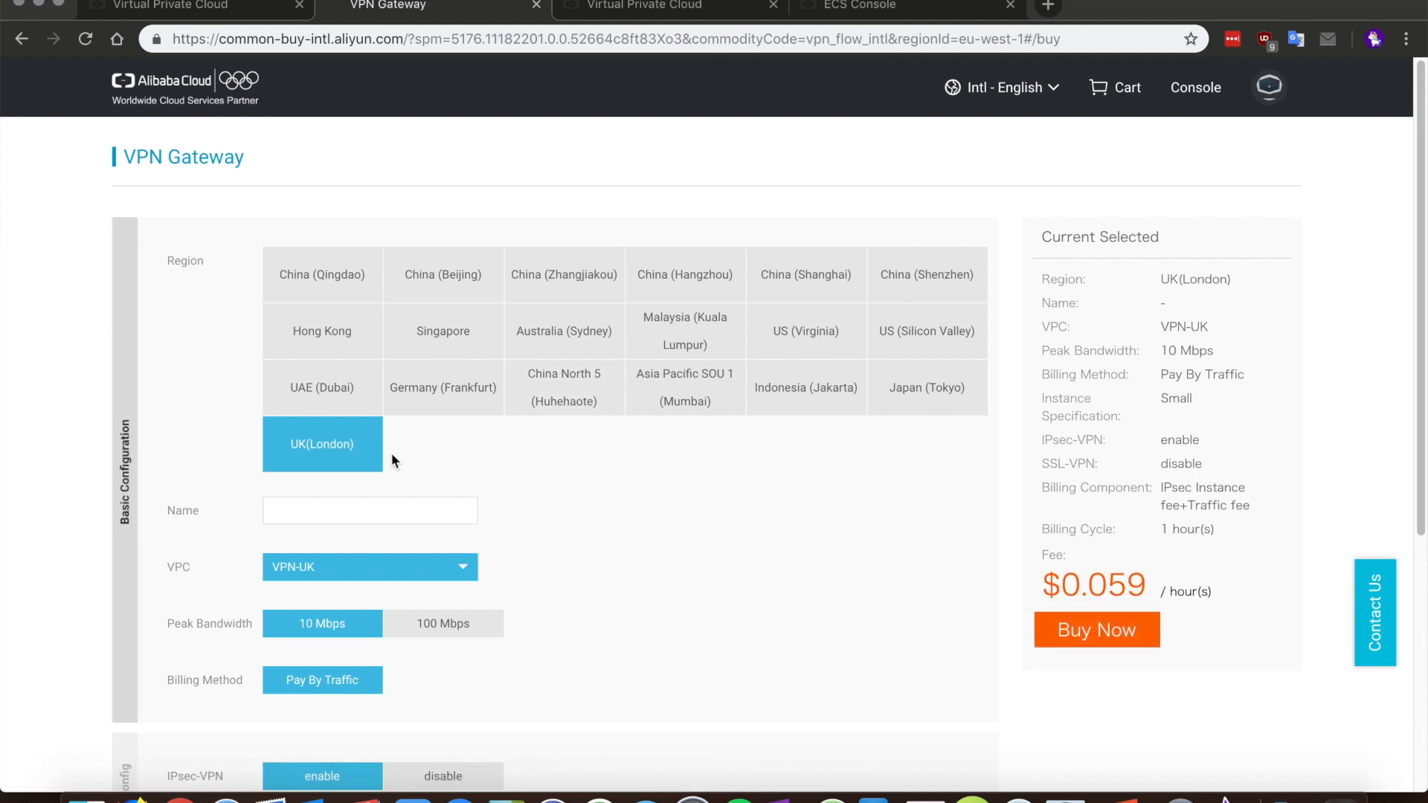
Step: Name the new VPN gateway VPN-GW2 and keep VPN-UK as its VPC
{"action": "left_click", "coordinate": [352, 510]}
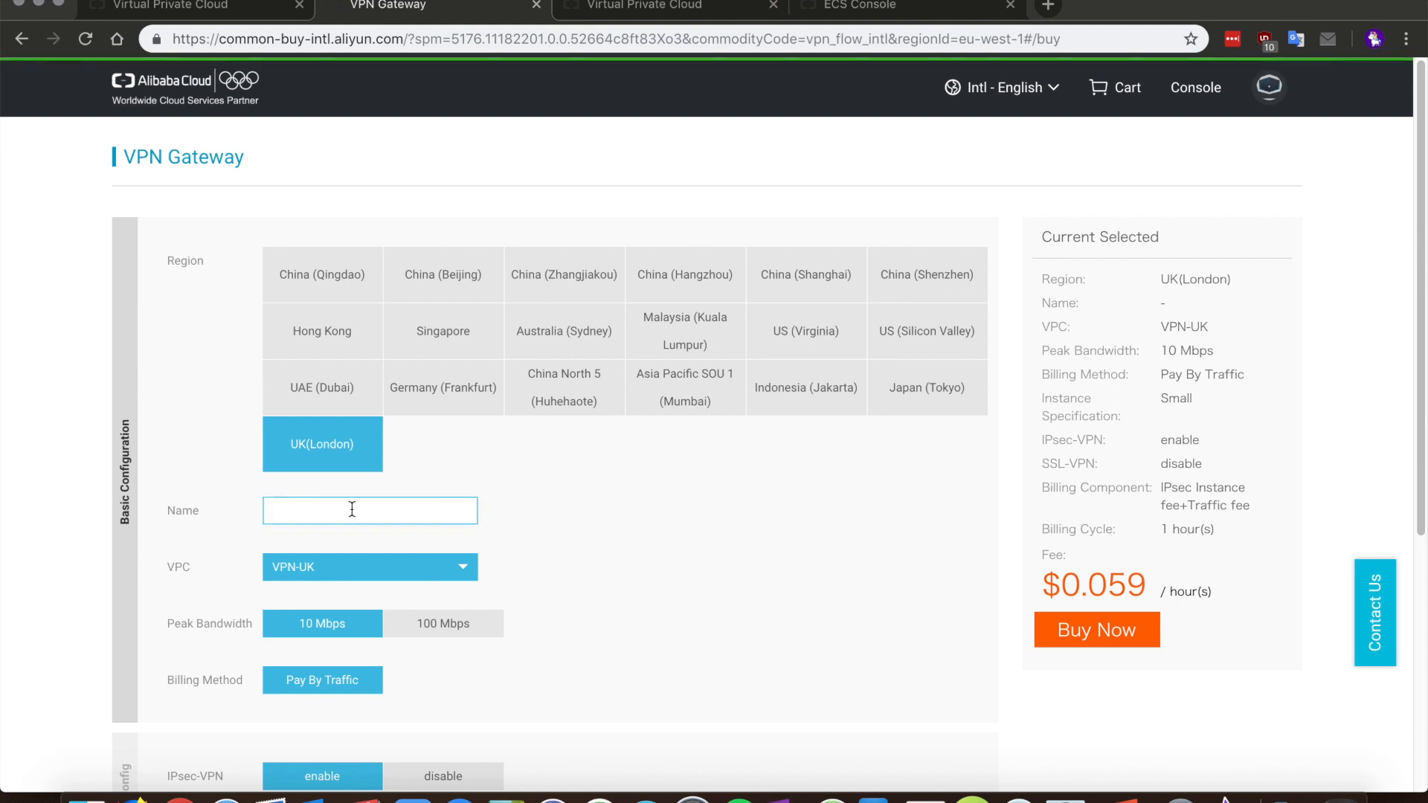
{"action": "type", "text": "VPN-GW2"}
{"action": "scroll", "coordinate": [547, 510], "scroll_direction": "down", "scroll_amount": 1}
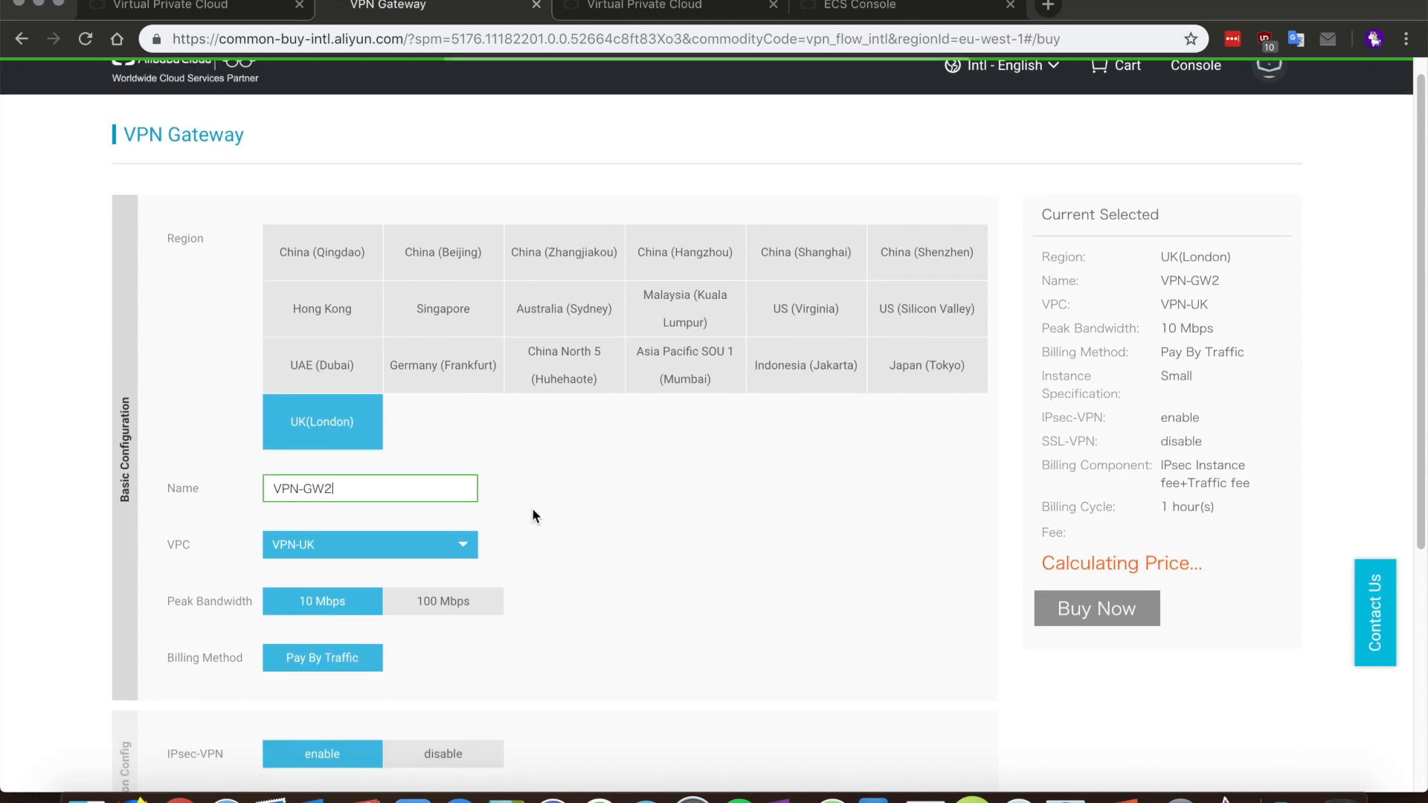
{"action": "left_click", "coordinate": [462, 545]}
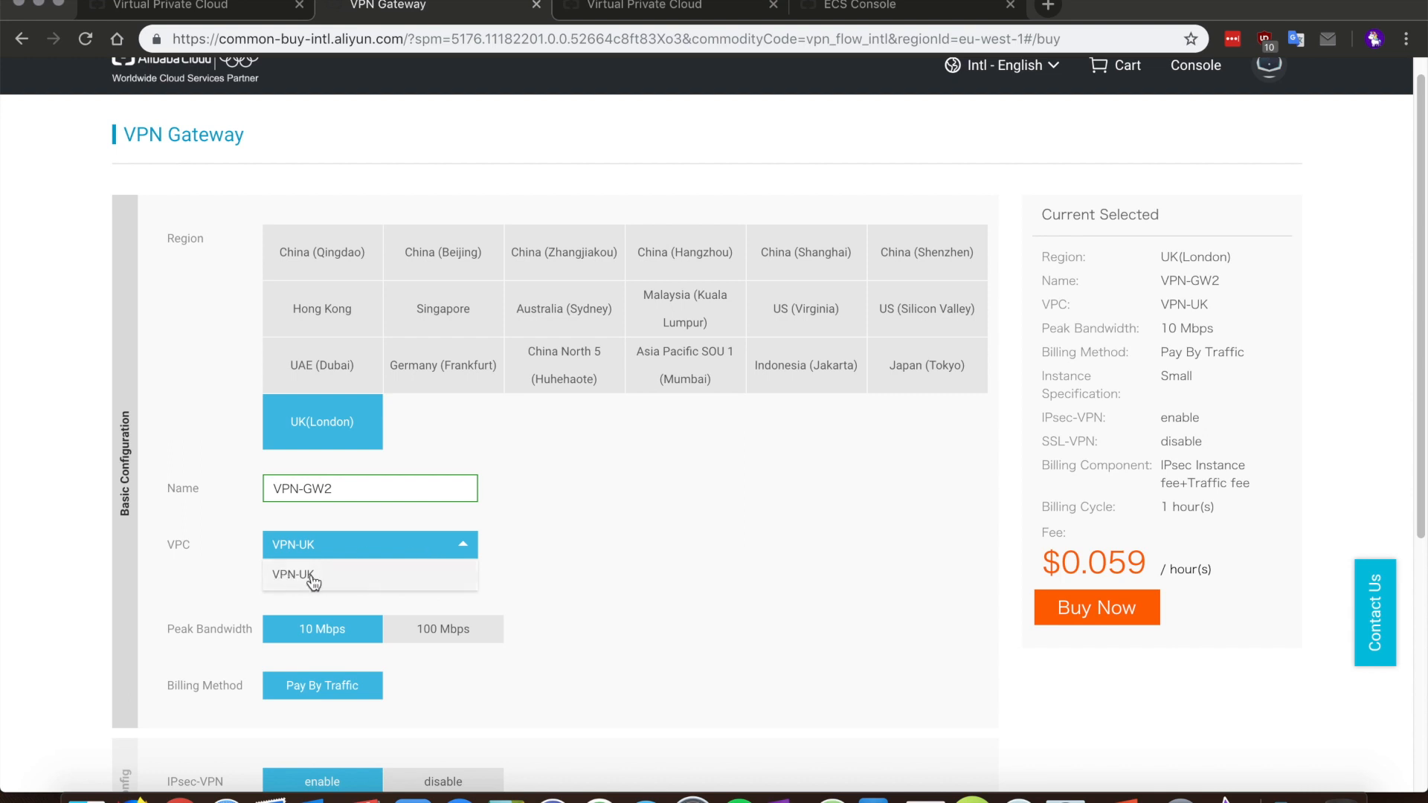
{"action": "left_click", "coordinate": [501, 544]}
Step: Enable SSL-VPN on the gateway and place the order with Buy Now
{"action": "scroll", "coordinate": [532, 528], "scroll_direction": "down", "scroll_amount": 1}
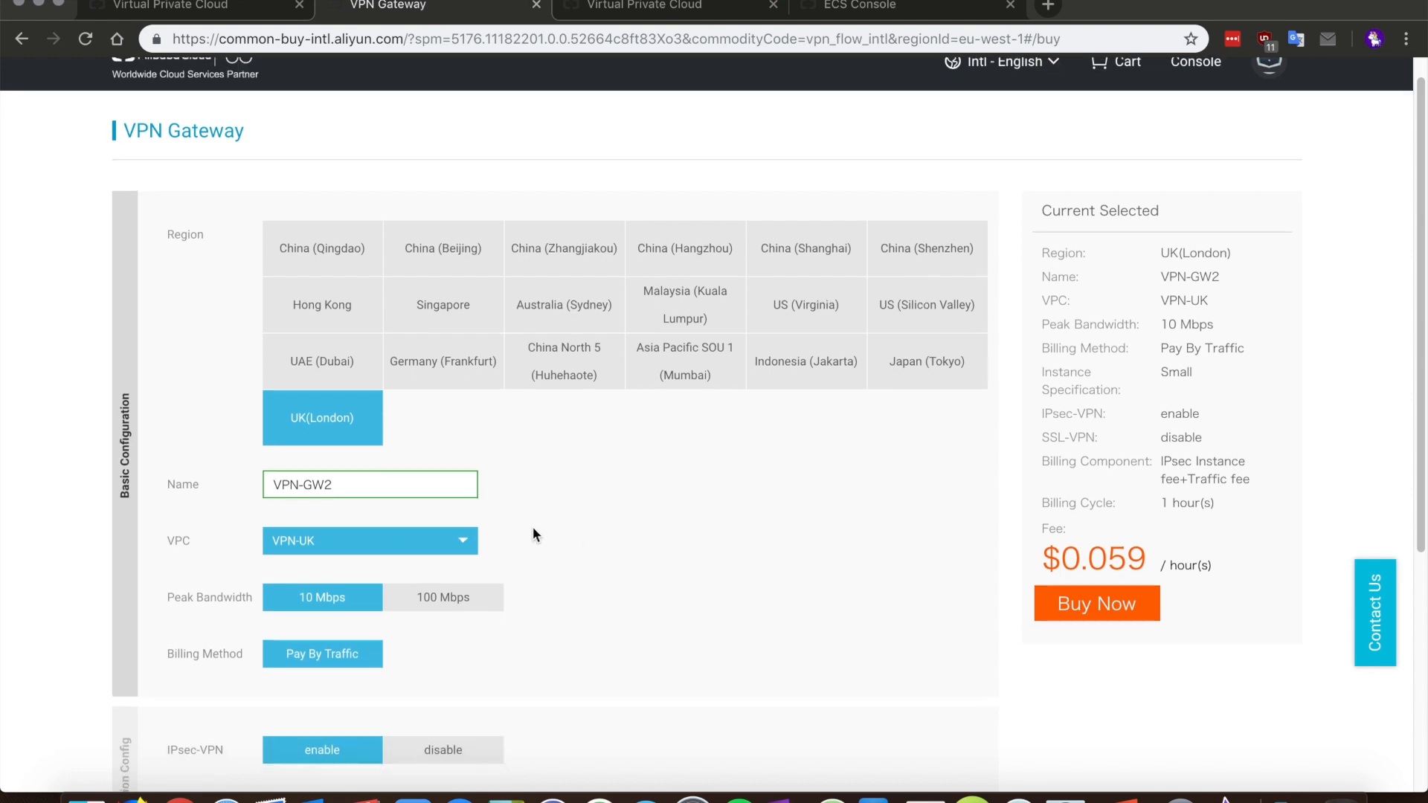
{"action": "scroll", "coordinate": [532, 534], "scroll_direction": "down", "scroll_amount": 3}
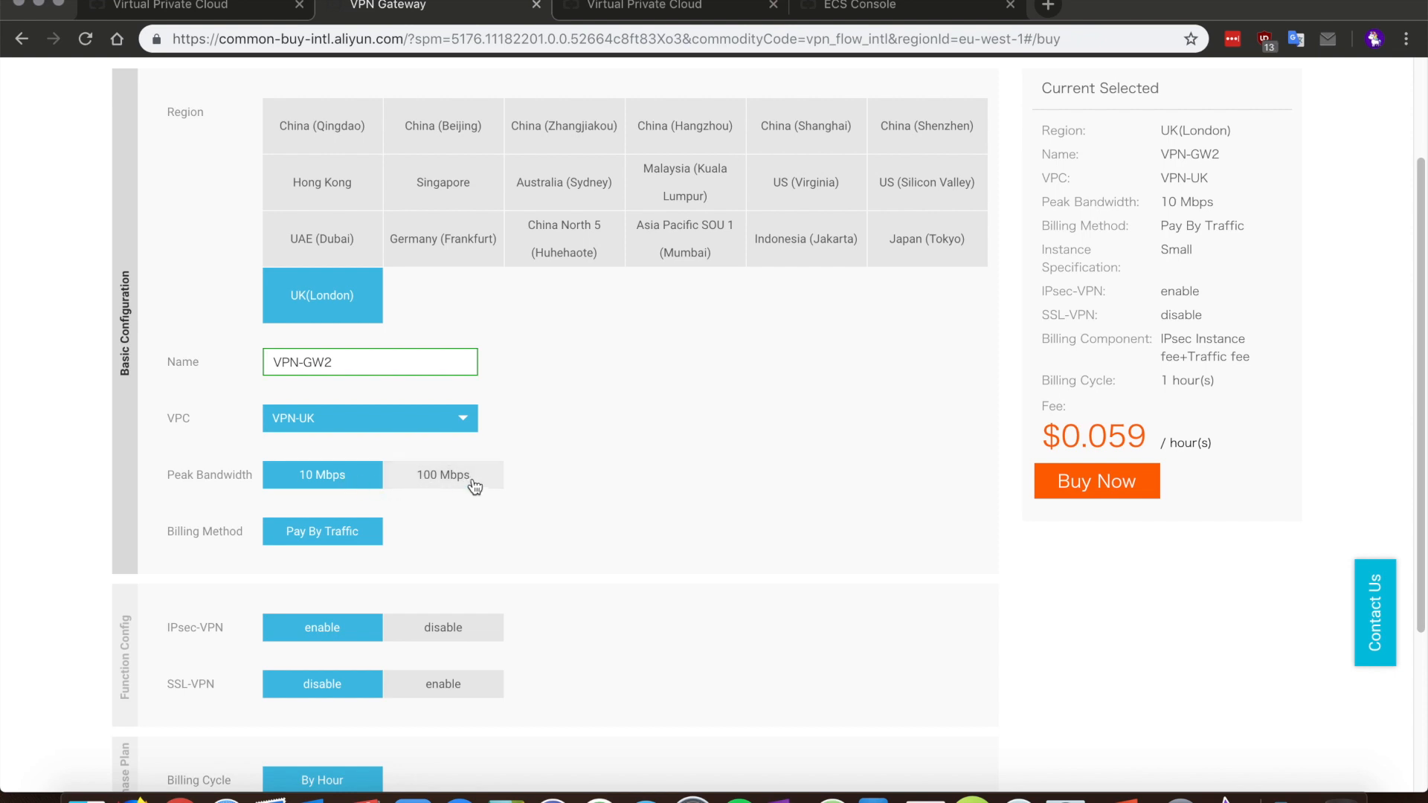
{"action": "scroll", "coordinate": [575, 485], "scroll_direction": "down", "scroll_amount": 5}
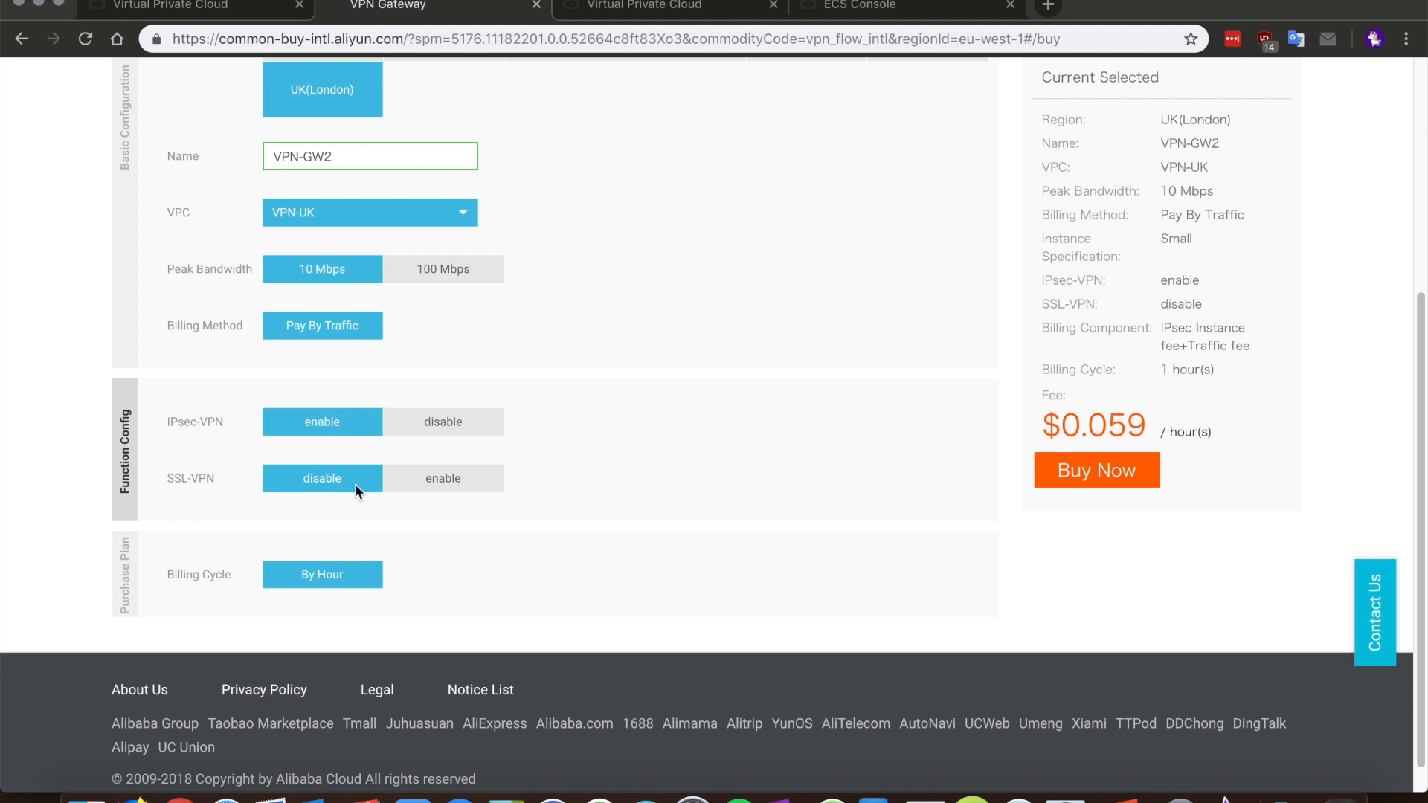
{"action": "left_click", "coordinate": [435, 479]}
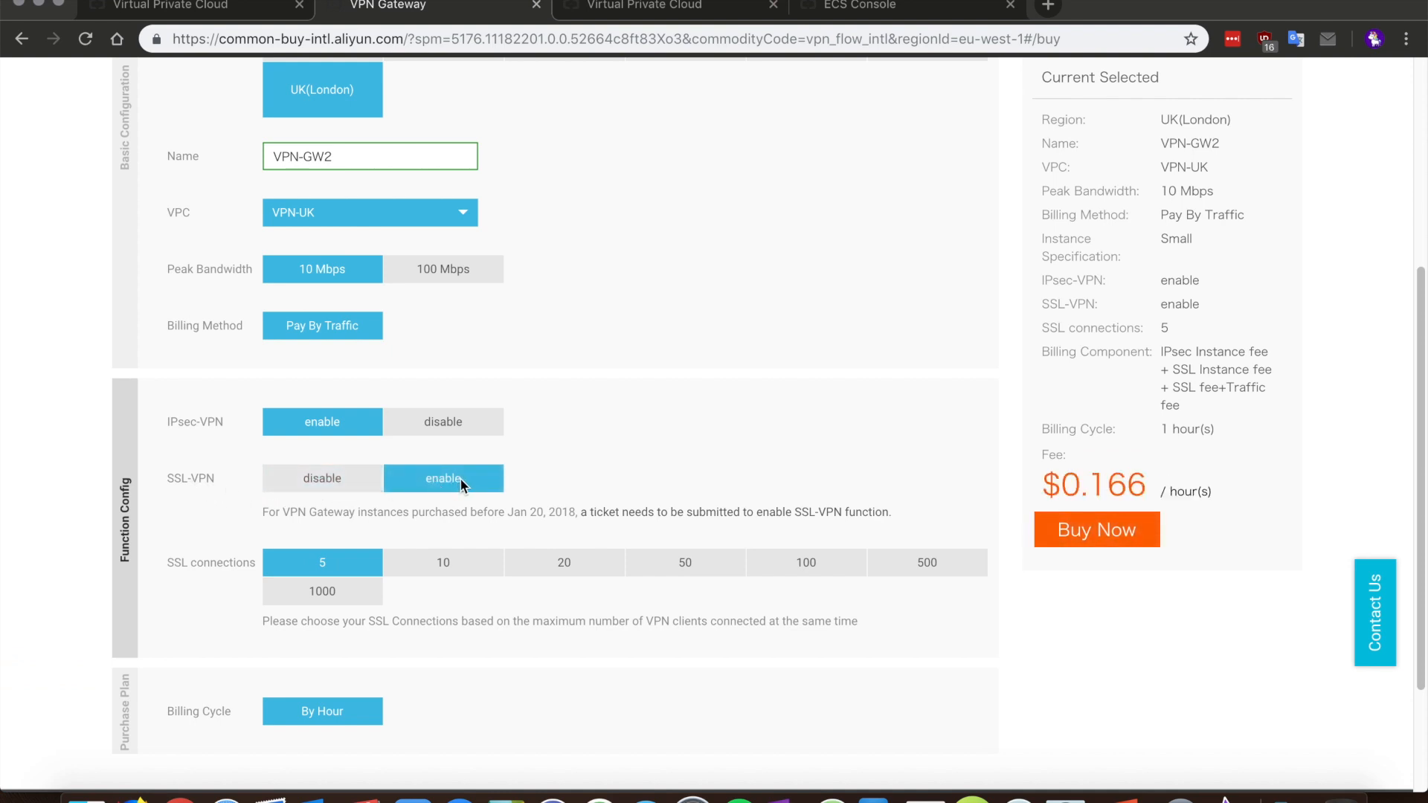
{"action": "scroll", "coordinate": [461, 477], "scroll_direction": "down", "scroll_amount": 3}
{"action": "scroll", "coordinate": [508, 481], "scroll_direction": "up", "scroll_amount": 5}
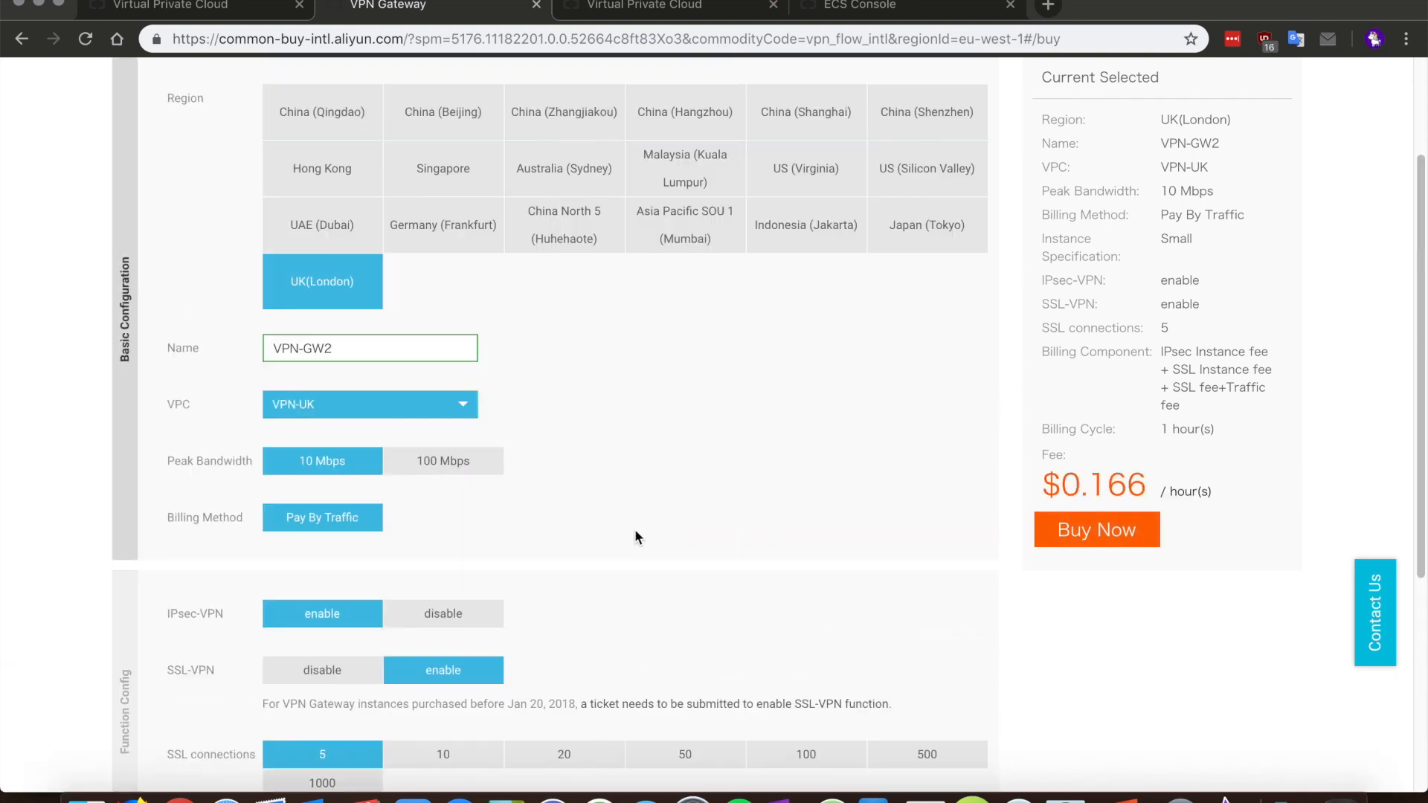
{"action": "left_click", "coordinate": [1094, 539]}
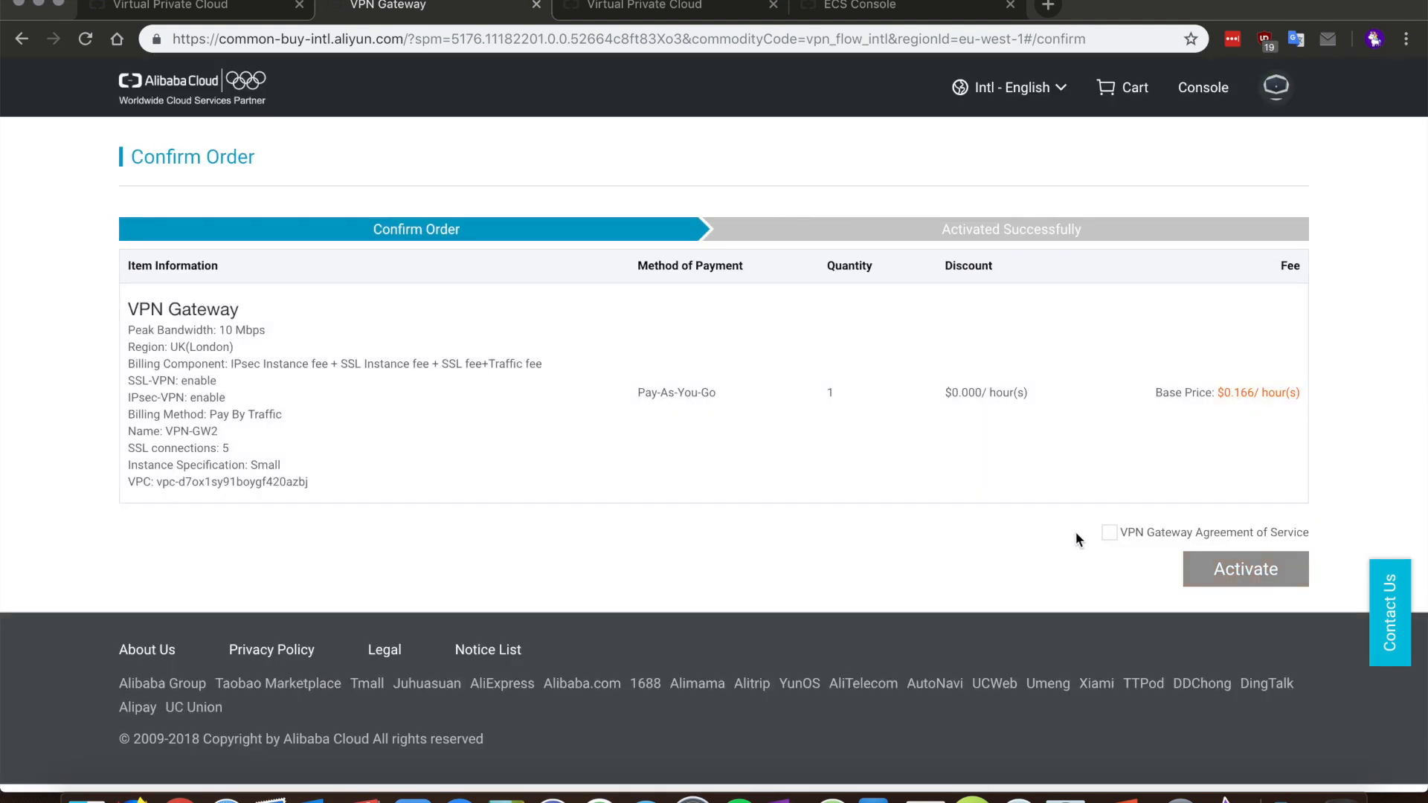
Step: Accept the service agreement to activate VPN-GW2, then select VPN-GW-UK's IP 8.208.10.218
{"action": "left_click", "coordinate": [1108, 533]}
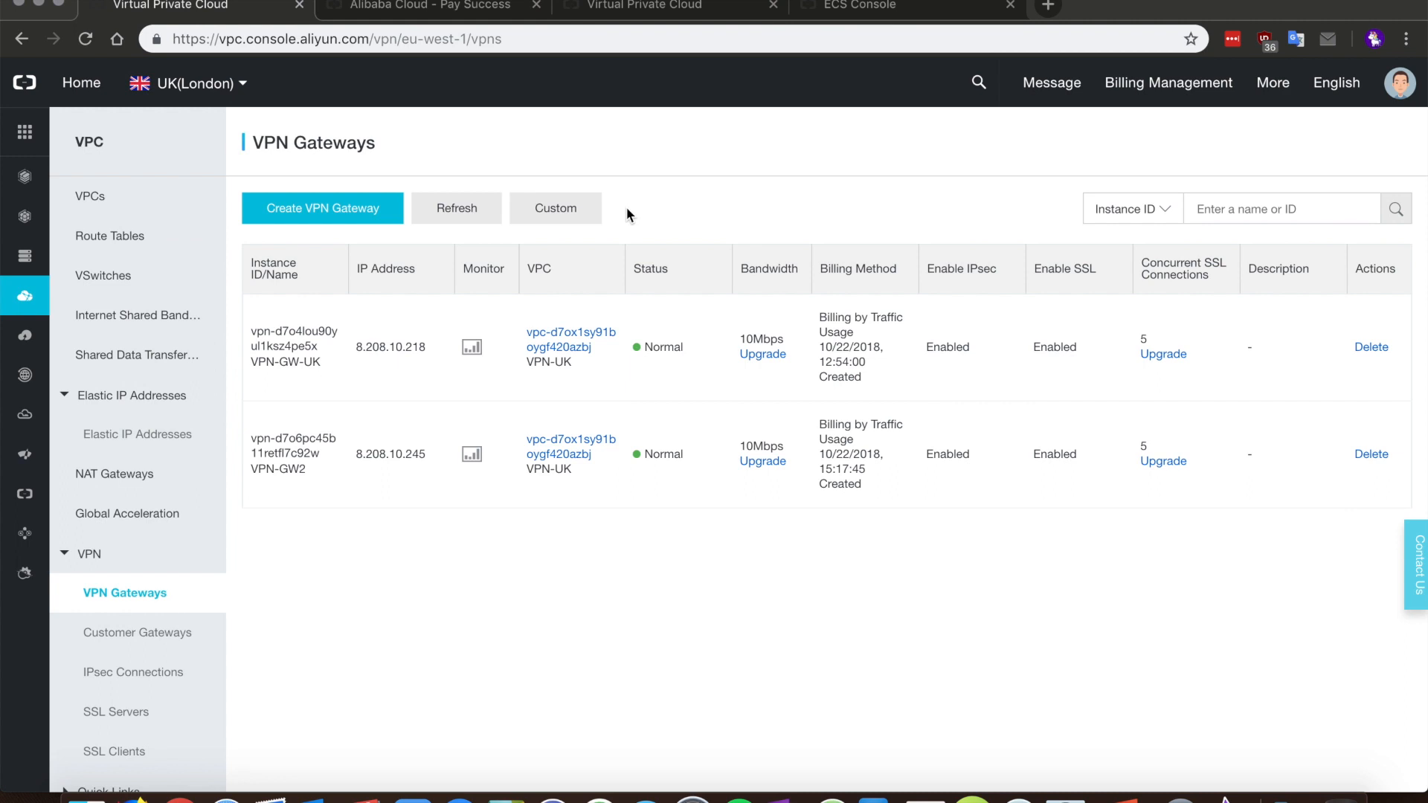
{"action": "left_click_drag", "start_coordinate": [427, 453], "coordinate": [353, 453]}
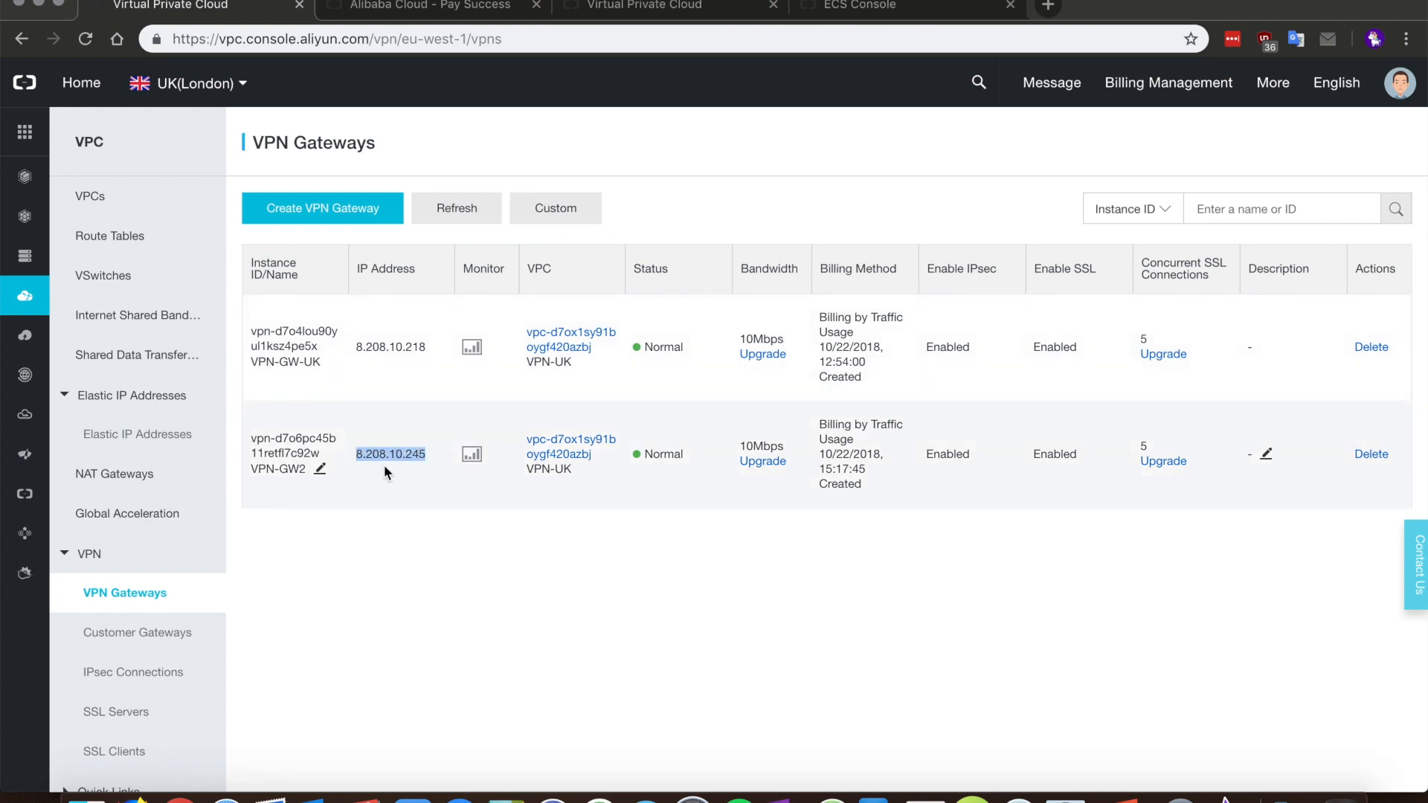
{"action": "left_click", "coordinate": [580, 527]}
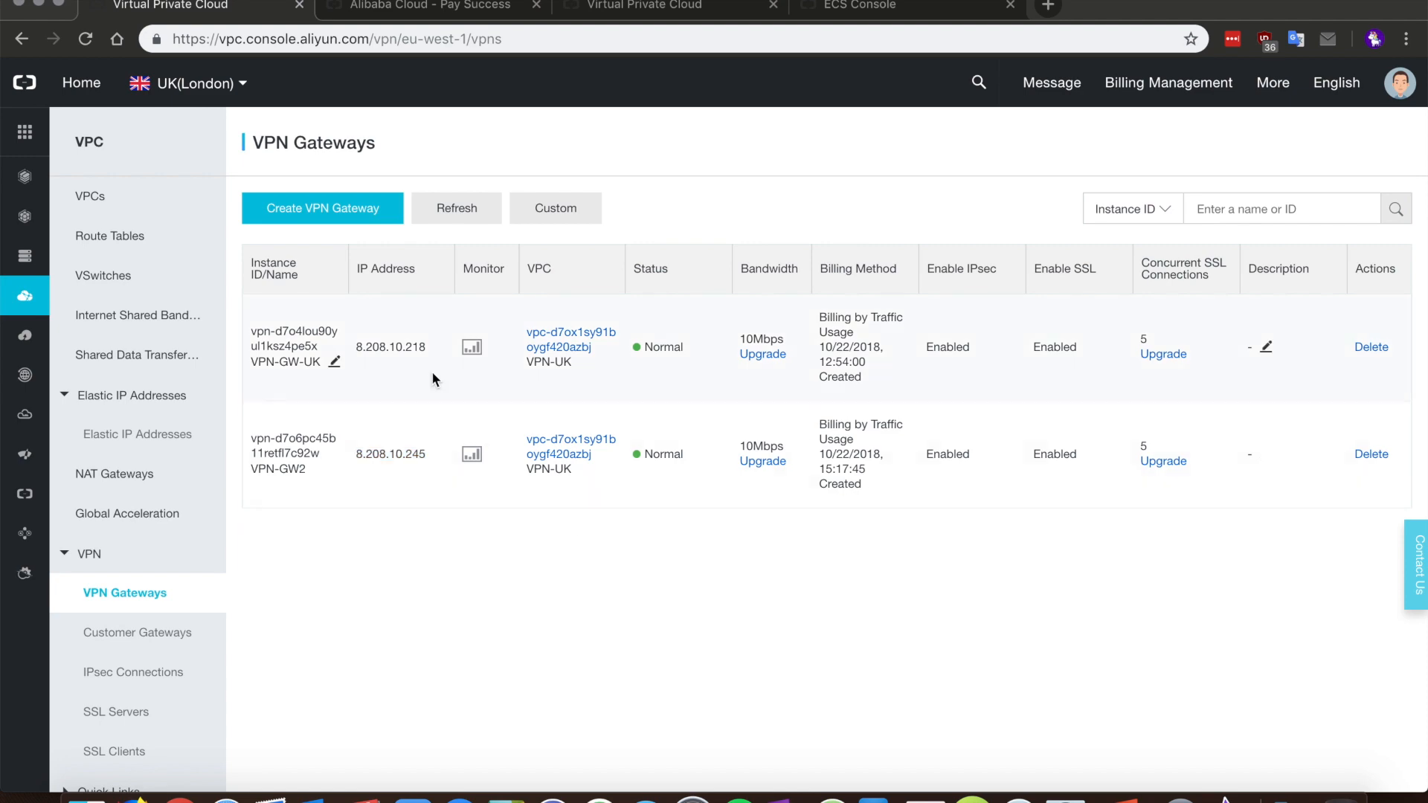
{"action": "left_click_drag", "start_coordinate": [402, 349], "coordinate": [354, 348]}
{"action": "key", "text": "super+c"}
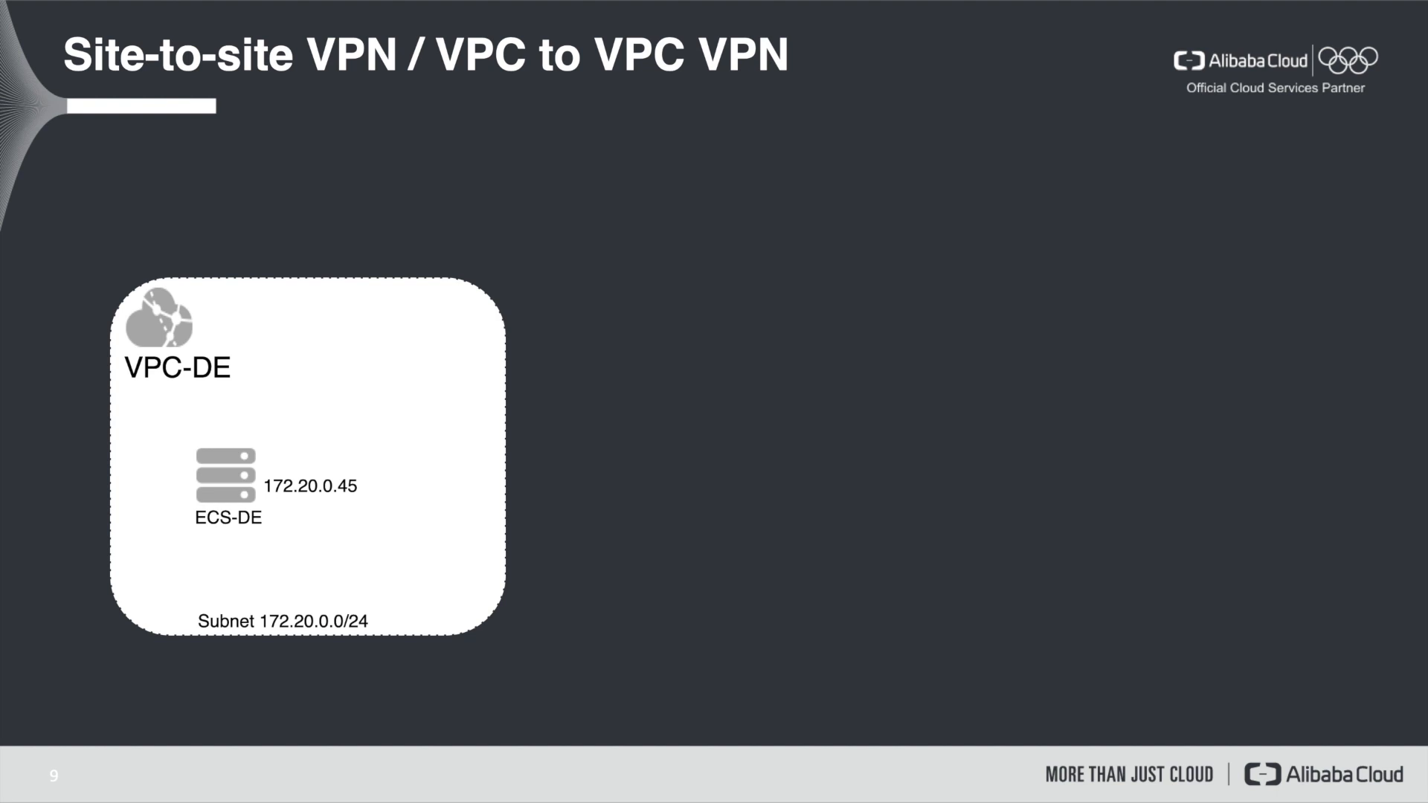
Step: Advance slide 9 to reveal the VPC-UK box beside VPC-DE
{"action": "key", "text": "Right"}
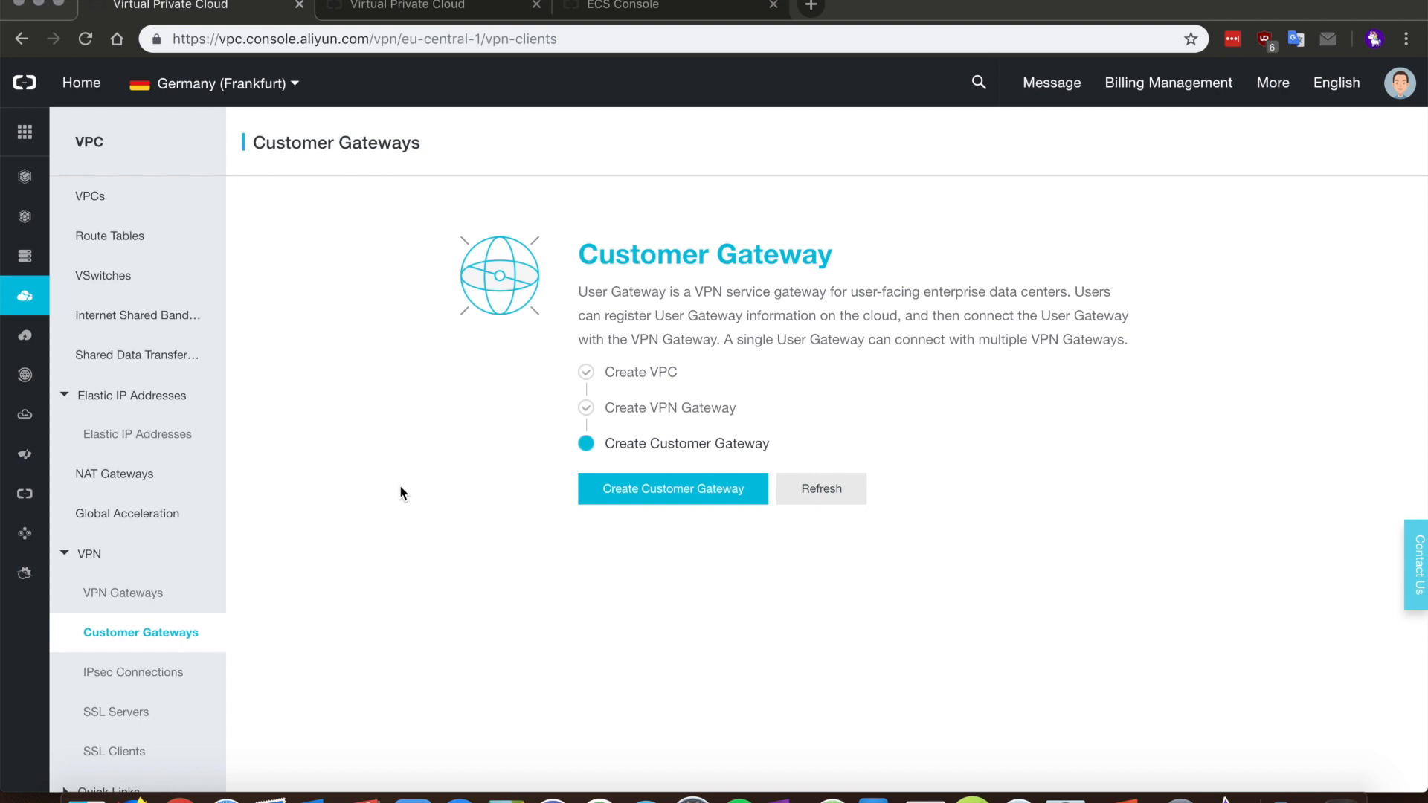
Step: Start a new customer gateway named vpn-gw-uk with IP address 8.208.10.218
{"action": "left_click", "coordinate": [609, 492]}
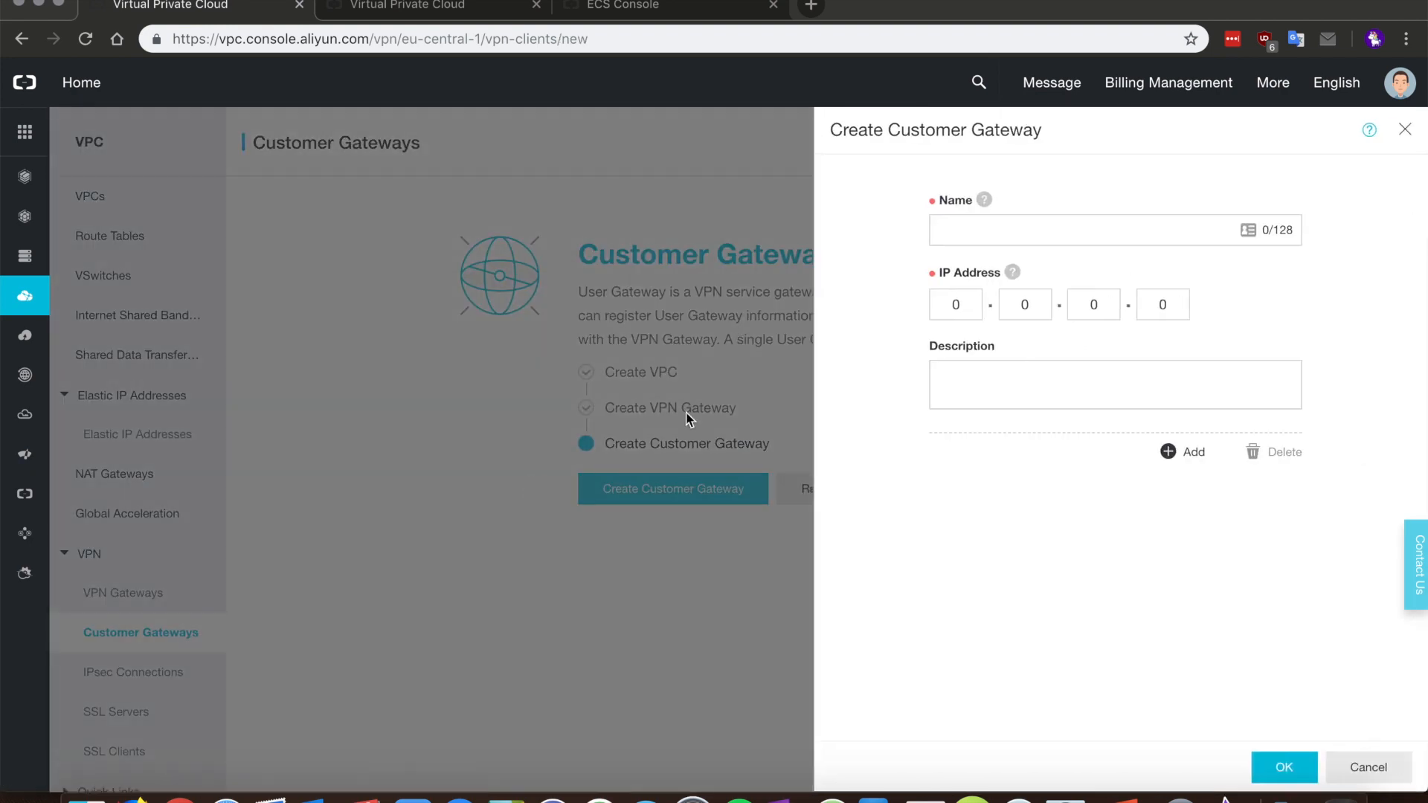
{"action": "left_click", "coordinate": [952, 229]}
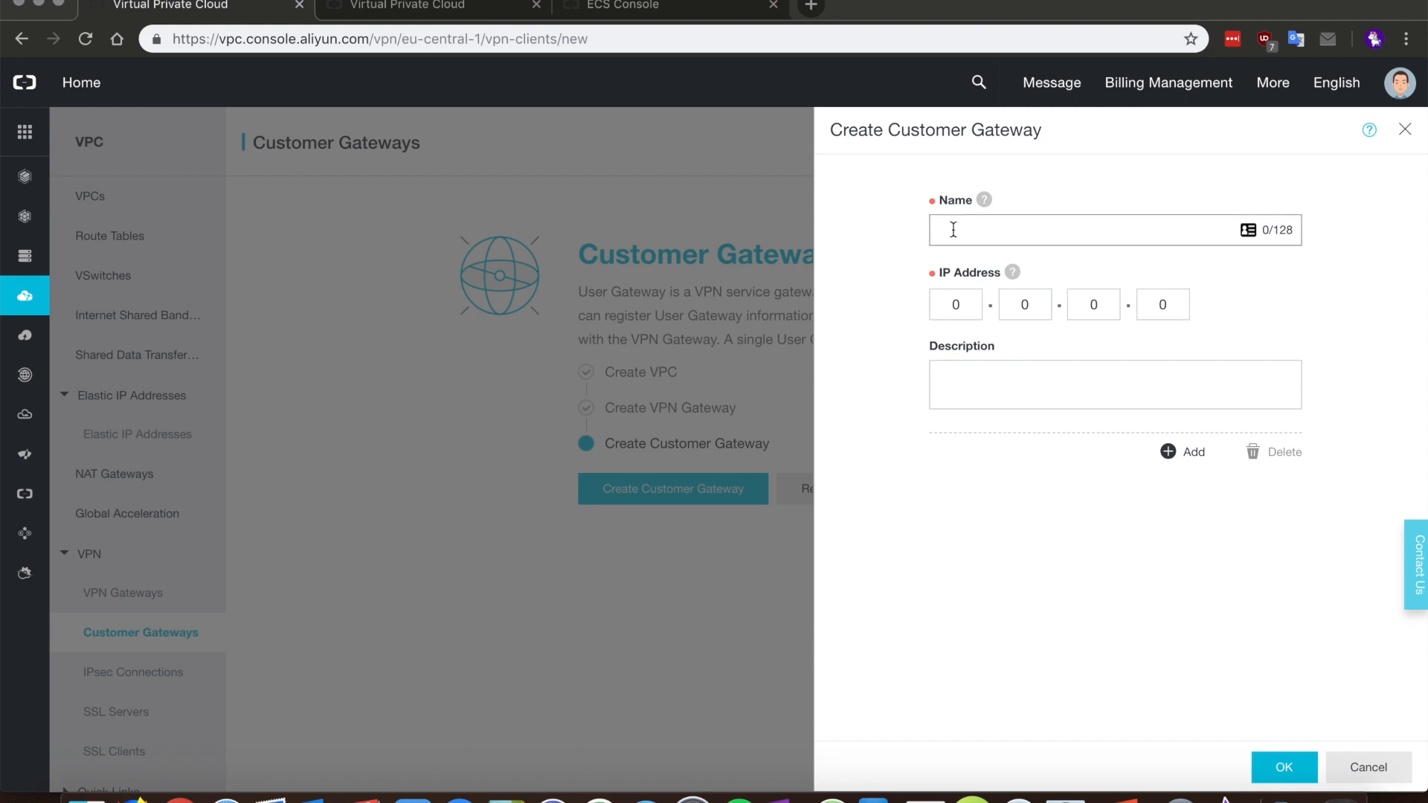
{"action": "type", "text": "vpn-gw-uk"}
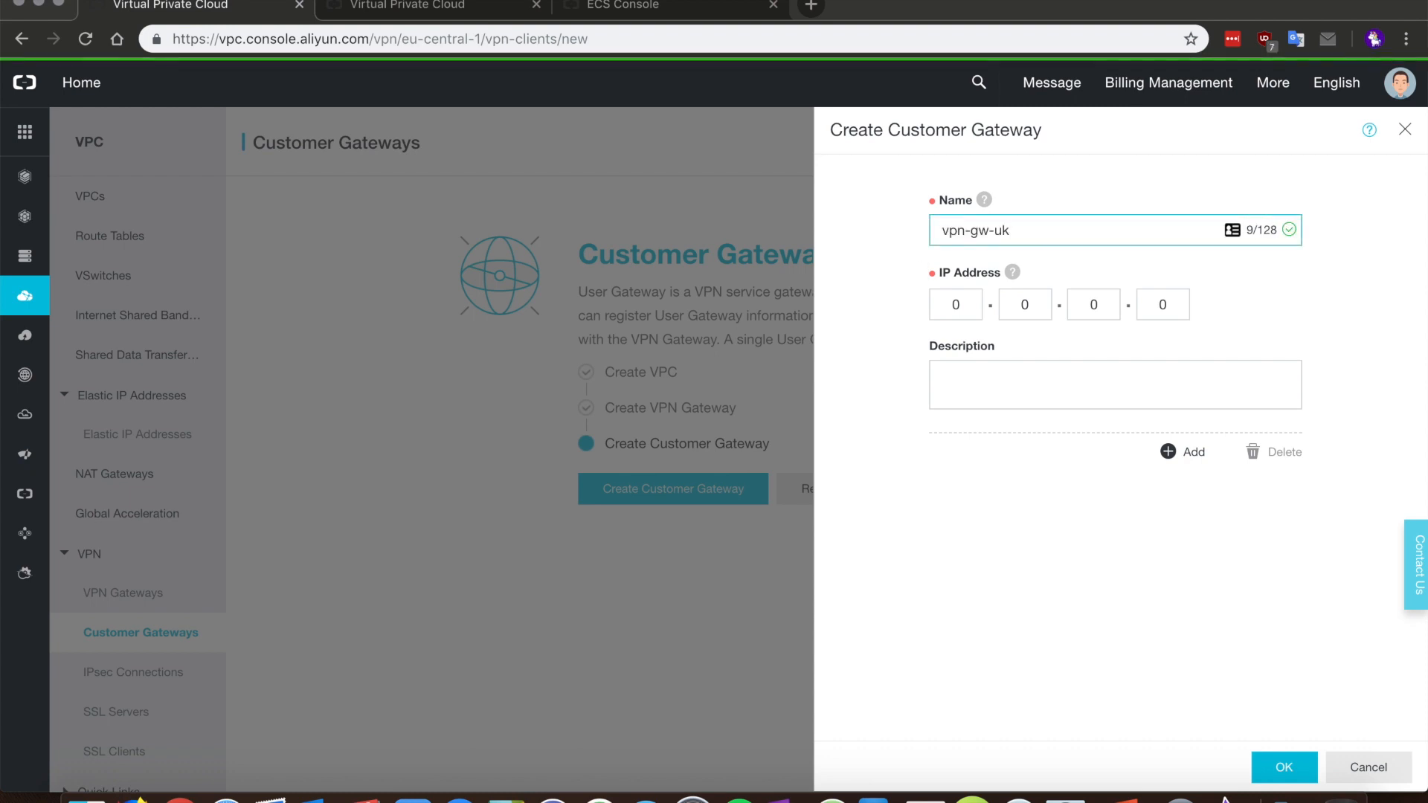
{"action": "key", "text": "Tab"}
{"action": "left_click", "coordinate": [991, 370]}
{"action": "key", "text": "super+v"}
{"action": "left_click", "coordinate": [932, 308]}
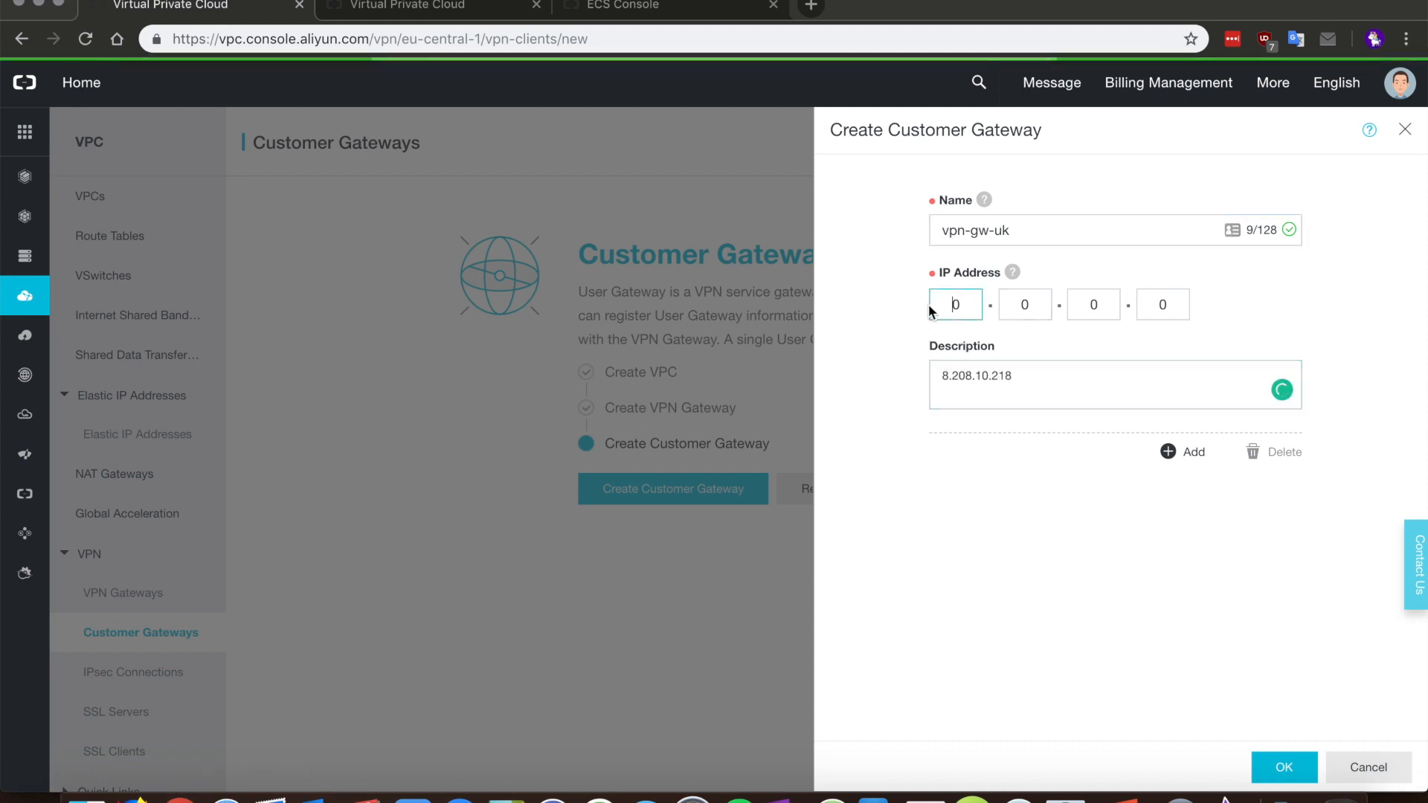
{"action": "key", "text": "BackSpace"}
{"action": "type", "text": "8."}
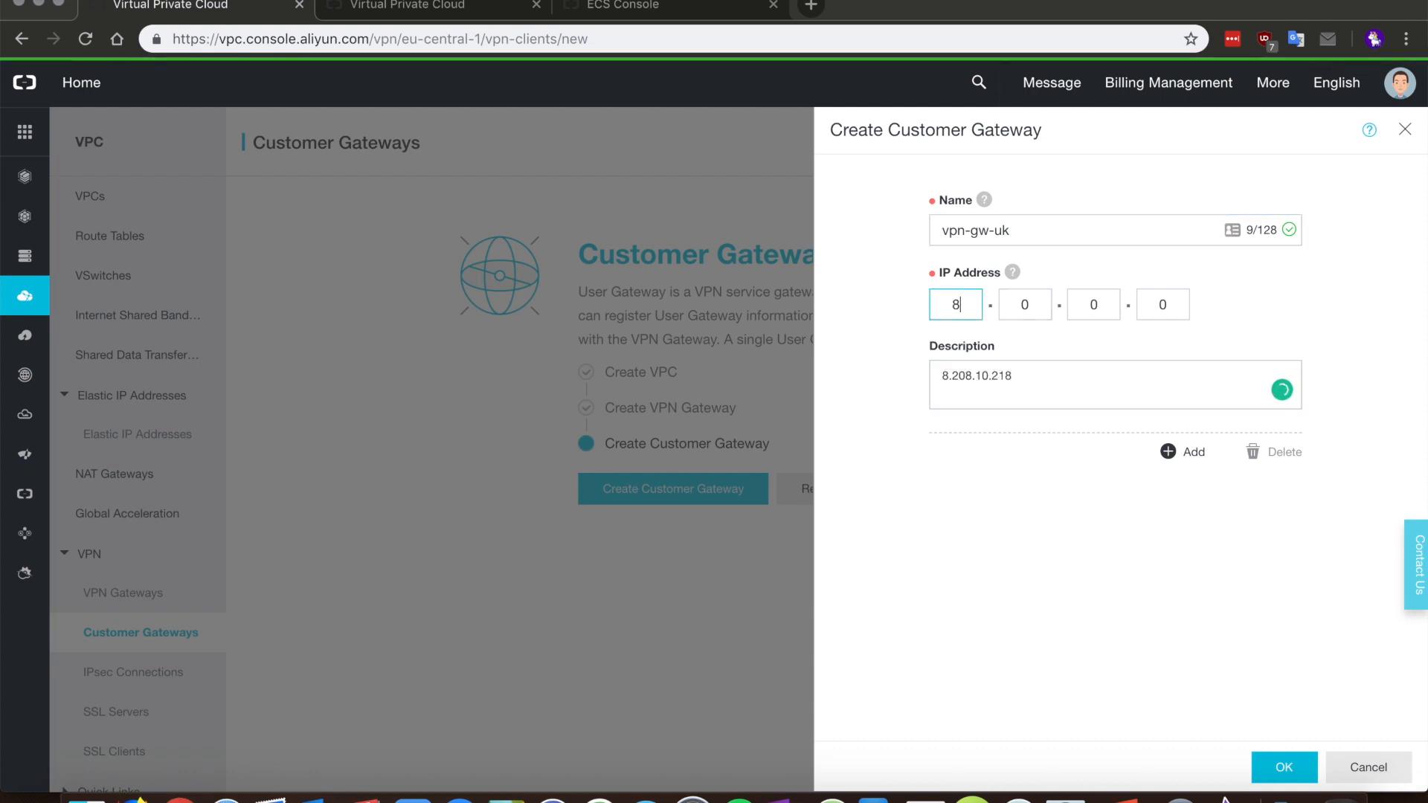
{"action": "type", "text": "208."}
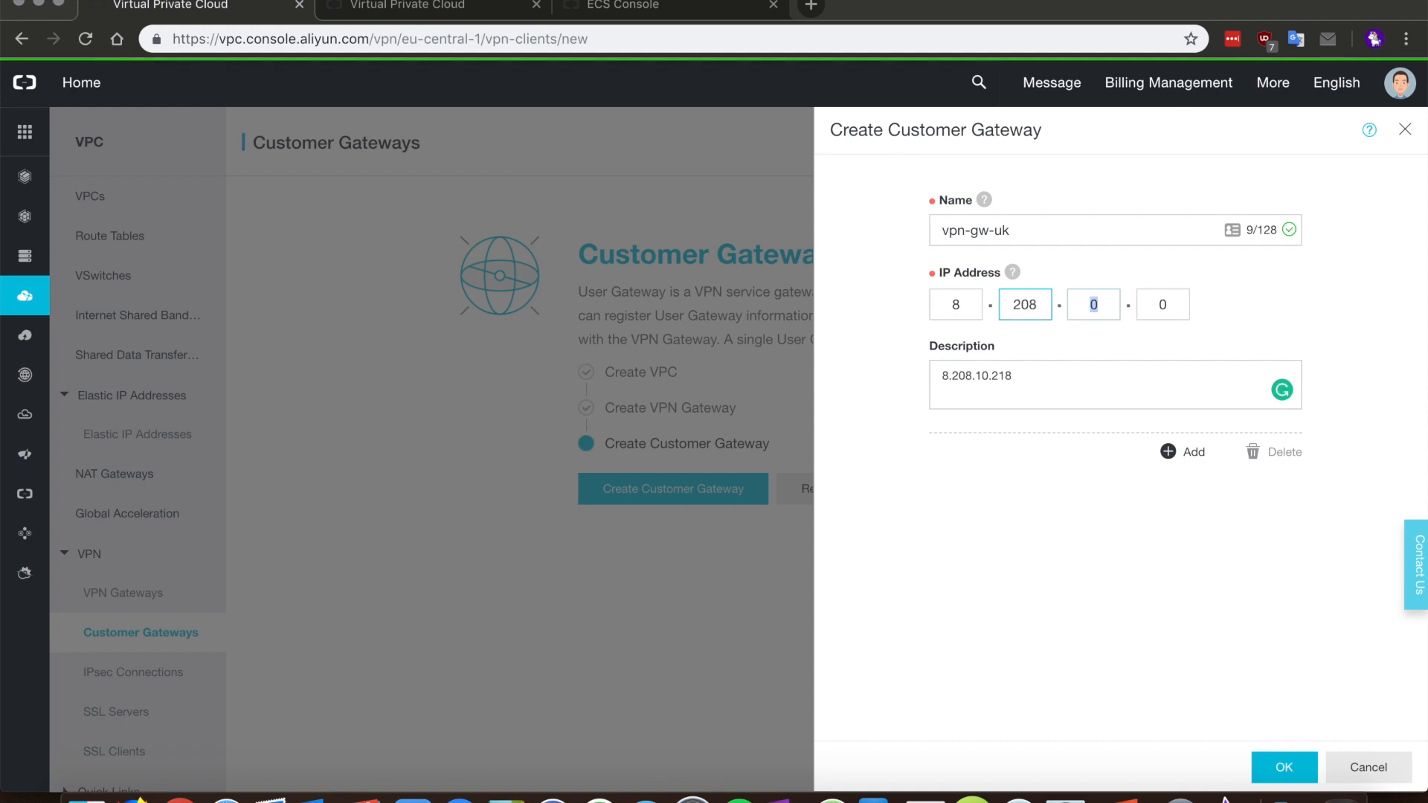
{"action": "type", "text": "10.218"}
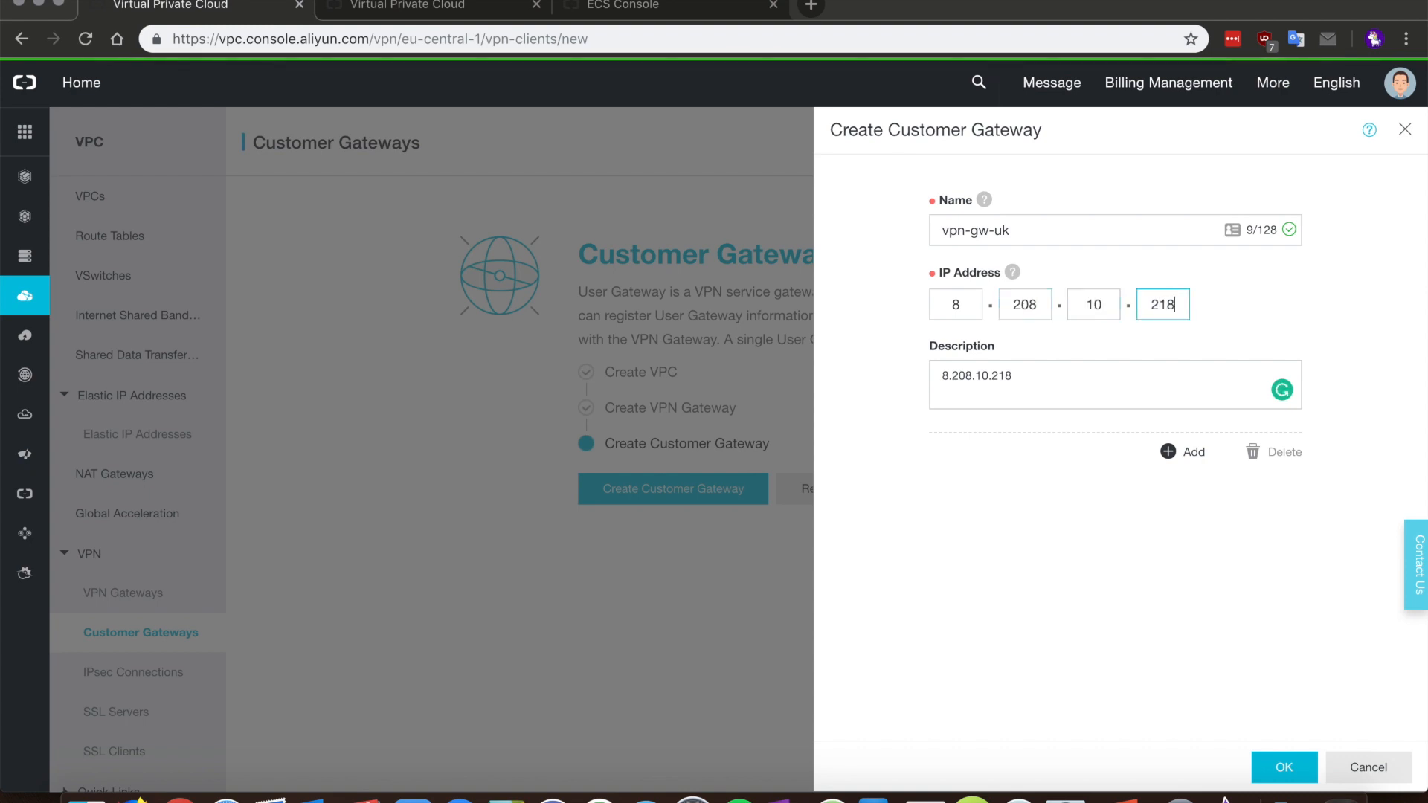
Step: Describe it as 'VPN Gateway in UK' and create the customer gateway
{"action": "left_click_drag", "start_coordinate": [1017, 377], "coordinate": [932, 375]}
{"action": "type", "text": "VPN Gate"}
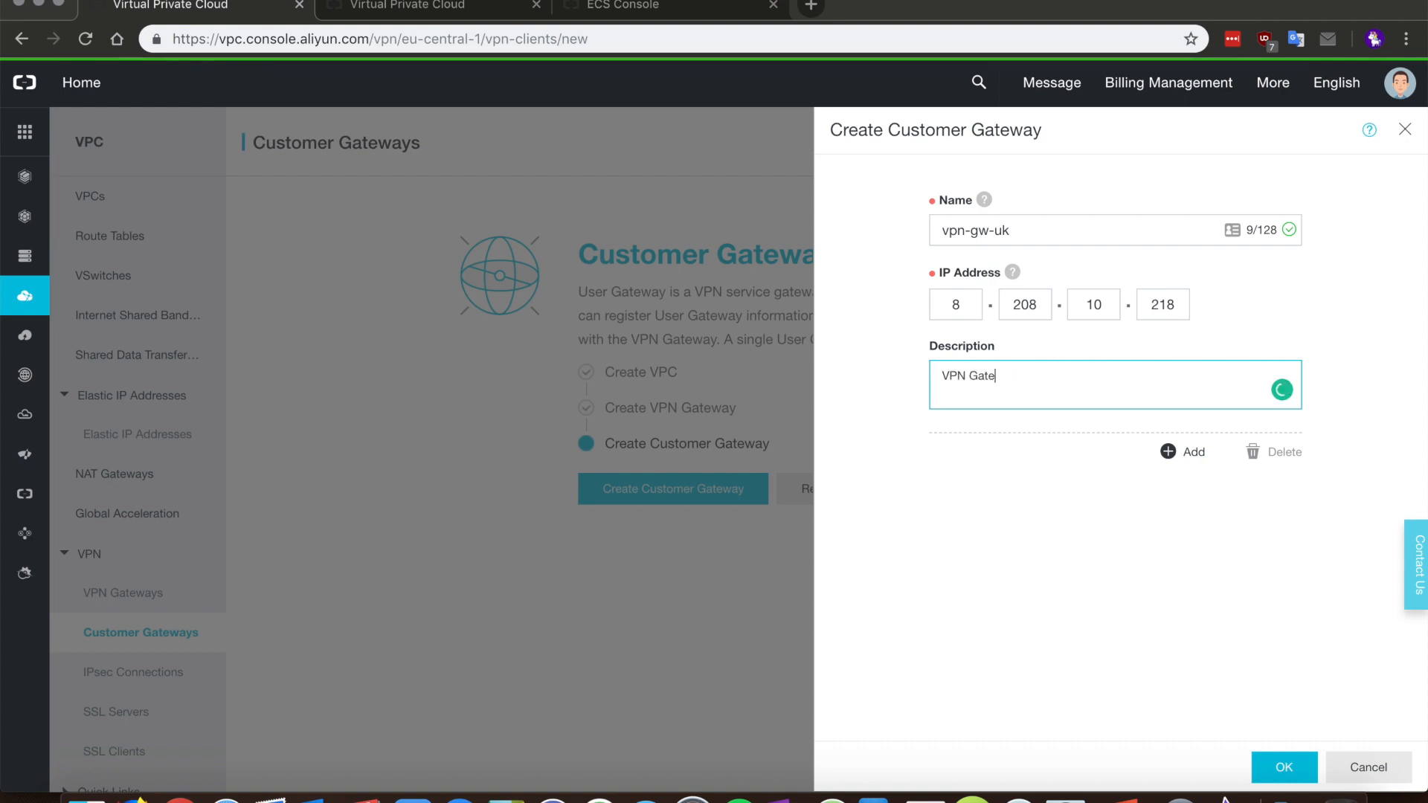
{"action": "type", "text": "way in UK"}
{"action": "left_click", "coordinate": [1205, 567]}
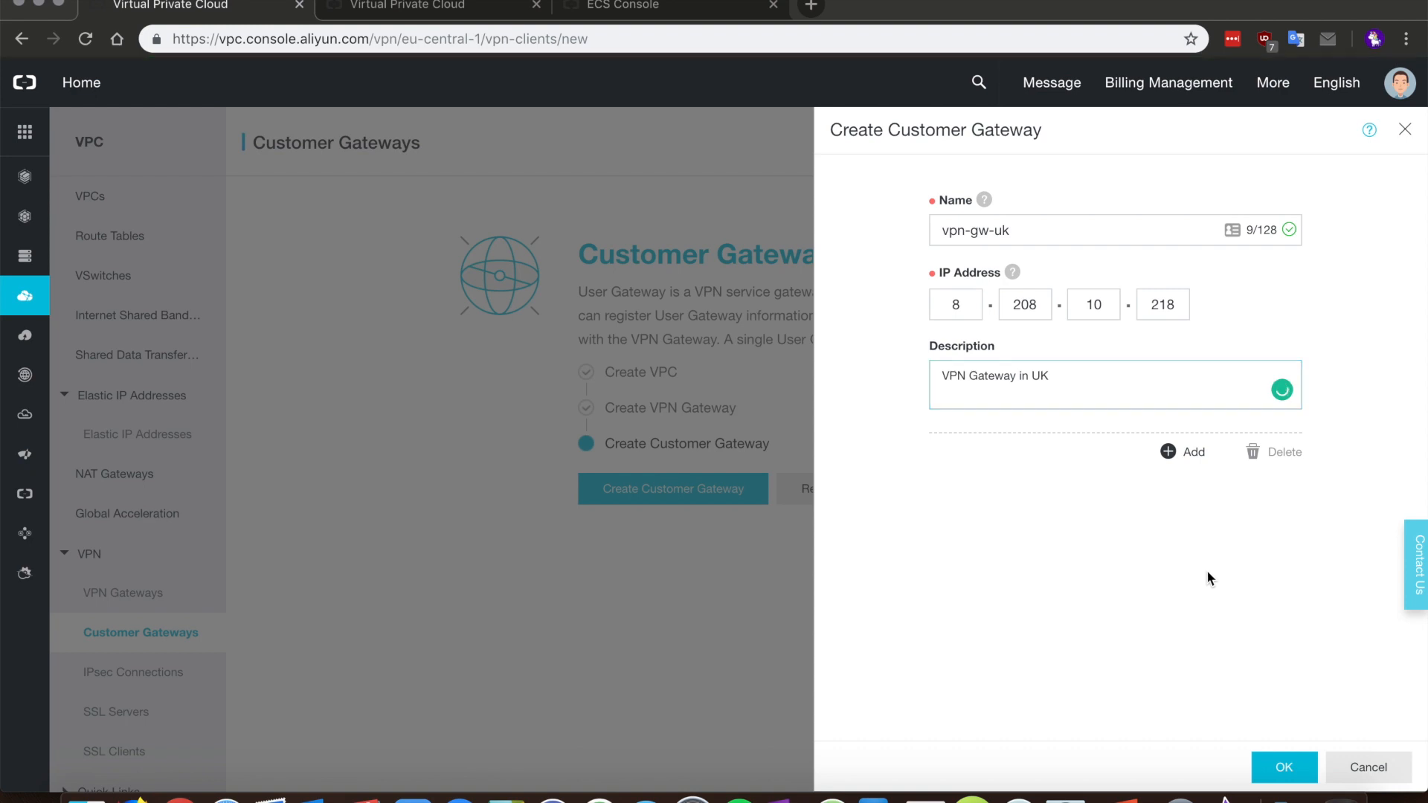
{"action": "left_click", "coordinate": [1284, 768]}
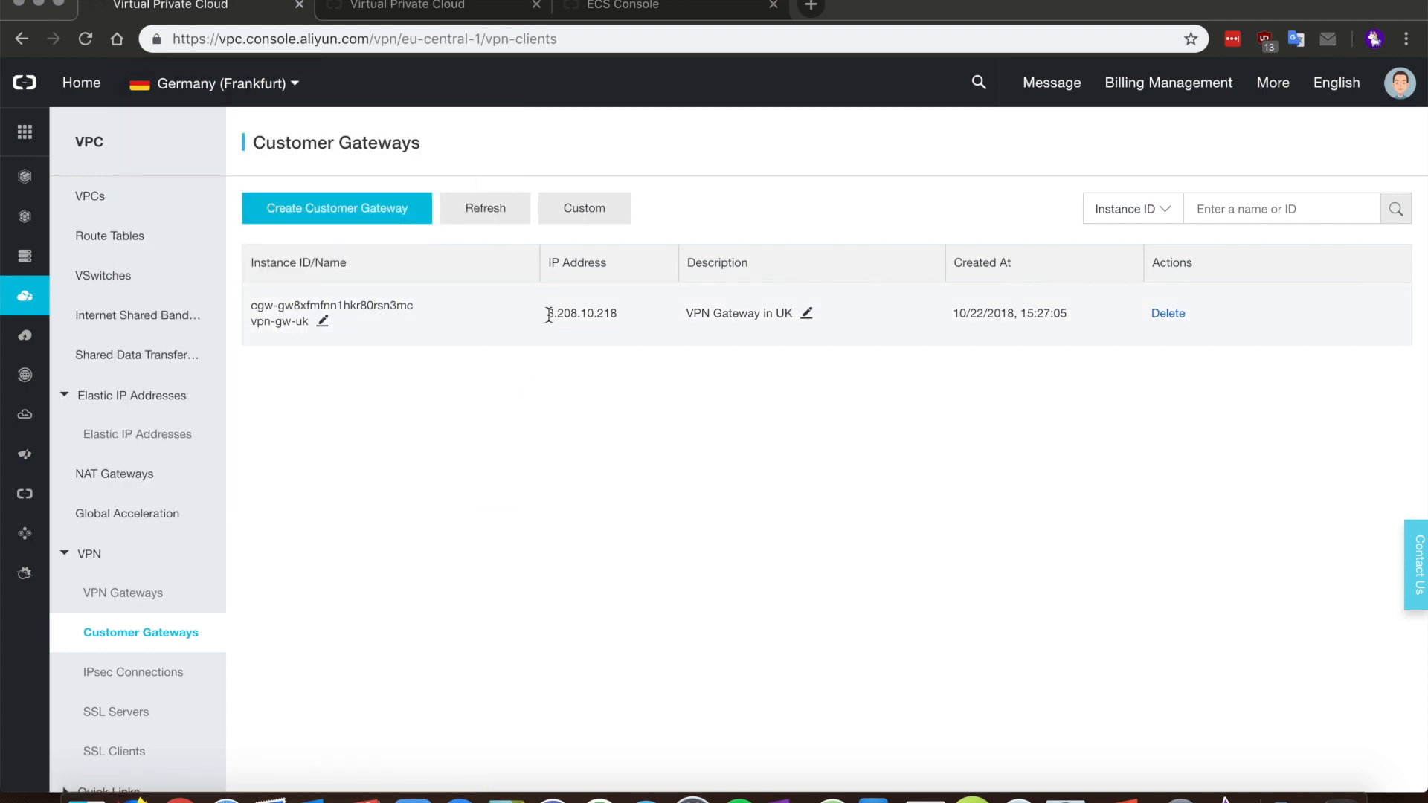
Step: Select vpn-gw-uk's IP 8.208.10.218 and go to the UK IPsec Connections page
{"action": "left_click_drag", "start_coordinate": [548, 315], "coordinate": [626, 324]}
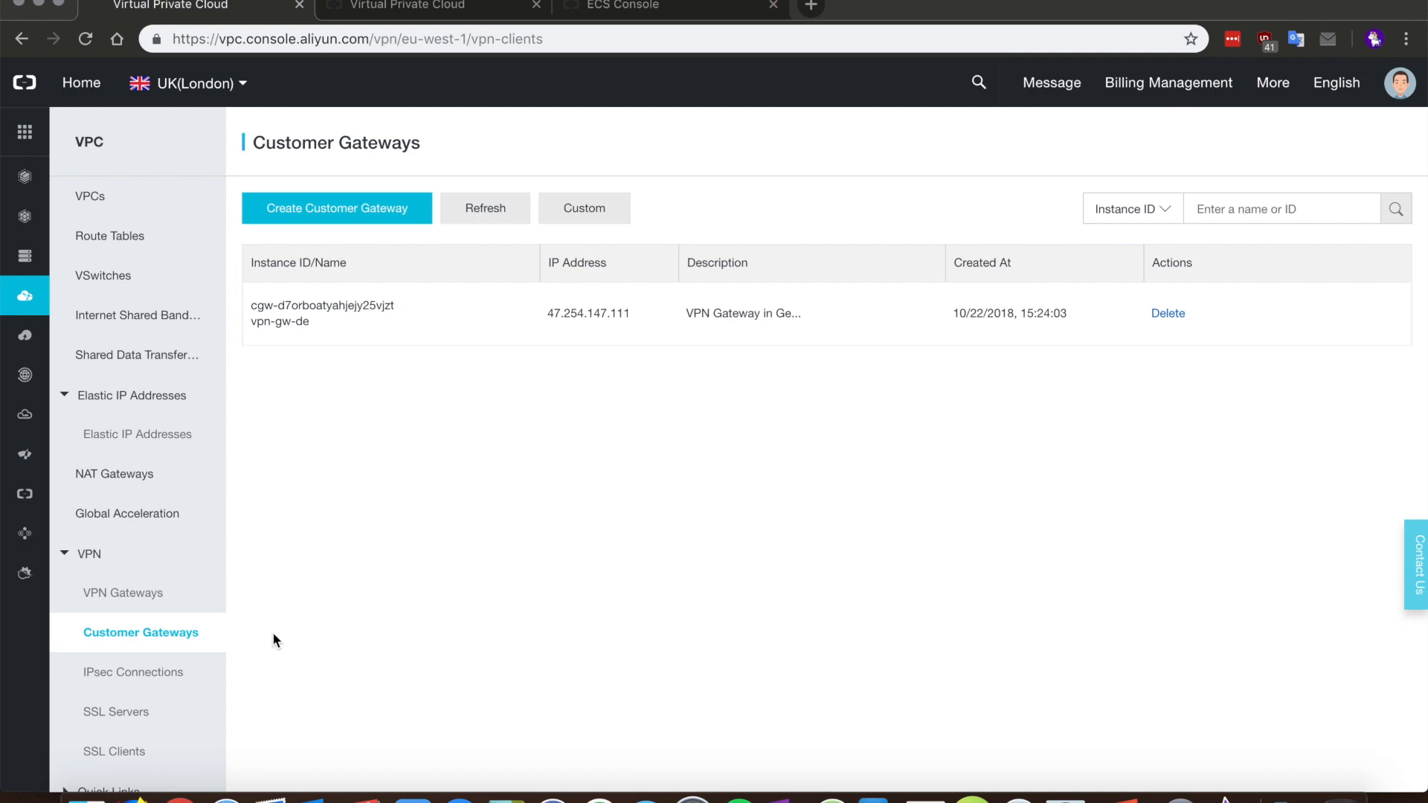
{"action": "left_click", "coordinate": [187, 683]}
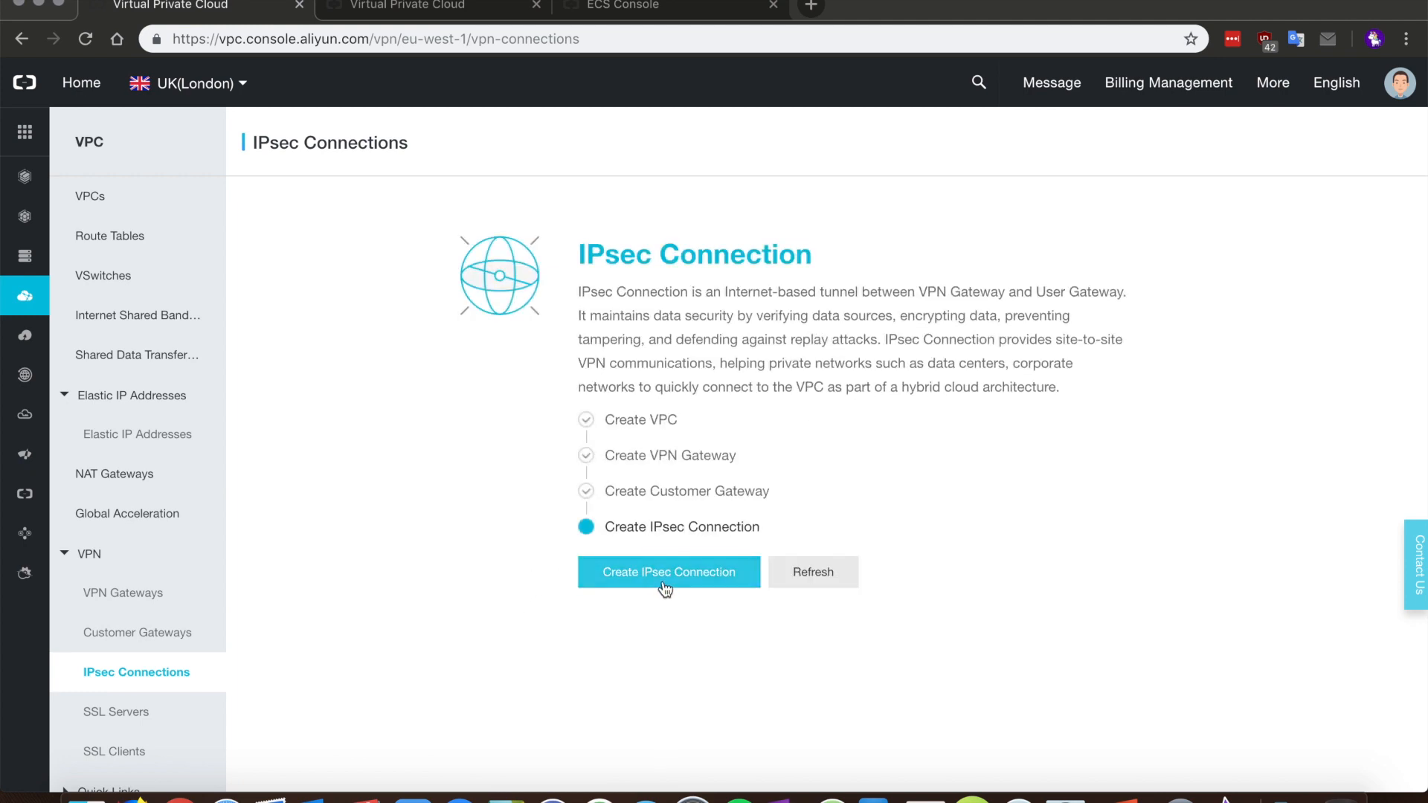
Step: Create IPsec connection ipsec-uk-to-de using VPN gateway VPN-GW-UK and customer gateway vpn-gw-de
{"action": "left_click", "coordinate": [667, 584]}
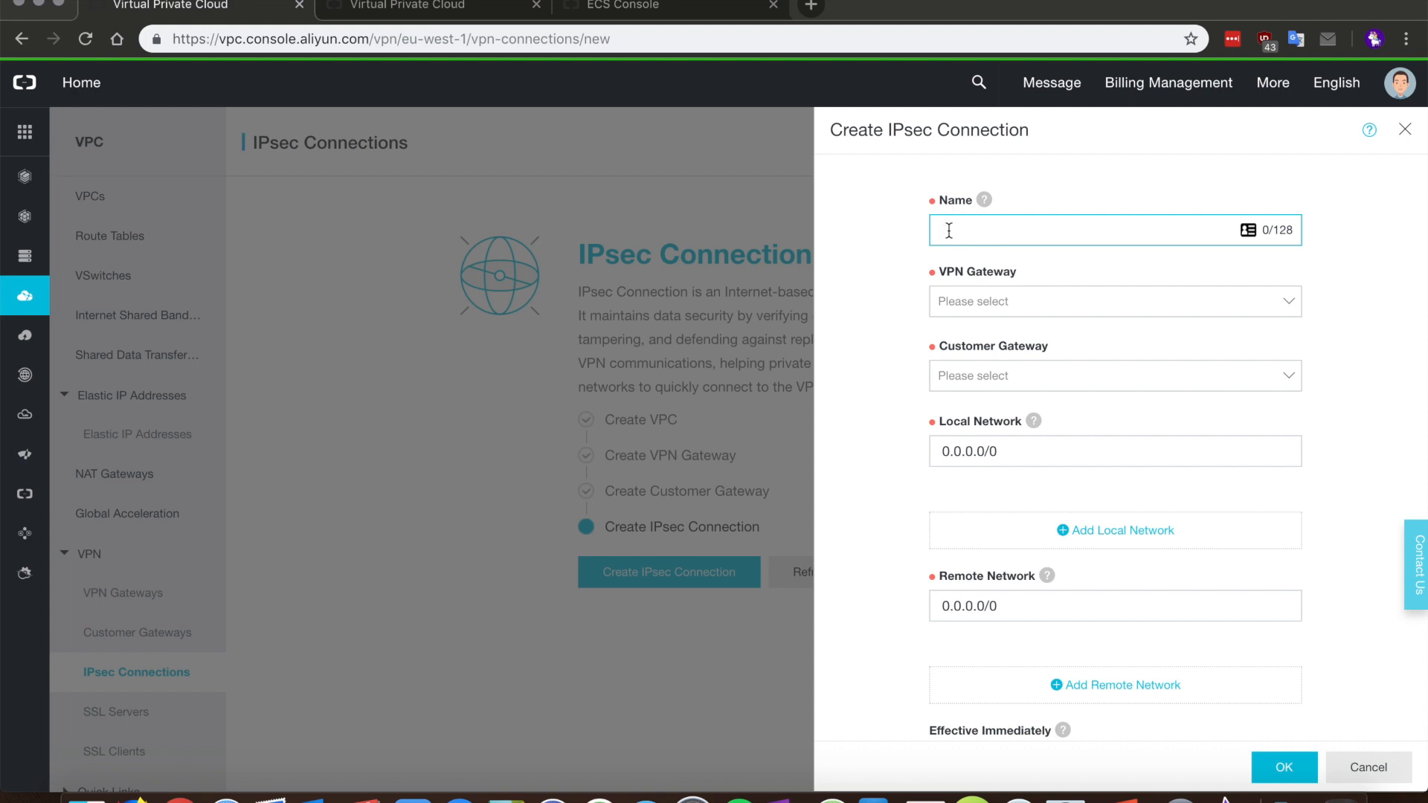
{"action": "type", "text": "ipsec"}
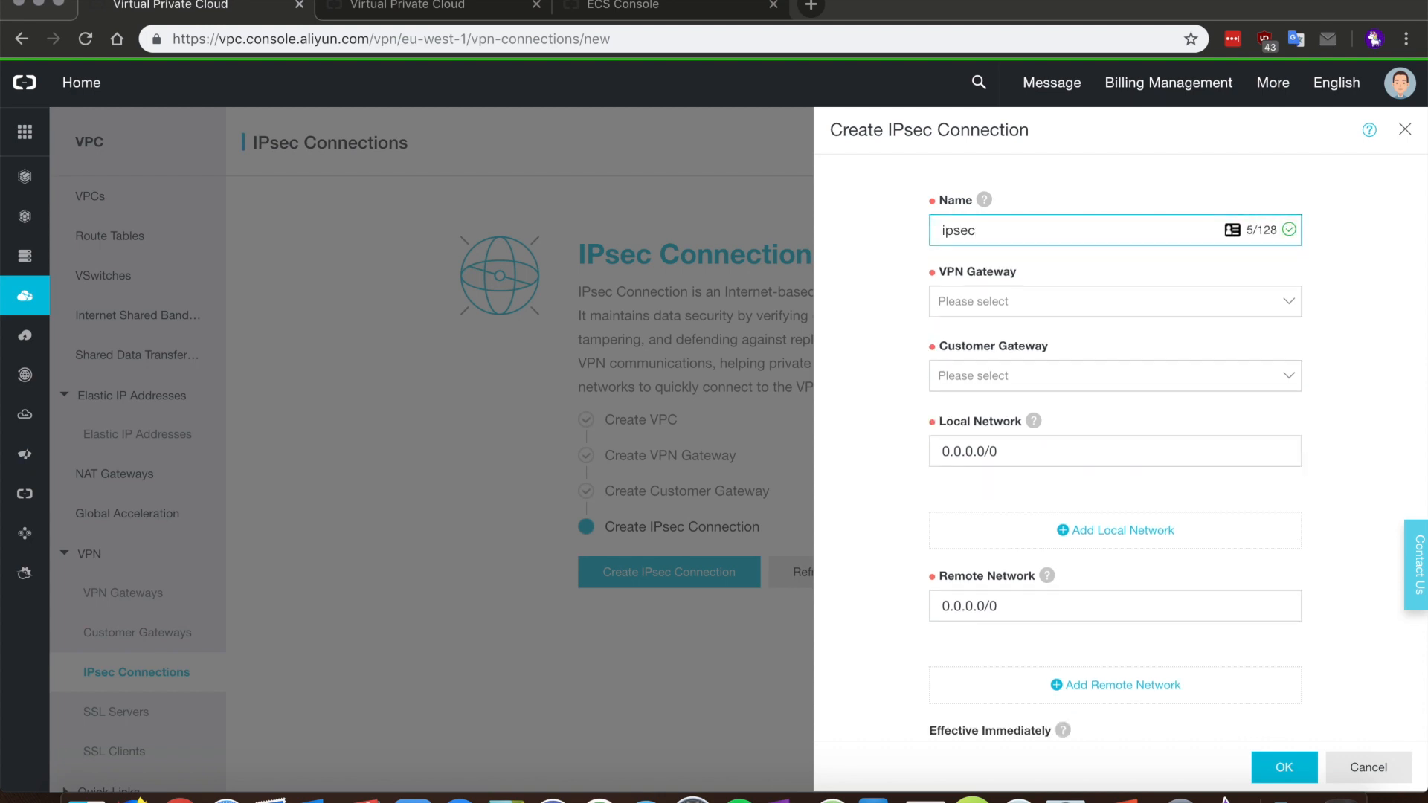
{"action": "type", "text": "-uk-to-de"}
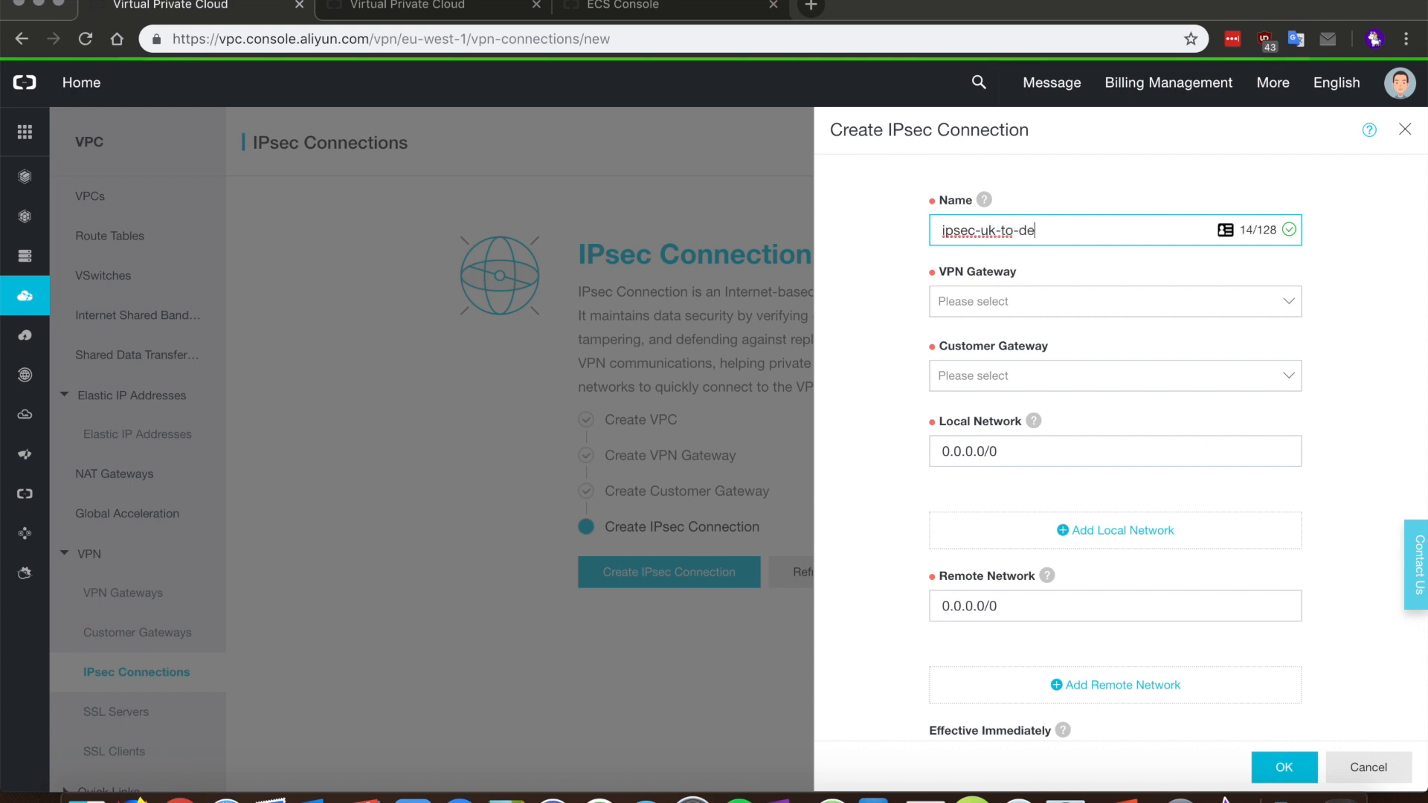
{"action": "left_click", "coordinate": [1071, 306]}
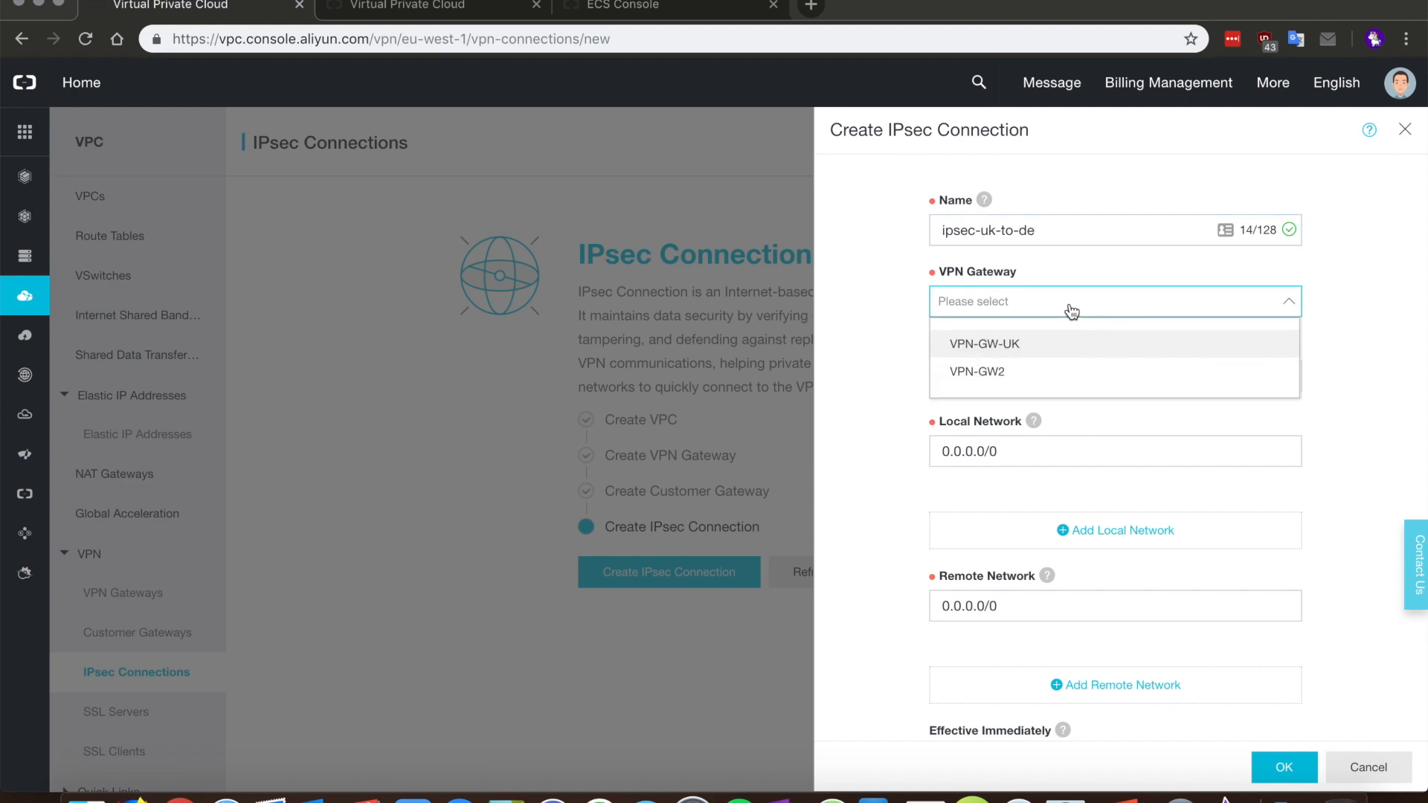
{"action": "left_click", "coordinate": [1015, 348]}
{"action": "left_click", "coordinate": [1029, 377]}
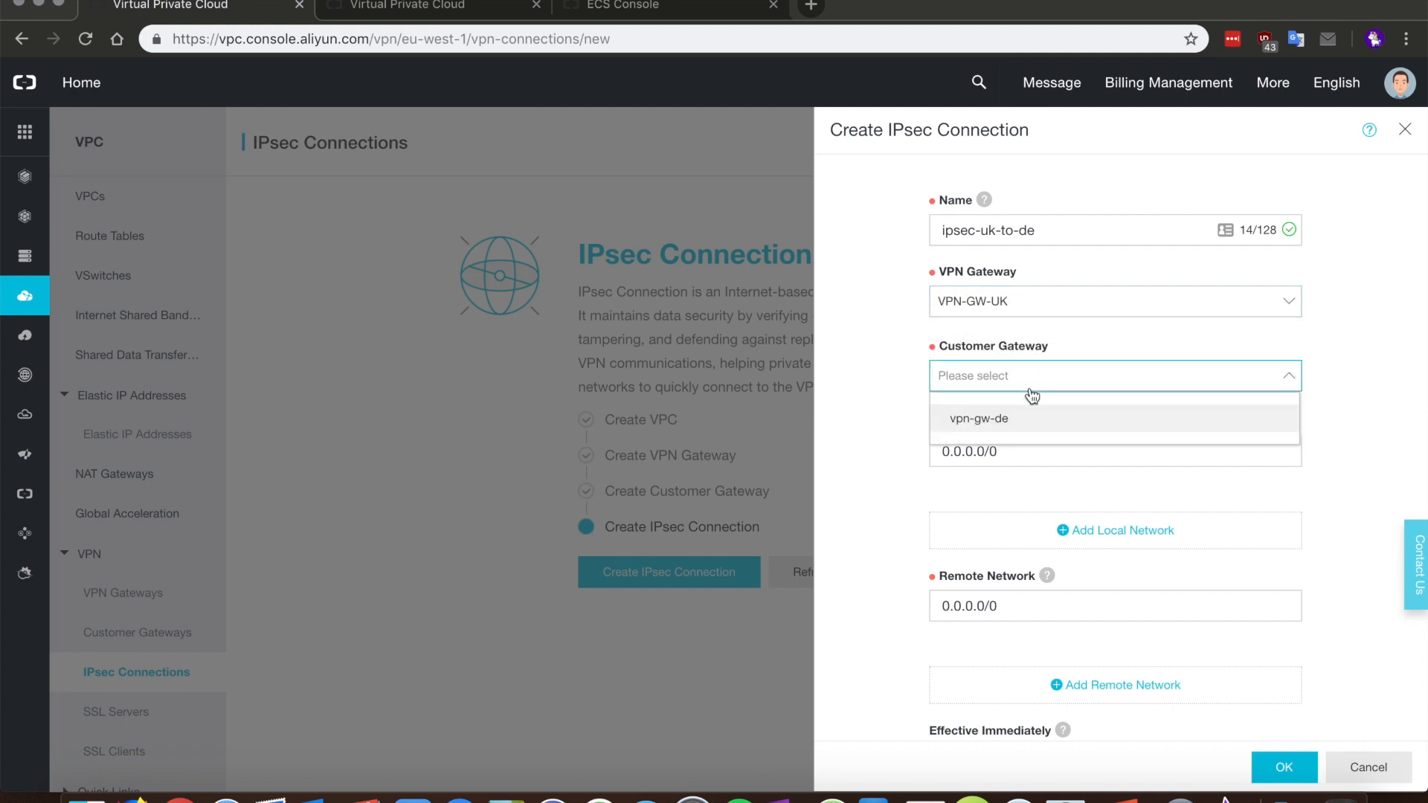
{"action": "left_click", "coordinate": [1006, 421]}
Step: Look up the UK instance vpn-uk's private IP 172.16.22.143 in the ECS console
{"action": "left_click", "coordinate": [998, 451]}
{"action": "mouse_move", "coordinate": [1033, 421]}
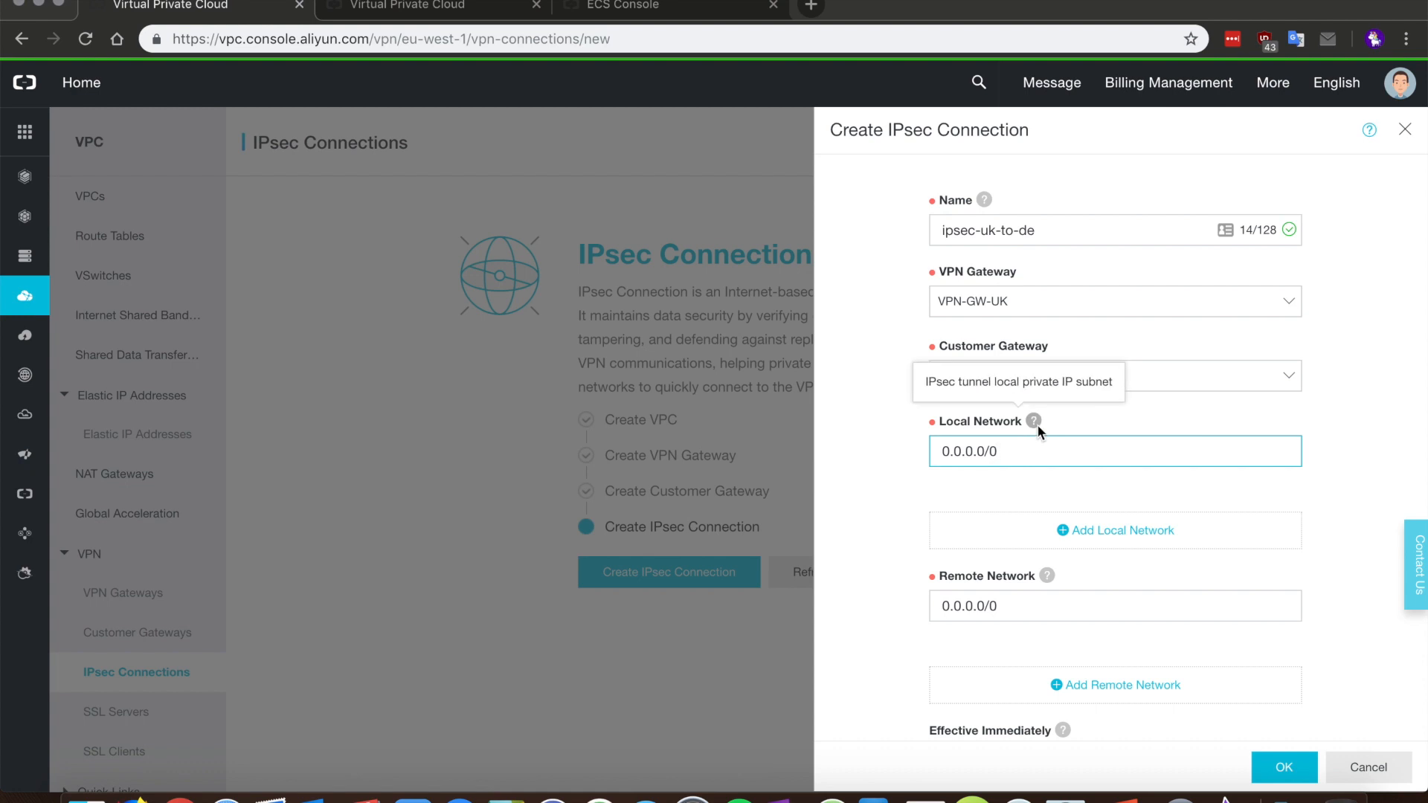
{"action": "left_click", "coordinate": [1048, 427]}
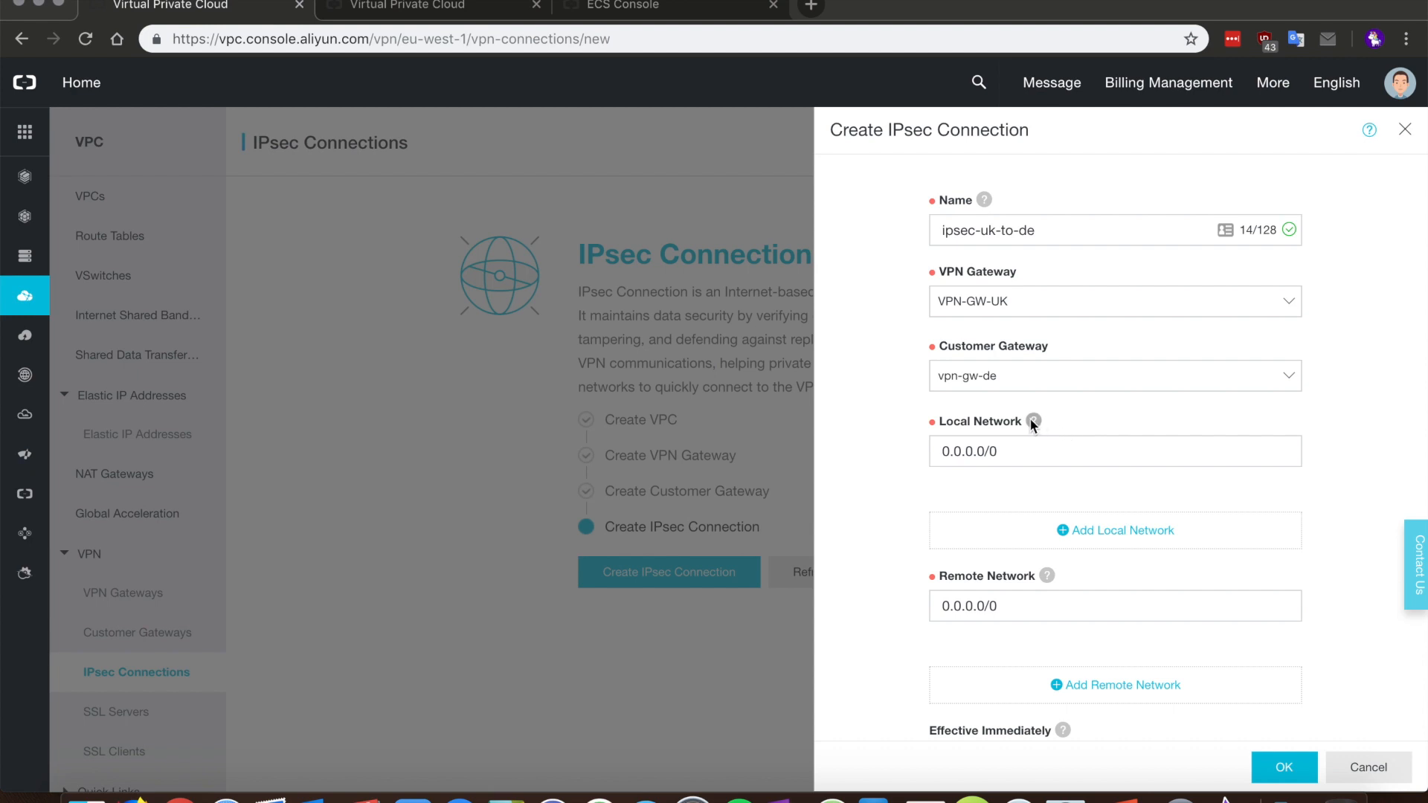
{"action": "mouse_move", "coordinate": [1035, 421]}
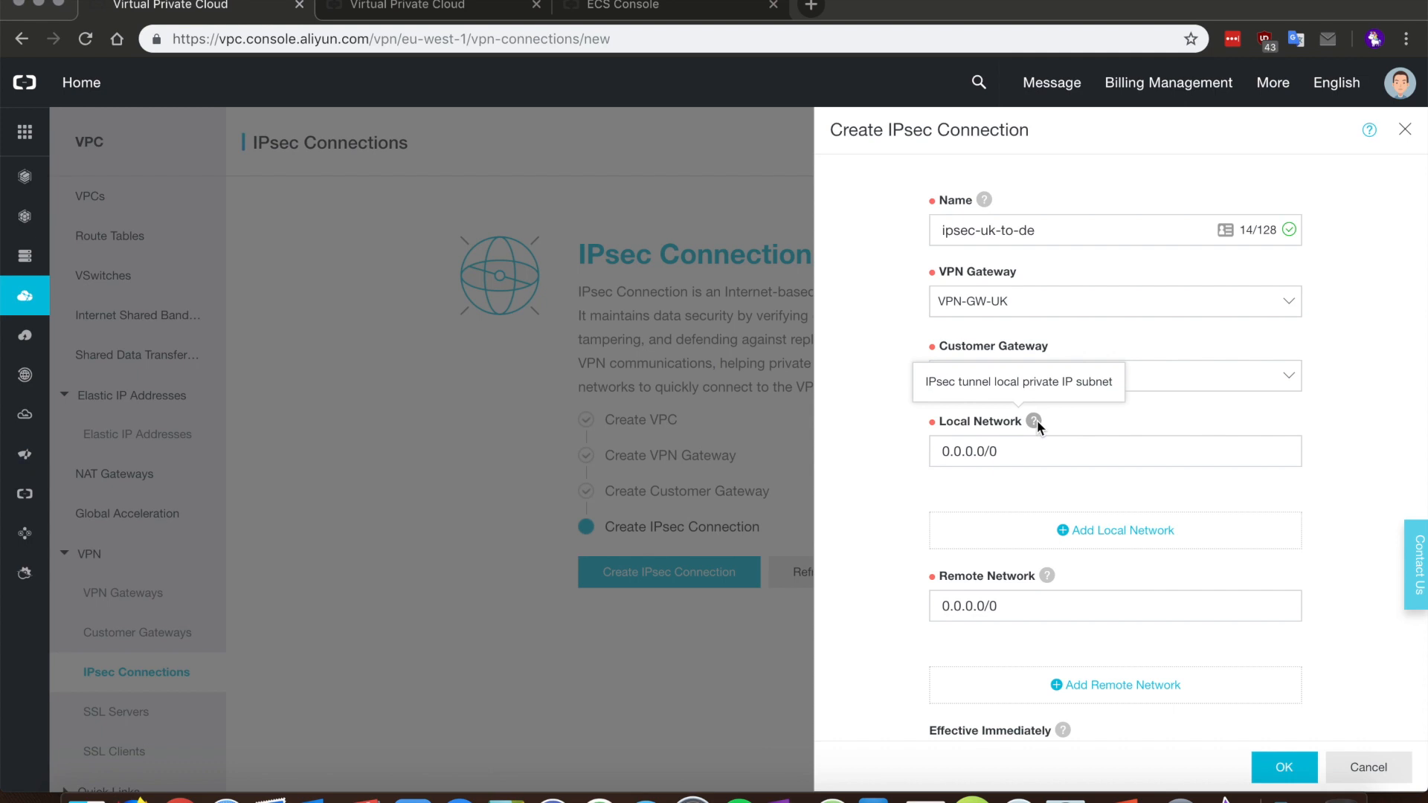
{"action": "left_click", "coordinate": [626, 9]}
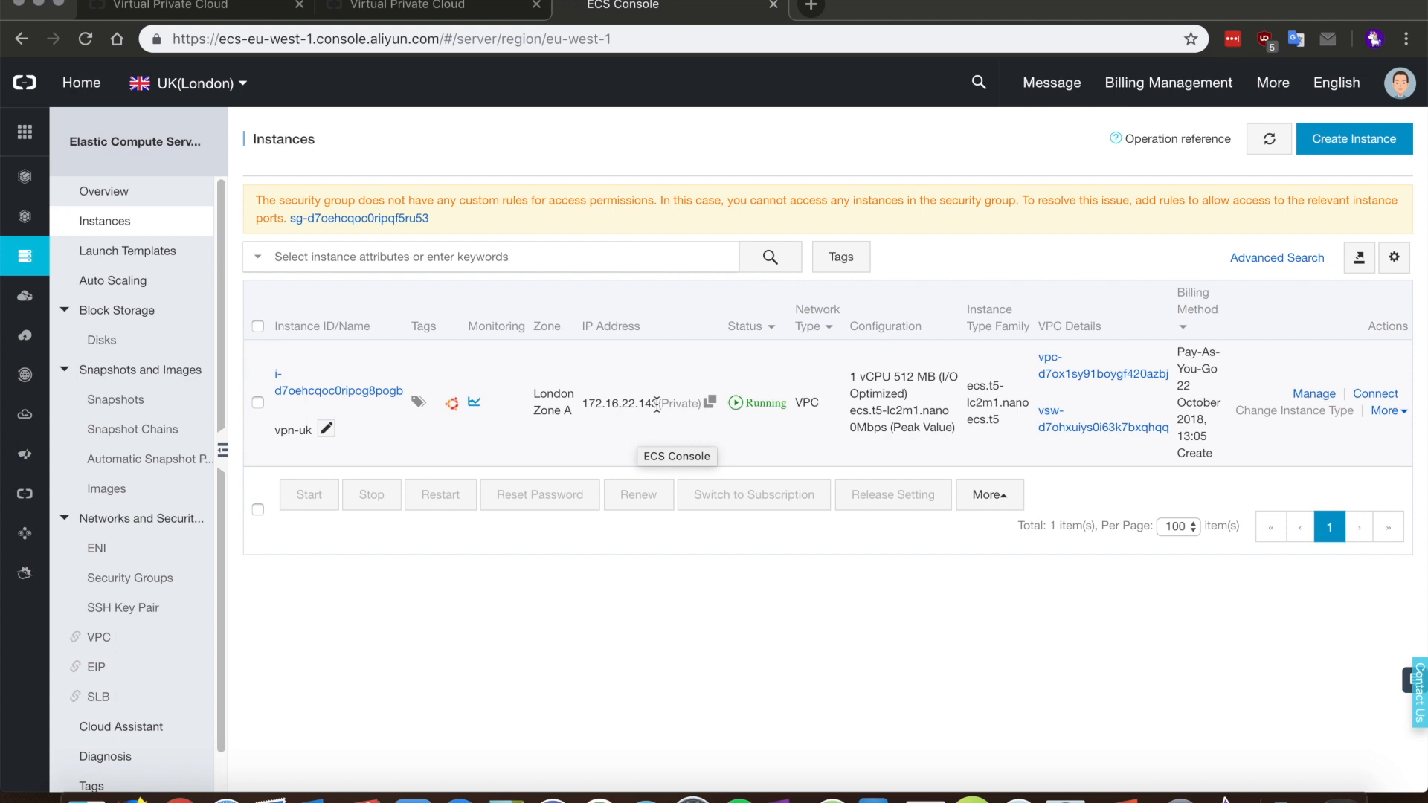
Step: Set the local network to 172.16.22.0/24 from the UK instance's private IP
{"action": "left_click_drag", "start_coordinate": [659, 403], "coordinate": [586, 409]}
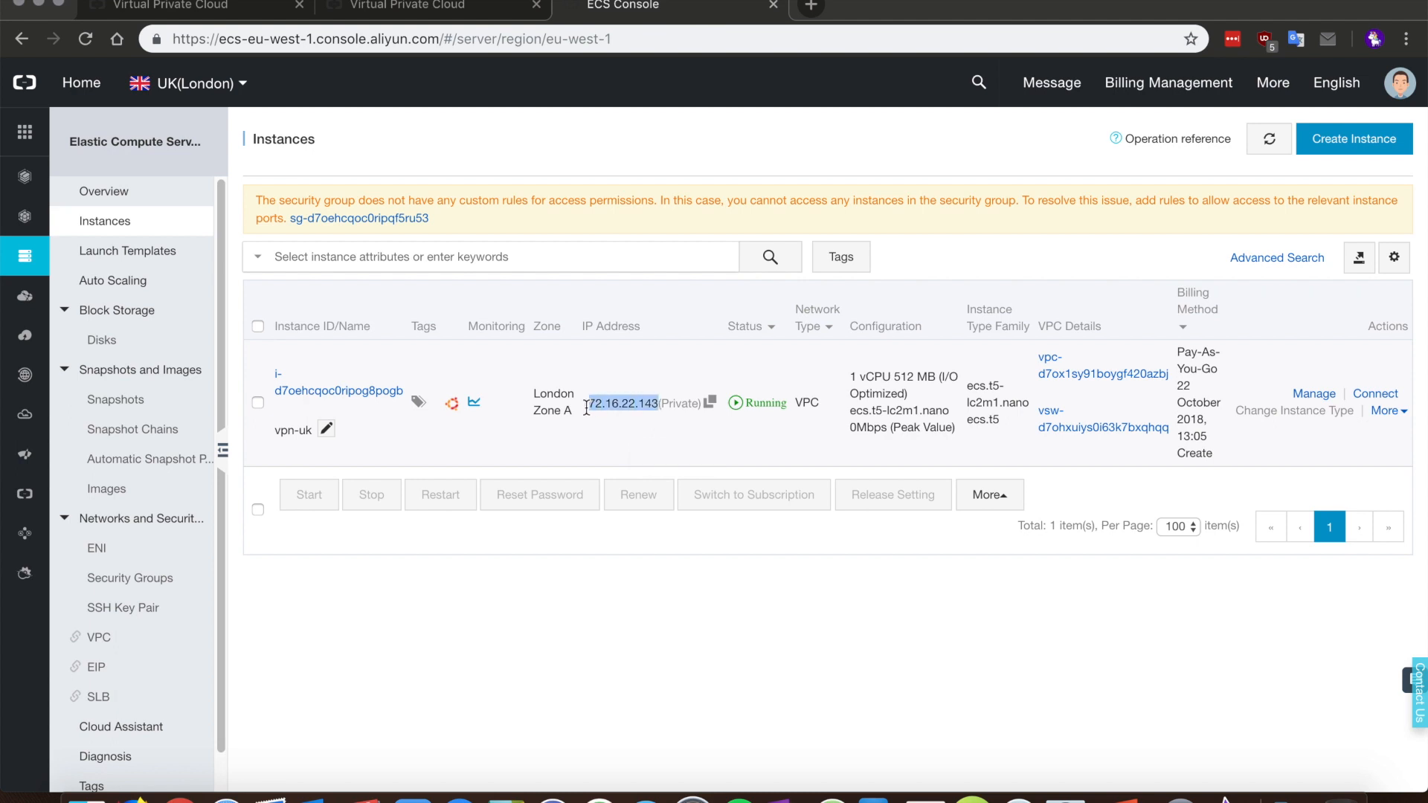
{"action": "left_click", "coordinate": [253, 17]}
{"action": "left_click", "coordinate": [1026, 444]}
{"action": "key", "text": "super+a"}
{"action": "type", "text": "172.16.22.143"}
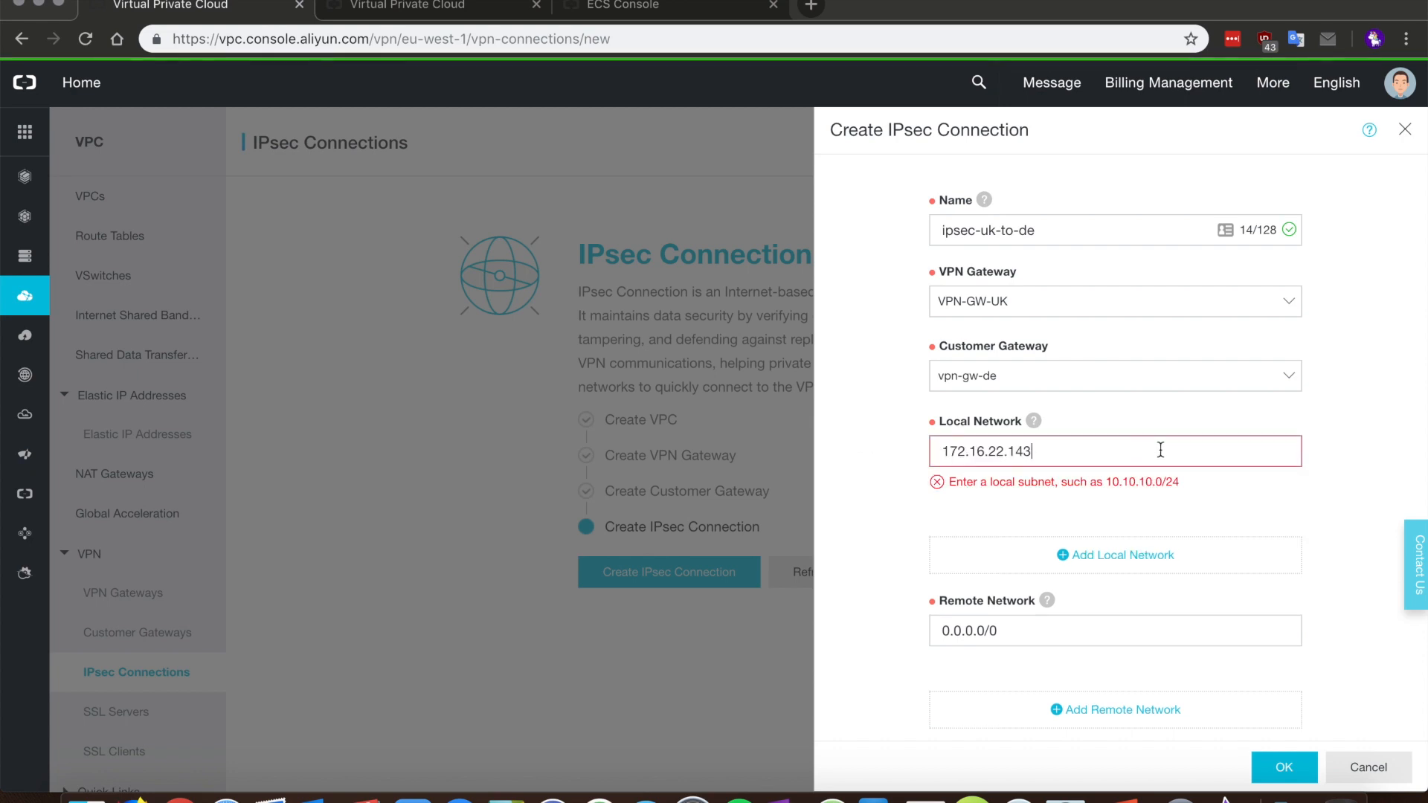
{"action": "key", "text": "BackSpace"}
{"action": "key", "text": "BackSpace"}
{"action": "key", "text": "BackSpace"}
{"action": "type", "text": "0/24"}
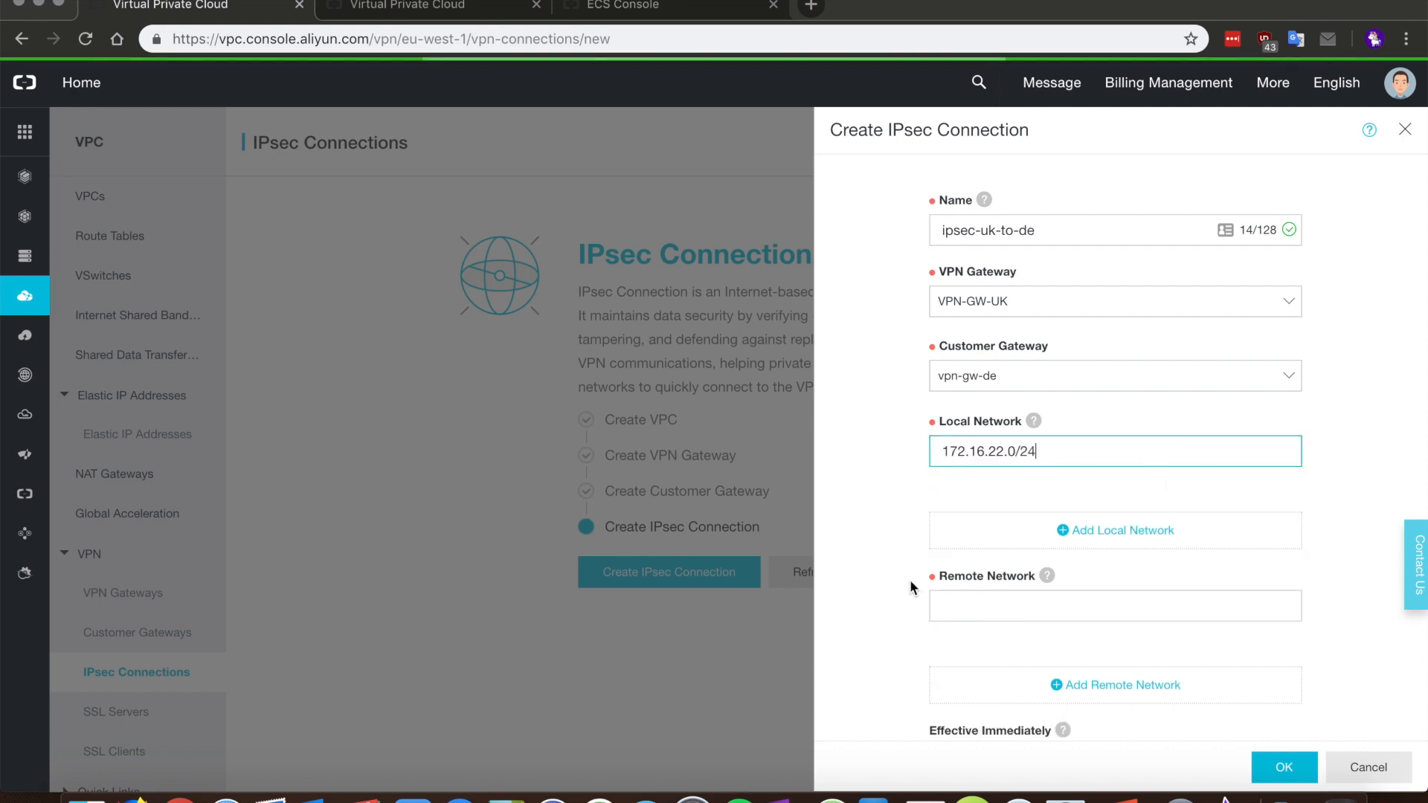
{"action": "left_click", "coordinate": [874, 571]}
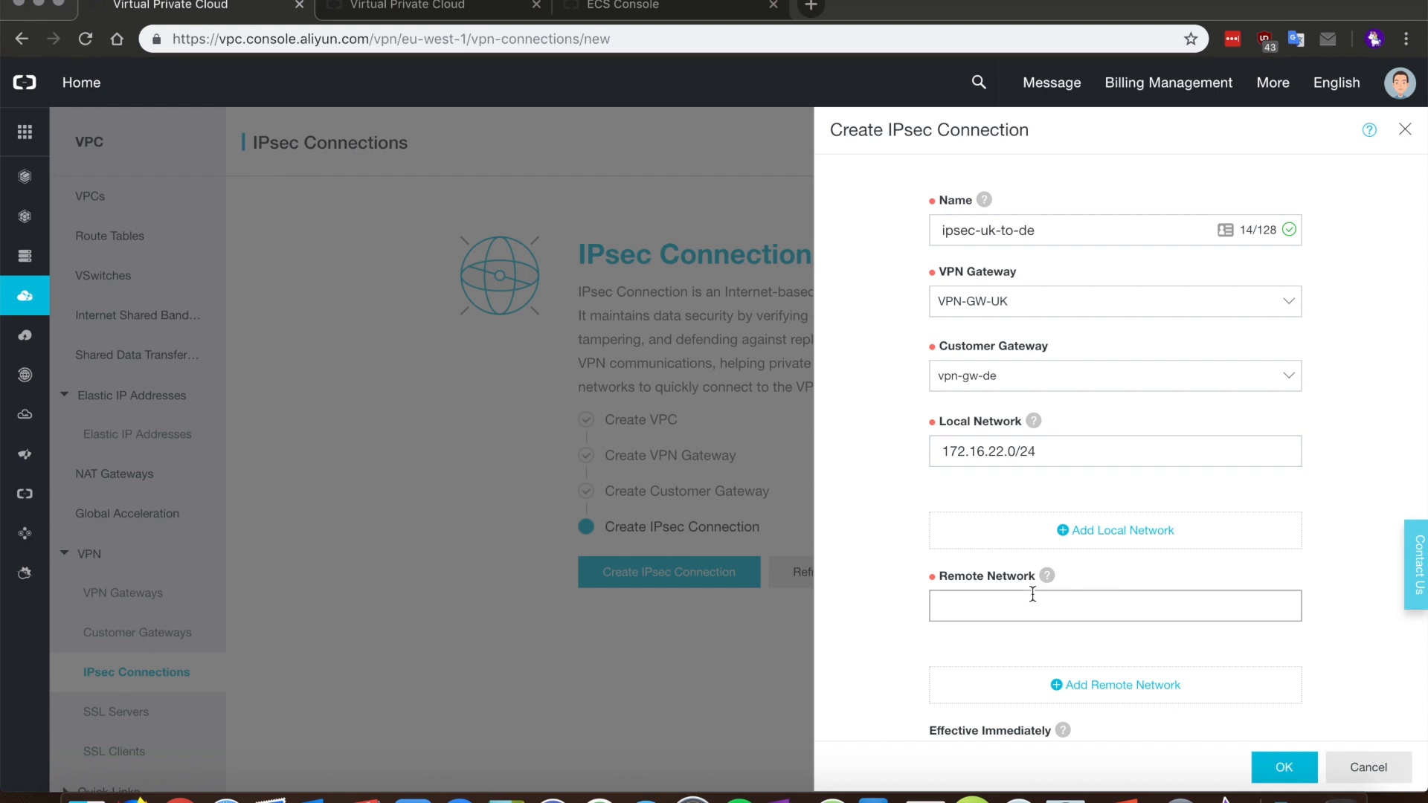
Step: Set the remote network to 172.20.0.0/24 from the German instance's IP 172.20.0.45
{"action": "mouse_move", "coordinate": [1049, 577]}
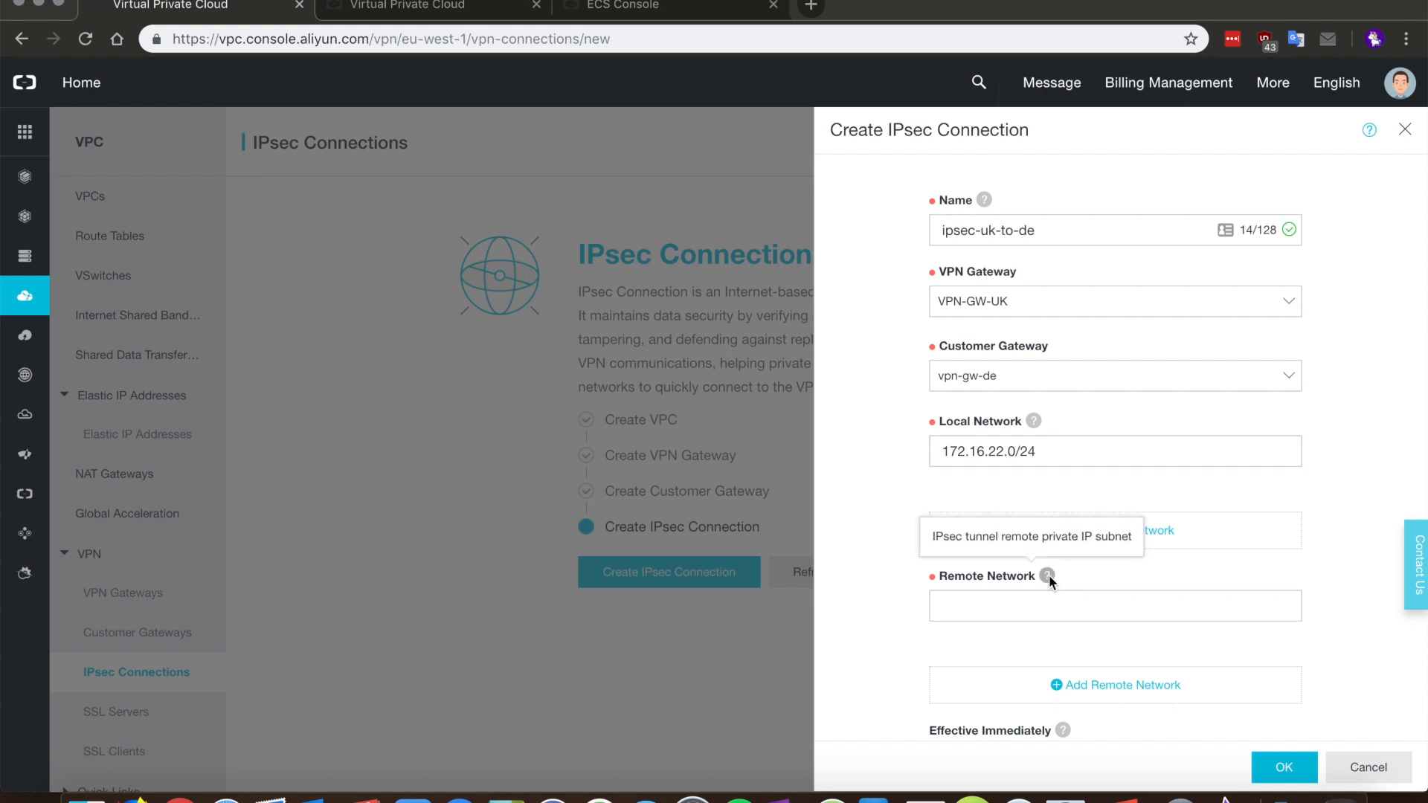
{"action": "left_click", "coordinate": [1016, 600]}
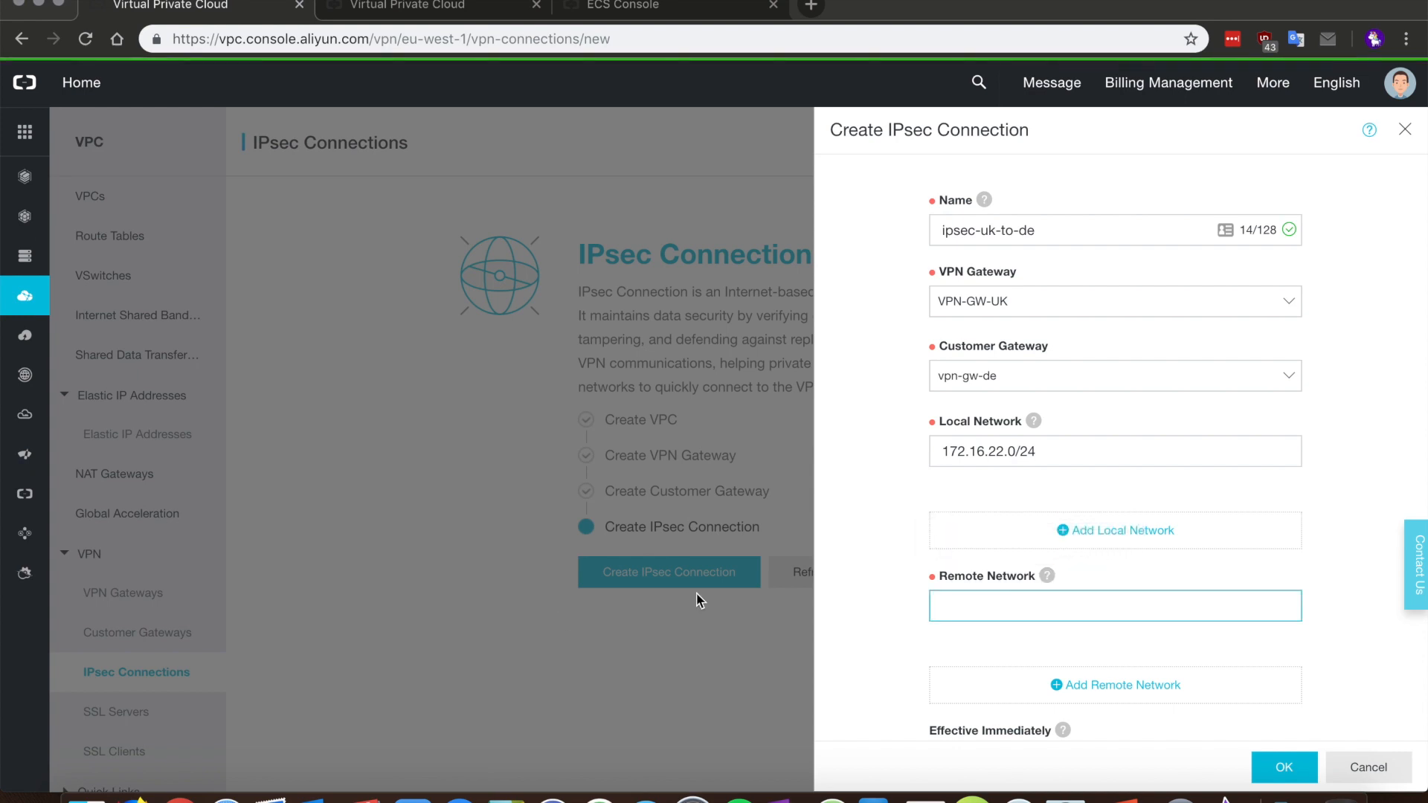
{"action": "right_click", "coordinate": [194, 773]}
{"action": "left_click", "coordinate": [257, 504]}
{"action": "key", "text": "ctrl+Tab"}
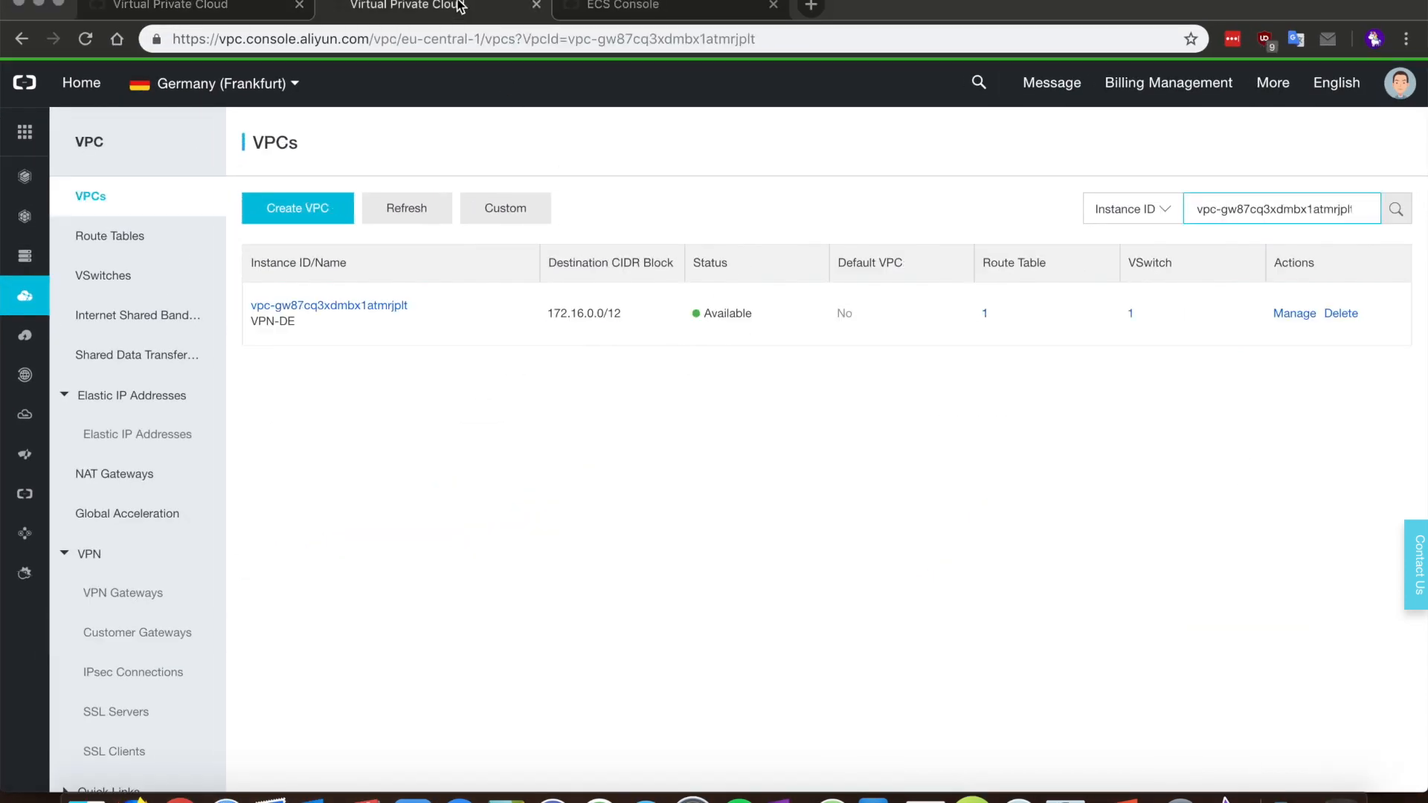
{"action": "key", "text": "ctrl+Tab"}
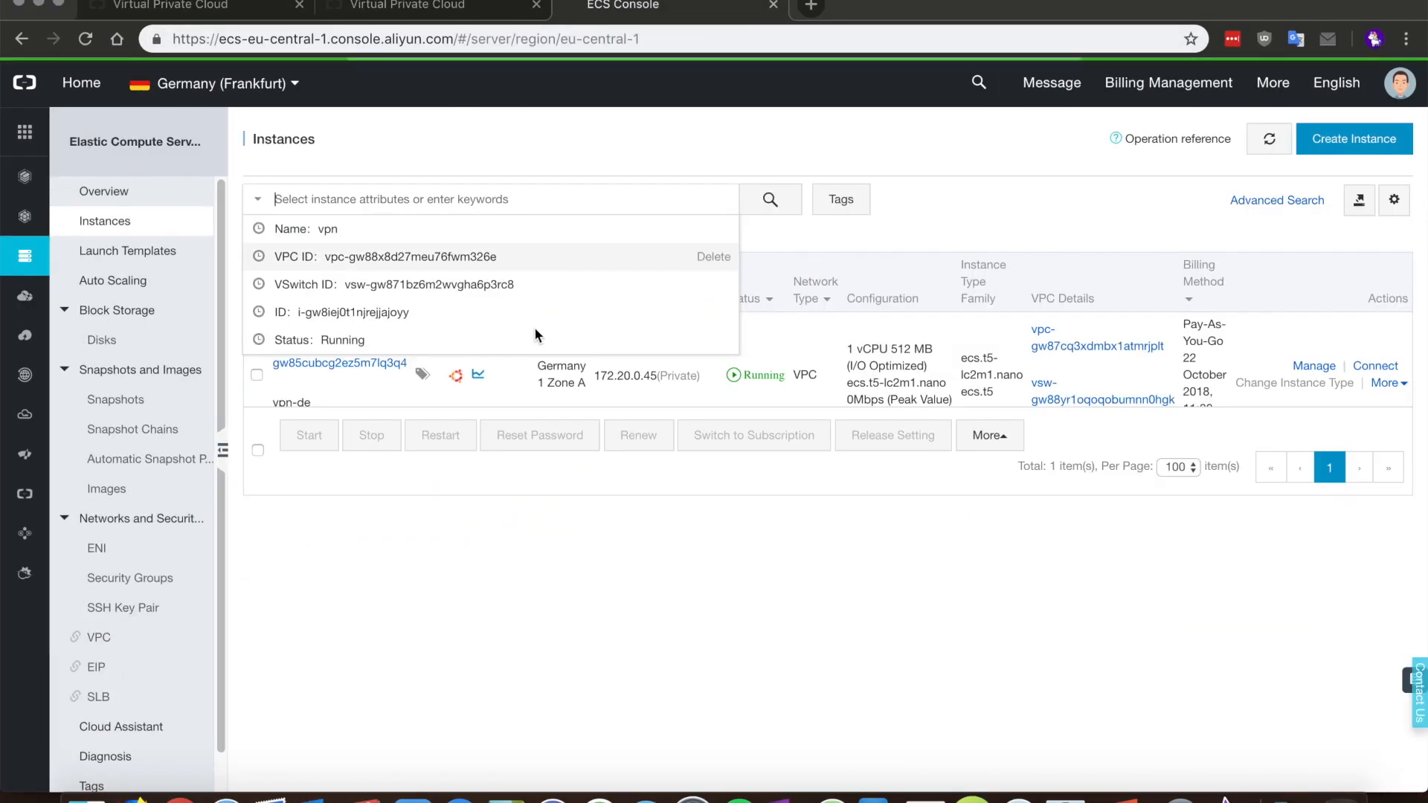
{"action": "left_click", "coordinate": [510, 528]}
{"action": "left_click_drag", "start_coordinate": [656, 374], "coordinate": [592, 376]}
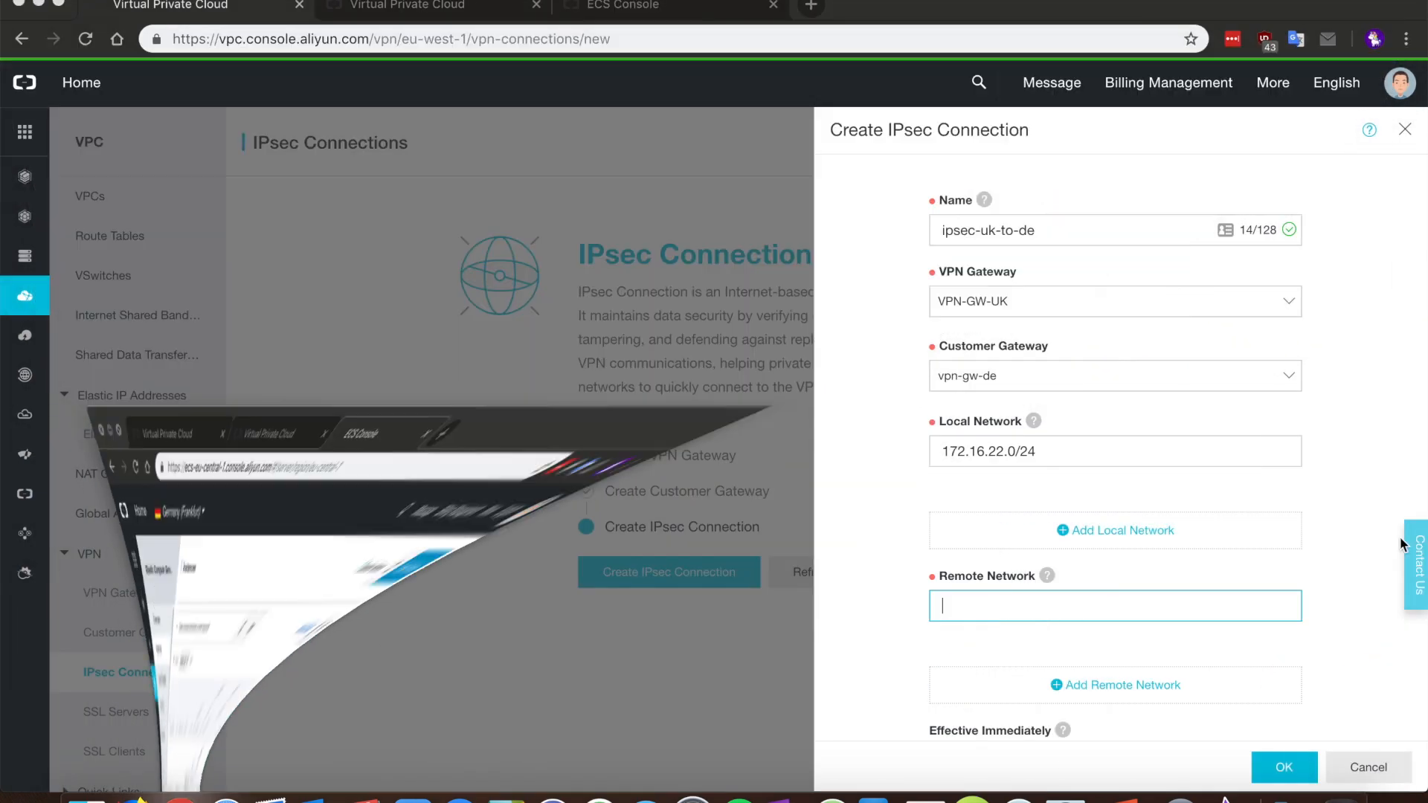
{"action": "type", "text": "172.20.0.45"}
{"action": "key", "text": "BackSpace"}
{"action": "key", "text": "BackSpace"}
{"action": "type", "text": "0/24"}
Step: Set Effective Immediately to Yes for the connection
{"action": "scroll", "coordinate": [1310, 507], "scroll_direction": "down", "scroll_amount": 1}
{"action": "scroll", "coordinate": [1311, 507], "scroll_direction": "down", "scroll_amount": 1}
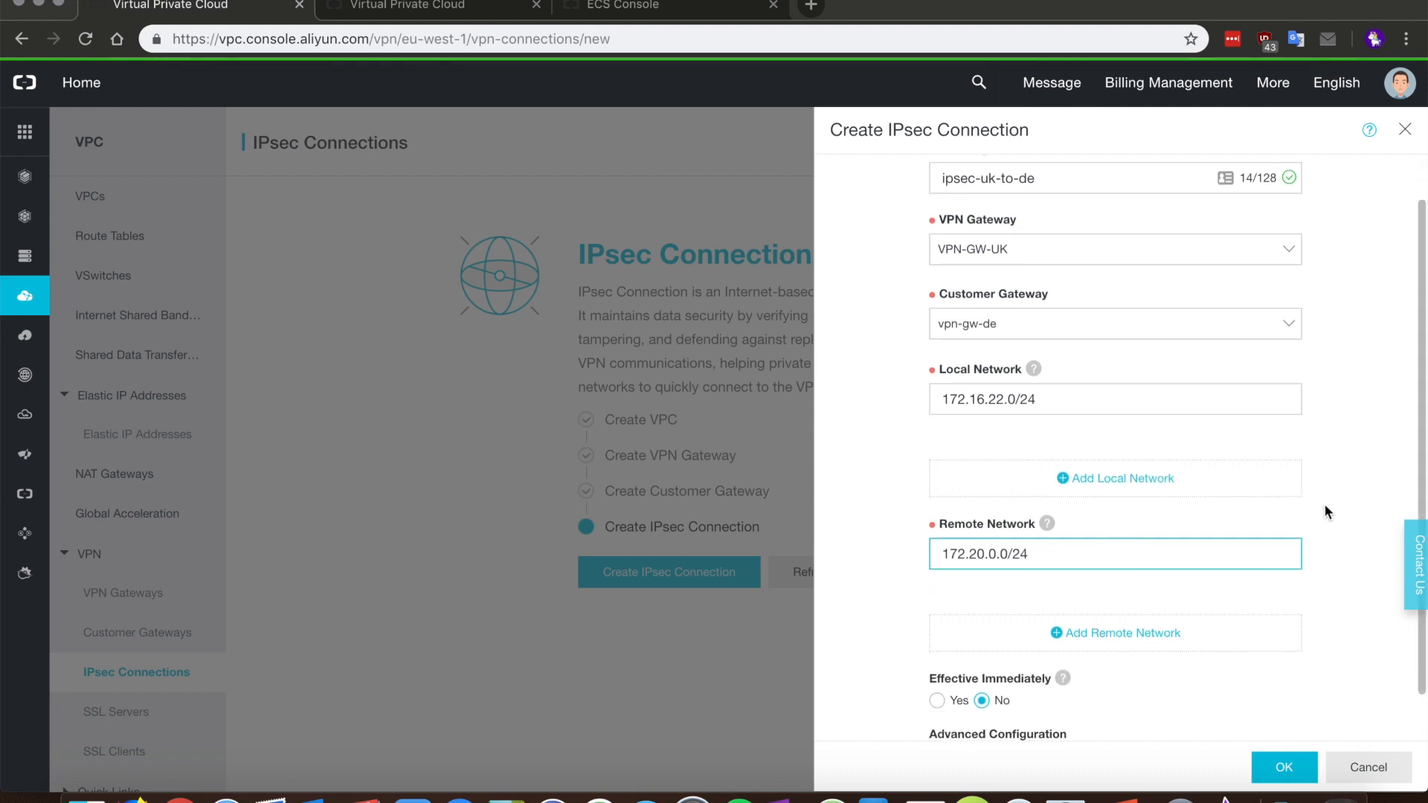
{"action": "left_click", "coordinate": [1337, 503]}
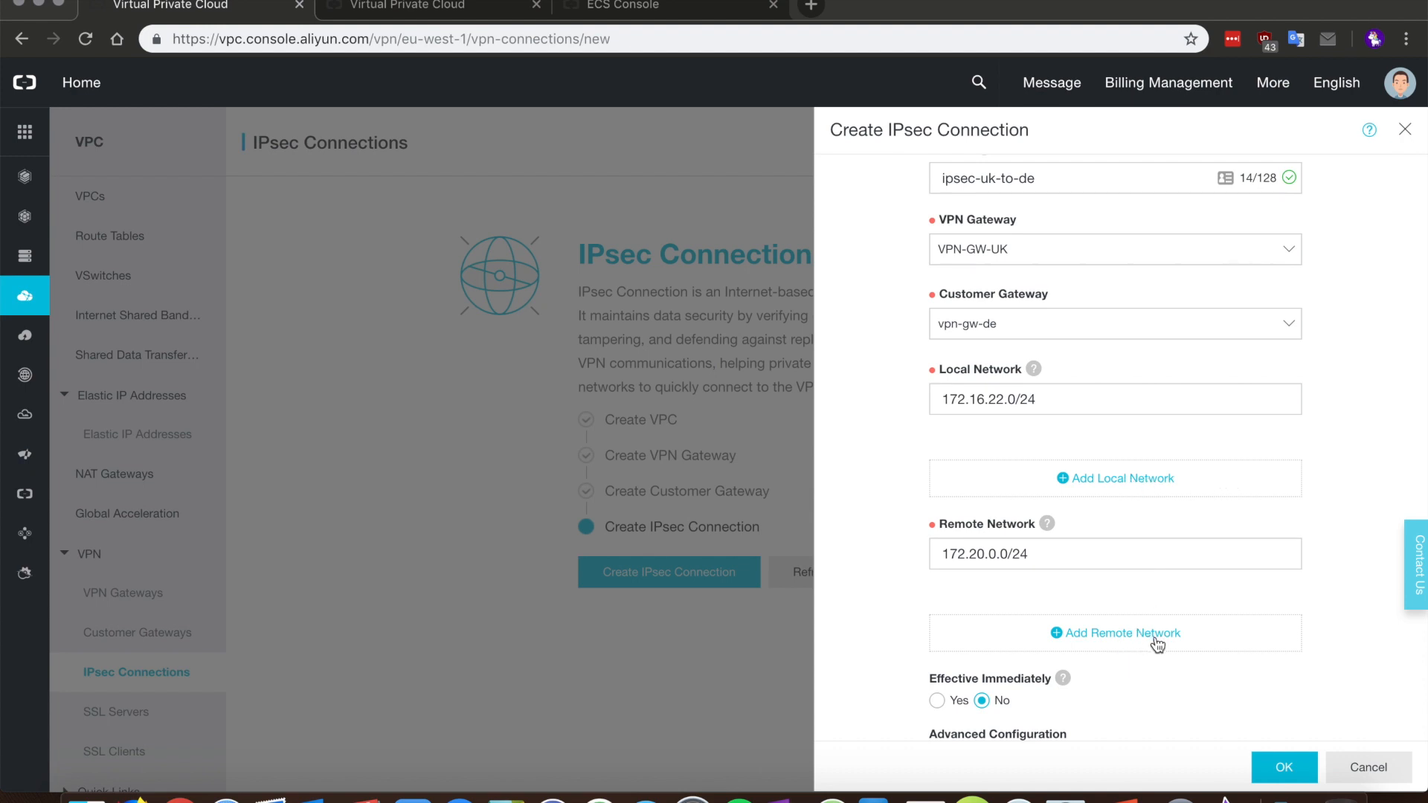
{"action": "scroll", "coordinate": [1156, 632], "scroll_direction": "down", "scroll_amount": 2}
{"action": "left_click", "coordinate": [936, 646]}
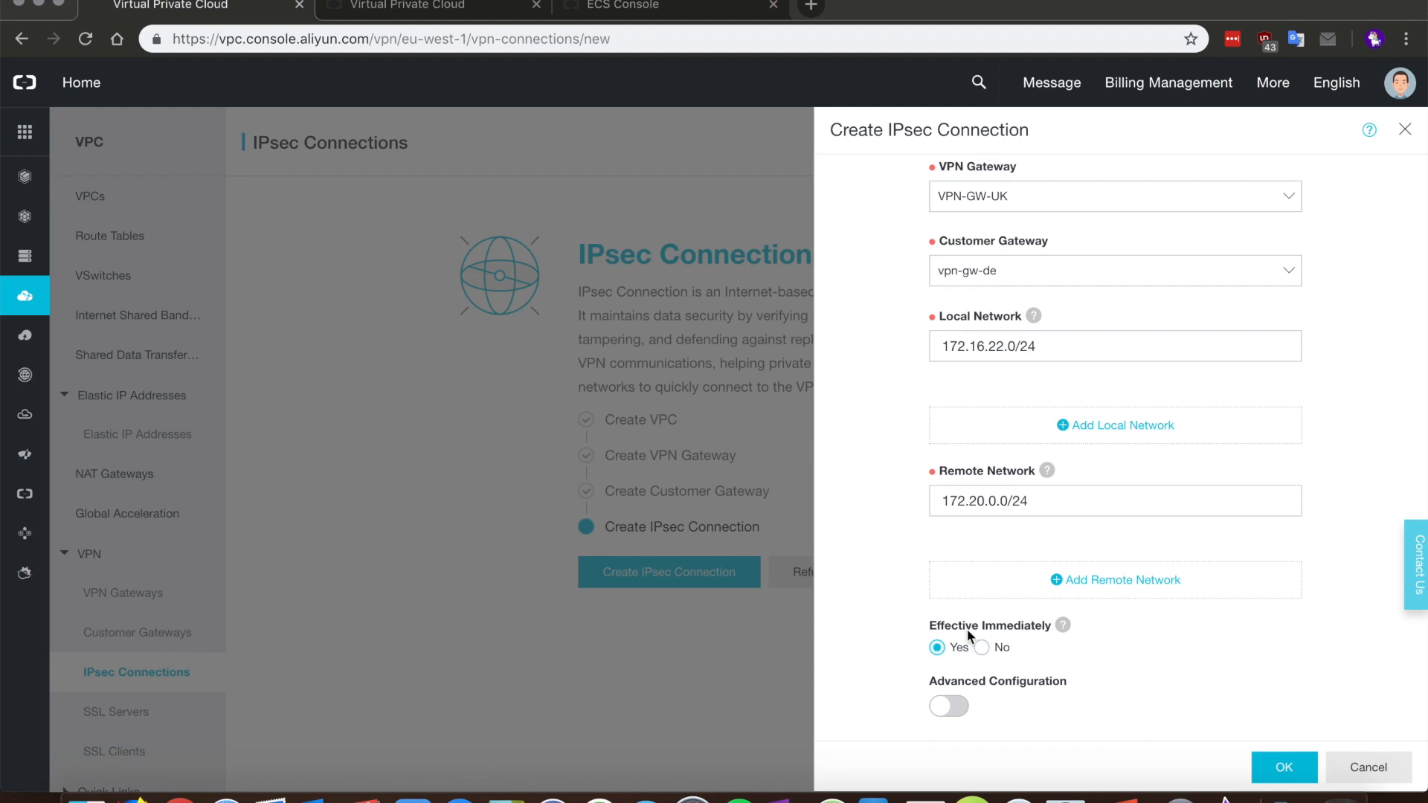
Step: Enable advanced configuration, enter the pre-shared key, and set IKE version ikev2 with aes256 encryption
{"action": "left_click", "coordinate": [948, 706]}
{"action": "scroll", "coordinate": [1182, 640], "scroll_direction": "down", "scroll_amount": 7}
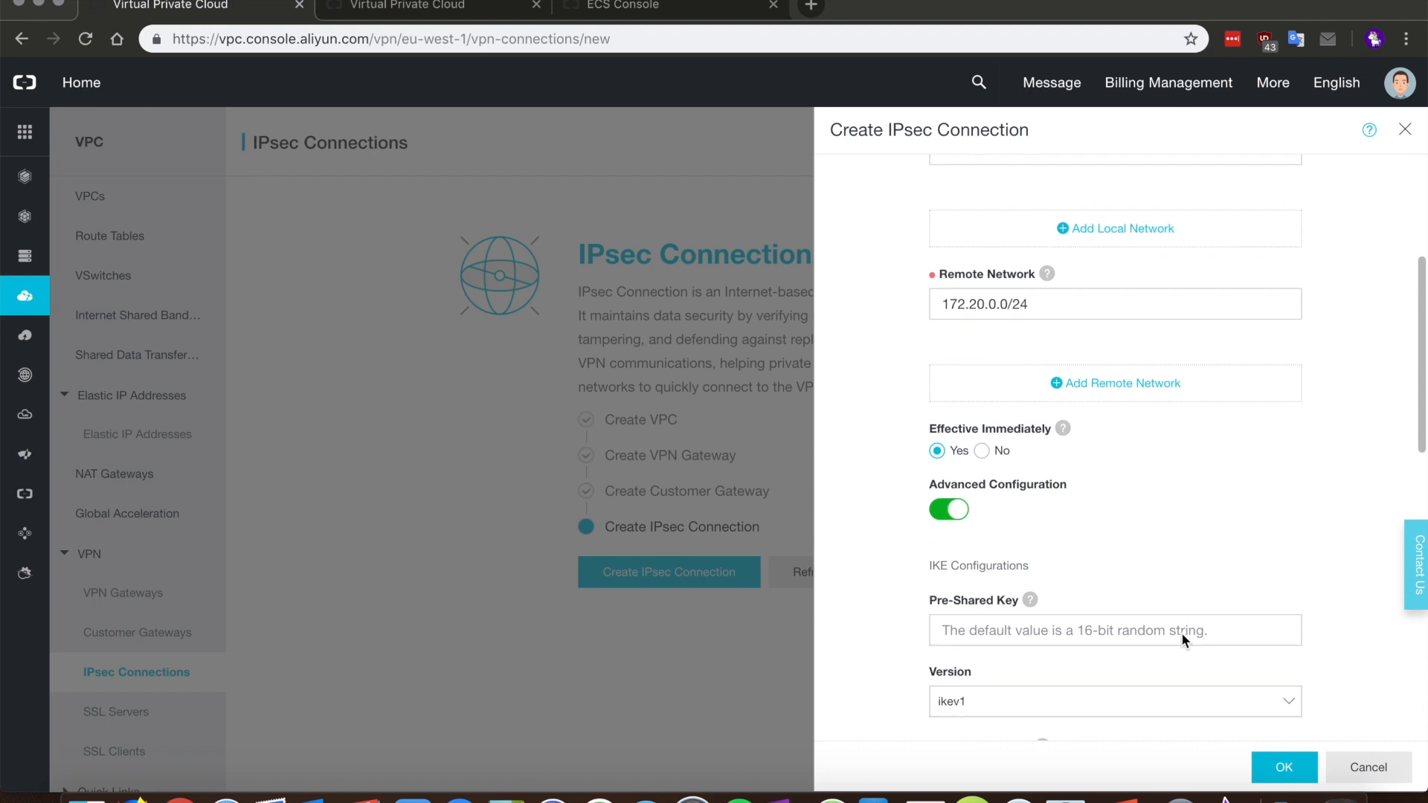
{"action": "left_click", "coordinate": [959, 311]}
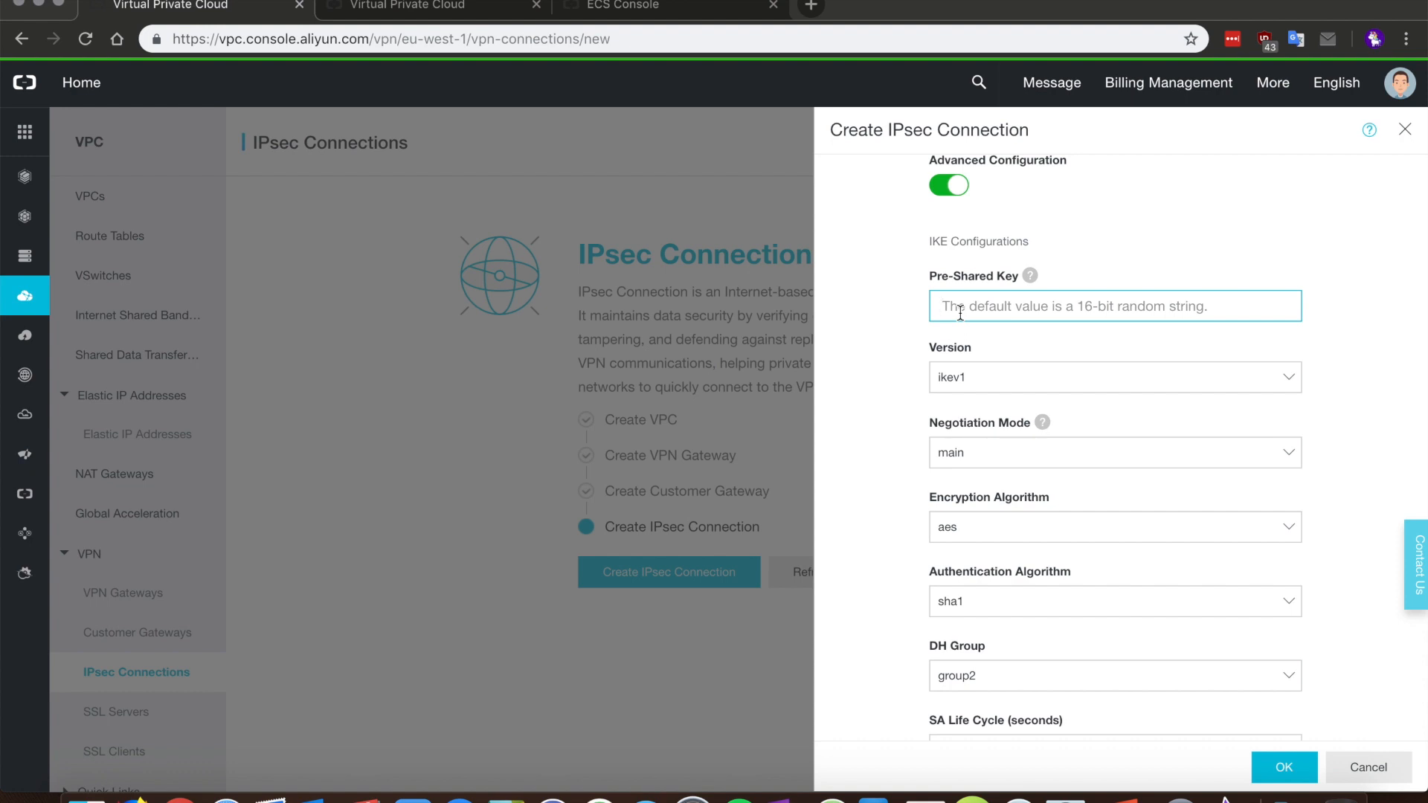
{"action": "type", "text": "AliCloud"}
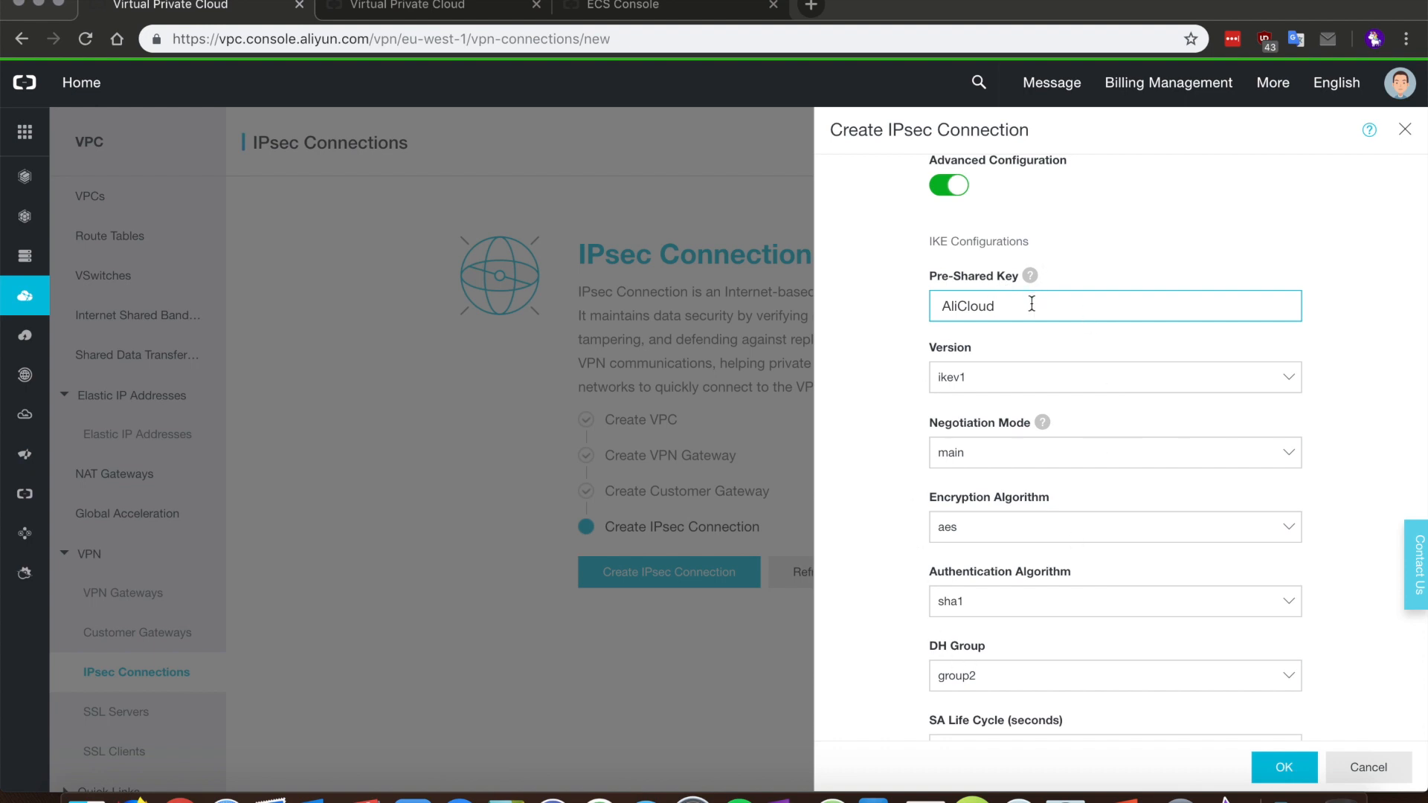
{"action": "left_click", "coordinate": [1005, 383]}
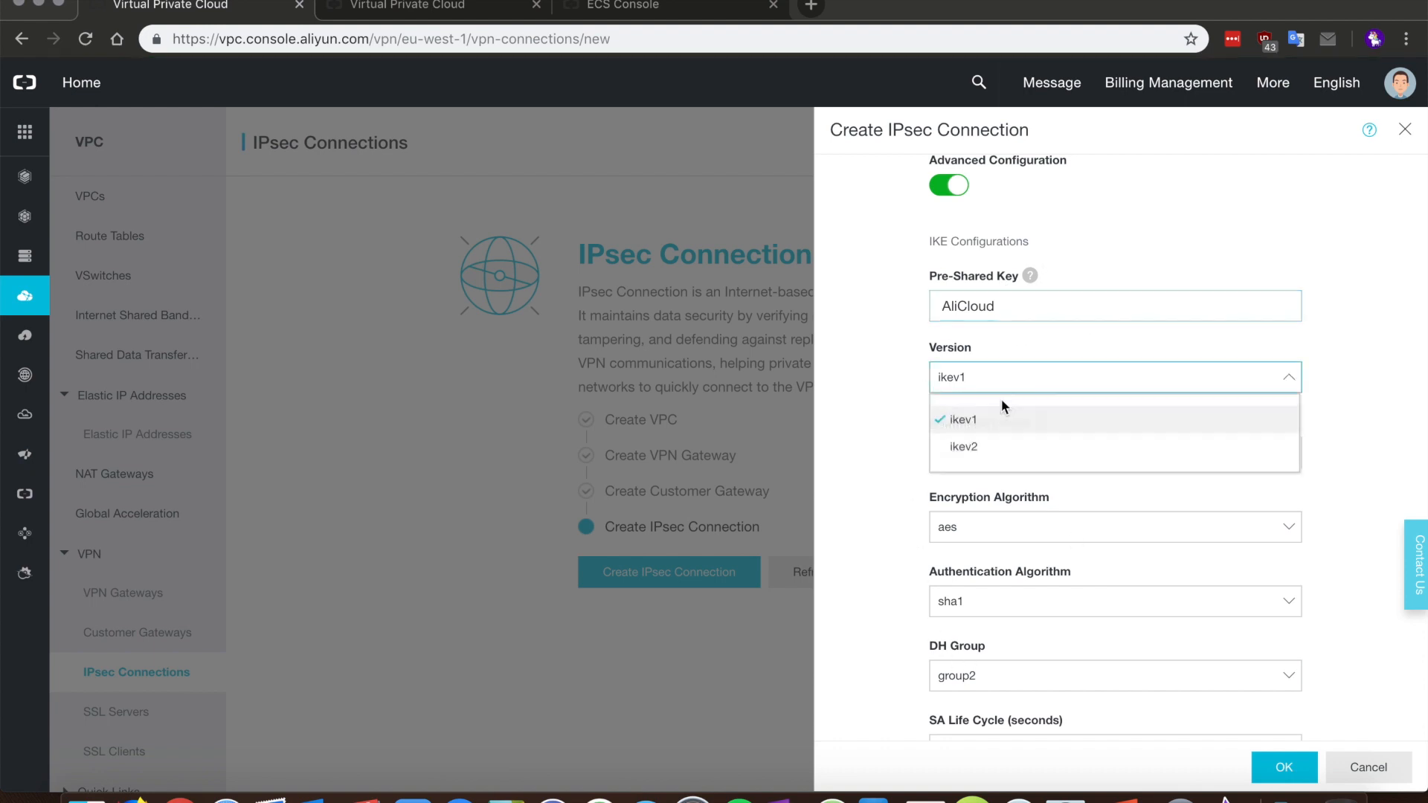
{"action": "left_click", "coordinate": [997, 455]}
{"action": "left_click", "coordinate": [989, 529]}
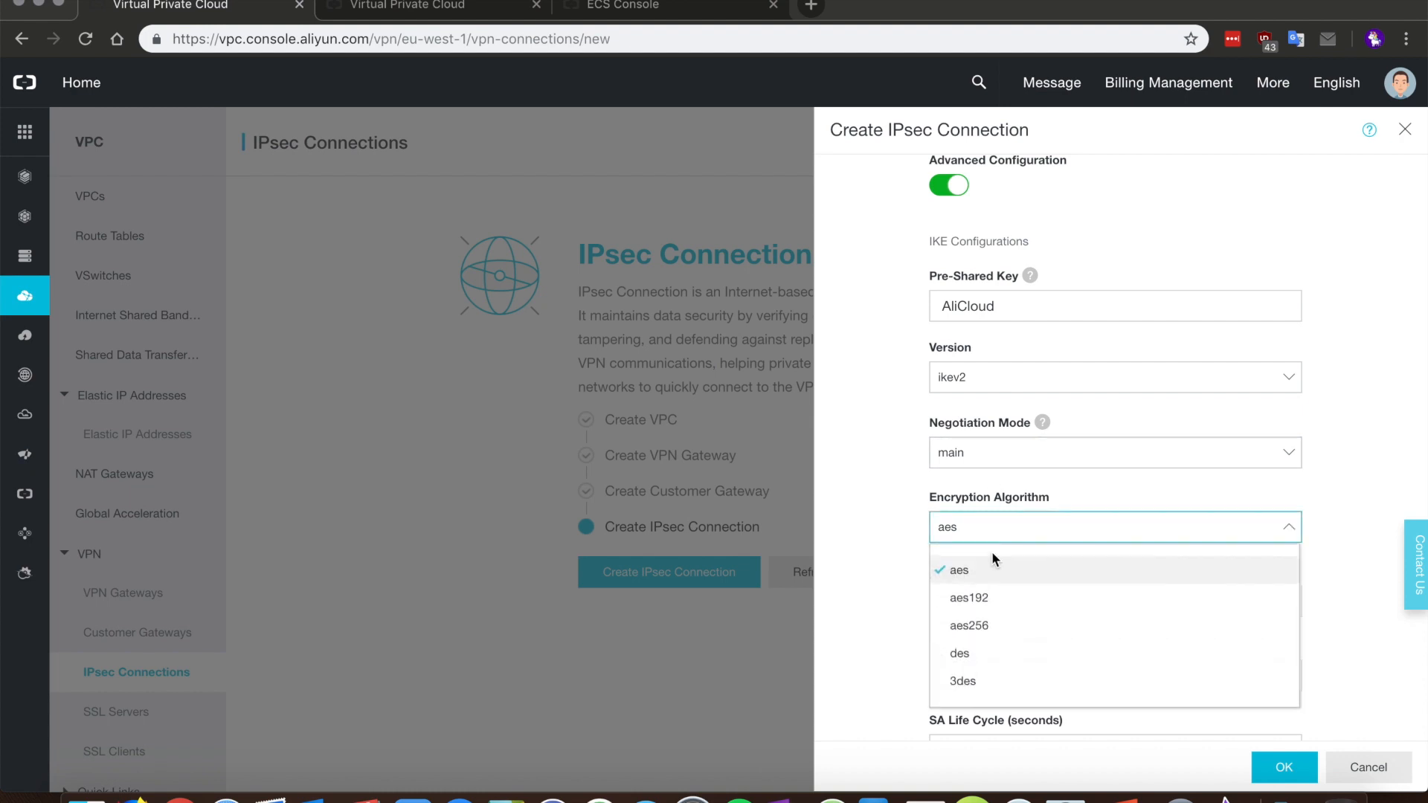
{"action": "left_click", "coordinate": [985, 624]}
{"action": "scroll", "coordinate": [852, 491], "scroll_direction": "down", "scroll_amount": 1}
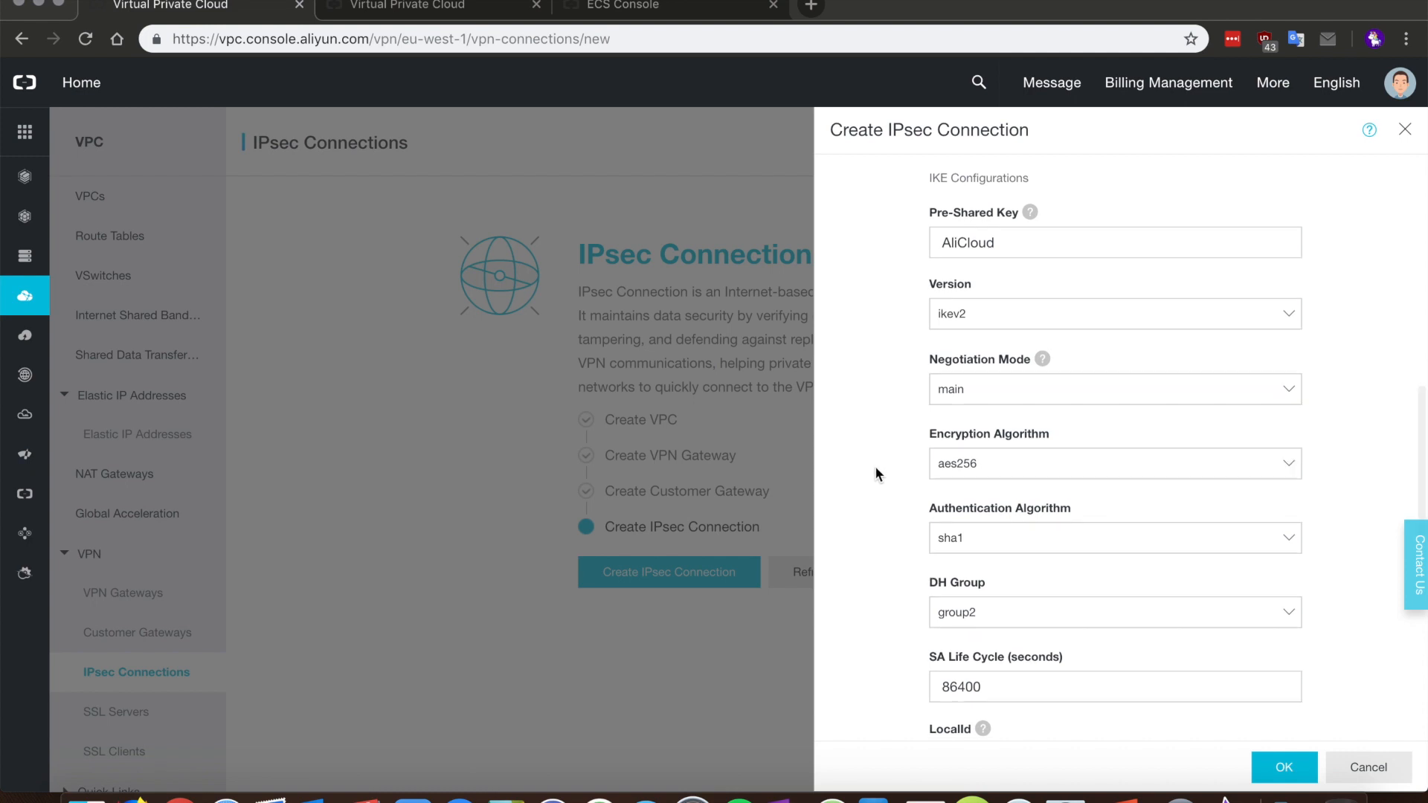
{"action": "scroll", "coordinate": [884, 468], "scroll_direction": "down", "scroll_amount": 5}
Step: Set IKE and IPsec DH groups to group14, IPsec encryption to aes256, and create ipsec-uk-to-de
{"action": "left_click", "coordinate": [974, 303]}
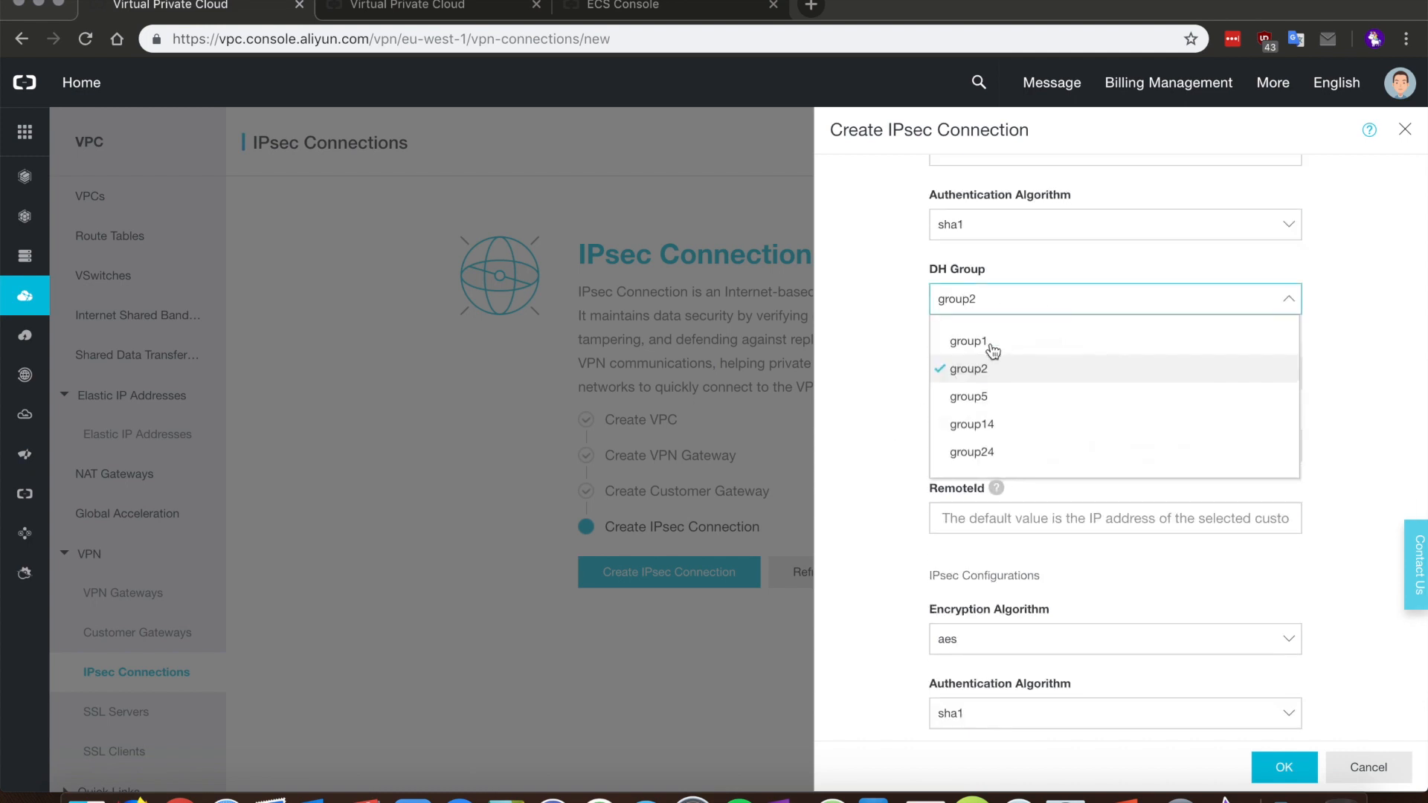
{"action": "left_click", "coordinate": [979, 428]}
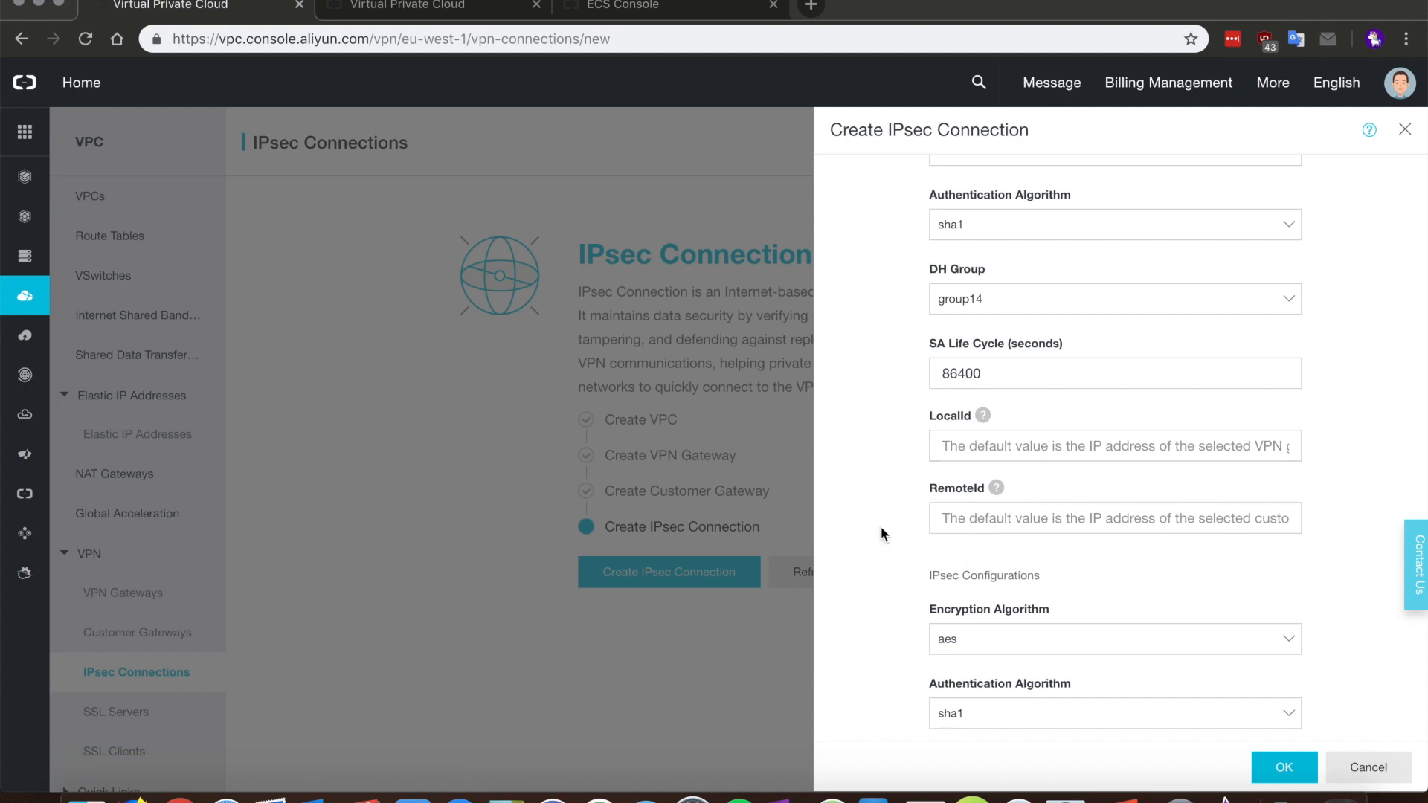
{"action": "scroll", "coordinate": [880, 525], "scroll_direction": "down", "scroll_amount": 2}
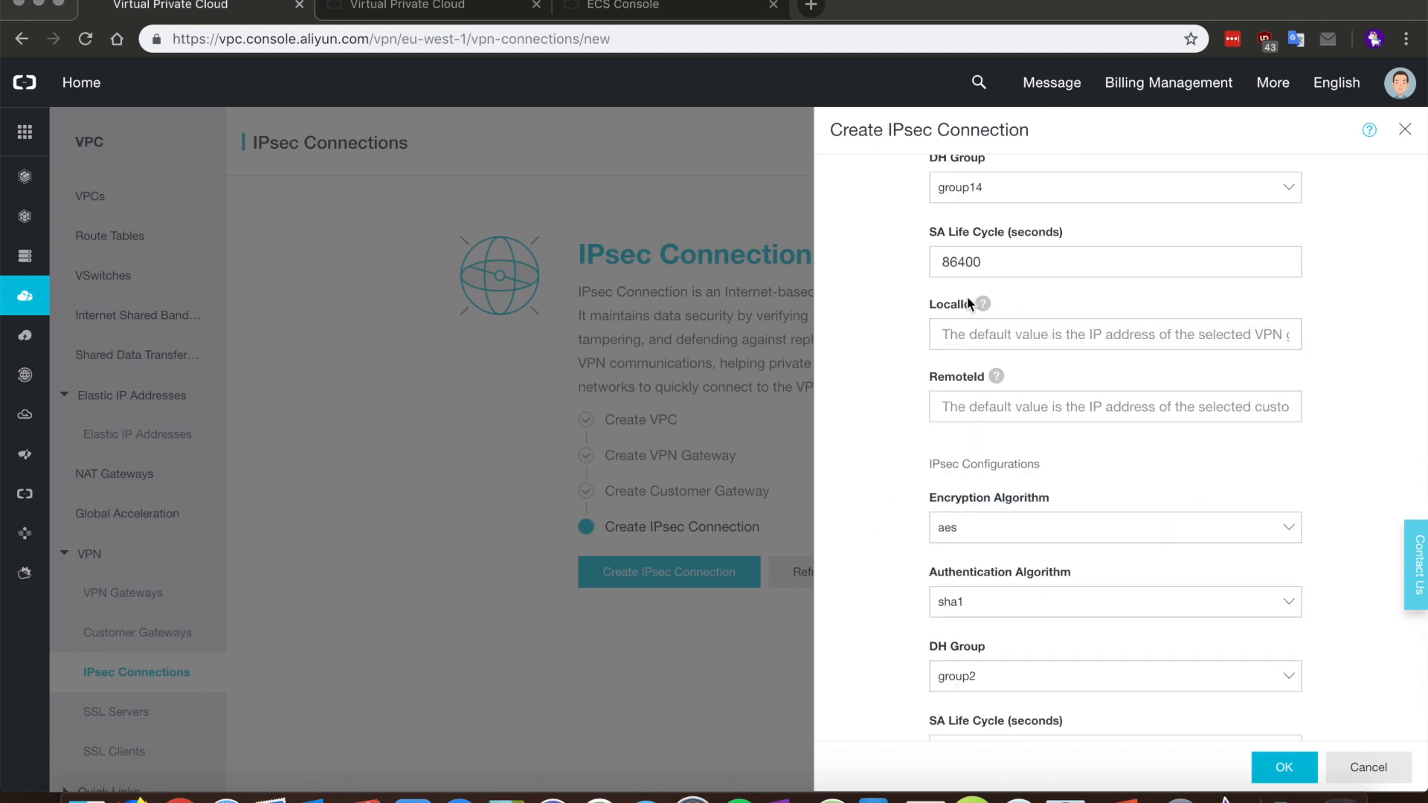
{"action": "mouse_move", "coordinate": [987, 307]}
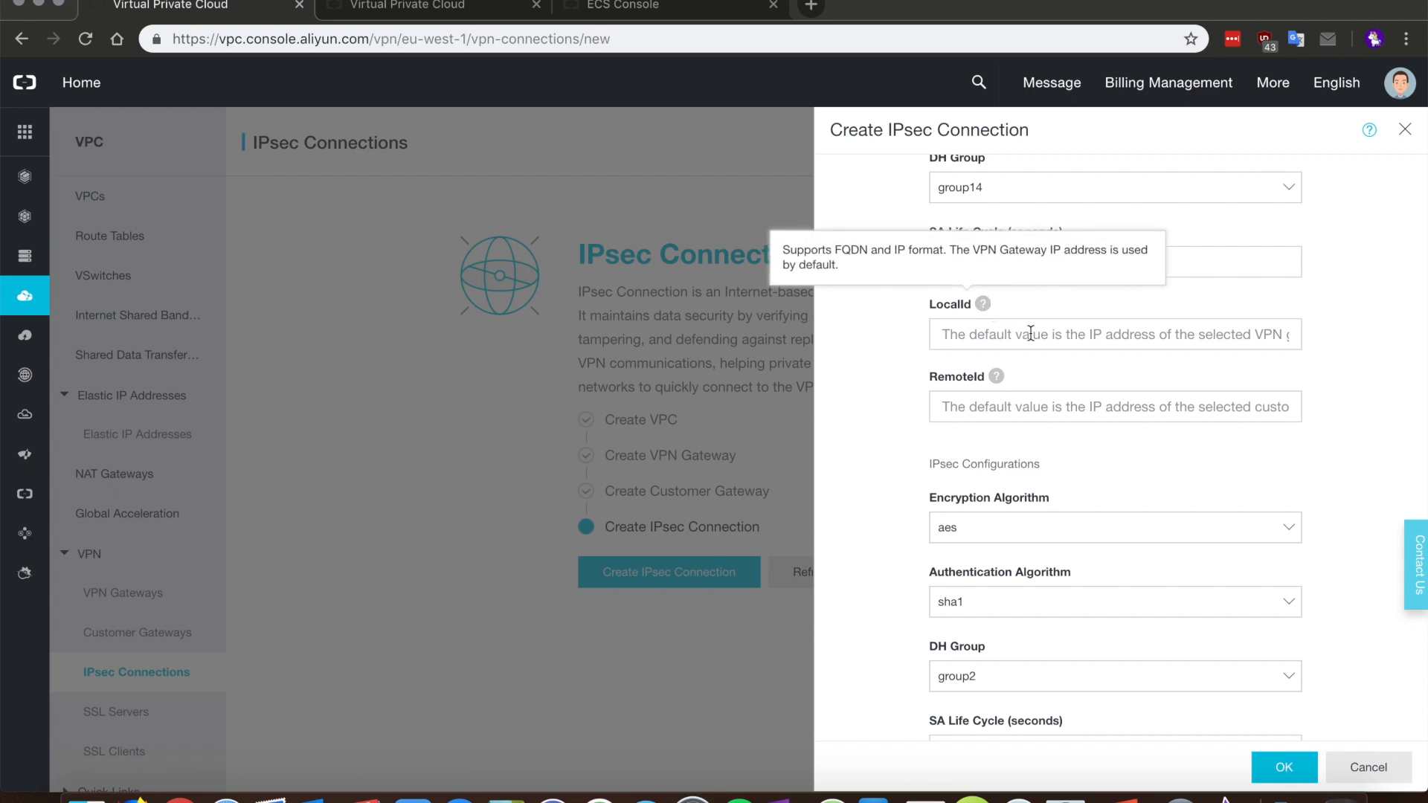
{"action": "scroll", "coordinate": [891, 475], "scroll_direction": "down", "scroll_amount": 1}
{"action": "left_click", "coordinate": [969, 482]}
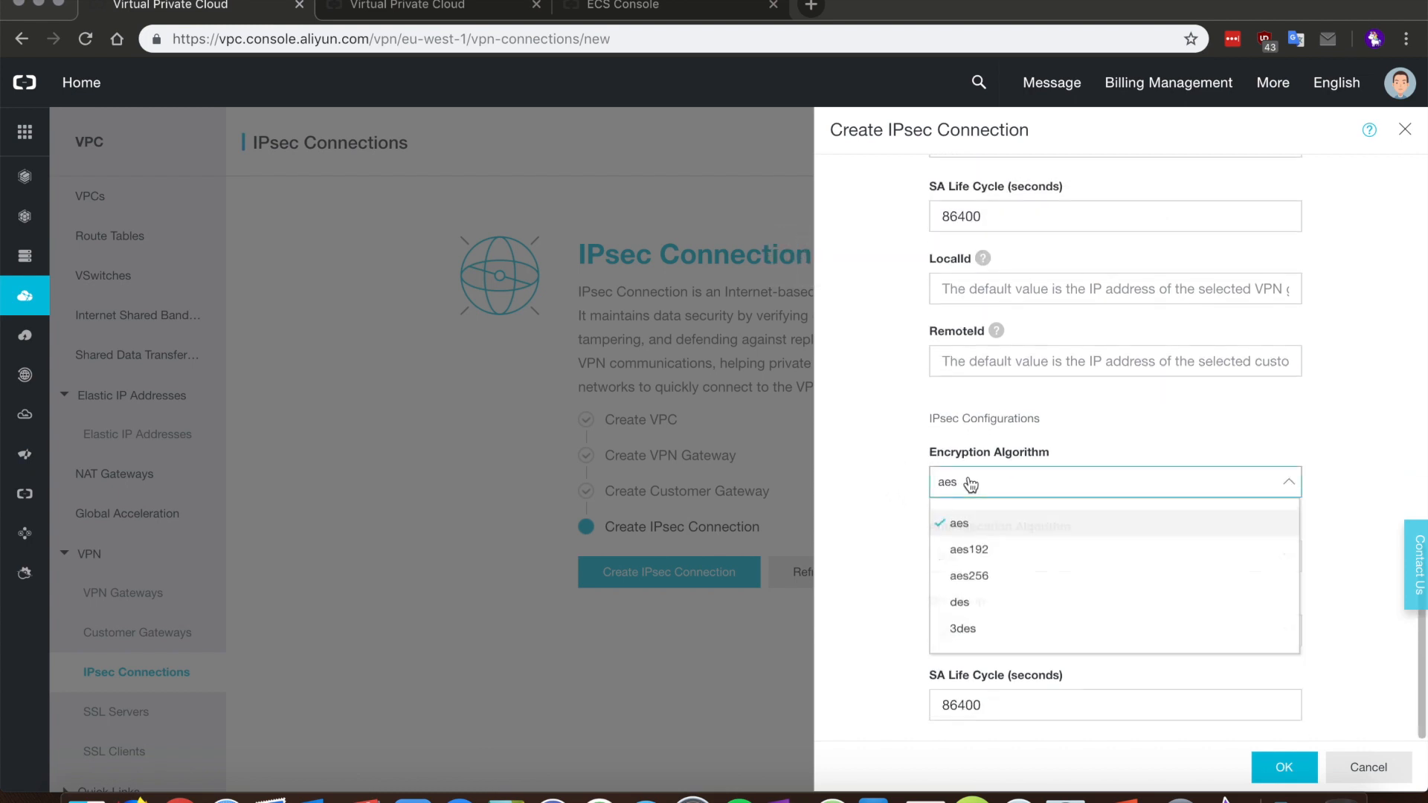
{"action": "left_click", "coordinate": [975, 571]}
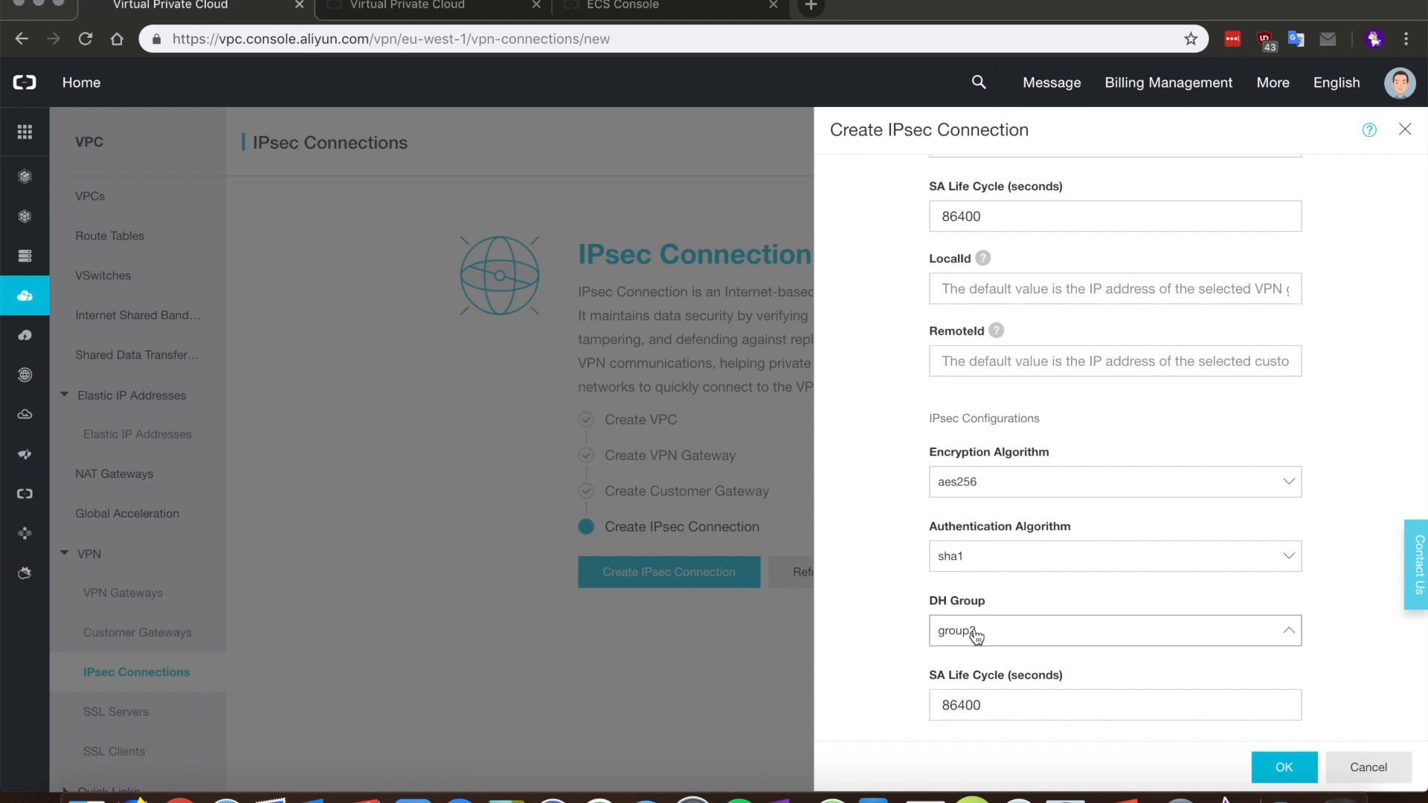
{"action": "left_click", "coordinate": [976, 632]}
{"action": "left_click", "coordinate": [991, 559]}
{"action": "left_click", "coordinate": [1286, 763]}
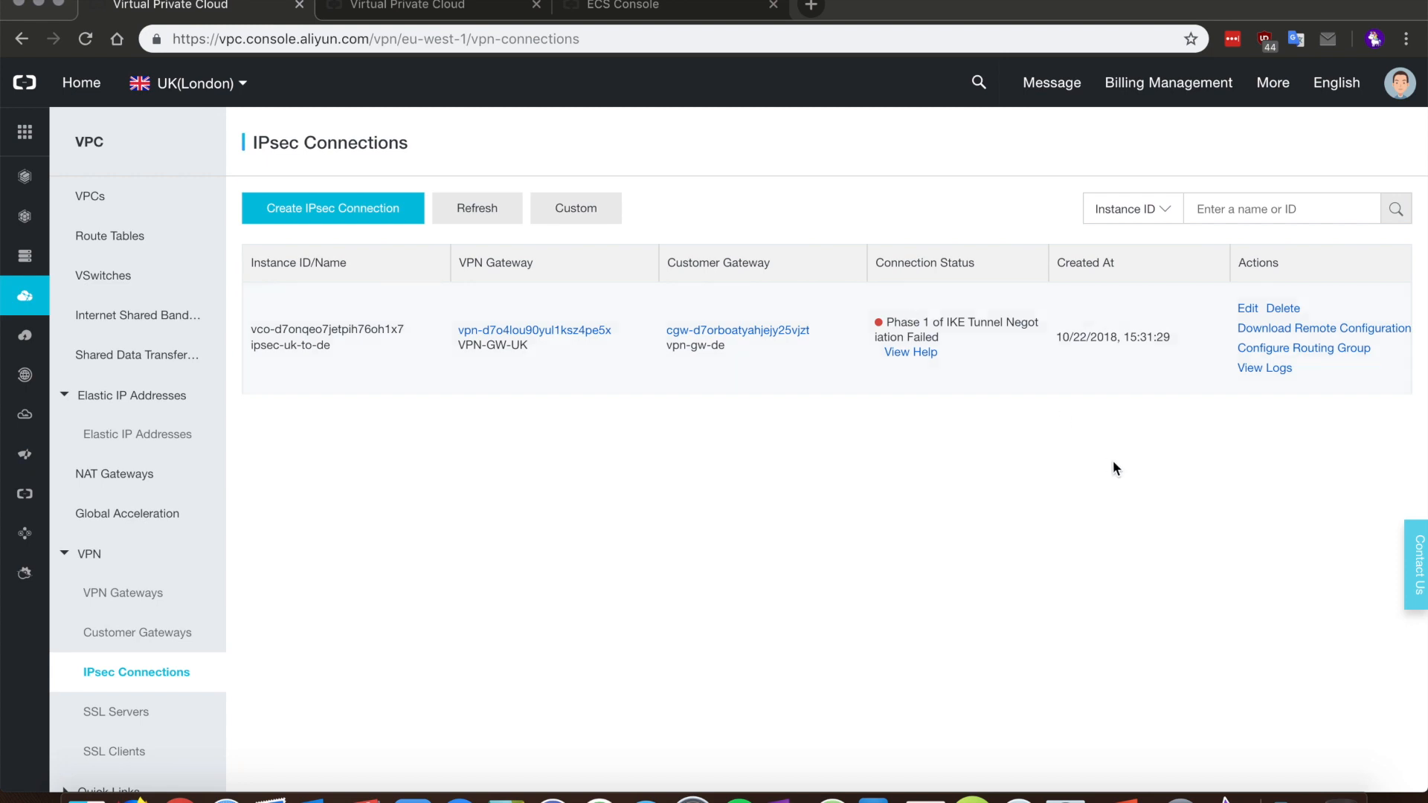
Step: View ipsec-uk-to-de's remote-side configuration JSON, then close it
{"action": "left_click", "coordinate": [1261, 329]}
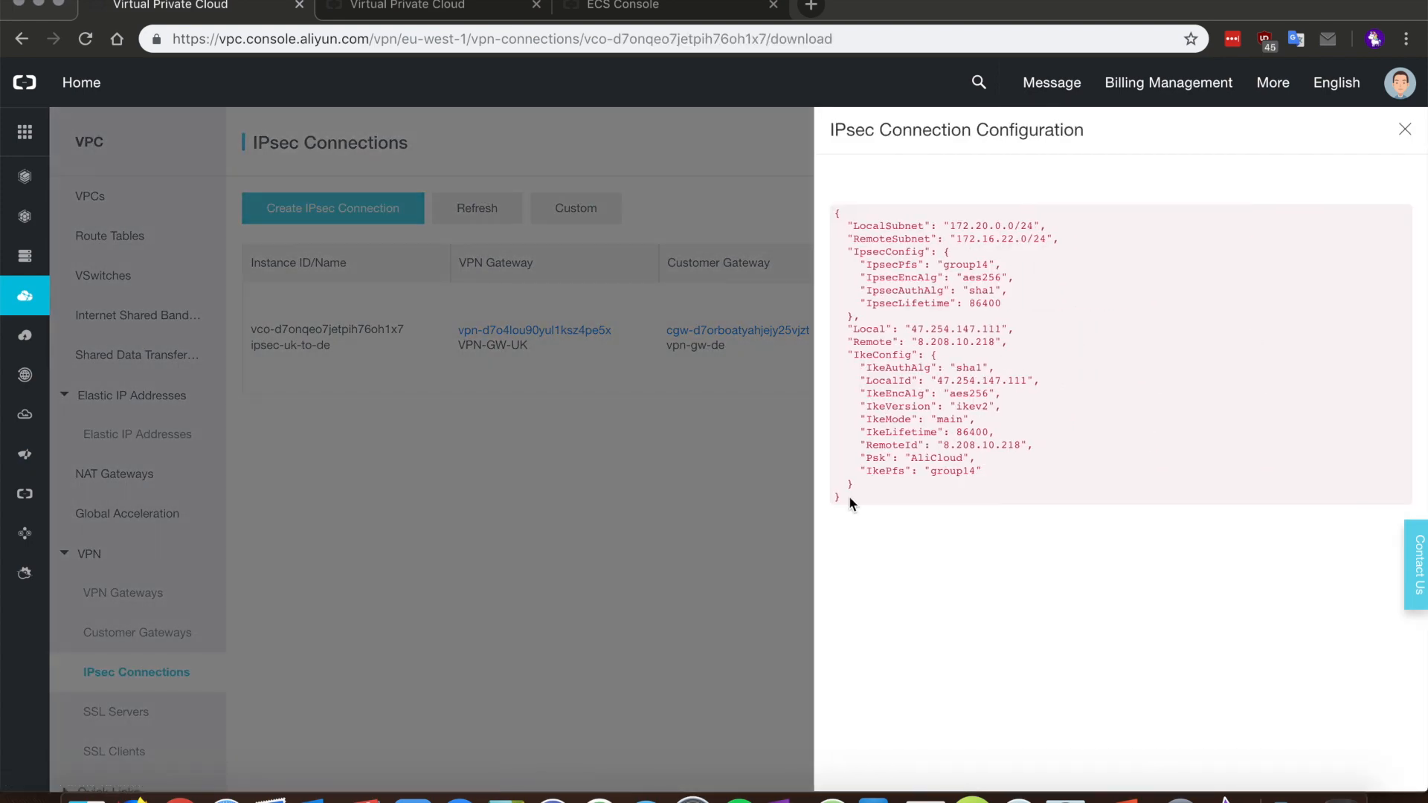
{"action": "left_click_drag", "start_coordinate": [849, 498], "coordinate": [831, 219]}
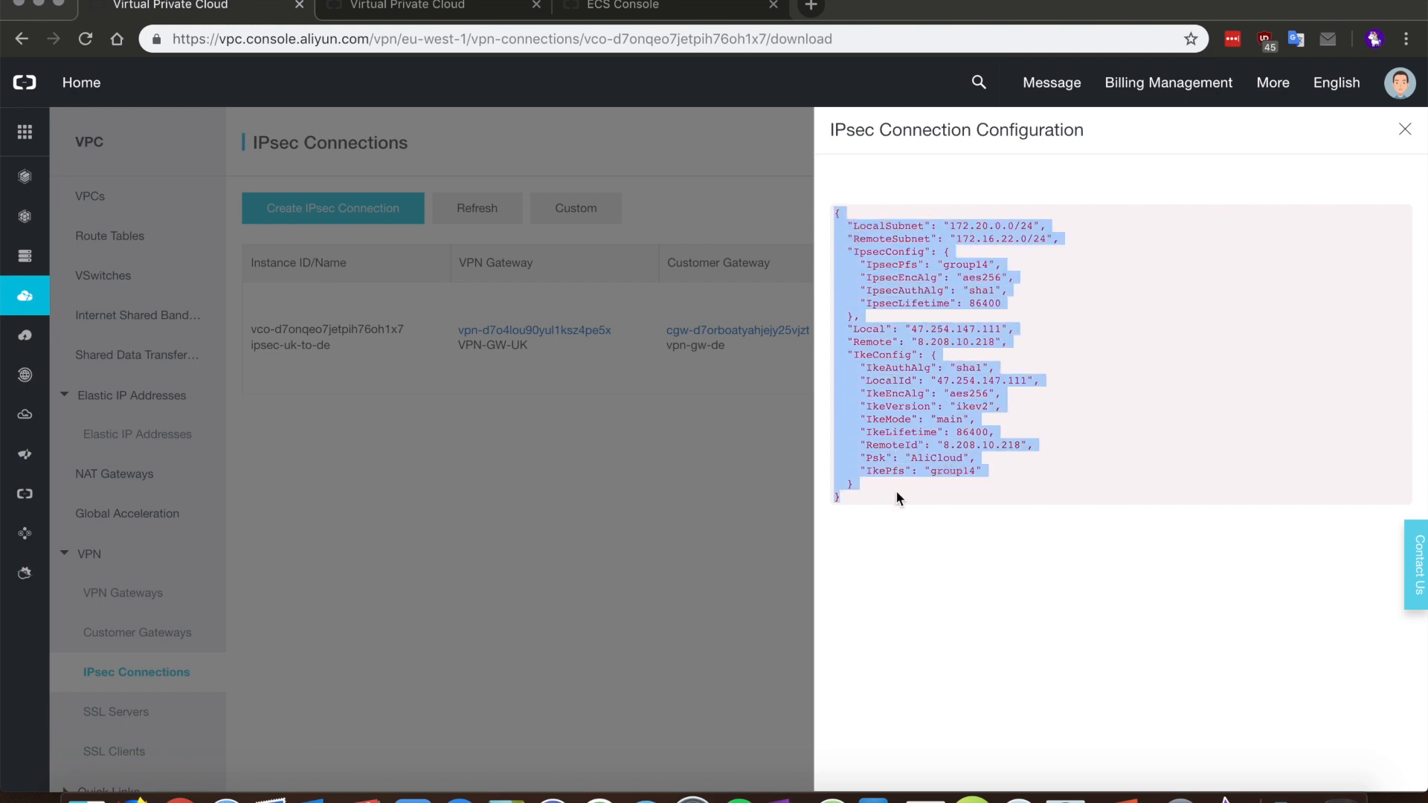
{"action": "left_click", "coordinate": [851, 498]}
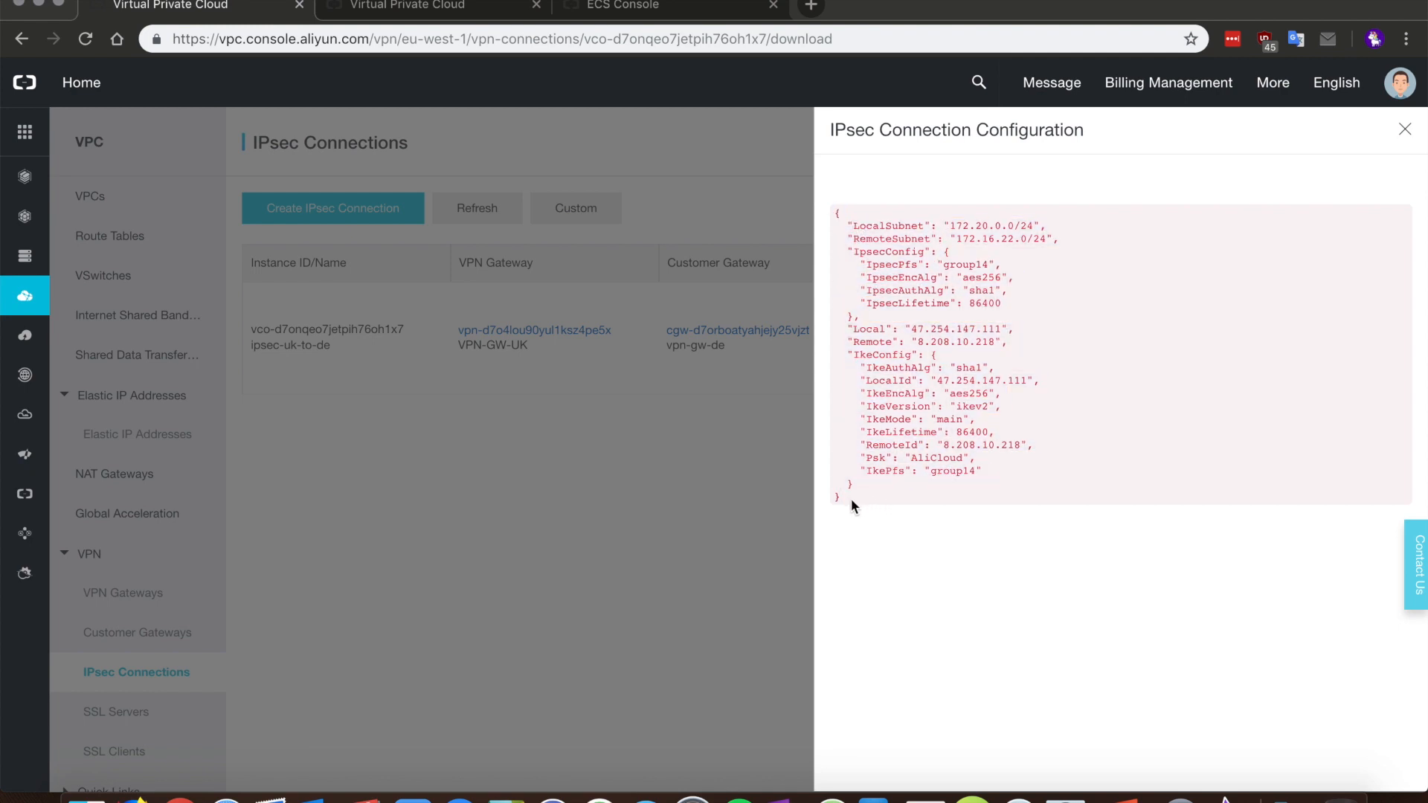
{"action": "left_click", "coordinate": [545, 491]}
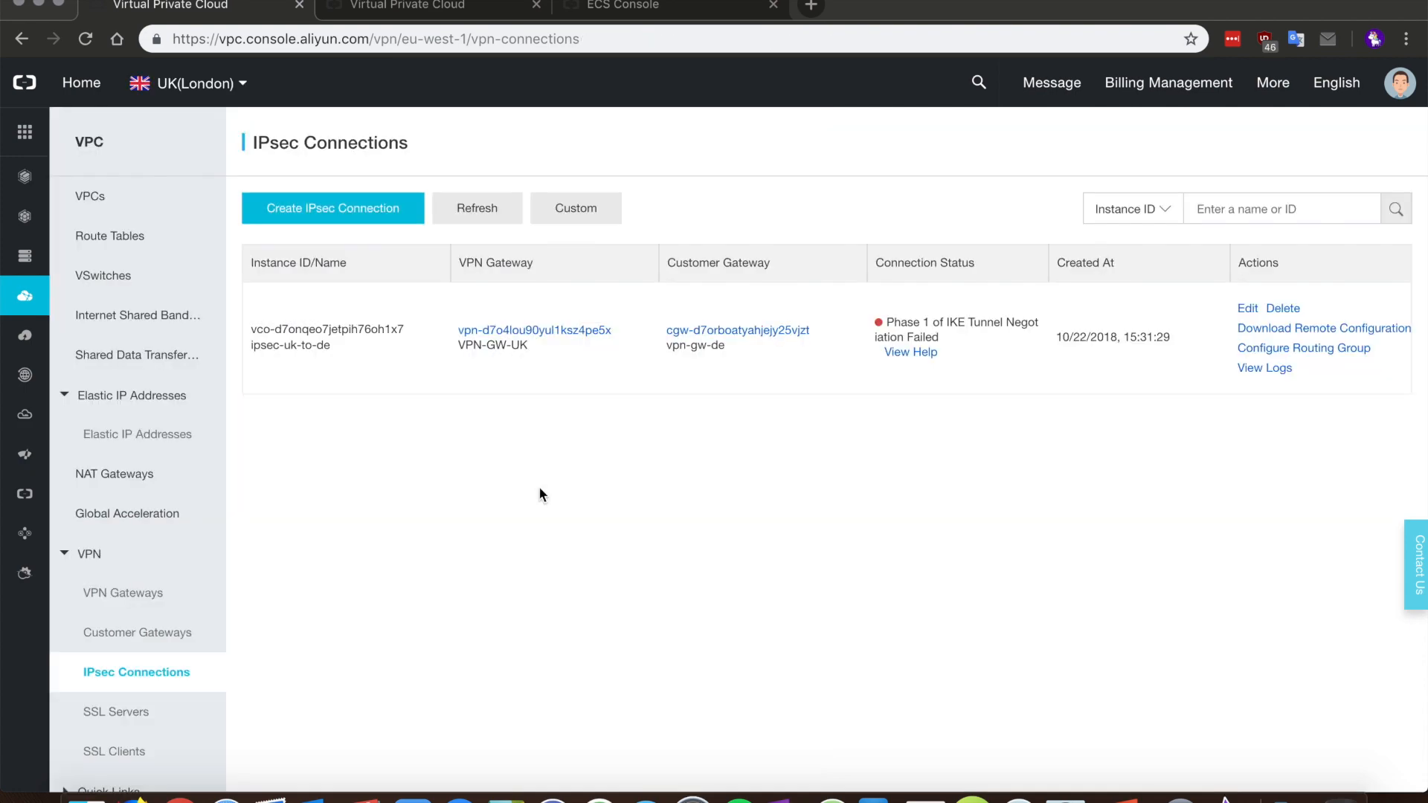
Step: Restore the minimized Frankfurt ECS Console window showing vpn-de at 172.20.0.45
{"action": "right_click", "coordinate": [175, 769]}
{"action": "left_click", "coordinate": [229, 503]}
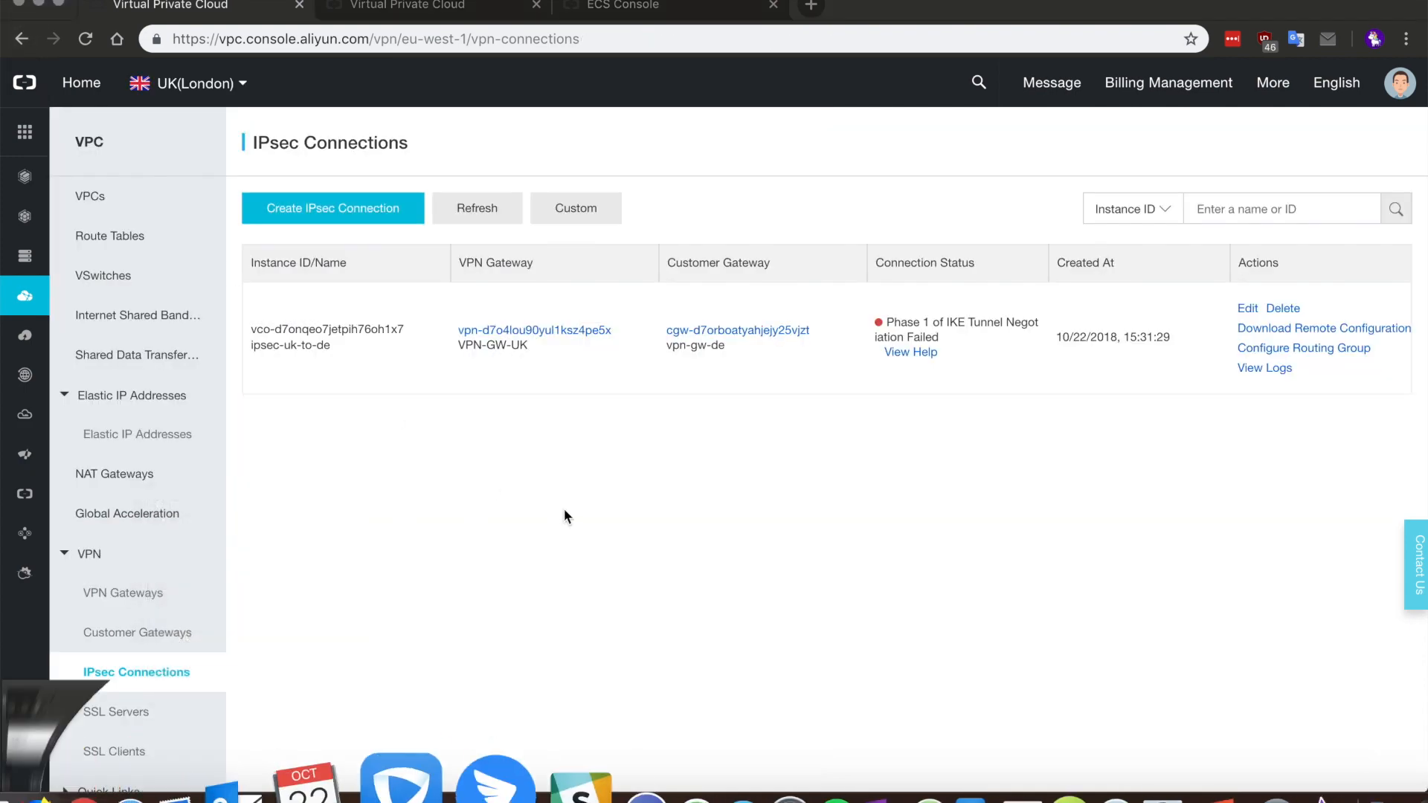
{"action": "left_click", "coordinate": [637, 626]}
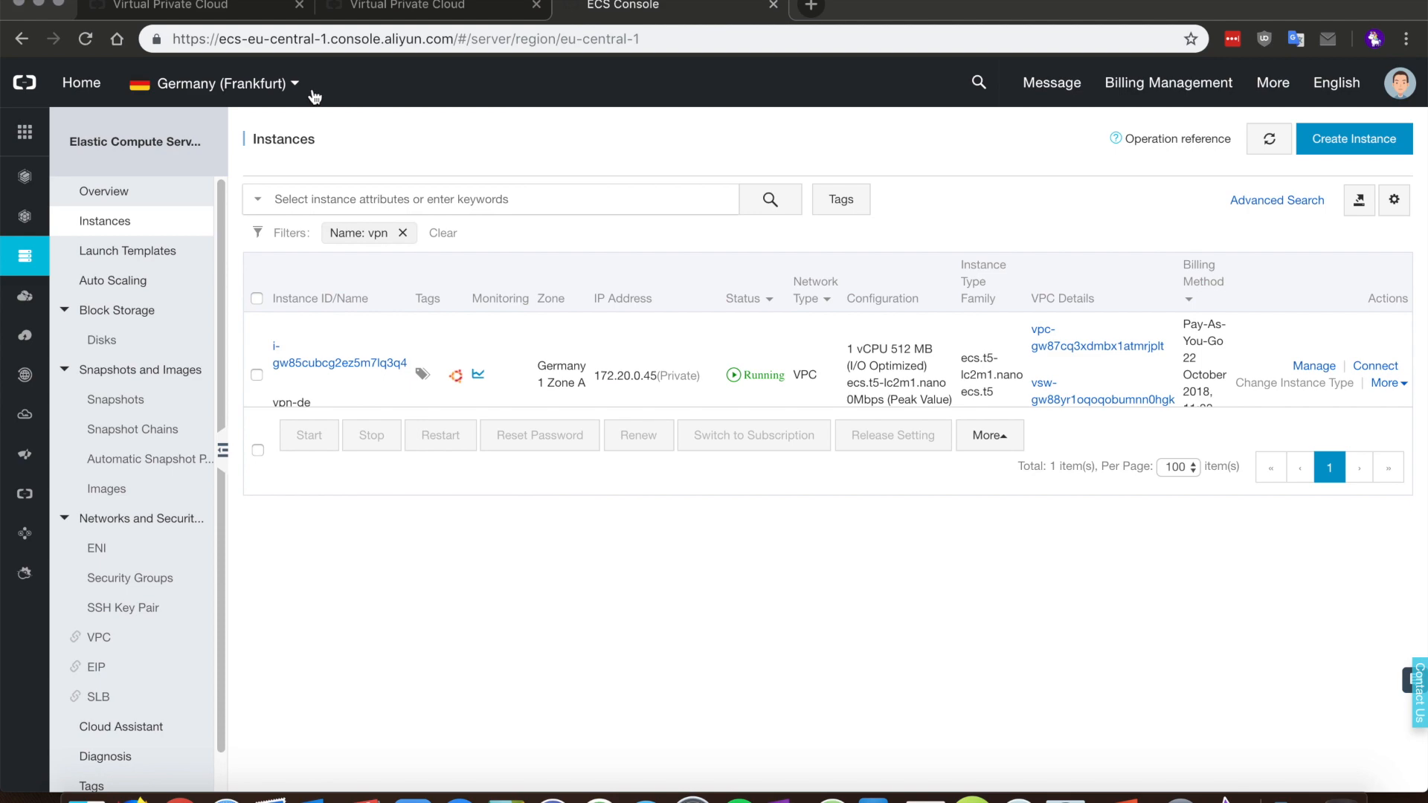
Step: Start a new Germany-region IPsec connection named ipsec-de-to-uk
{"action": "left_click", "coordinate": [249, 12]}
{"action": "left_click", "coordinate": [696, 444]}
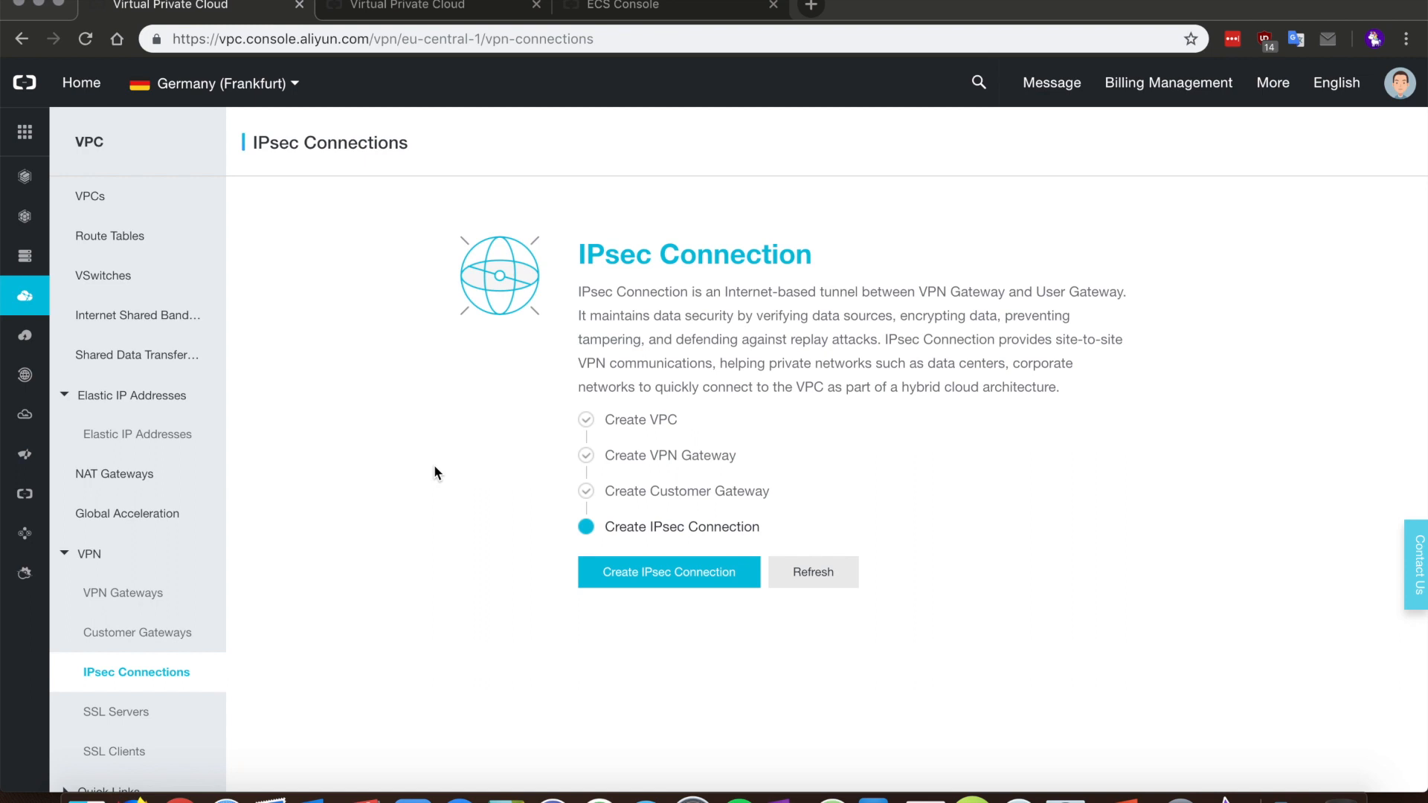
{"action": "left_click", "coordinate": [664, 585]}
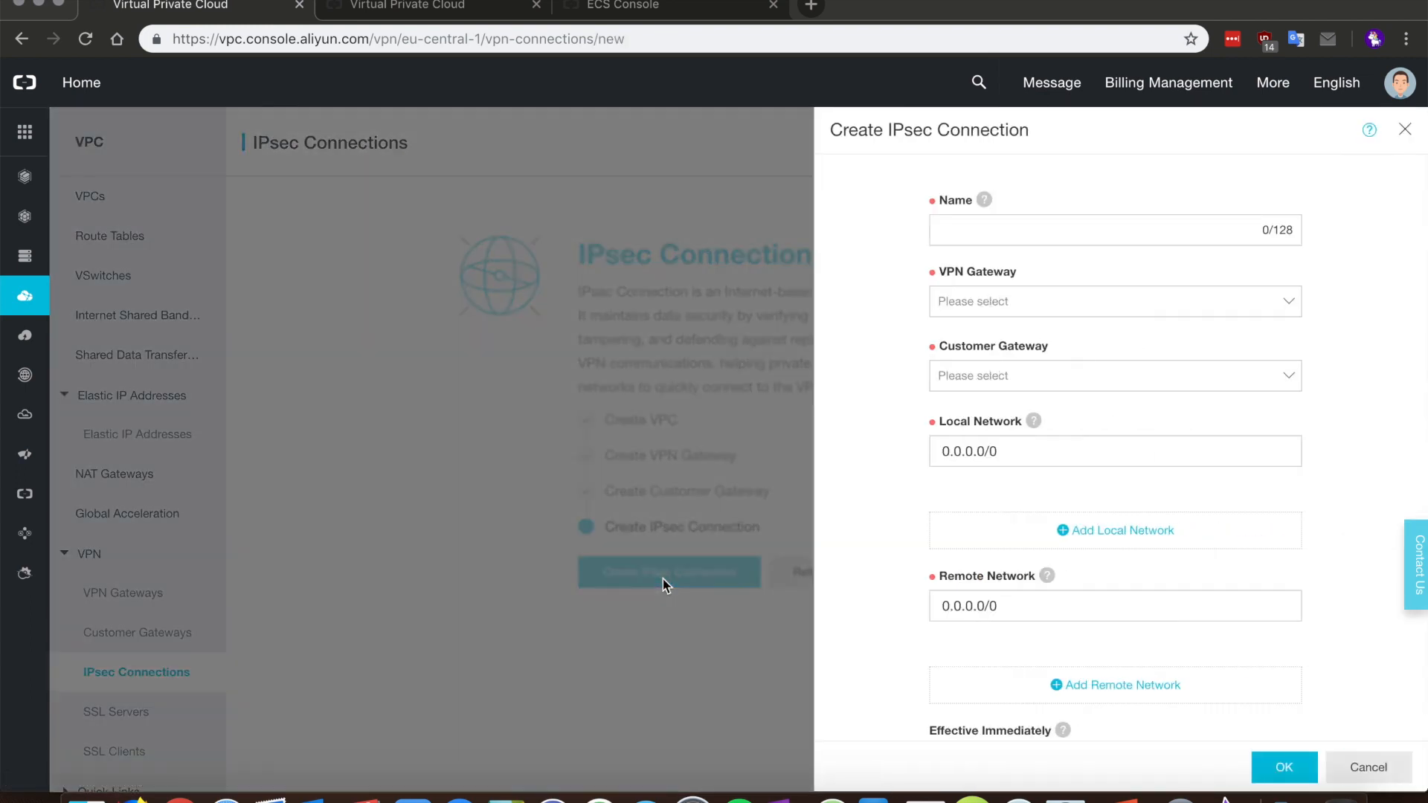
{"action": "left_click", "coordinate": [957, 229]}
{"action": "type", "text": "ipsec-uk-to-de"}
{"action": "double_click", "coordinate": [989, 230]}
{"action": "type", "text": "de"}
{"action": "key", "text": "Right"}
{"action": "key", "text": "Right"}
{"action": "key", "text": "Right"}
{"action": "key", "text": "Right"}
{"action": "key", "text": "Right"}
{"action": "key", "text": "Right"}
{"action": "key", "text": "BackSpace"}
{"action": "key", "text": "BackSpace"}
{"action": "type", "text": "uk"}
Step: Choose VPN-GW-DE as the VPN gateway and vpn-gw-uk as the customer gateway
{"action": "left_click", "coordinate": [1054, 308]}
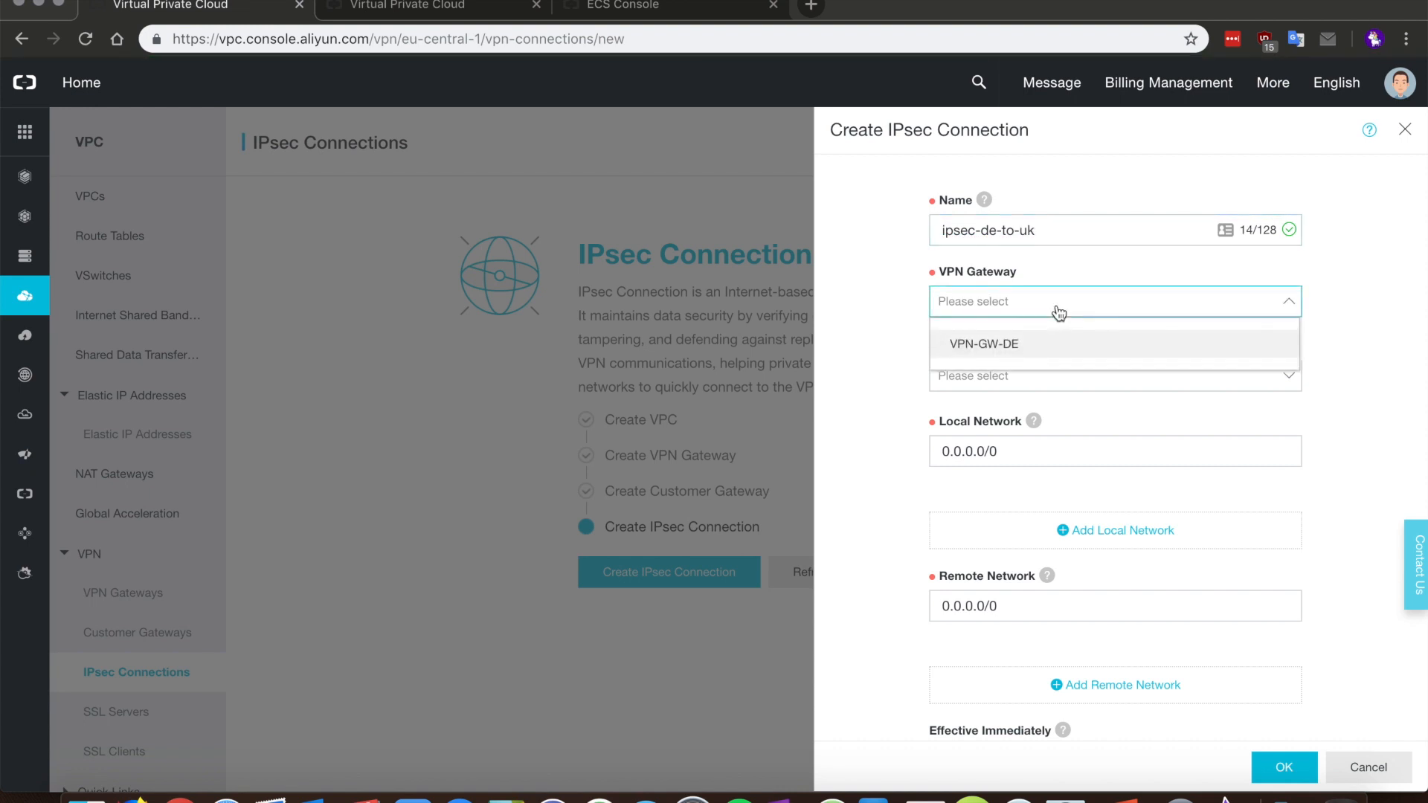
{"action": "left_click", "coordinate": [1088, 233]}
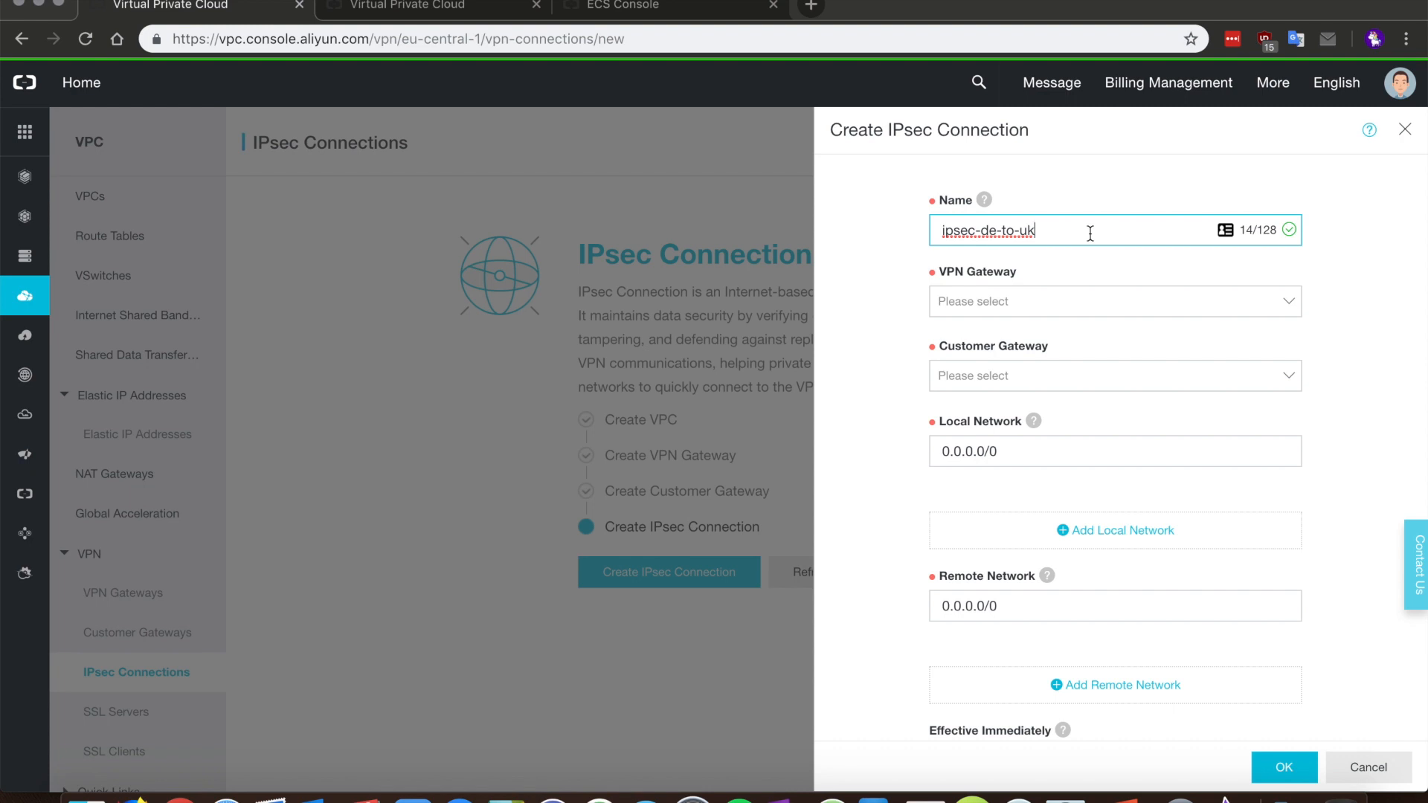
{"action": "left_click", "coordinate": [1067, 312]}
{"action": "left_click", "coordinate": [1045, 348]}
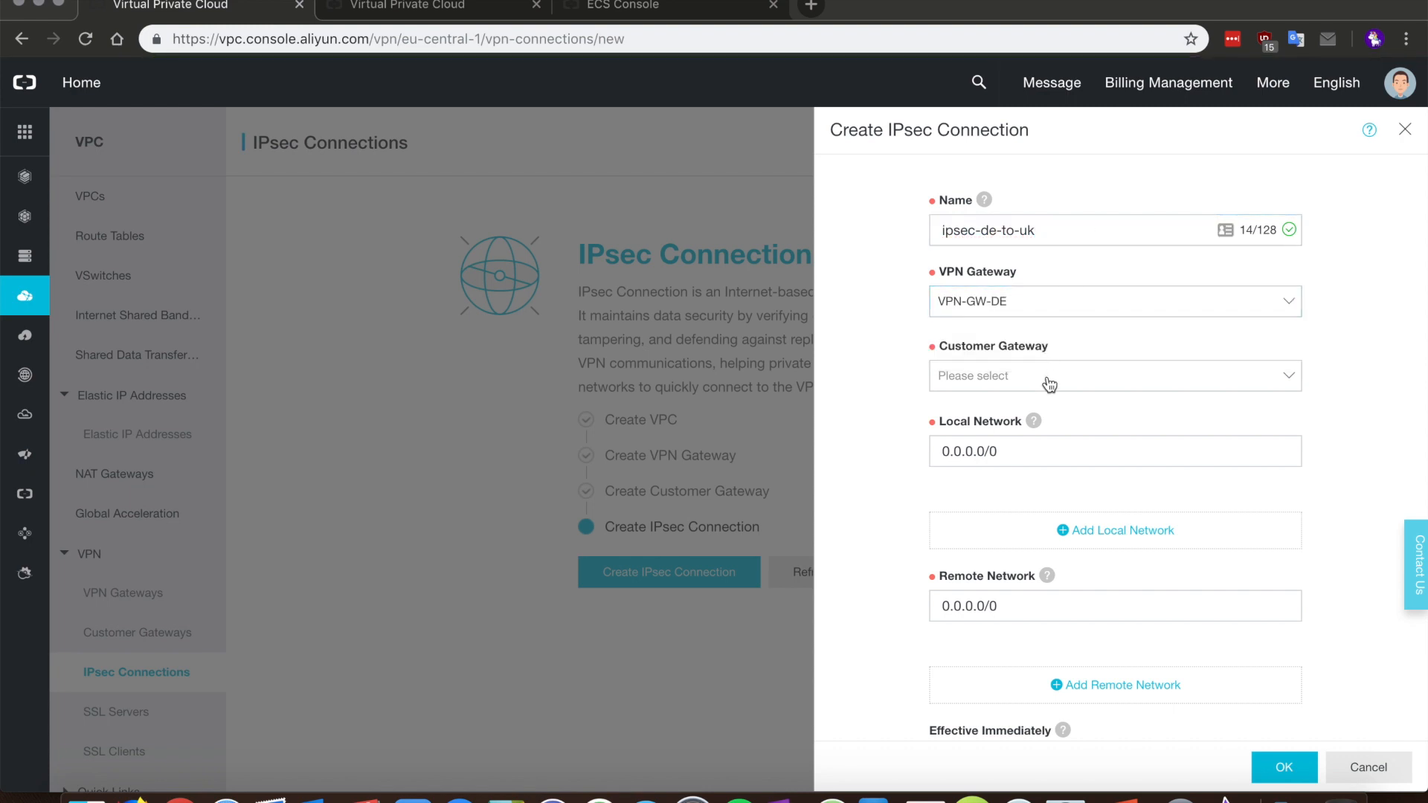
{"action": "left_click", "coordinate": [1054, 384]}
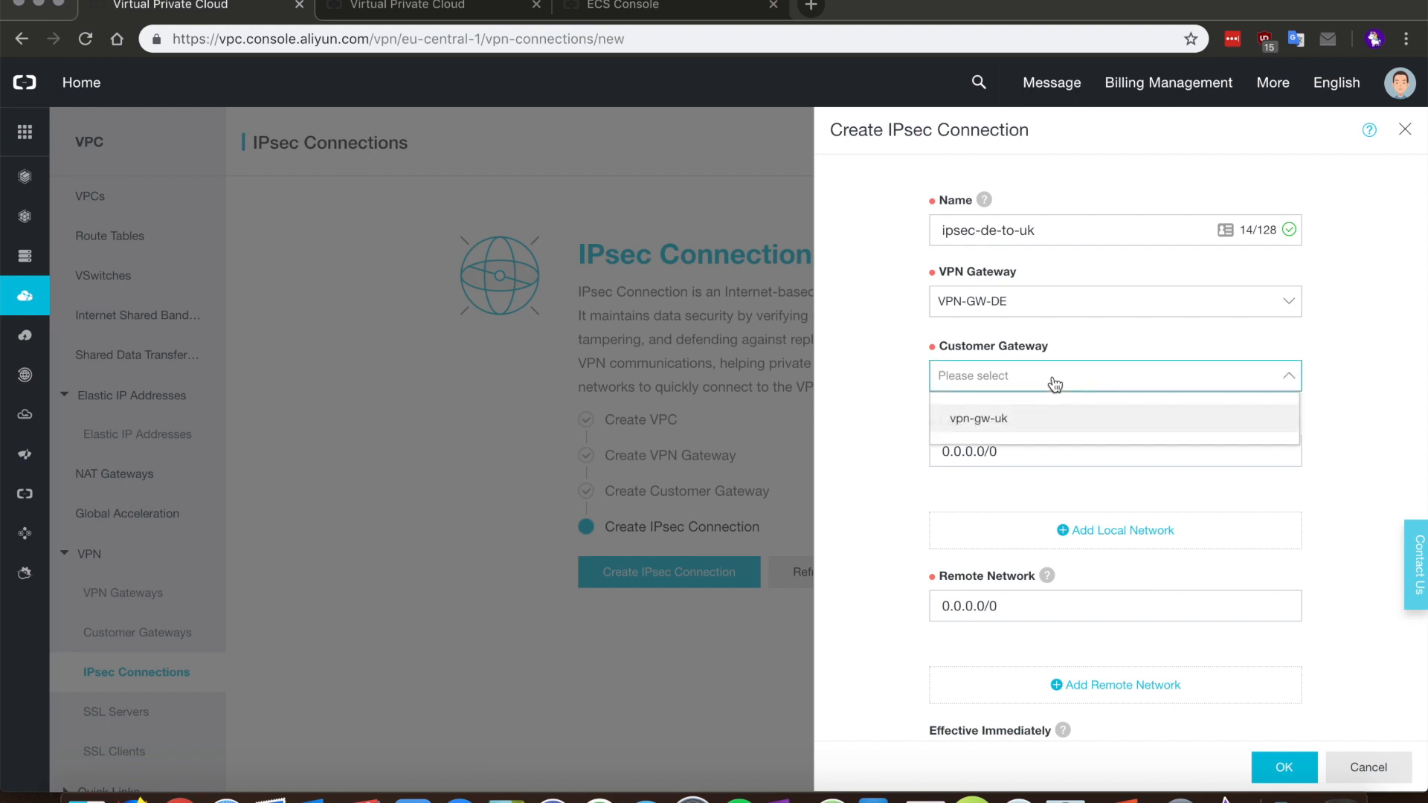
{"action": "left_click", "coordinate": [1035, 418]}
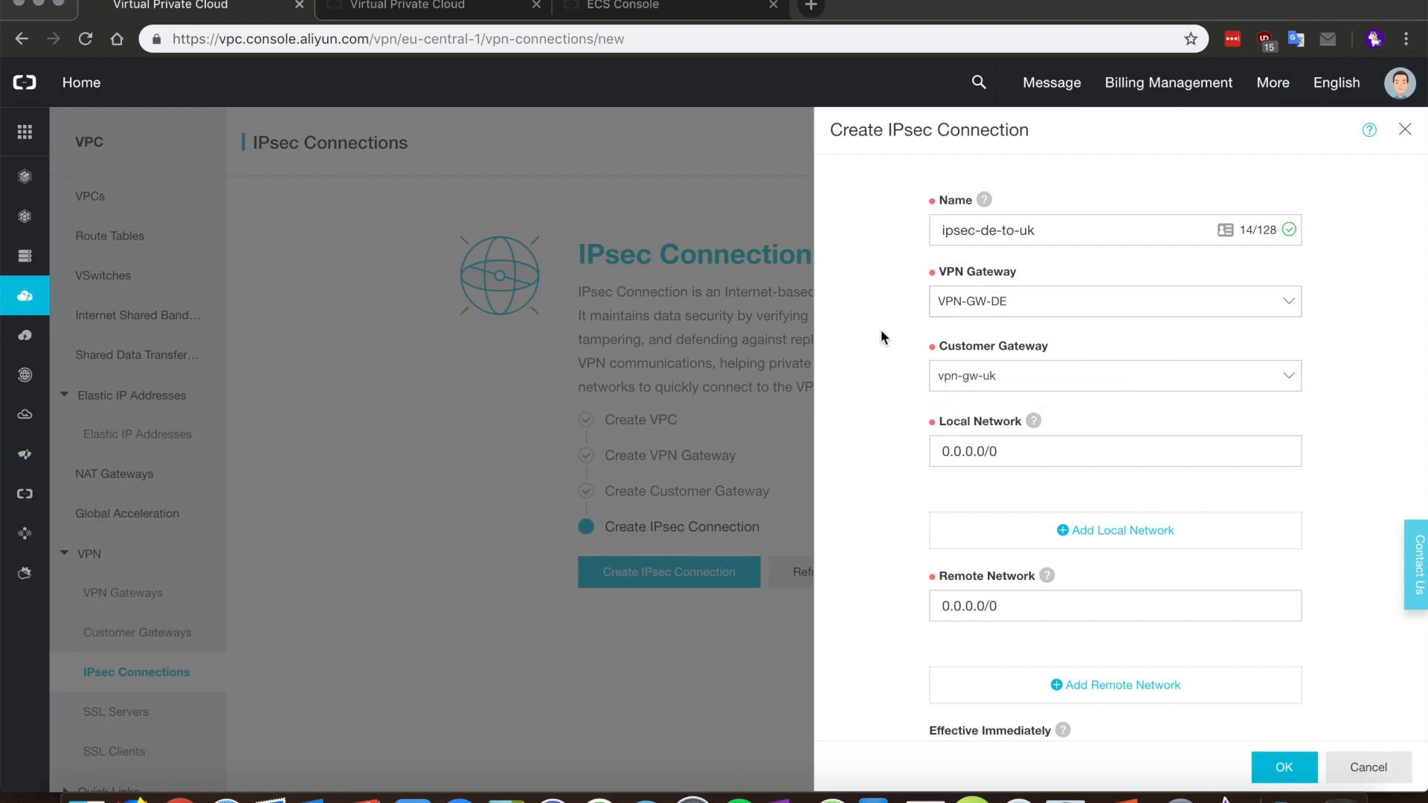
Step: Set the local network to 172.20.0.0/24 and the remote network to 172.16.22.0/24
{"action": "left_click", "coordinate": [1015, 448]}
{"action": "left_click_drag", "start_coordinate": [1016, 451], "coordinate": [927, 454]}
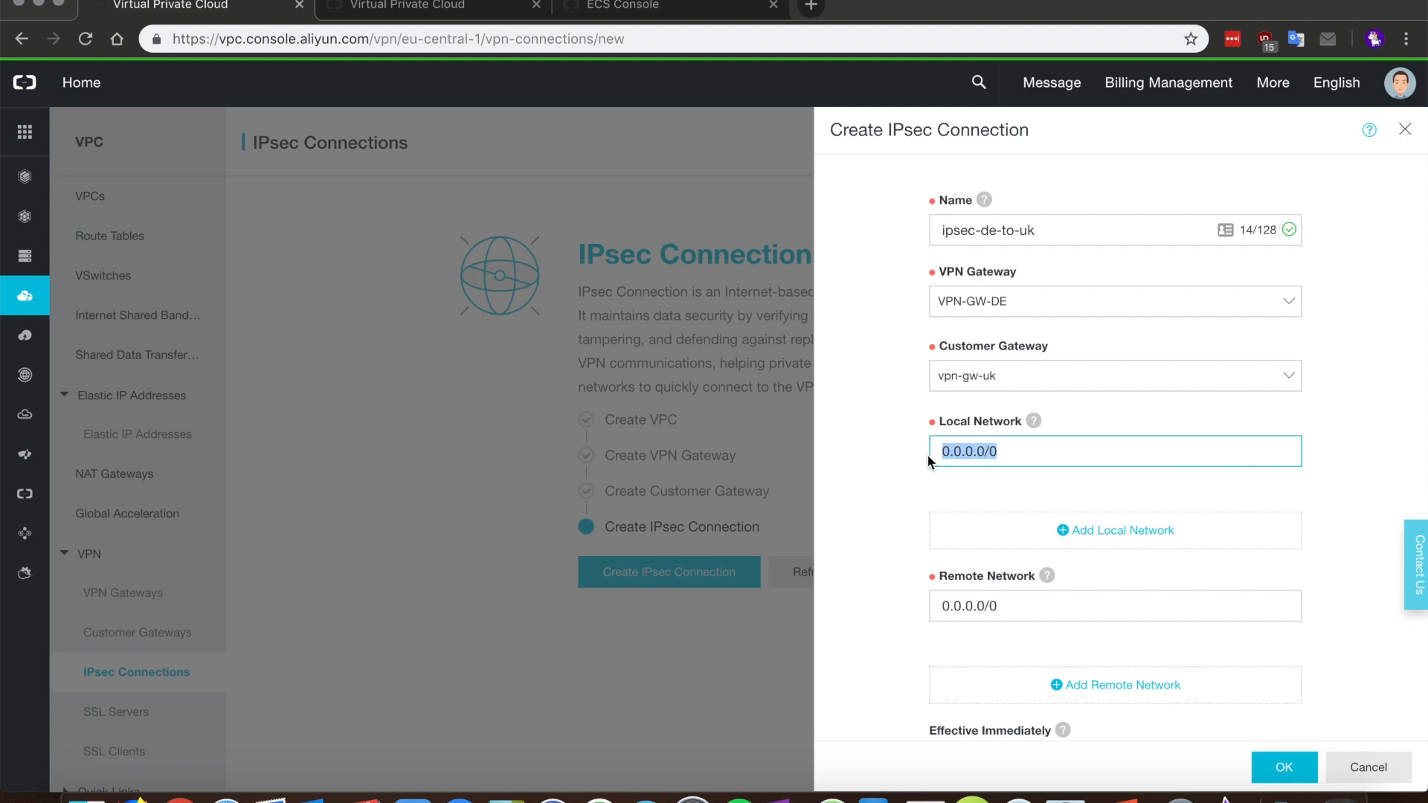
{"action": "type", "text": "172.20.0.45"}
{"action": "key", "text": "BackSpace"}
{"action": "key", "text": "BackSpace"}
{"action": "type", "text": "0/"}
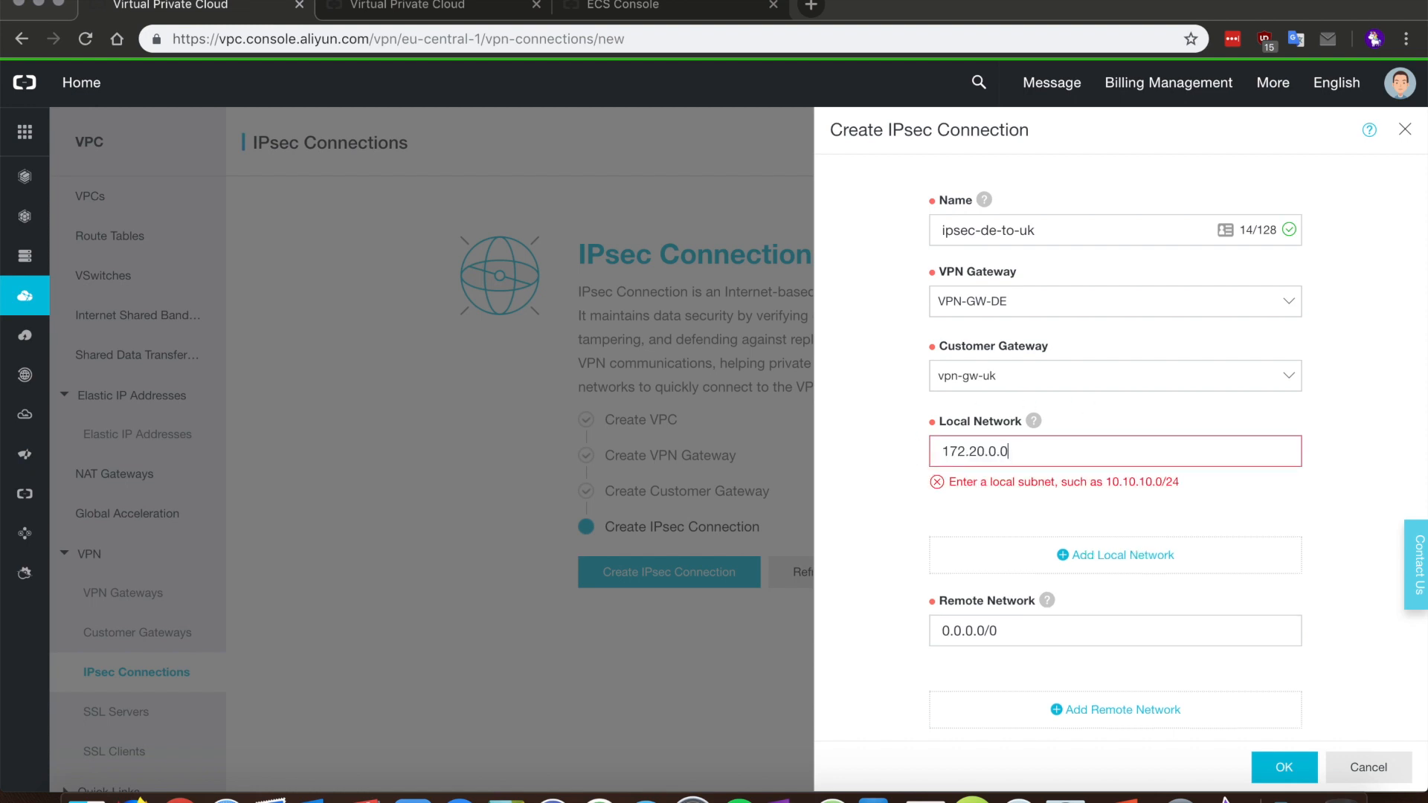
{"action": "type", "text": "24"}
{"action": "left_click_drag", "start_coordinate": [1000, 606], "coordinate": [861, 514]}
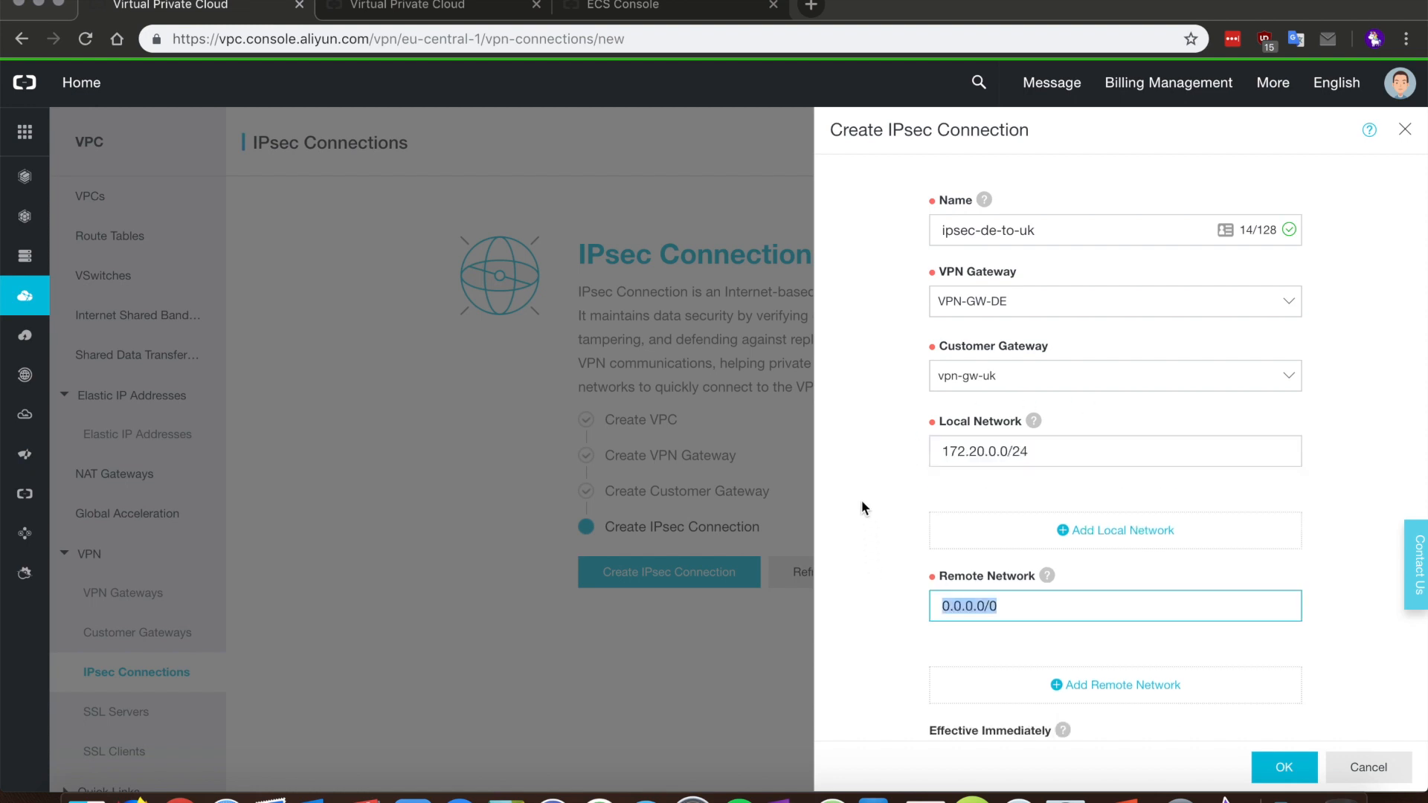
{"action": "type", "text": "172.16.22.143"}
{"action": "key", "text": "BackSpace"}
{"action": "key", "text": "BackSpace"}
{"action": "key", "text": "BackSpace"}
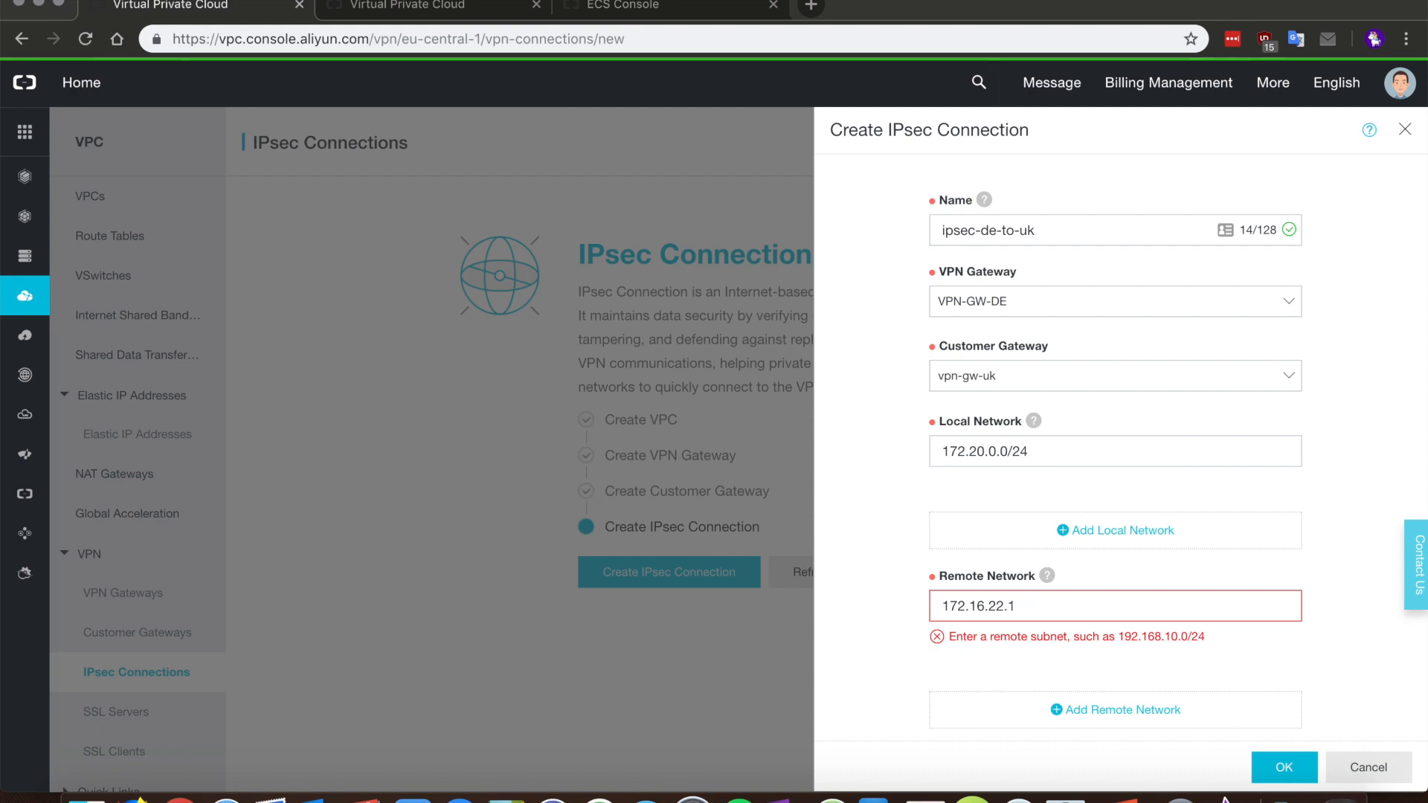
{"action": "type", "text": "0/24"}
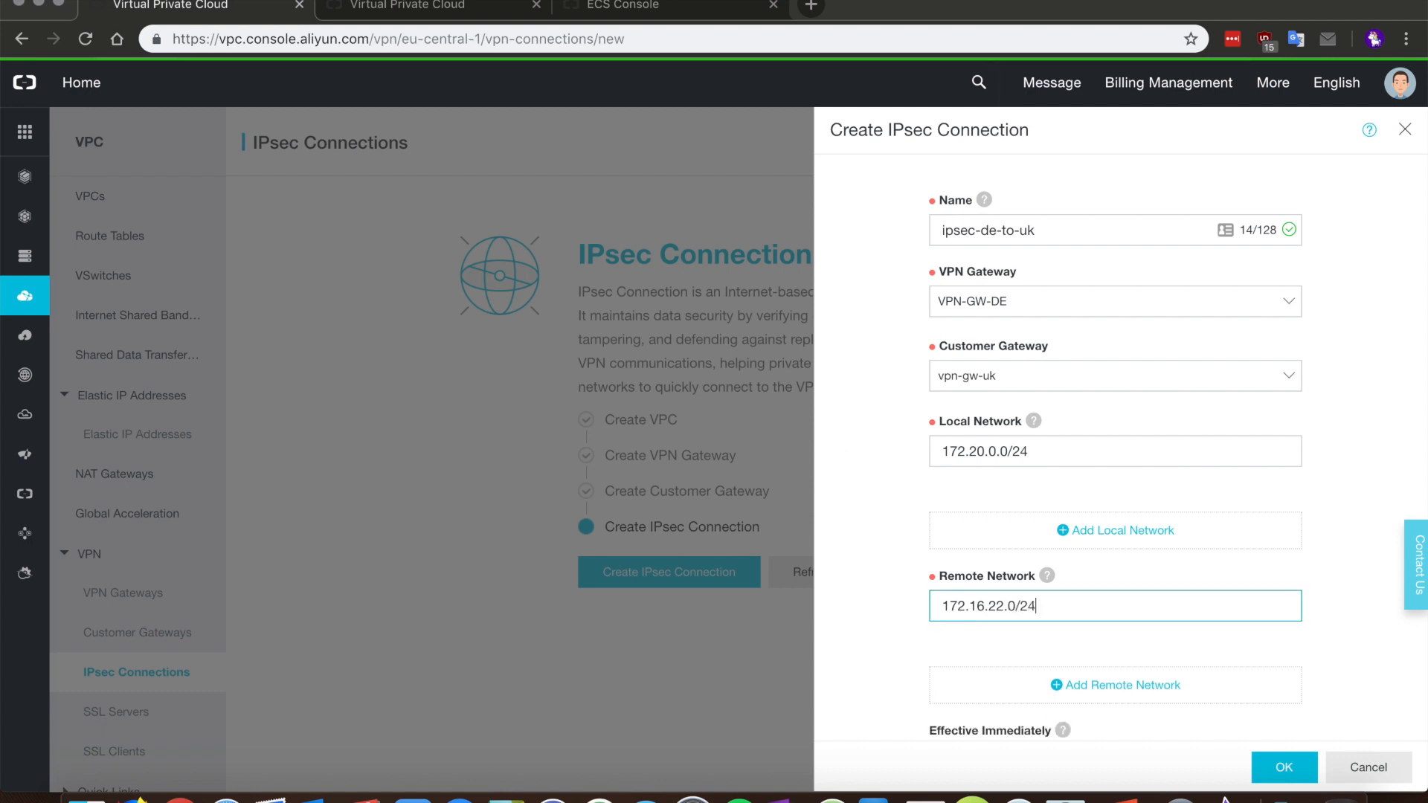
{"action": "scroll", "coordinate": [914, 360], "scroll_direction": "down", "scroll_amount": 2}
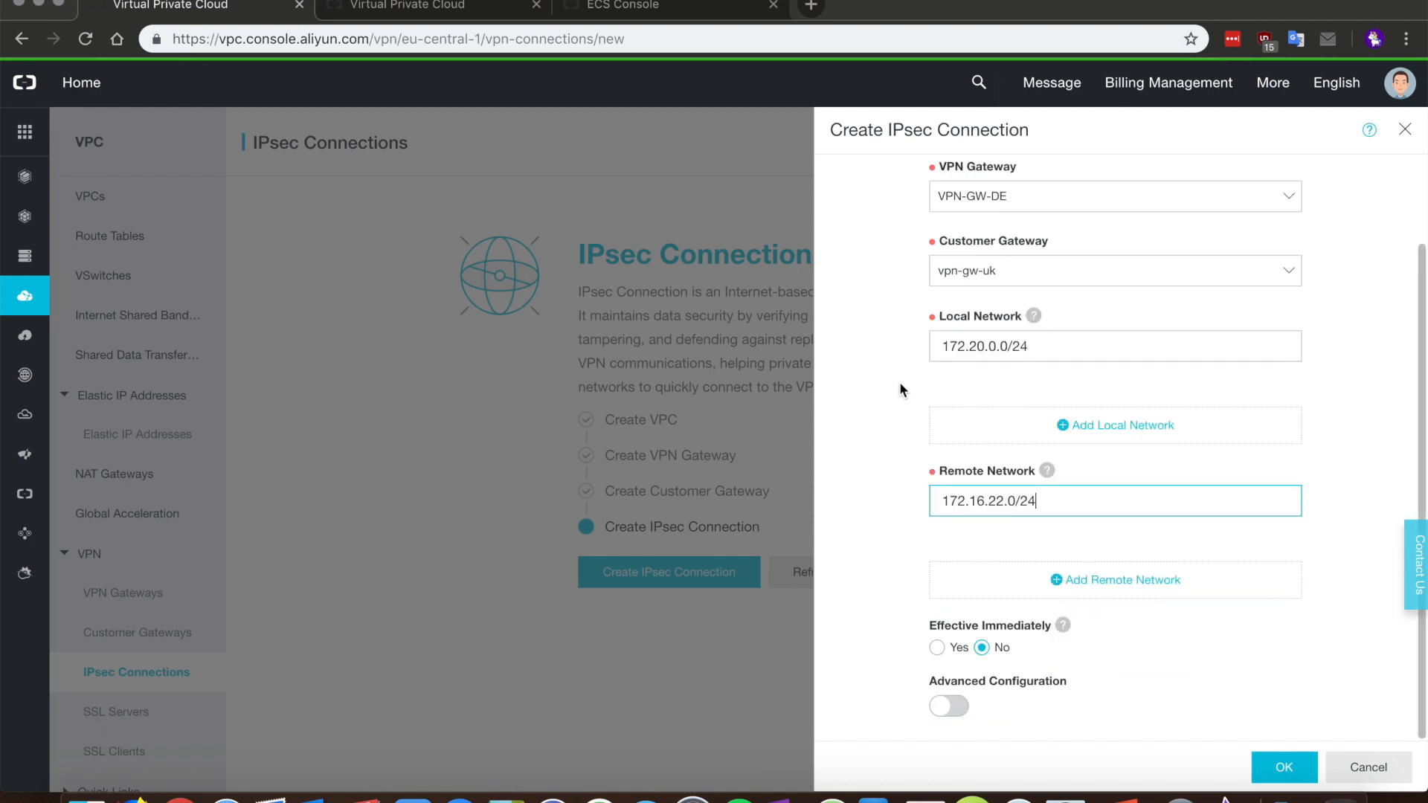
Step: Make the connection effective immediately, enable advanced configuration, and enter the pre-shared key
{"action": "left_click", "coordinate": [939, 645]}
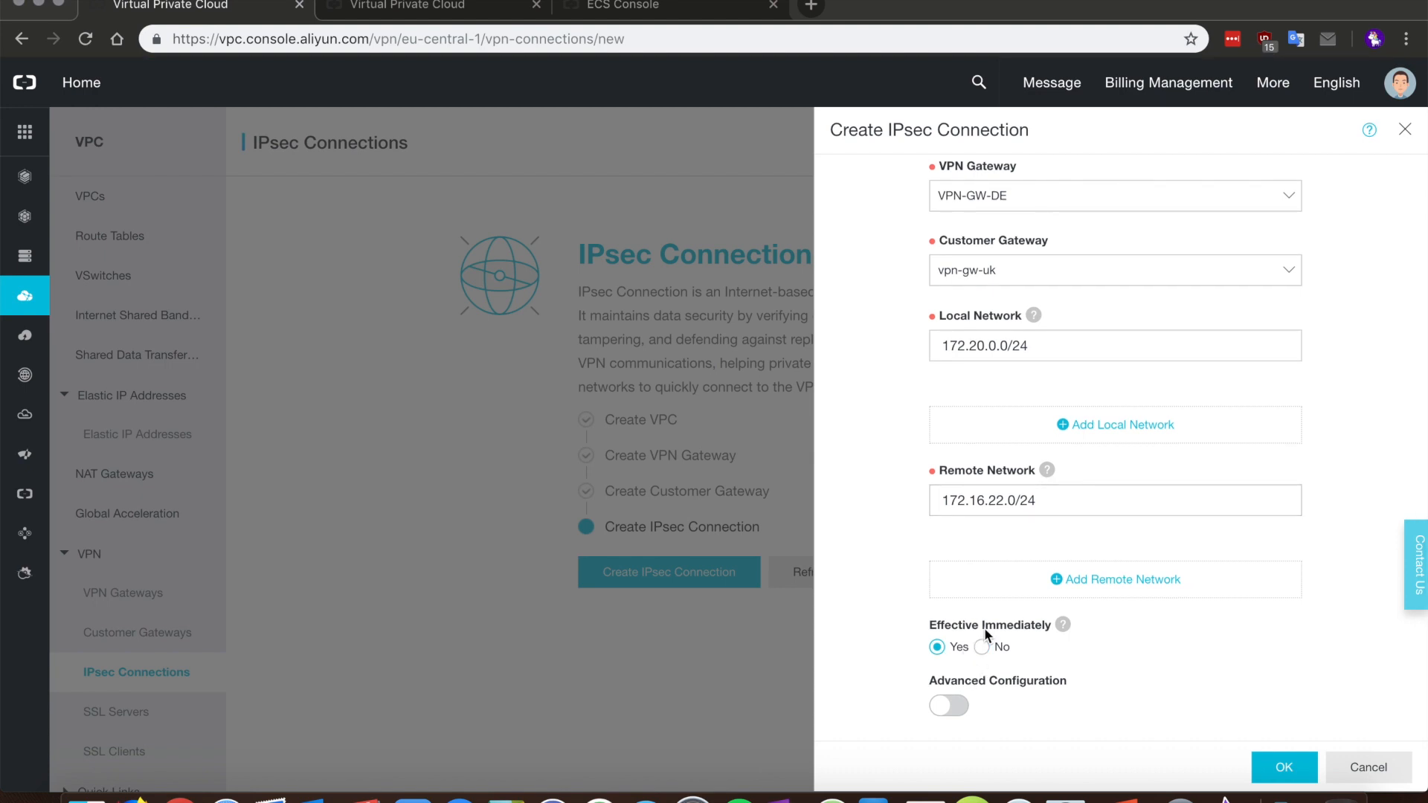
{"action": "scroll", "coordinate": [918, 672], "scroll_direction": "down", "scroll_amount": 4}
{"action": "left_click", "coordinate": [948, 497]}
{"action": "scroll", "coordinate": [862, 585], "scroll_direction": "down", "scroll_amount": 2}
{"action": "left_click", "coordinate": [1041, 509]}
{"action": "type", "text": "AliCloud"}
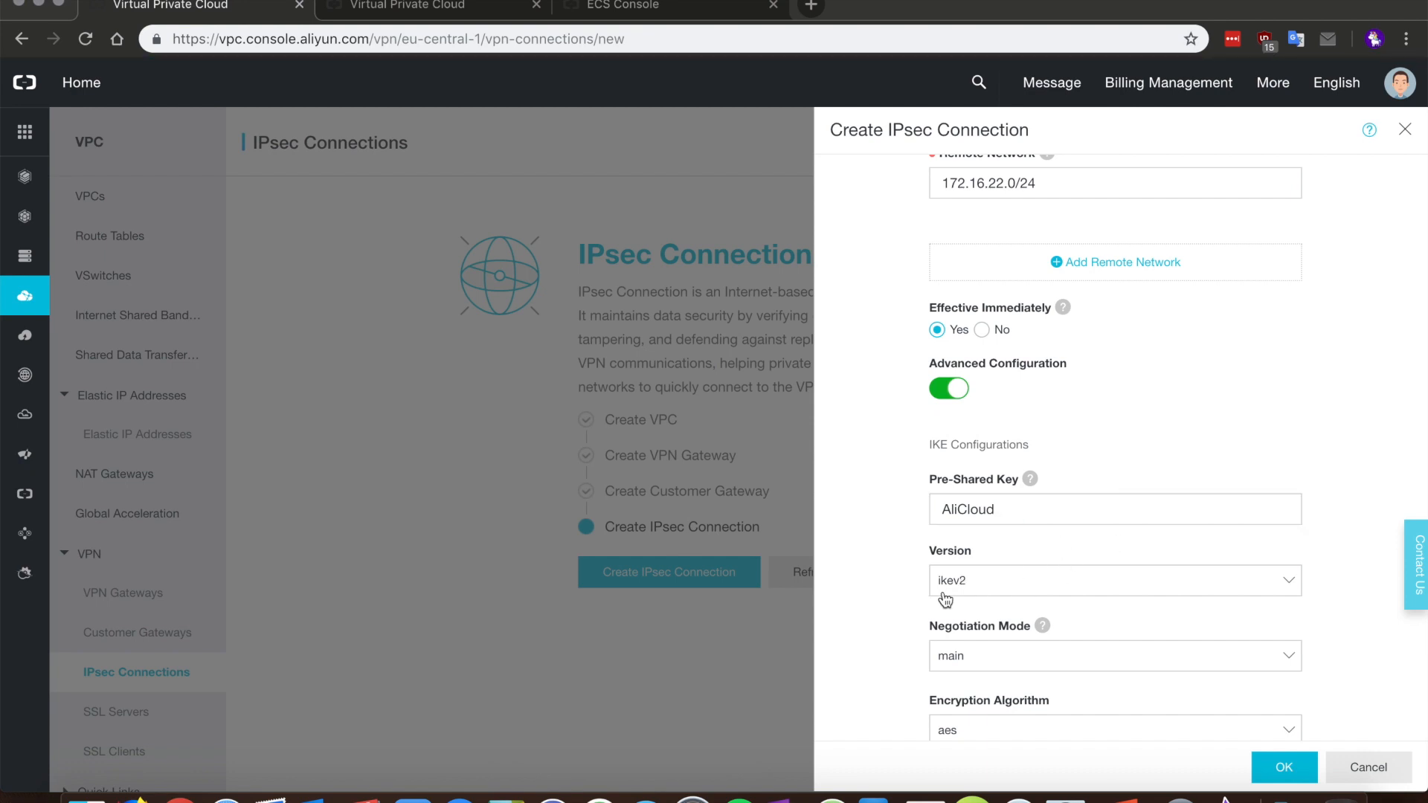
{"action": "scroll", "coordinate": [881, 519], "scroll_direction": "down", "scroll_amount": 7}
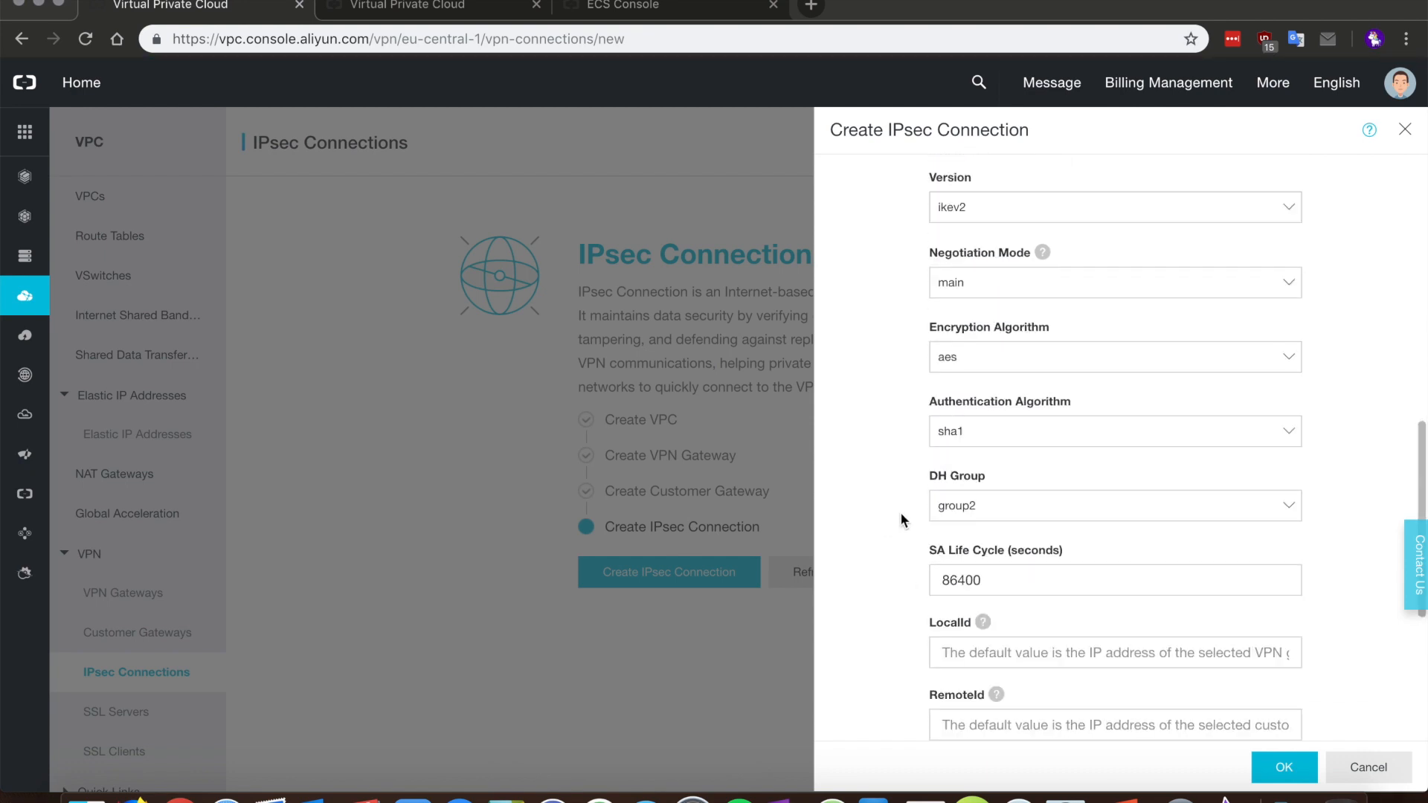
Step: Set IKE encryption to aes256 and IKE DH group to group14
{"action": "left_click", "coordinate": [999, 359]}
{"action": "left_click", "coordinate": [997, 457]}
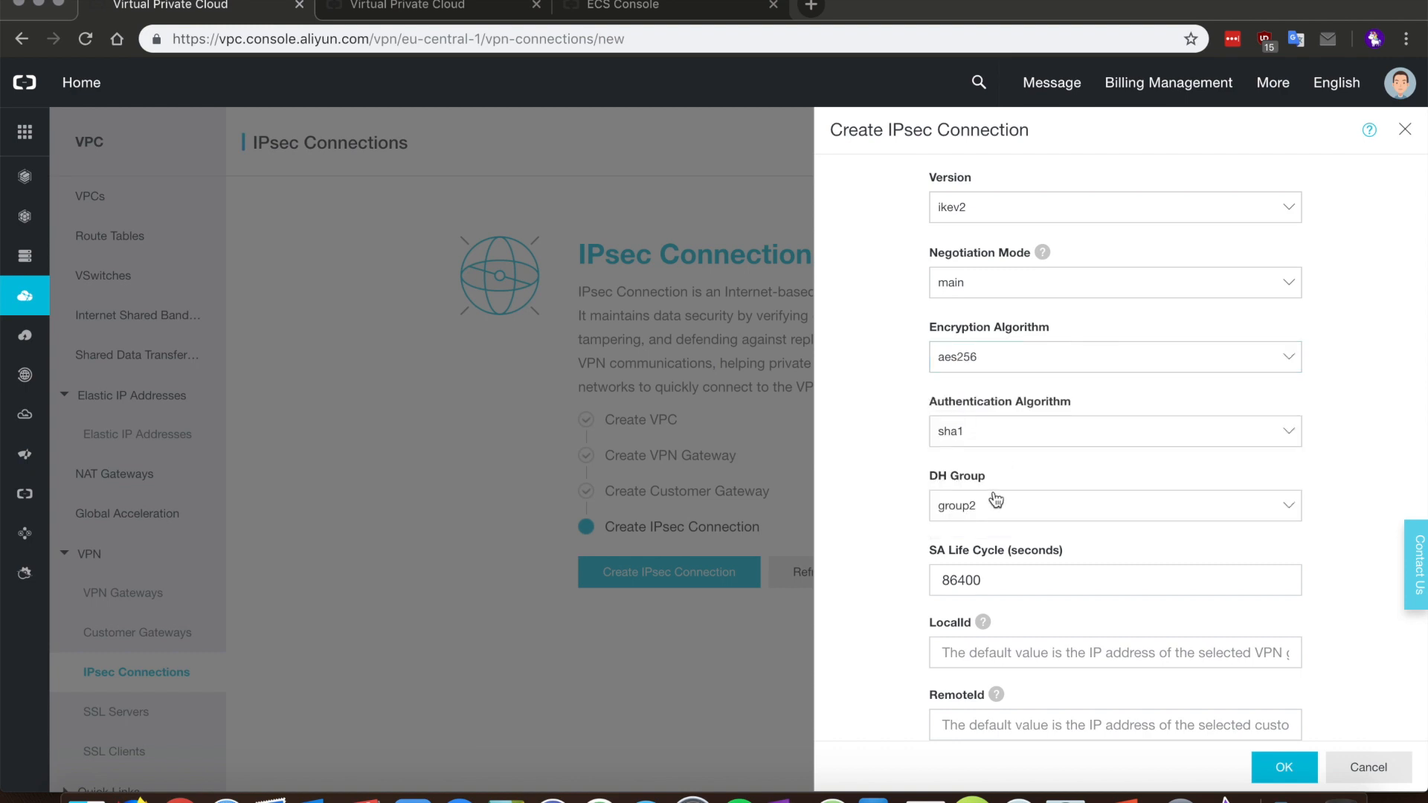
{"action": "left_click", "coordinate": [994, 504]}
{"action": "left_click", "coordinate": [1003, 632]}
{"action": "scroll", "coordinate": [878, 494], "scroll_direction": "down", "scroll_amount": 6}
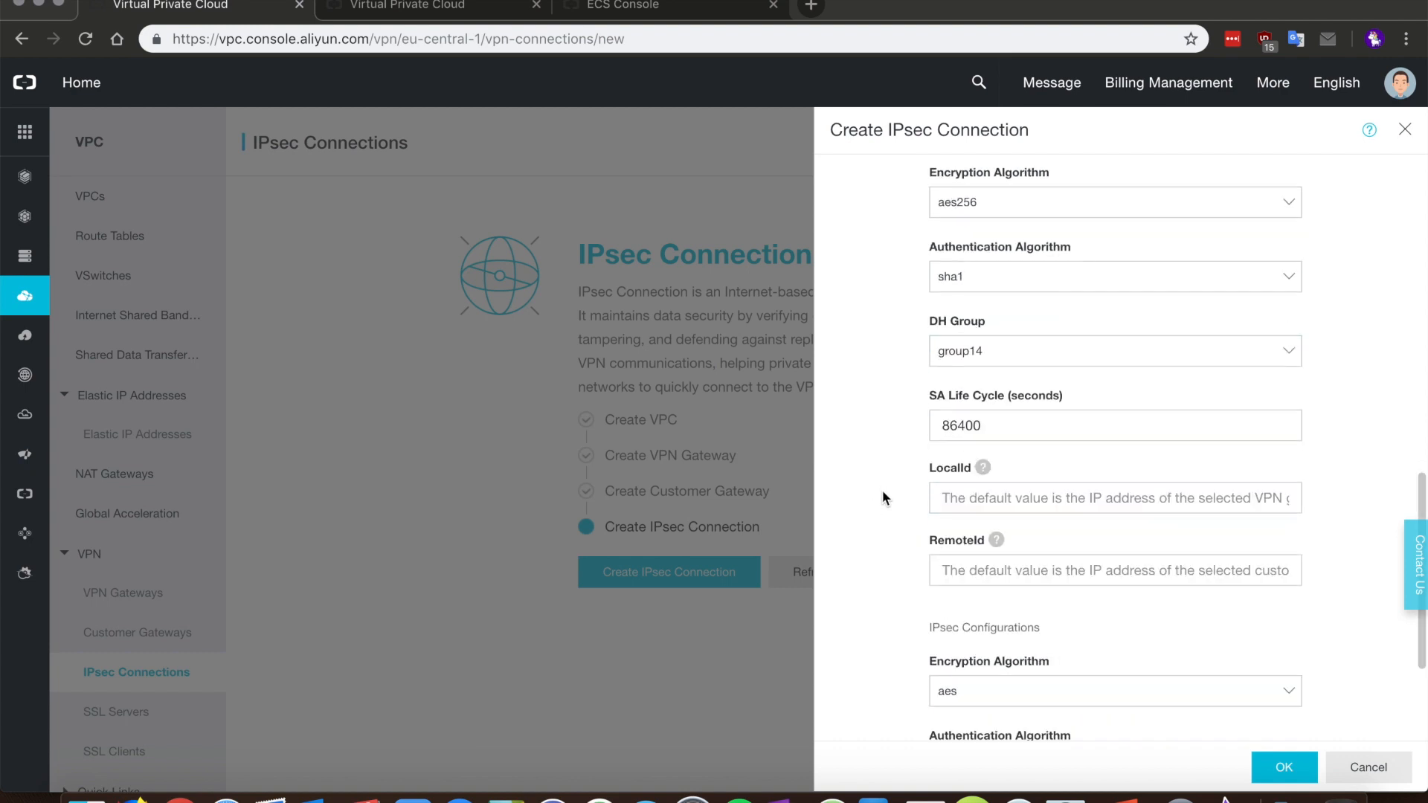
Step: Set IPsec encryption to aes256 and DH group to group14, then create the connection
{"action": "left_click", "coordinate": [981, 506]}
{"action": "left_click", "coordinate": [967, 588]}
{"action": "left_click", "coordinate": [980, 643]}
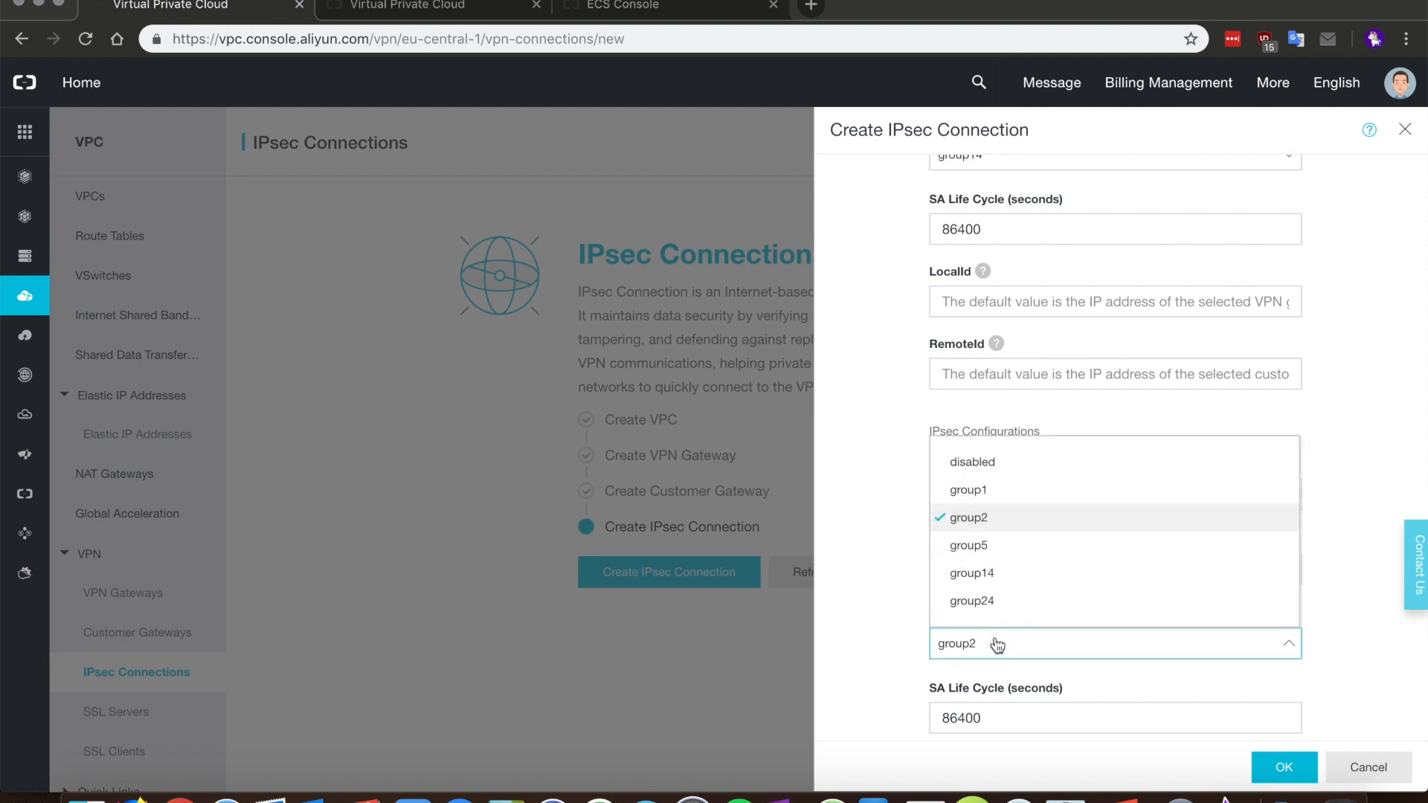
{"action": "left_click", "coordinate": [994, 573]}
{"action": "scroll", "coordinate": [866, 548], "scroll_direction": "down", "scroll_amount": 1}
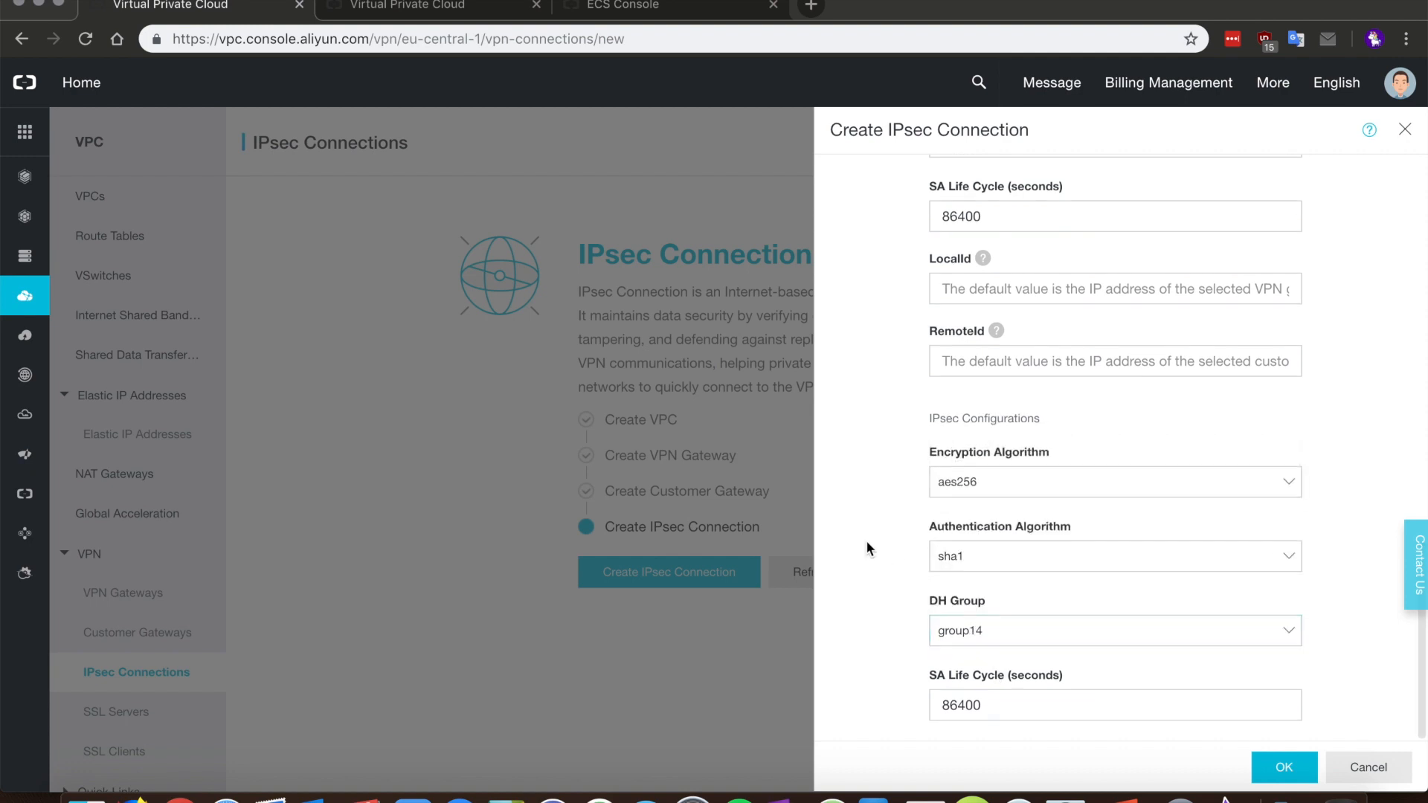
{"action": "left_click", "coordinate": [1275, 766]}
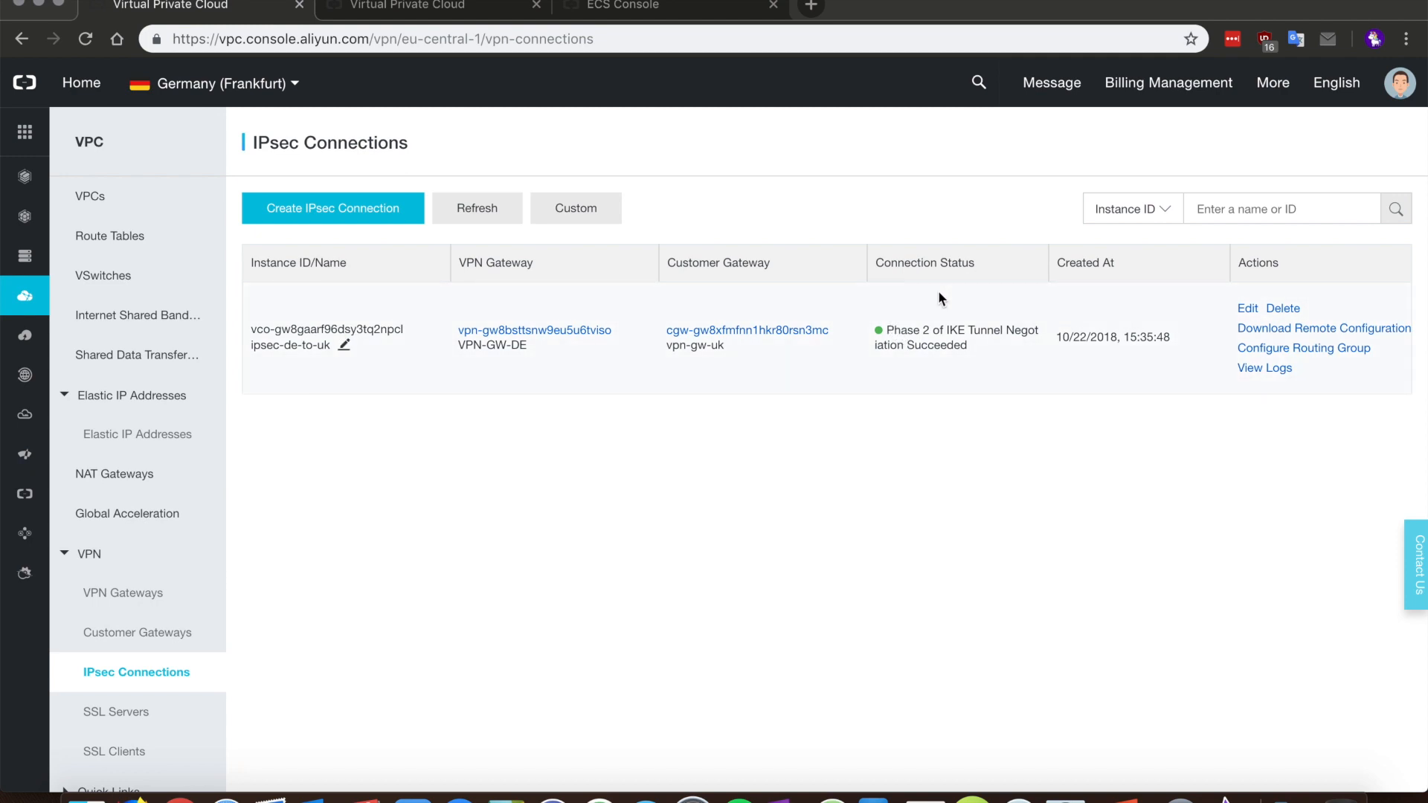
Step: Review the ipsec-de-to-uk remote configuration, then open its negotiation logs
{"action": "left_click", "coordinate": [1283, 329]}
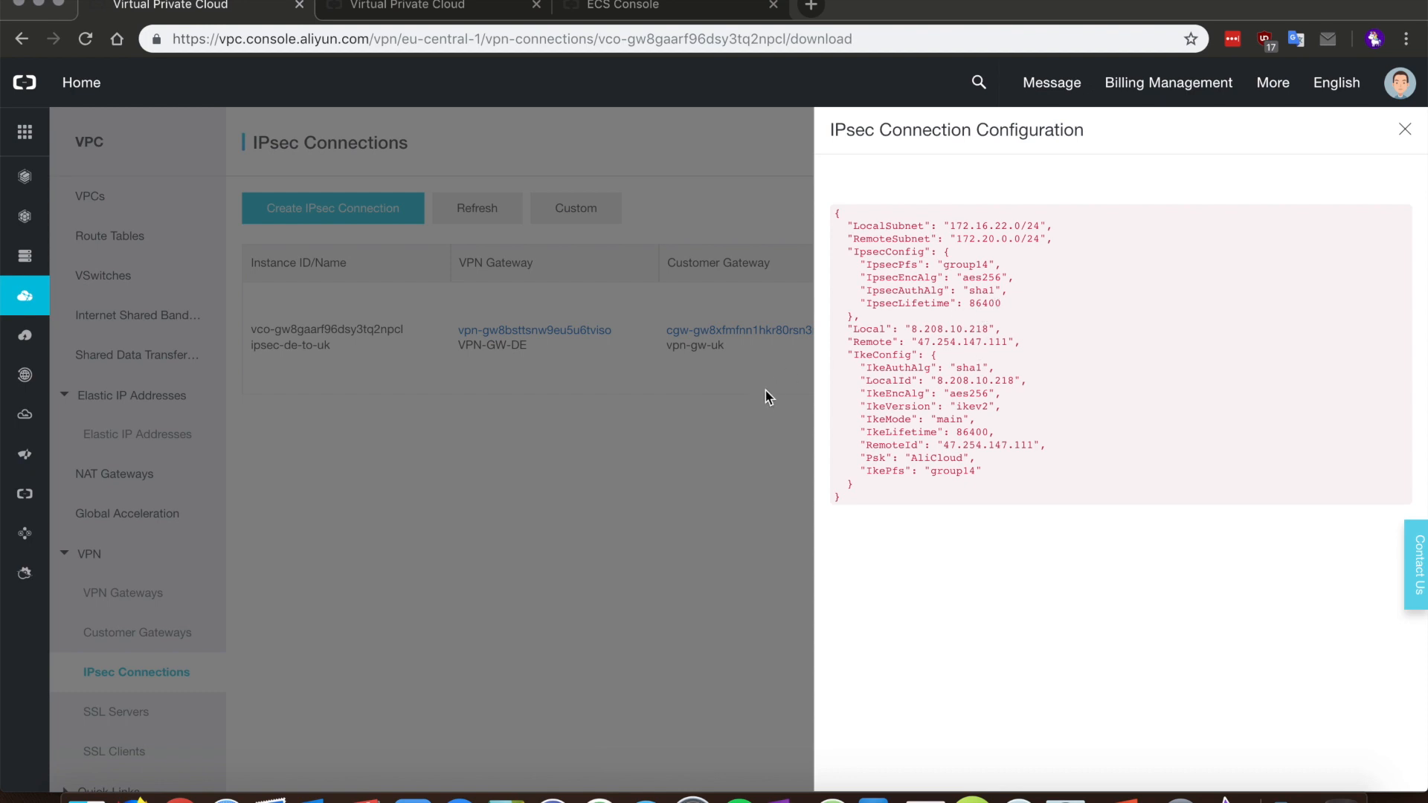
{"action": "left_click", "coordinate": [1404, 129]}
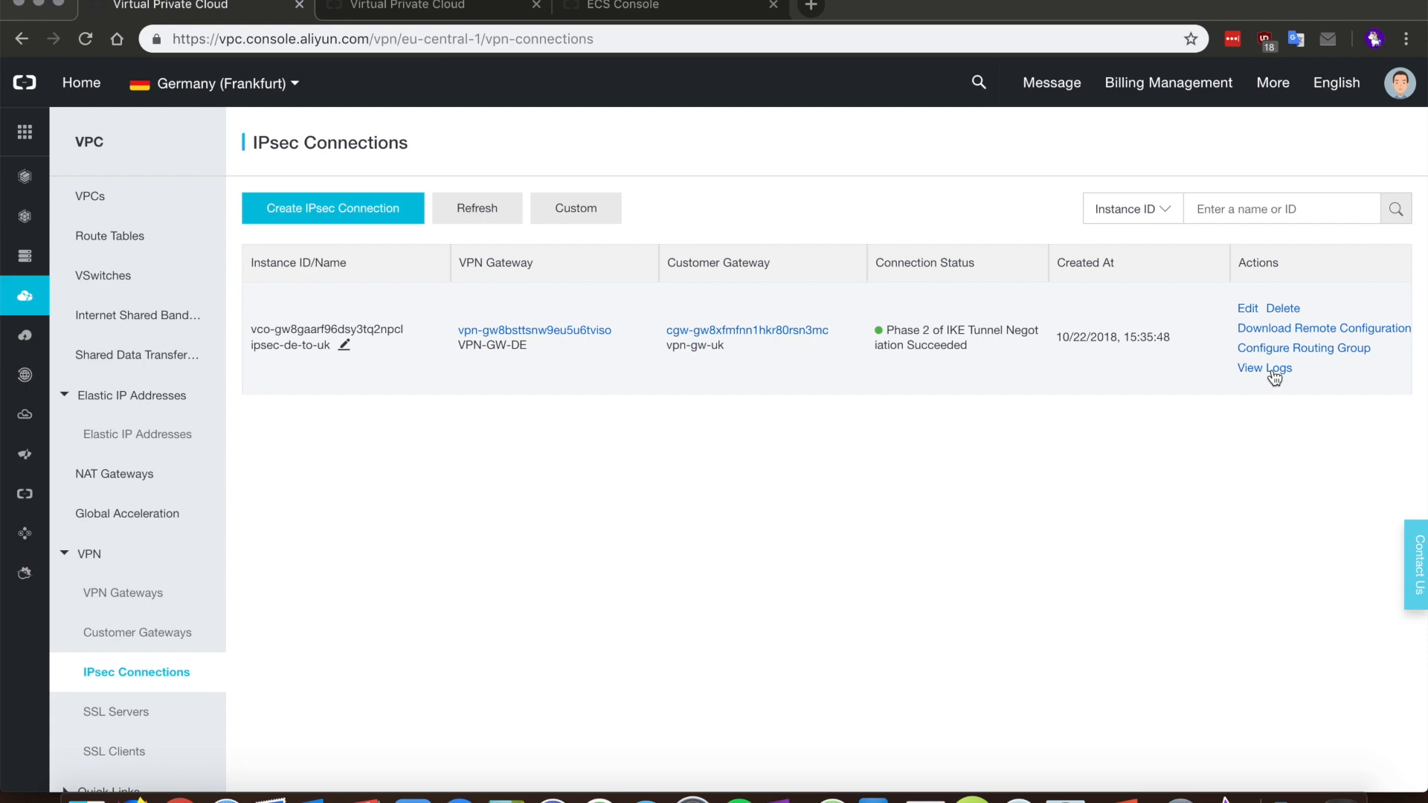
{"action": "left_click", "coordinate": [1271, 371]}
{"action": "scroll", "coordinate": [1101, 431], "scroll_direction": "down", "scroll_amount": 3}
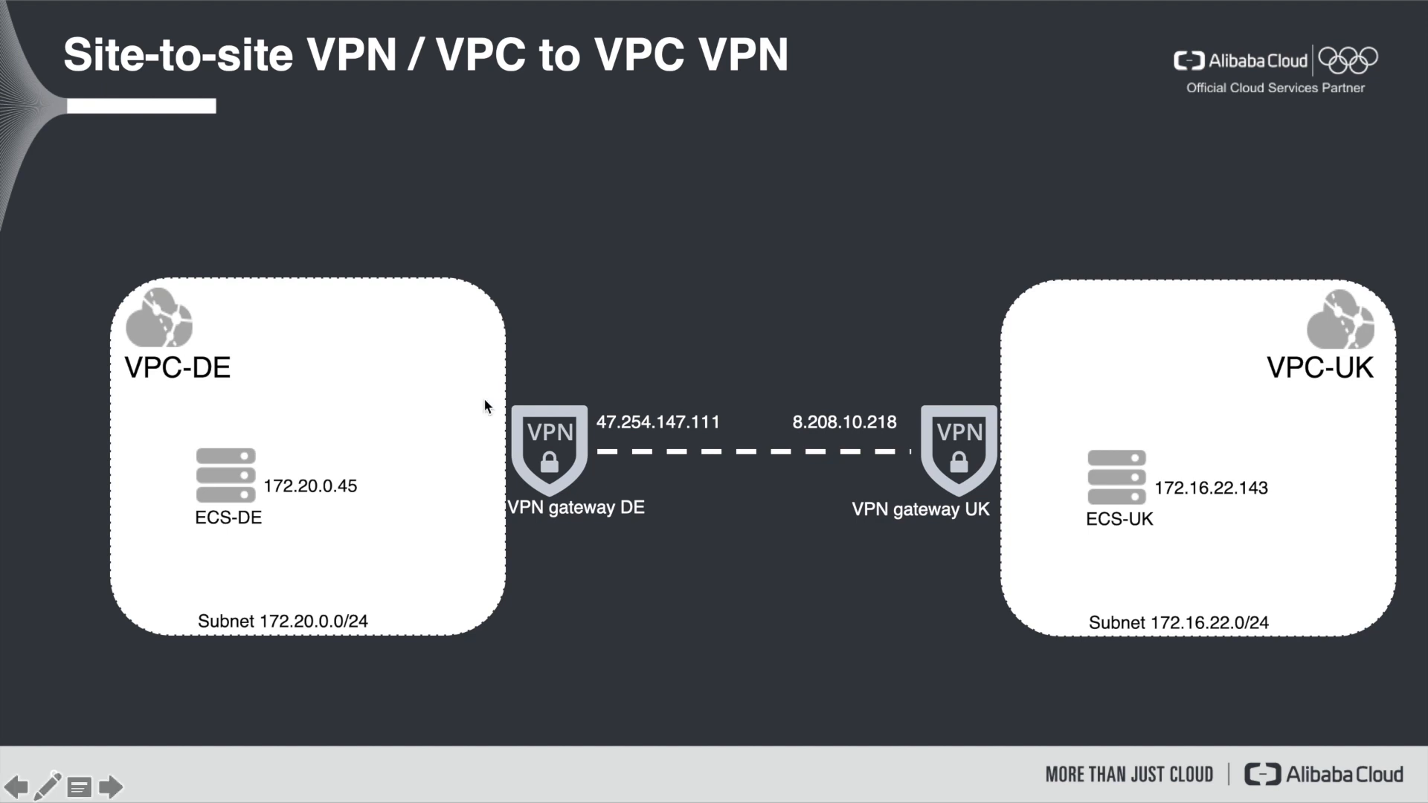
Step: Turn on the laser pointer in the site-to-site VPN diagram slideshow
{"action": "left_click", "coordinate": [60, 787]}
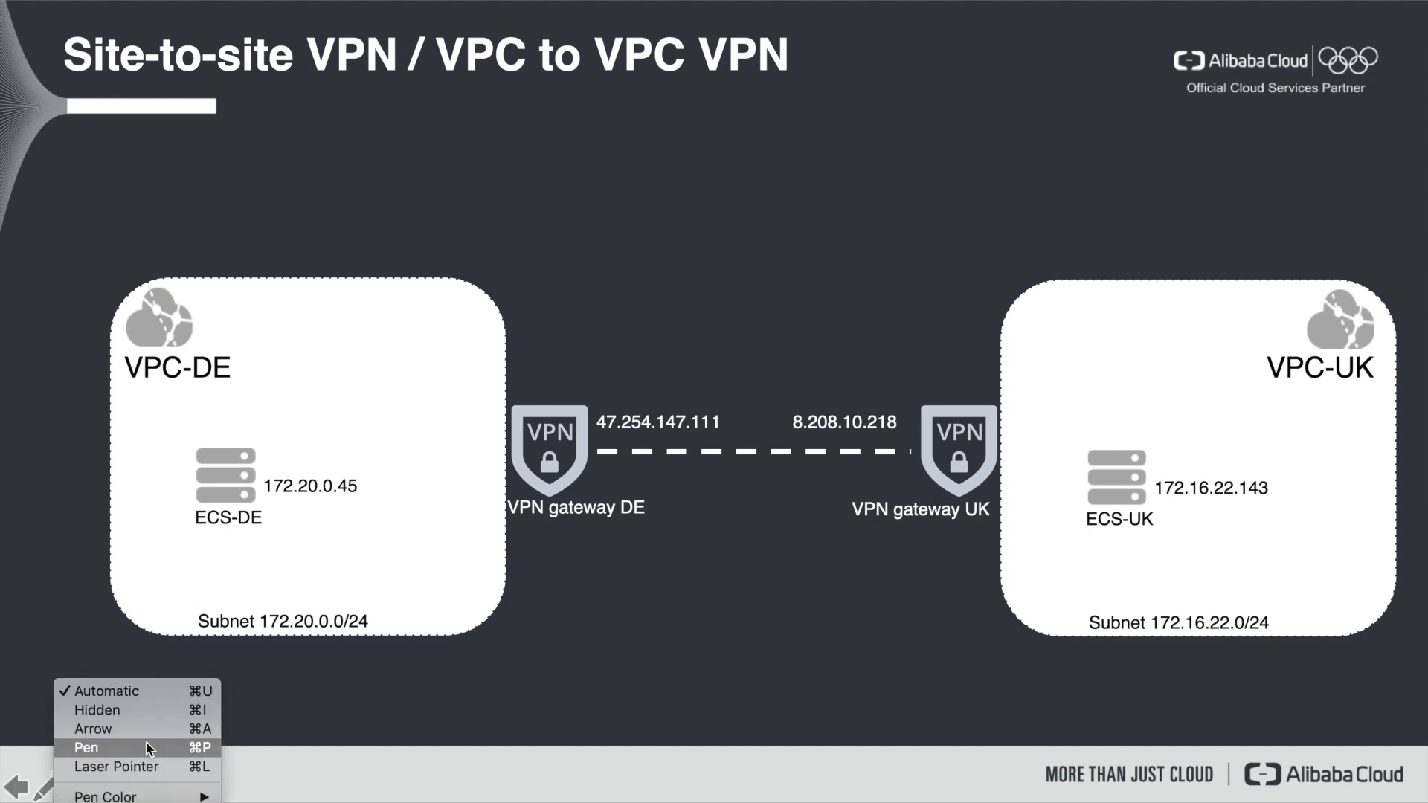
{"action": "left_click", "coordinate": [142, 766]}
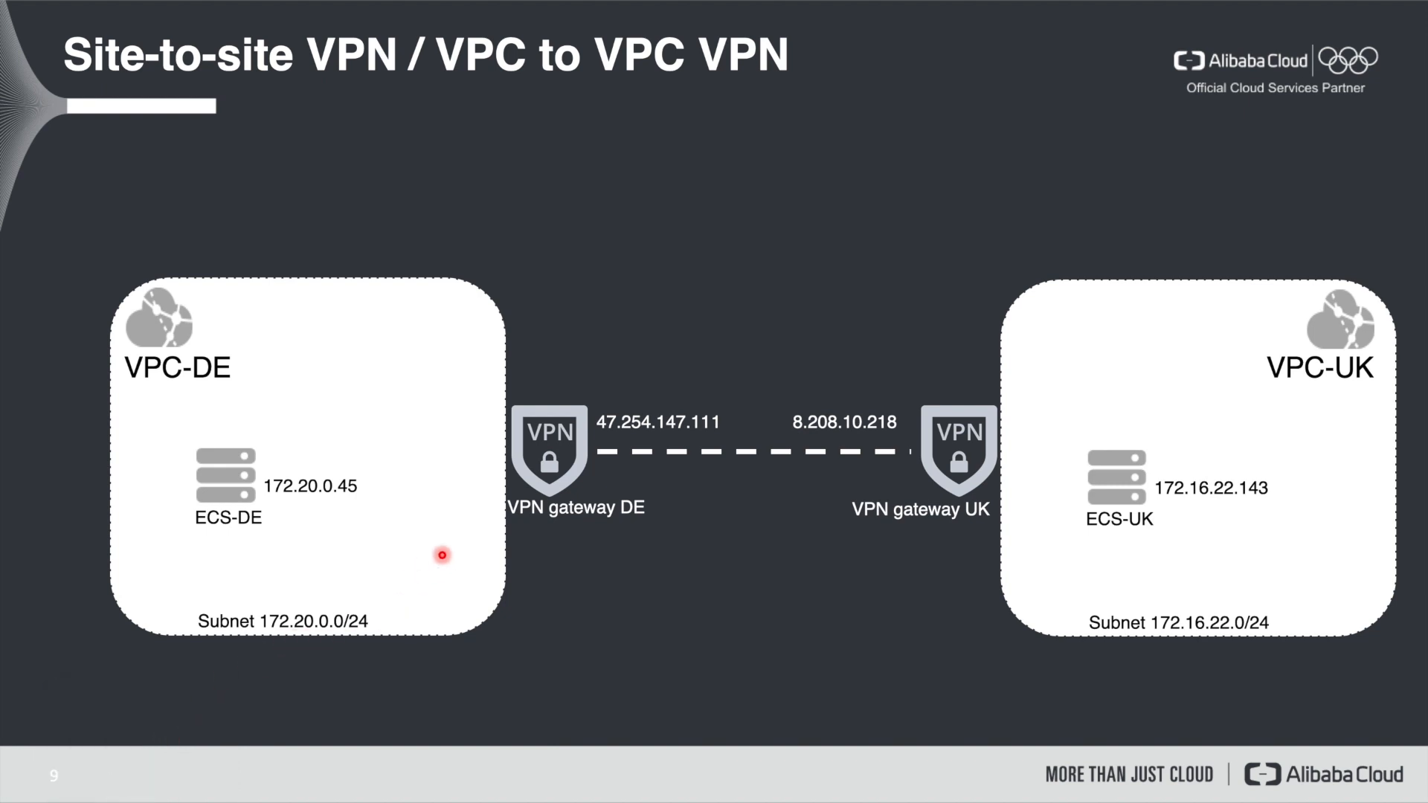
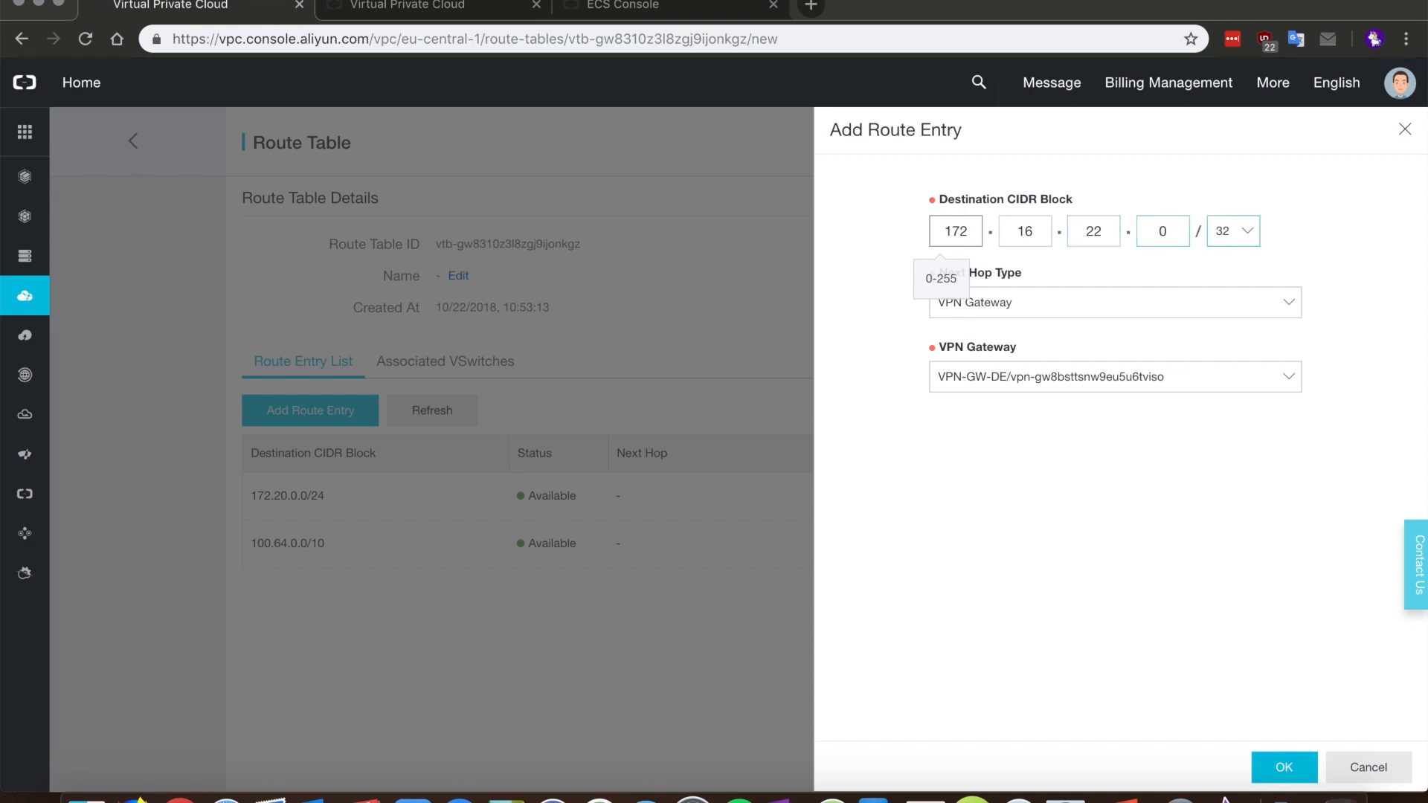
Step: Save the Frankfurt route 172.16.22.0/24 via VPN Gateway VPN-GW-DE, then return to IPsec Connections
{"action": "left_click", "coordinate": [1235, 232]}
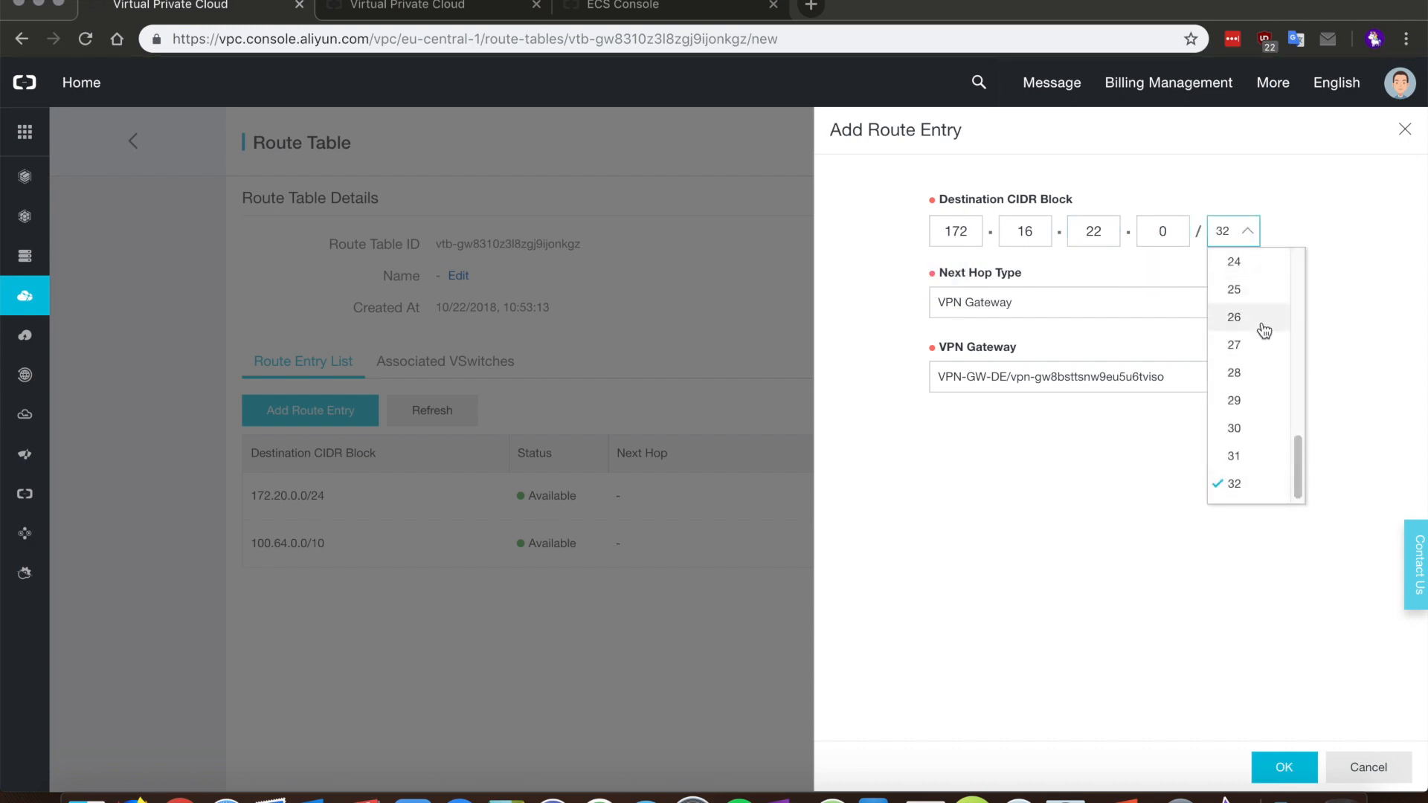
{"action": "left_click", "coordinate": [1243, 262]}
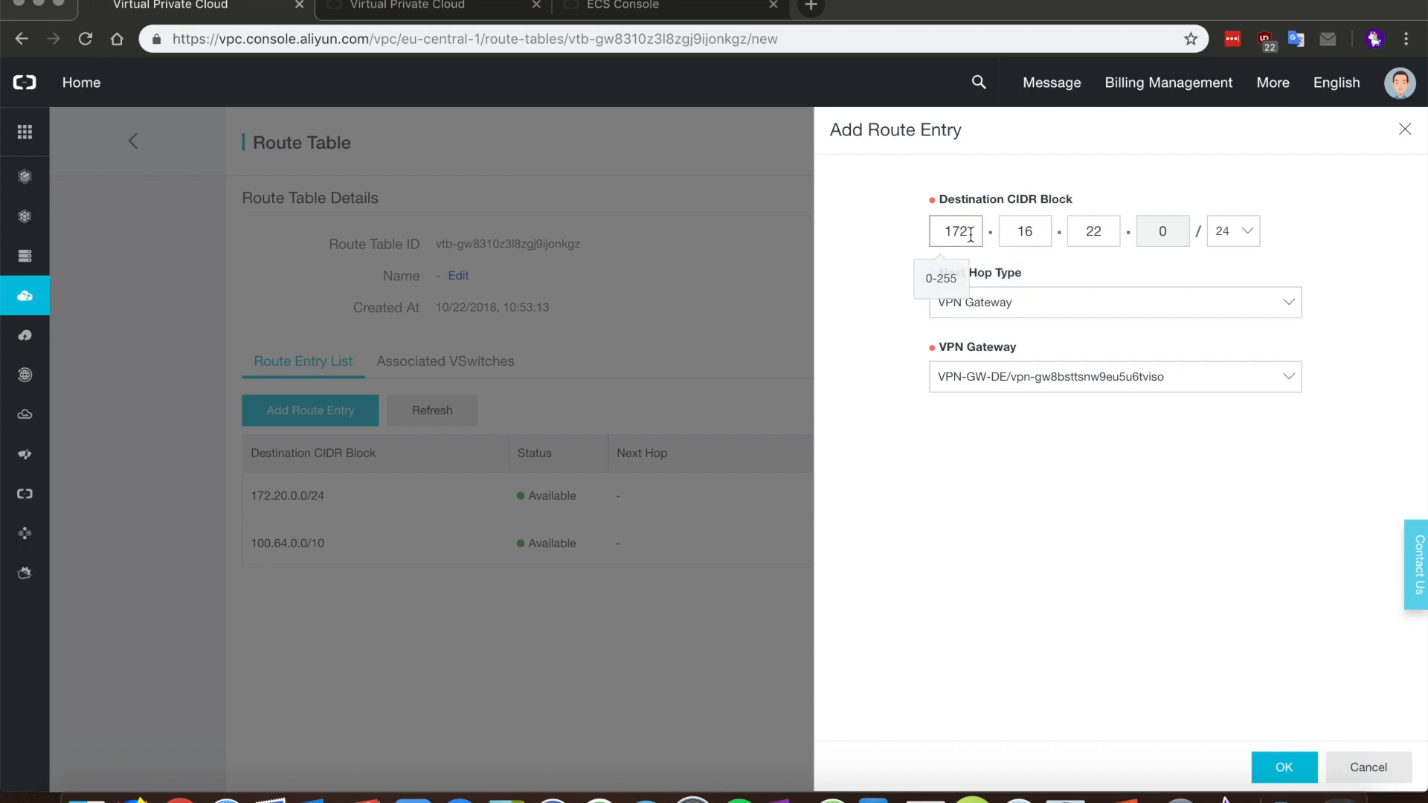
{"action": "left_click", "coordinate": [1009, 302]}
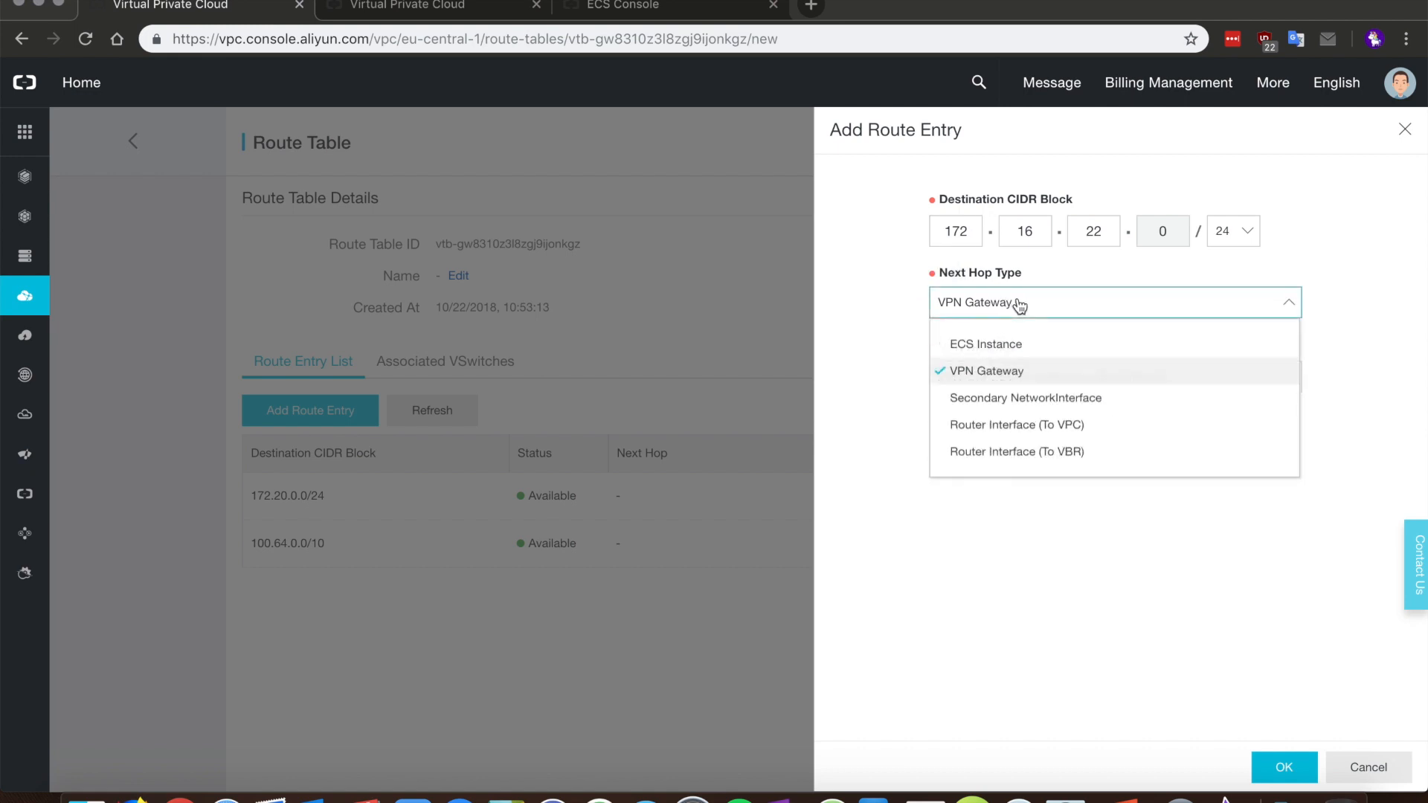
{"action": "left_click", "coordinate": [1018, 376]}
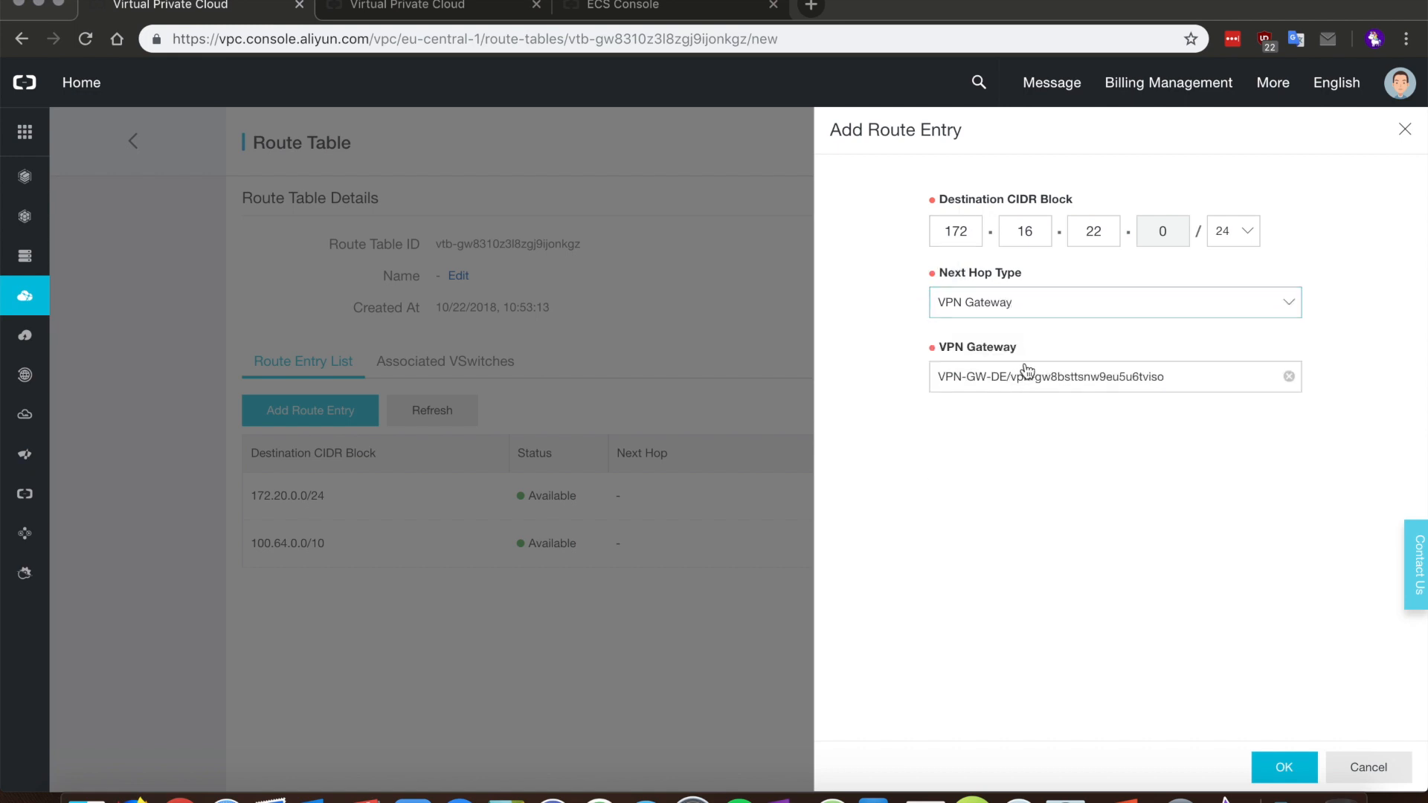
{"action": "left_click", "coordinate": [1070, 377]}
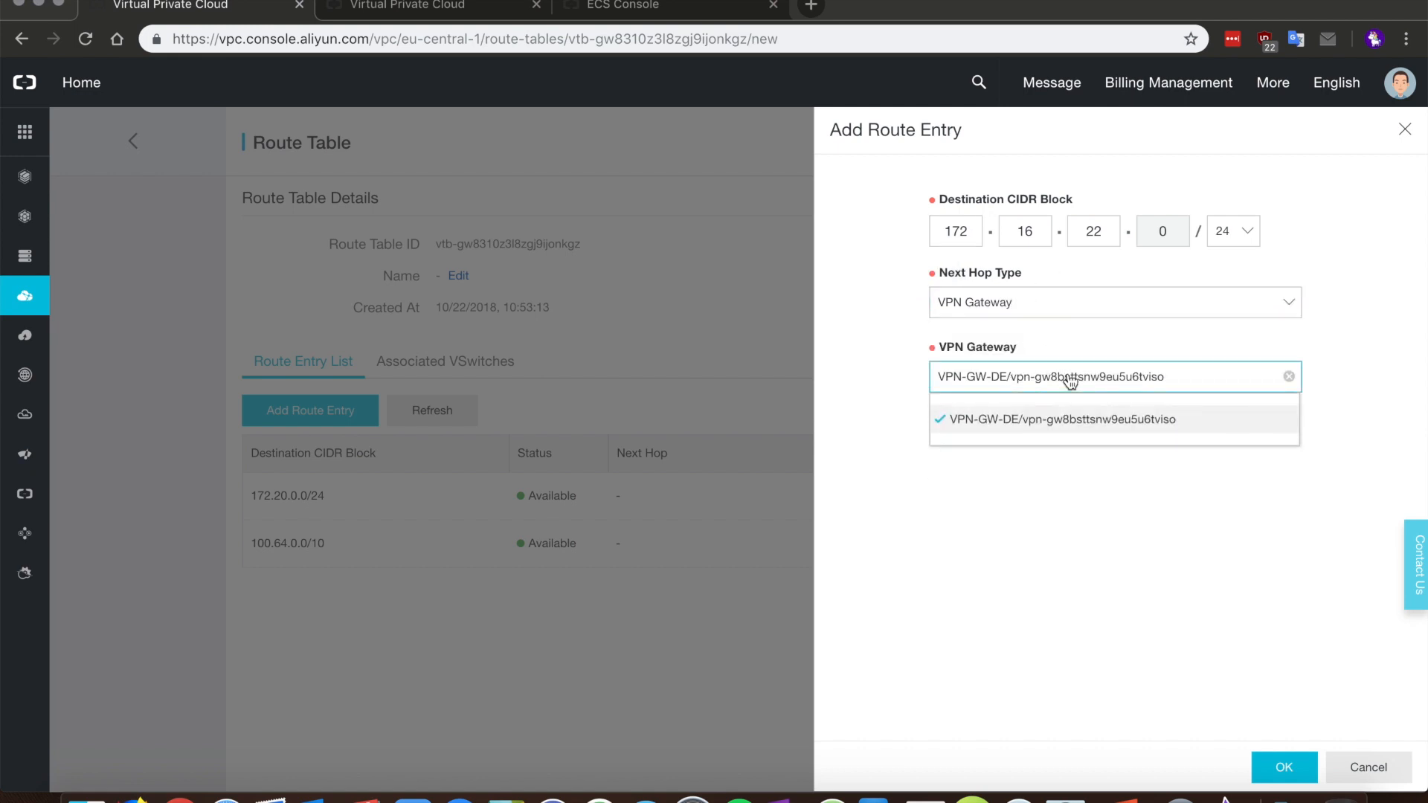
{"action": "left_click", "coordinate": [1056, 421]}
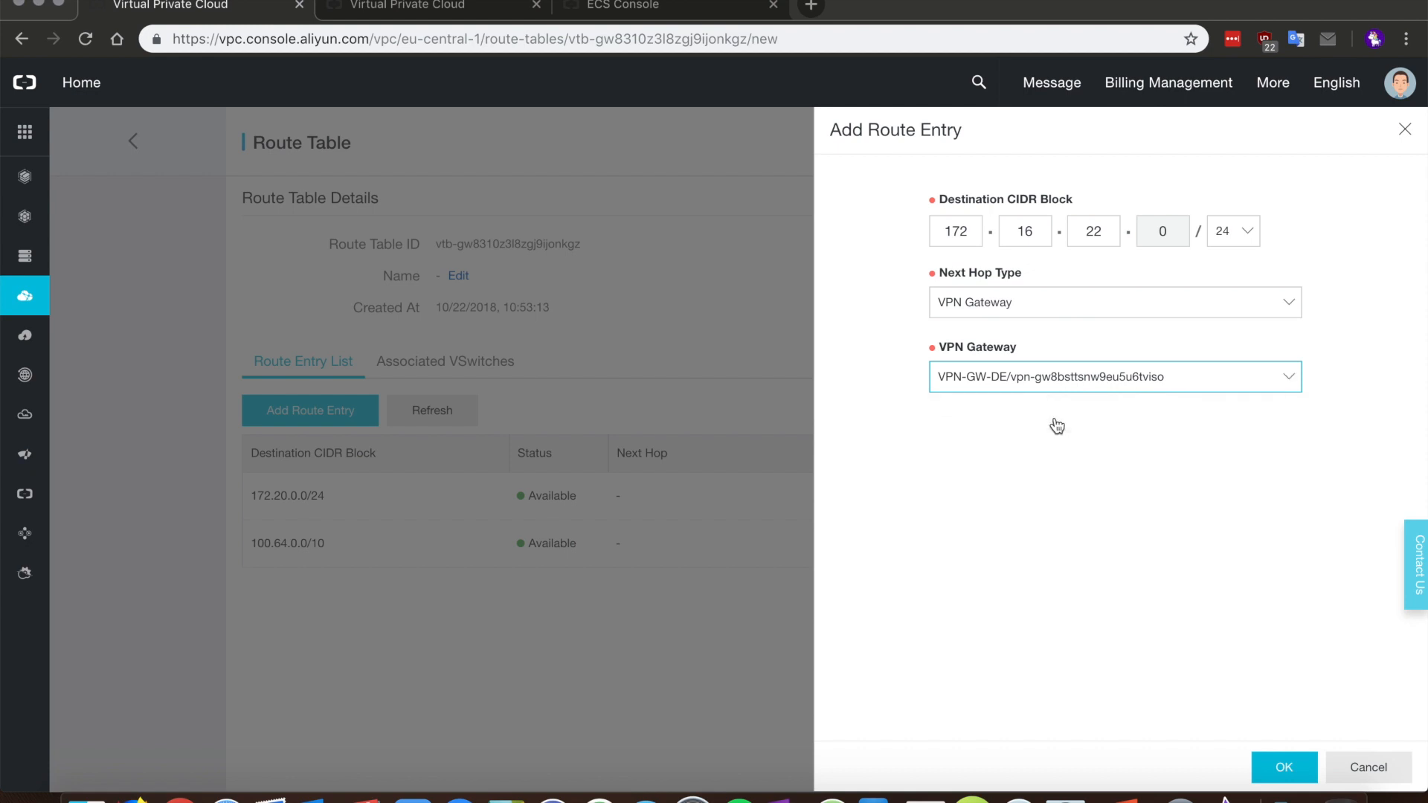
{"action": "left_click", "coordinate": [1284, 768]}
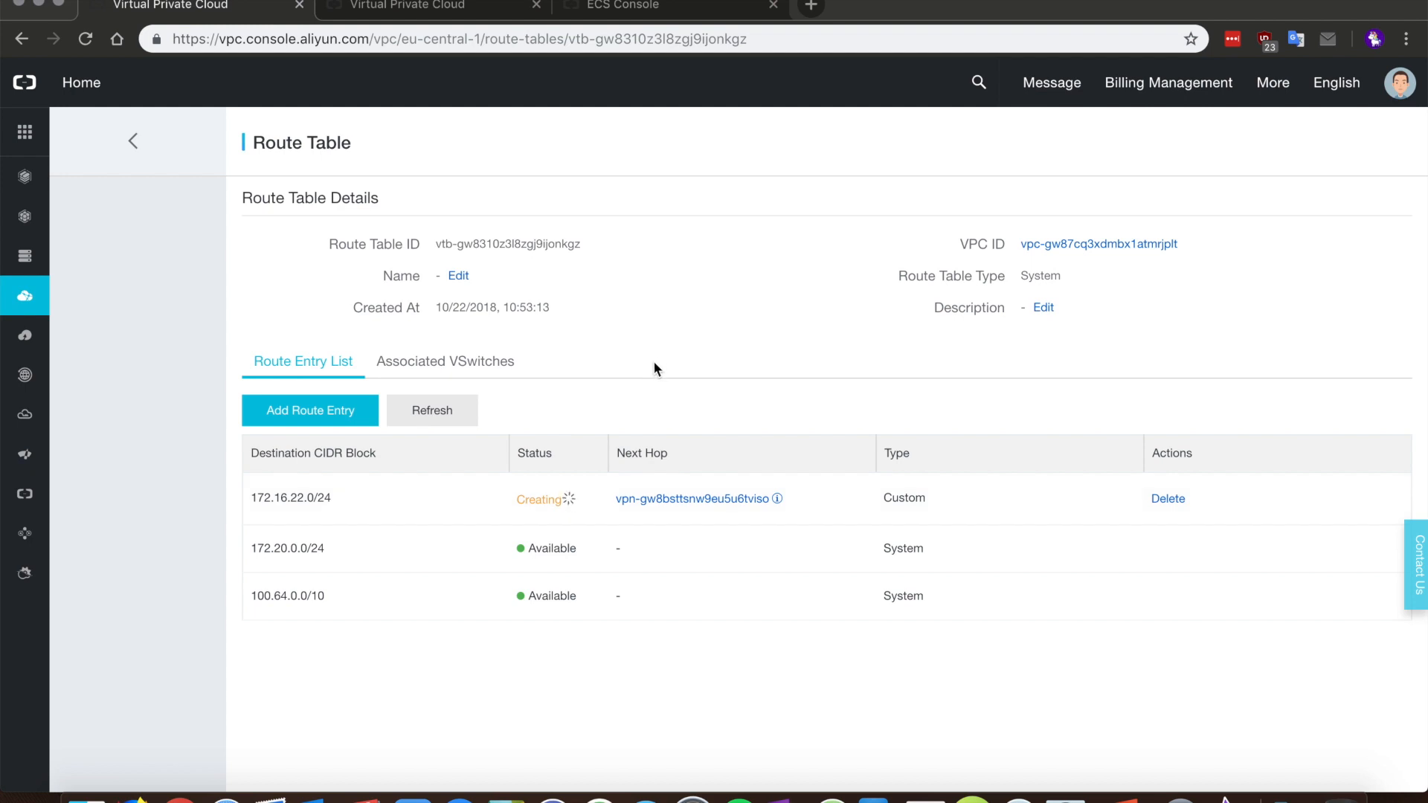
{"action": "left_click", "coordinate": [133, 142]}
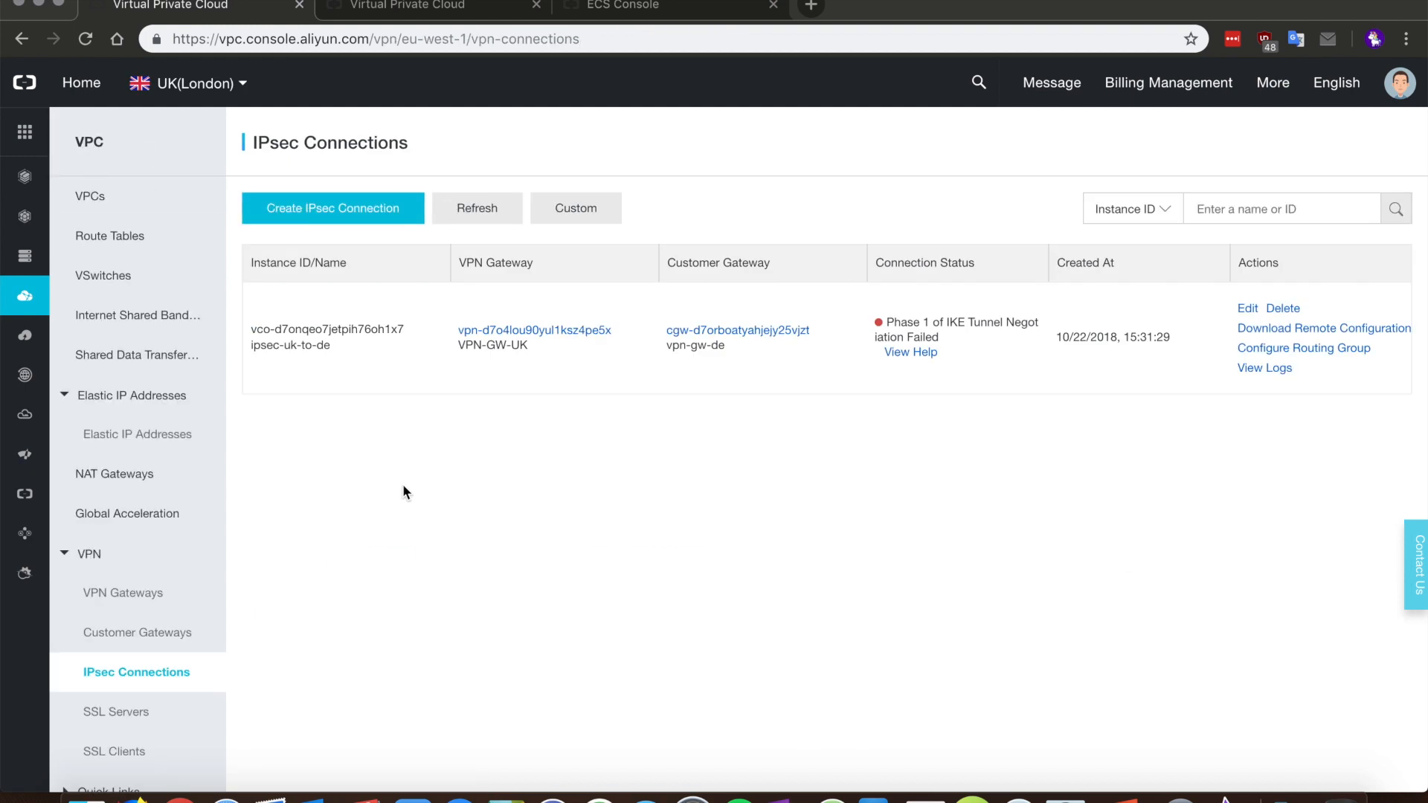
Step: Refresh the IPsec connection status and start a new route entry in the VPN-UK route table
{"action": "left_click", "coordinate": [503, 212]}
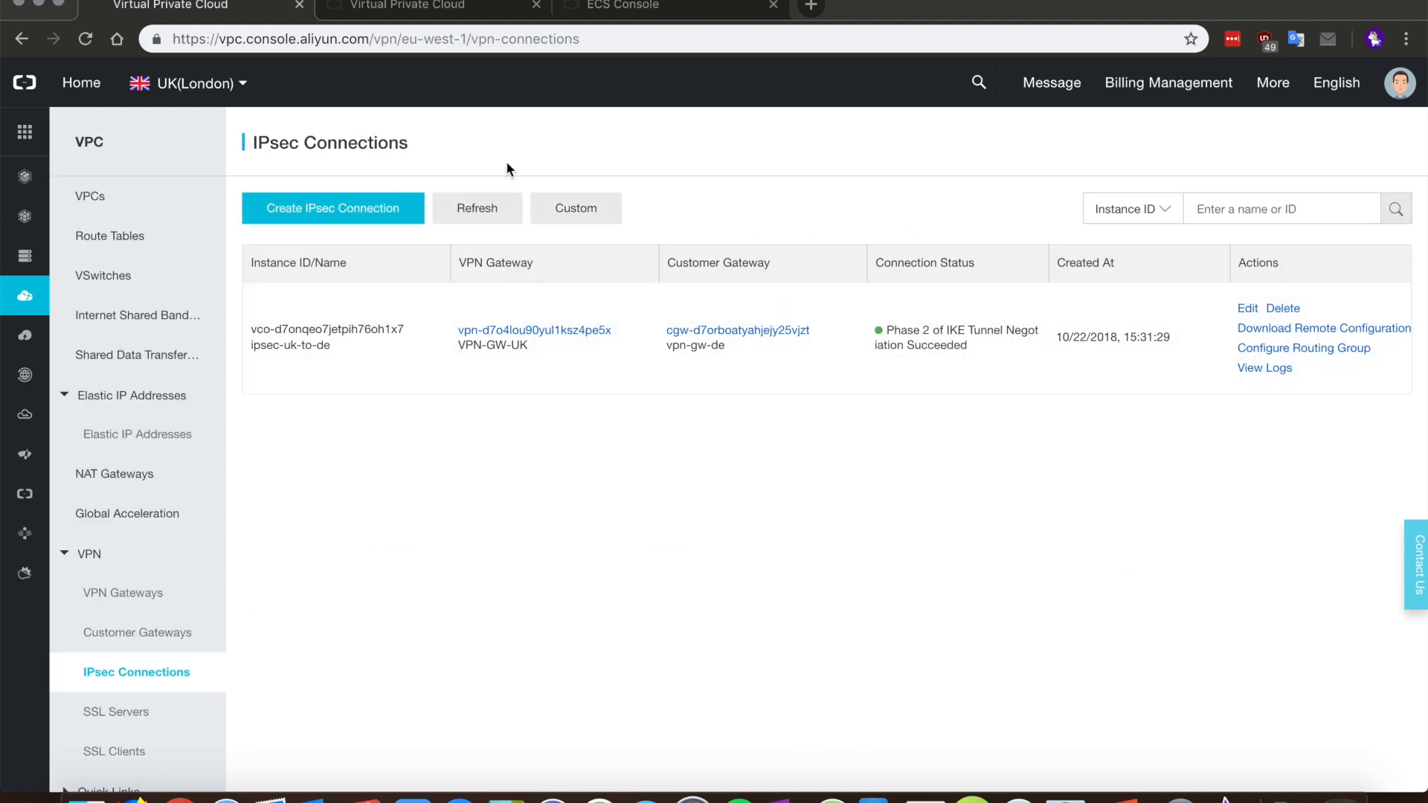
{"action": "left_click", "coordinate": [140, 236]}
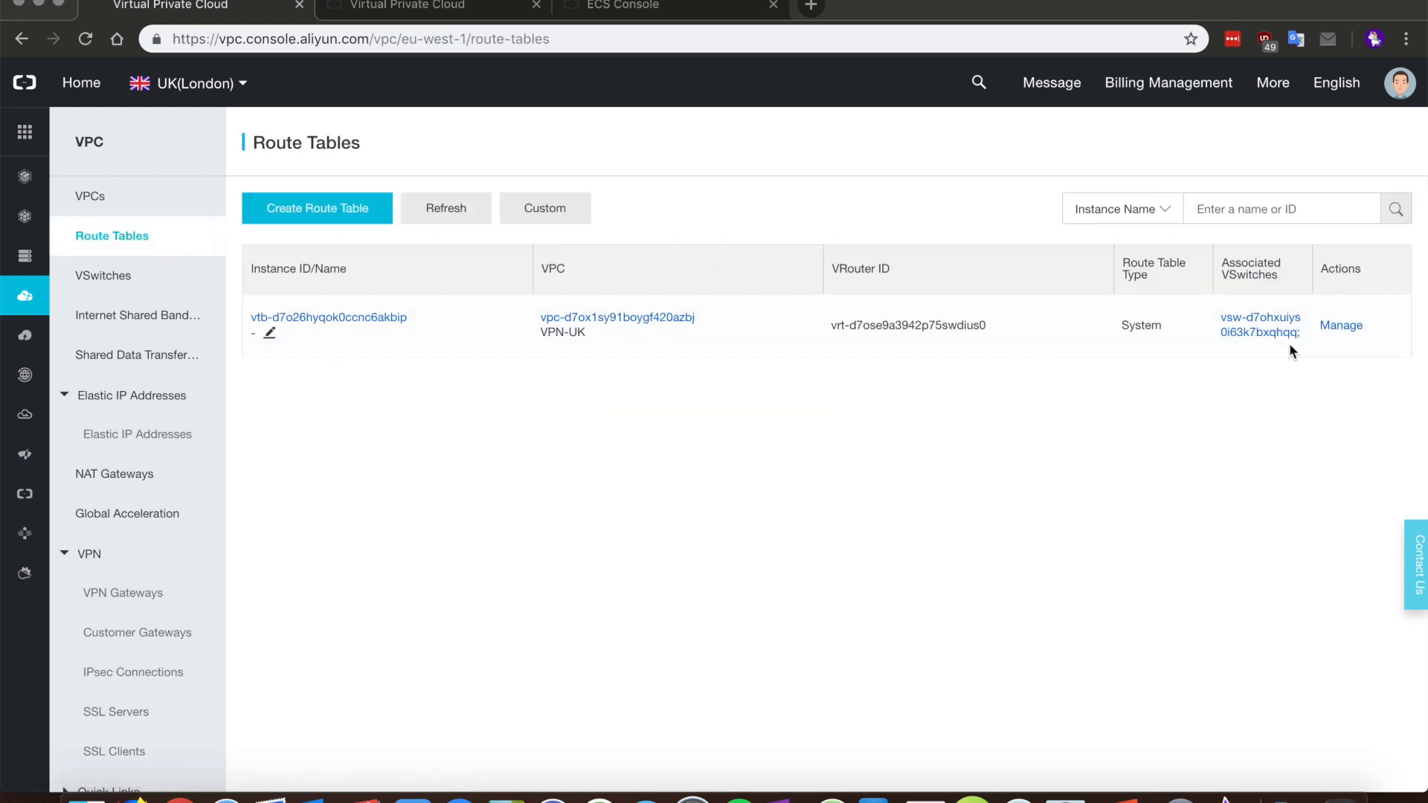
{"action": "left_click", "coordinate": [1341, 326]}
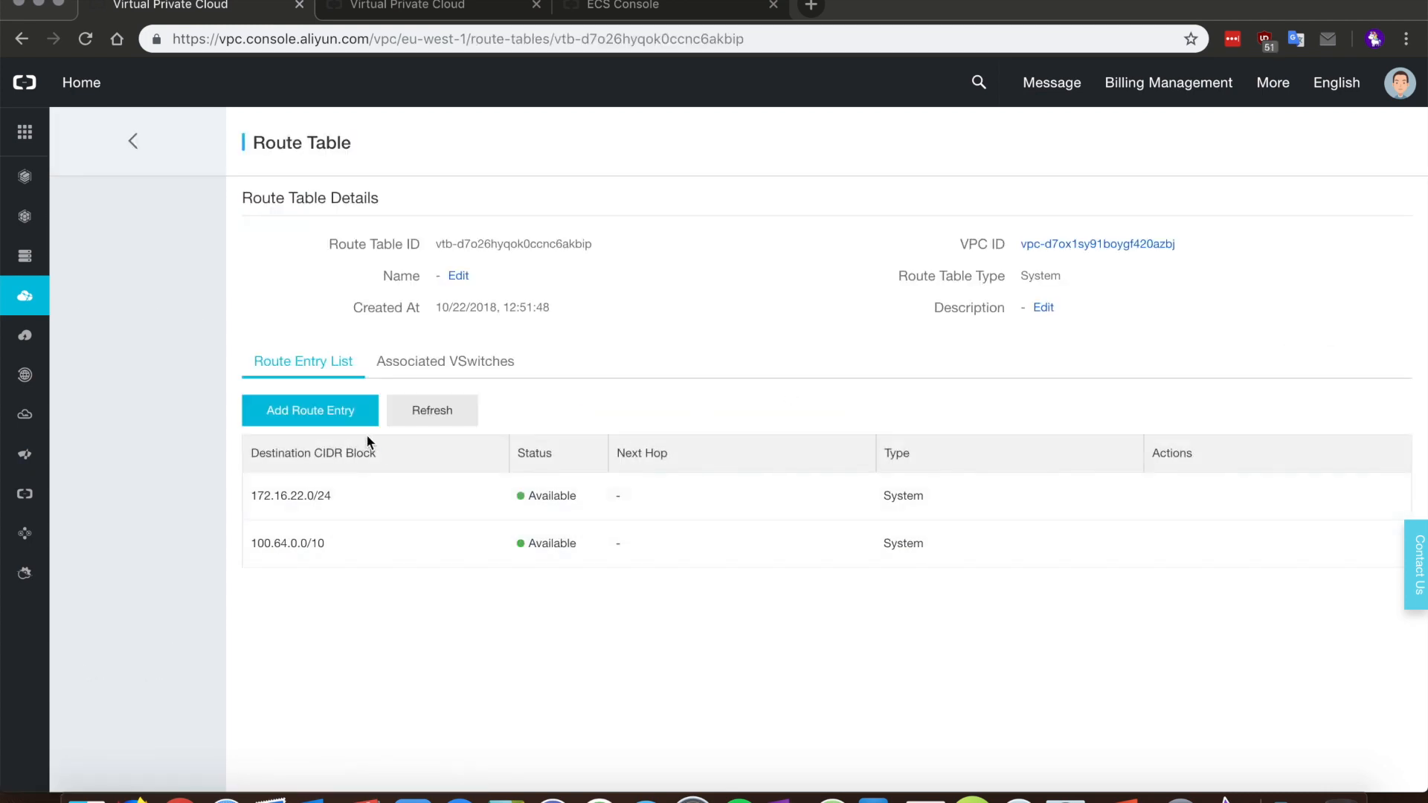
{"action": "left_click", "coordinate": [357, 421]}
Step: Add London route 172.20.0.0/24 with next hop VPN Gateway VPN-GW-UK
{"action": "left_click", "coordinate": [929, 233]}
{"action": "type", "text": "172.20"}
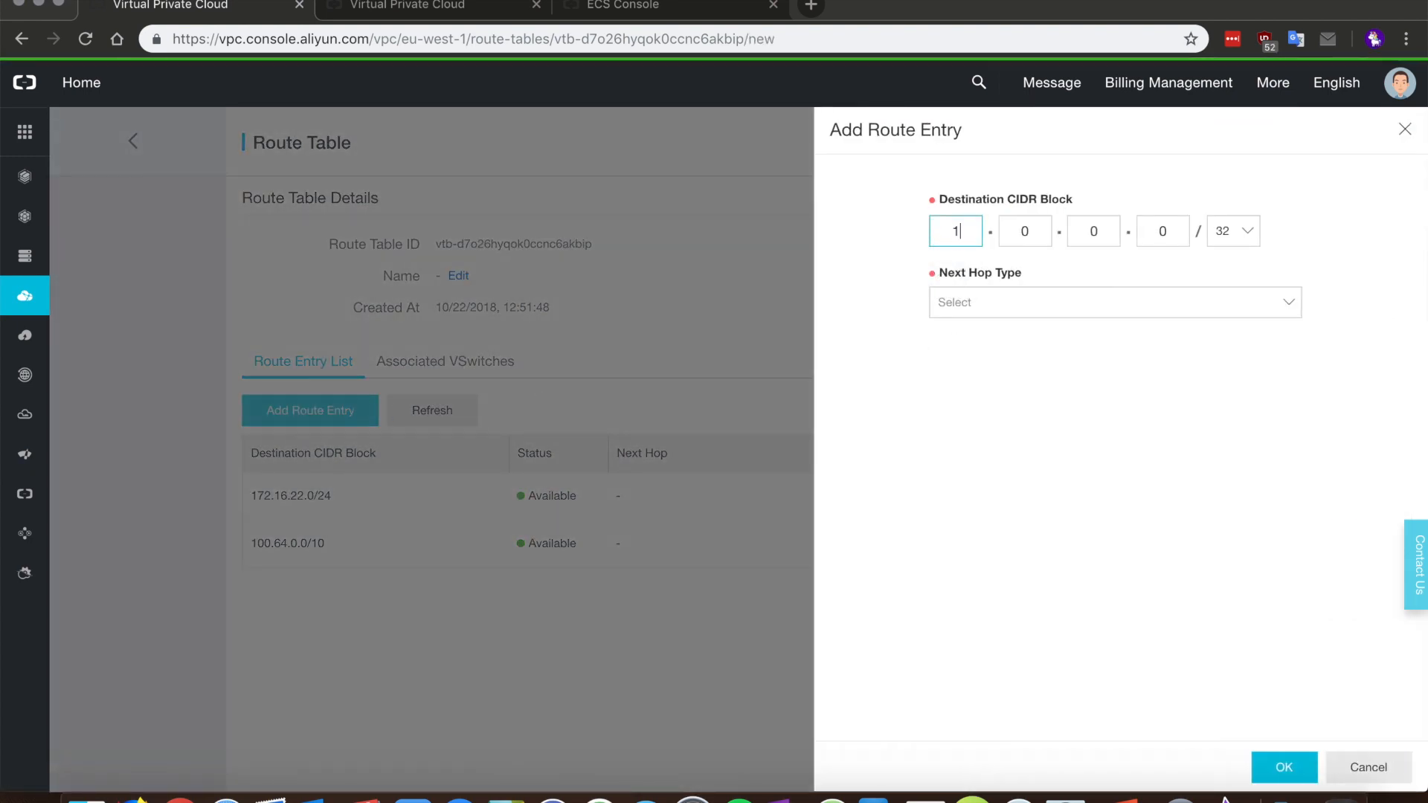
{"action": "key", "text": "Tab"}
{"action": "key", "text": "Tab"}
{"action": "key", "text": "Tab"}
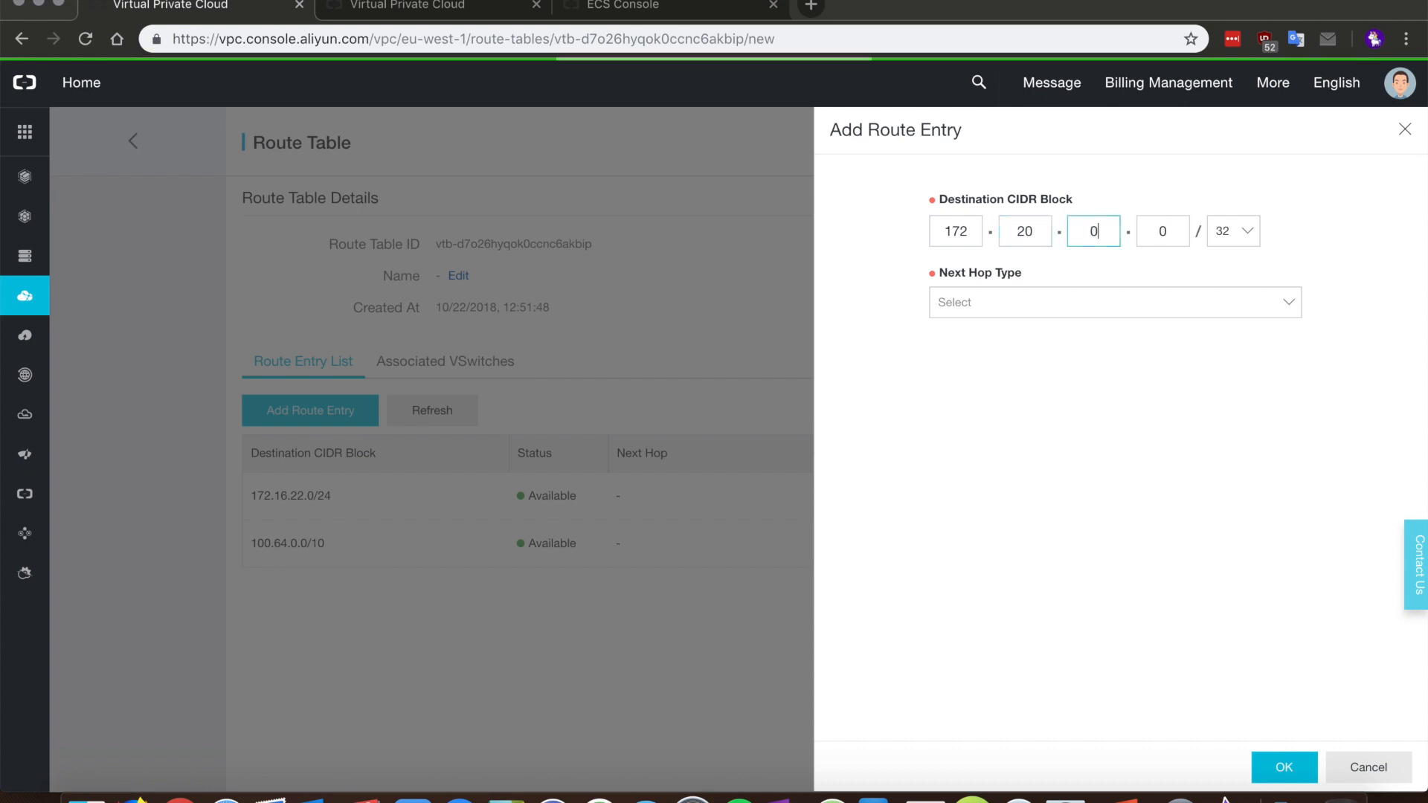
{"action": "left_click", "coordinate": [1249, 231]}
{"action": "left_click", "coordinate": [1243, 270]}
{"action": "left_click", "coordinate": [1156, 310]}
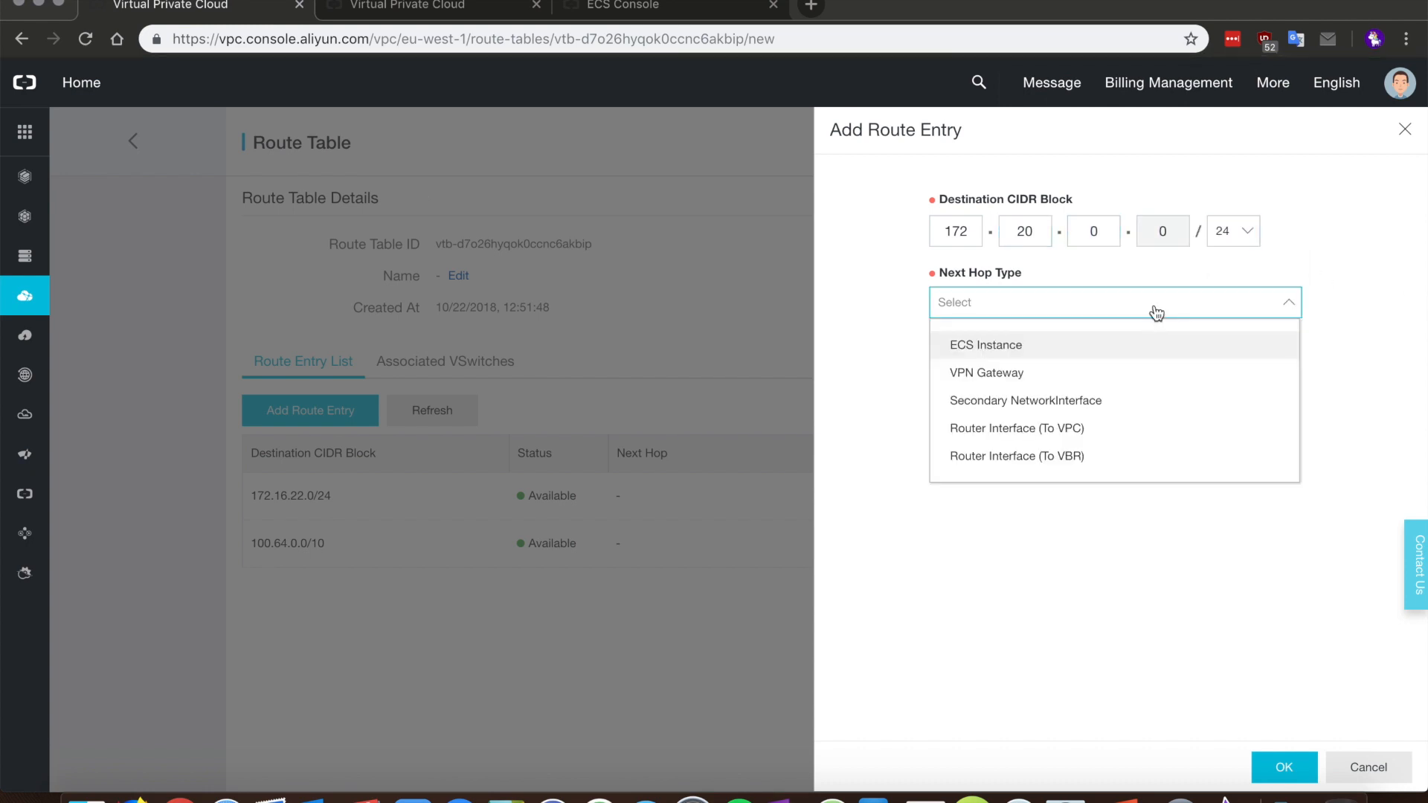
{"action": "left_click", "coordinate": [1068, 373]}
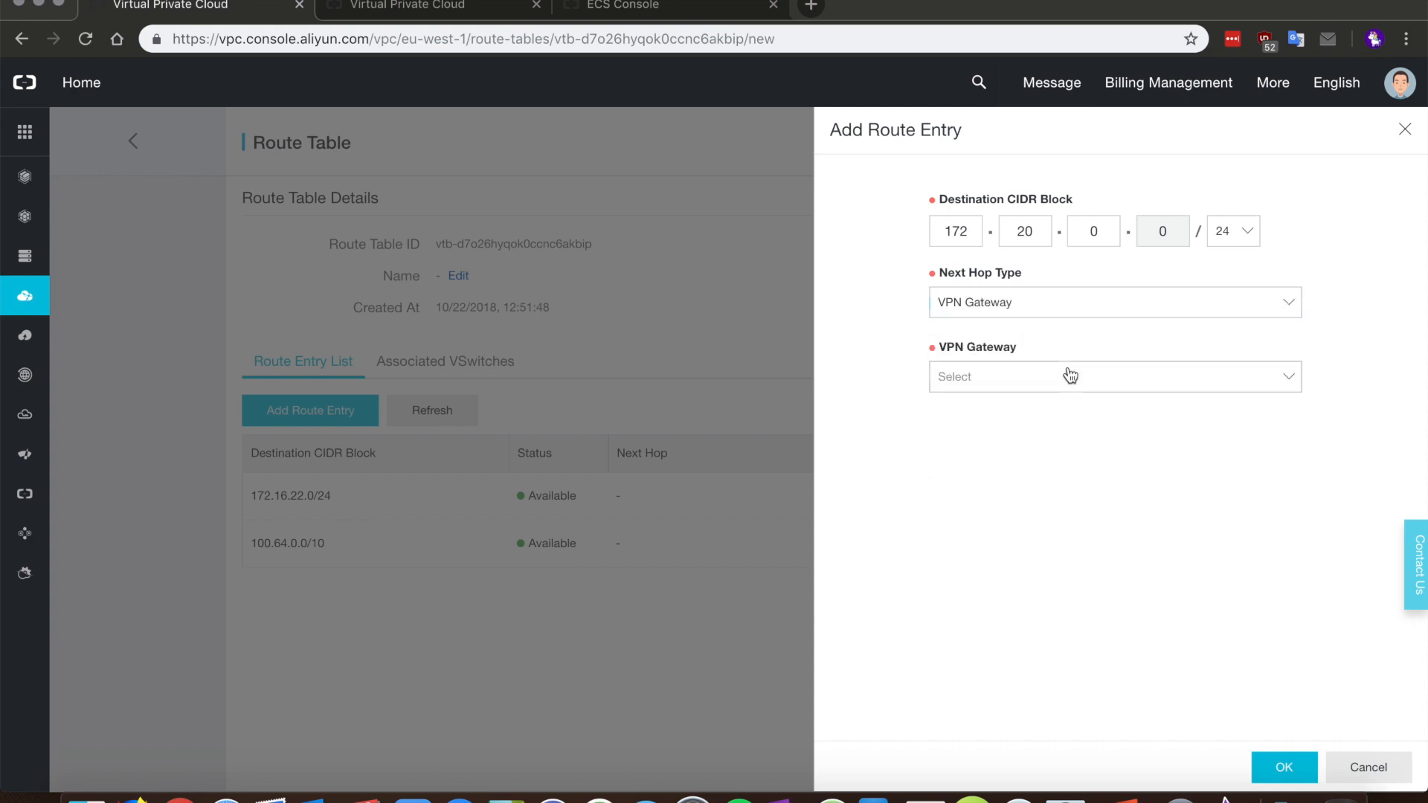
{"action": "left_click", "coordinate": [1068, 385]}
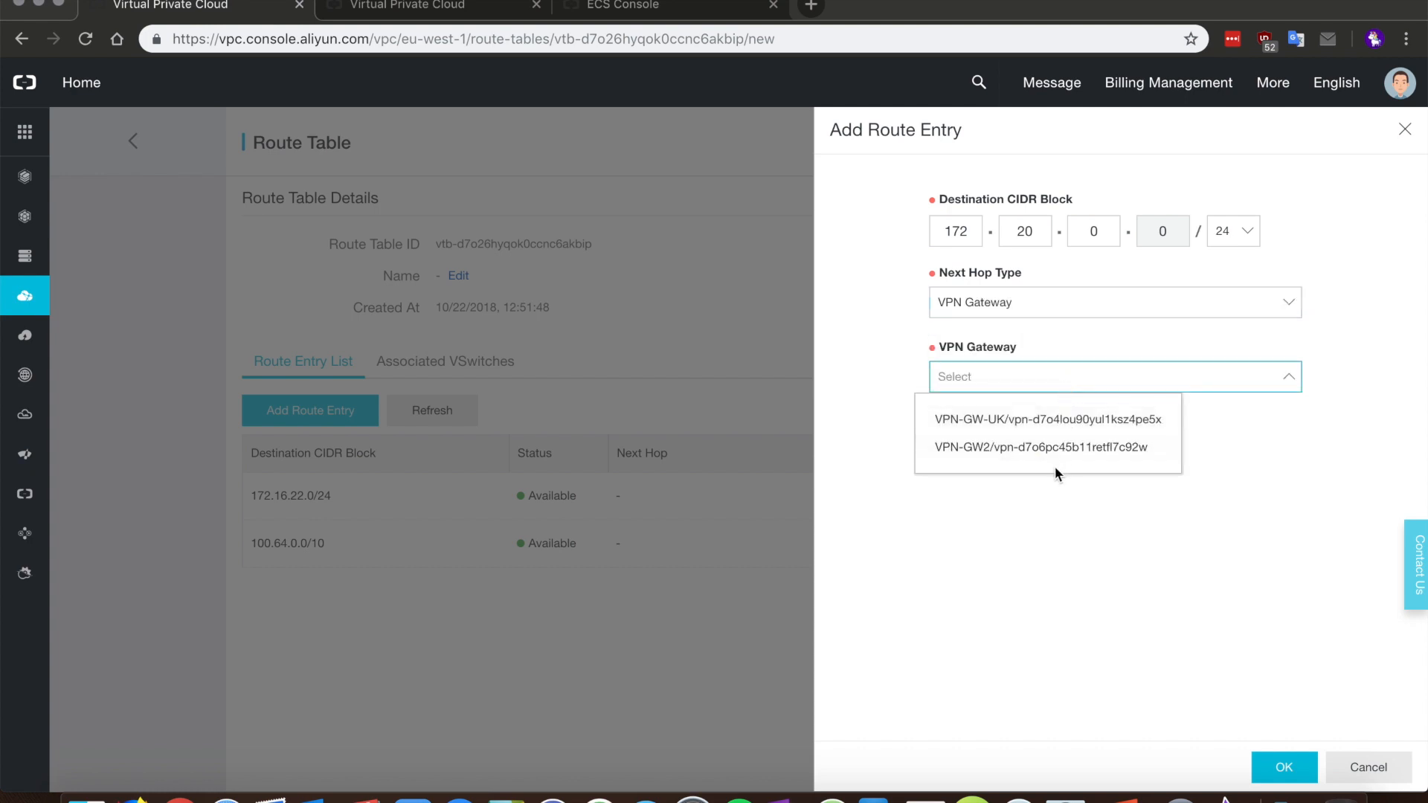
{"action": "left_click", "coordinate": [1039, 421]}
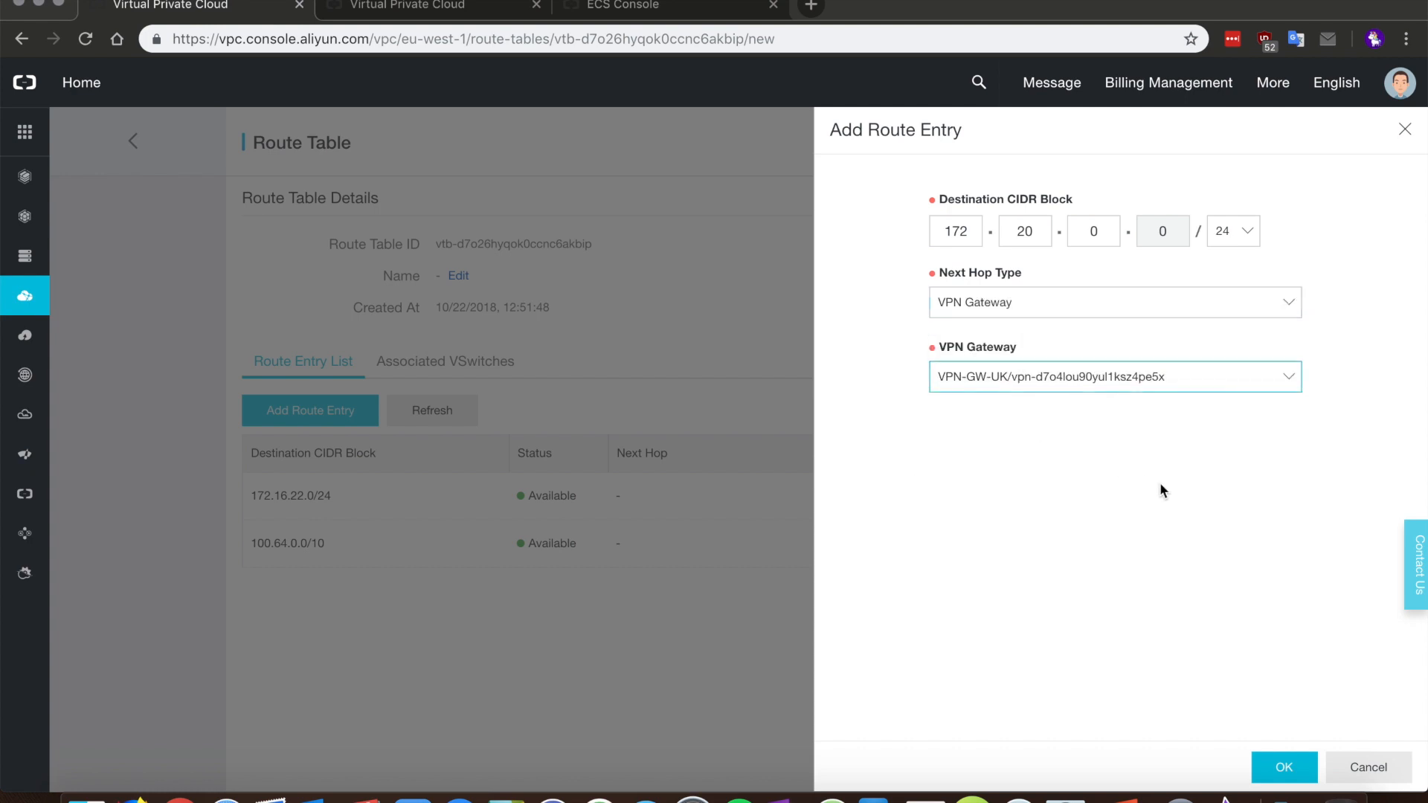
{"action": "left_click", "coordinate": [1277, 770]}
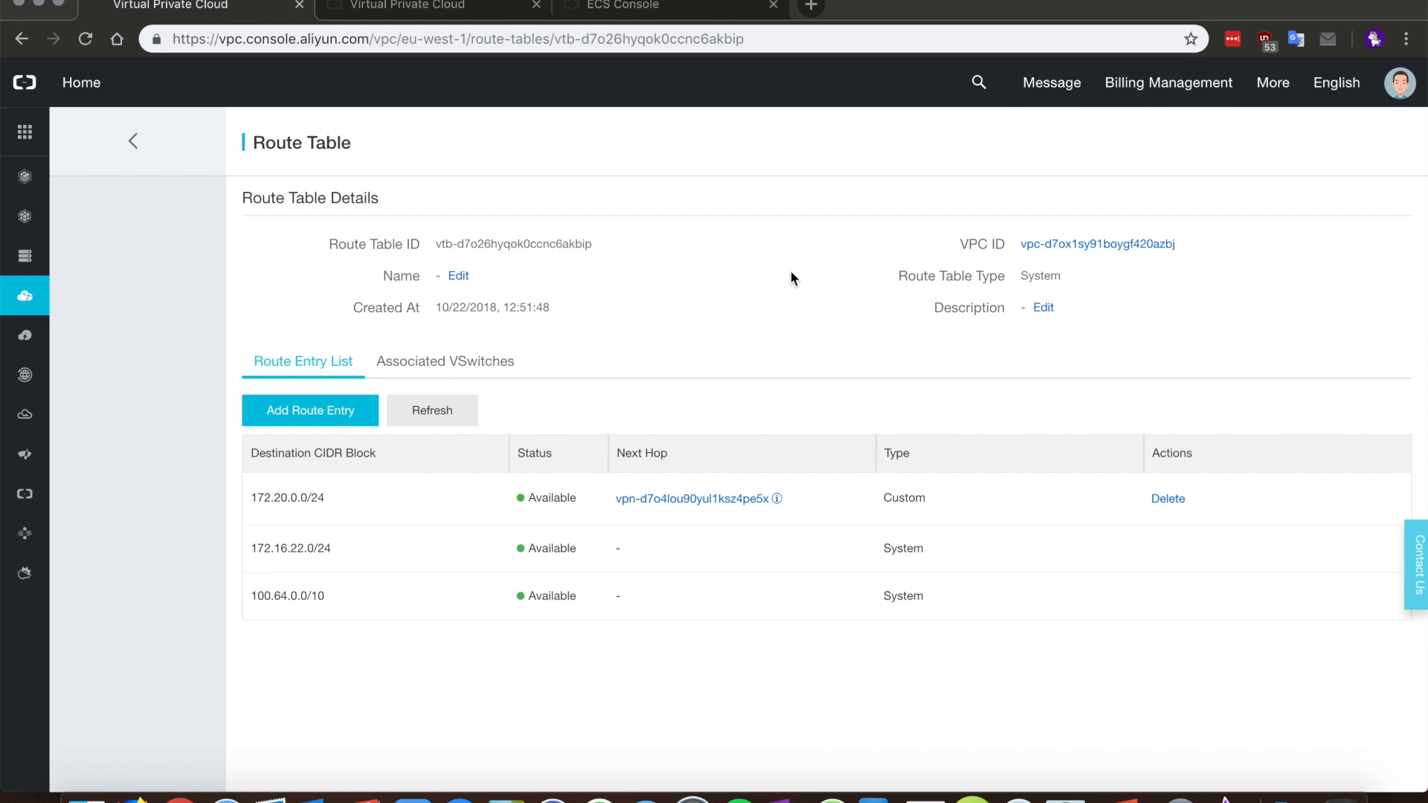
{"action": "left_click", "coordinate": [640, 11]}
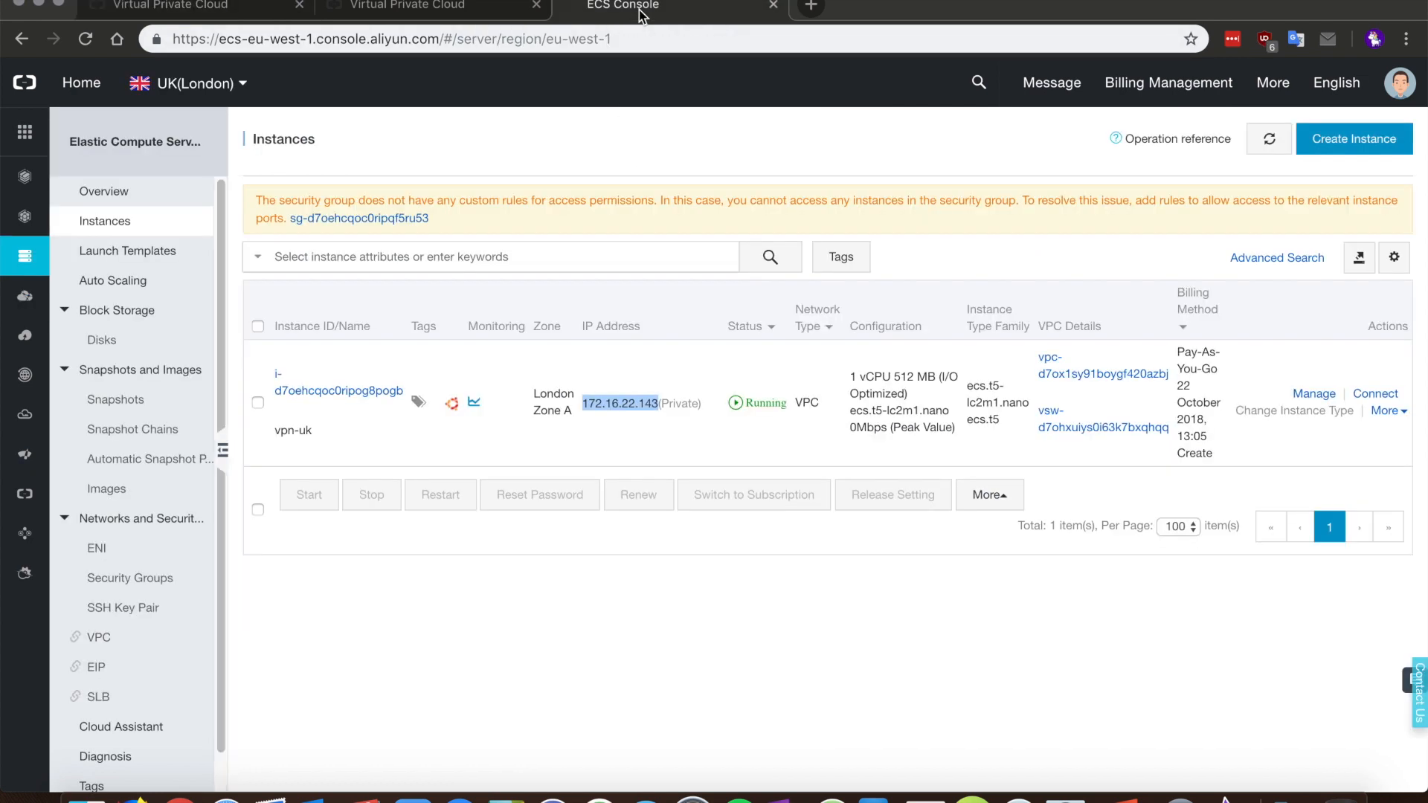
Step: Open a VNC remote console to the vpn-uk instance
{"action": "left_click", "coordinate": [1374, 394]}
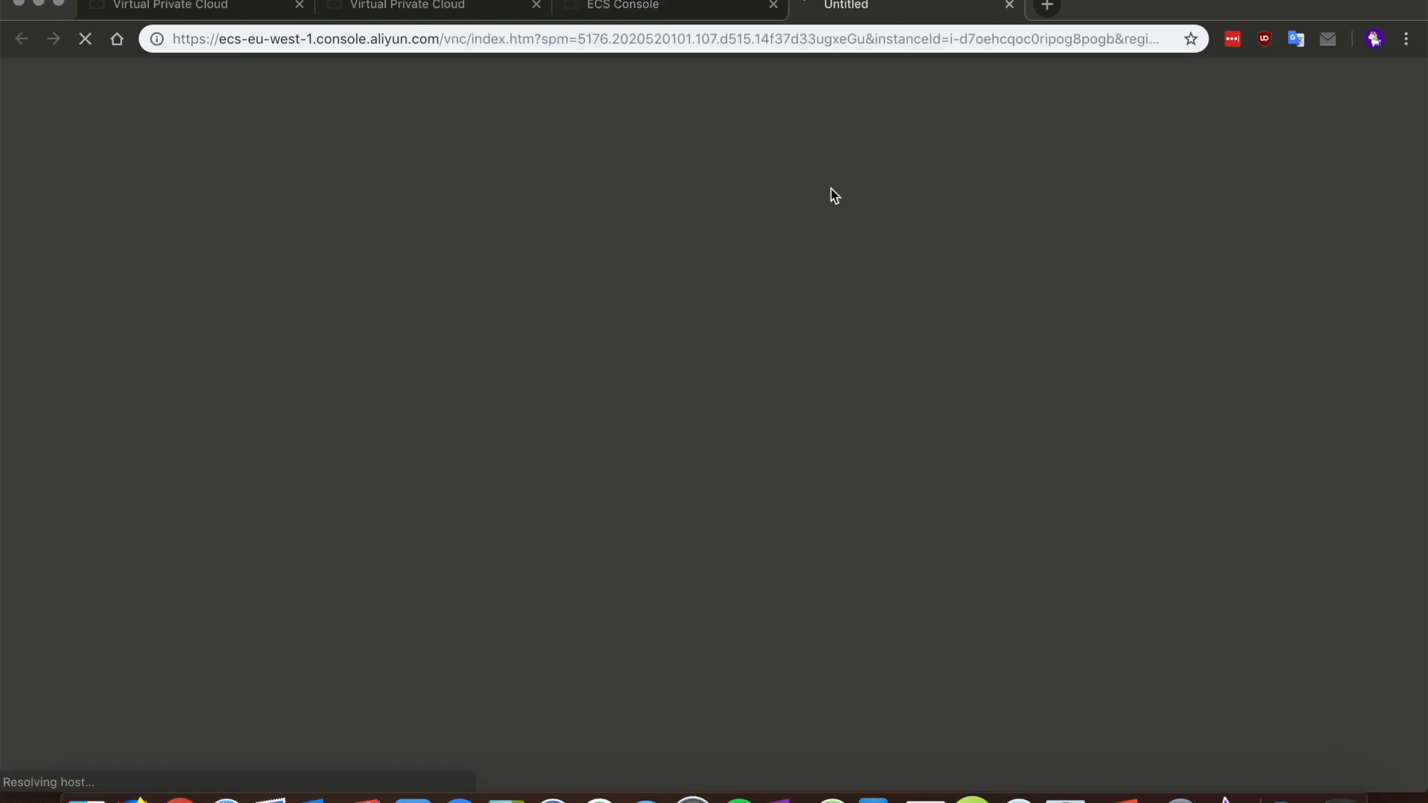
{"action": "left_click", "coordinate": [693, 12]}
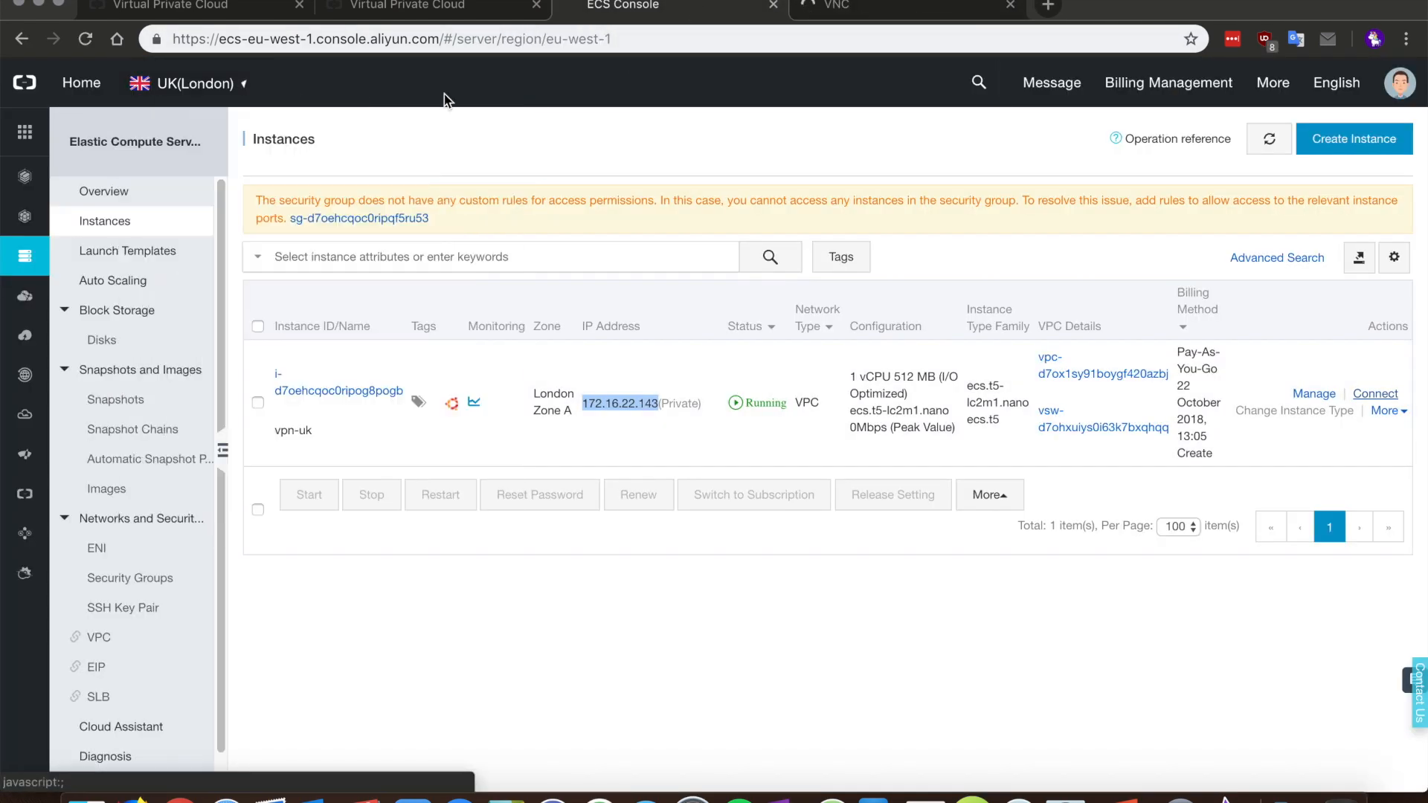
{"action": "left_click", "coordinate": [881, 14]}
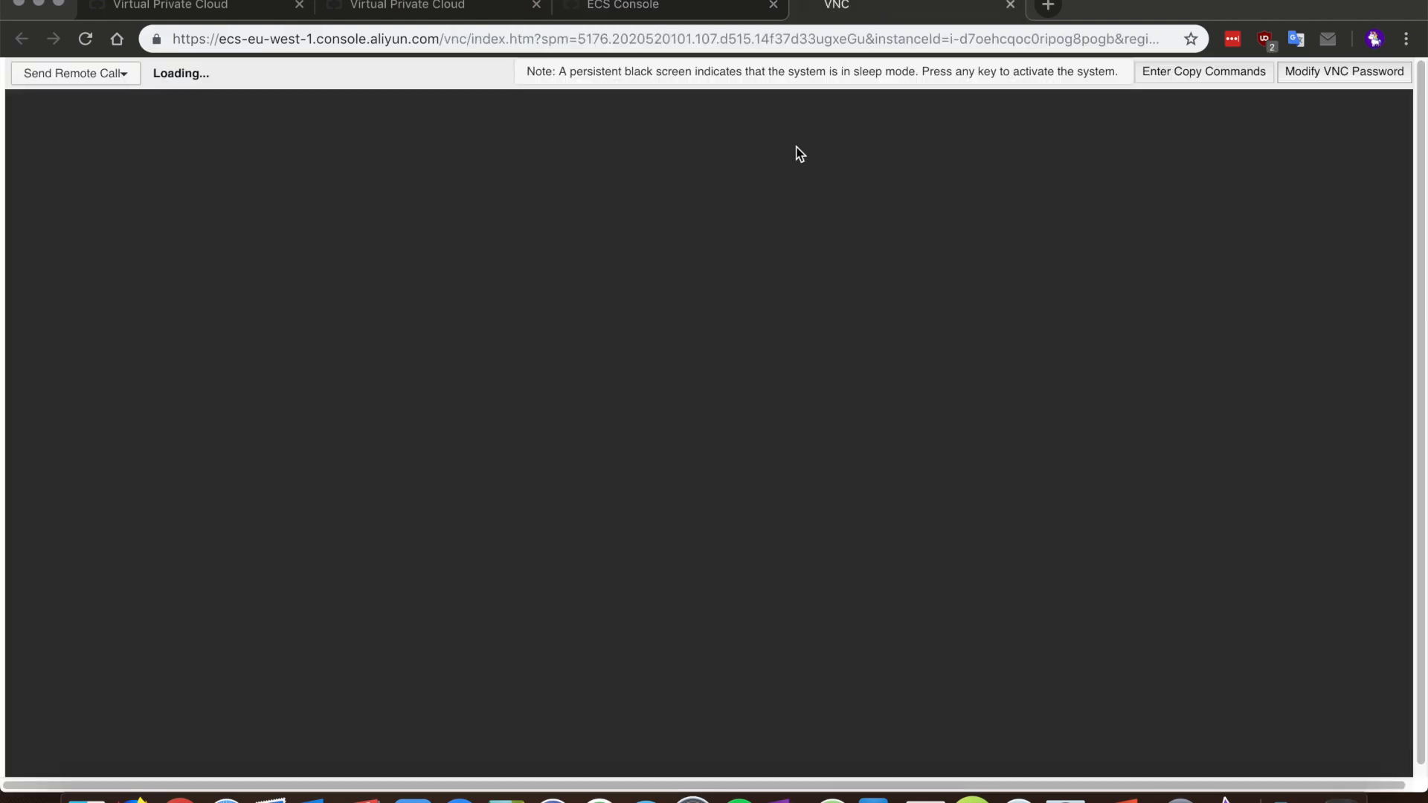
{"action": "left_click", "coordinate": [123, 78]}
{"action": "left_click", "coordinate": [111, 104]}
Step: Log in with the VNC password and run ifconfig, showing eth0 at 172.16.22.143
{"action": "left_click", "coordinate": [722, 189]}
{"action": "type", "text": "******"}
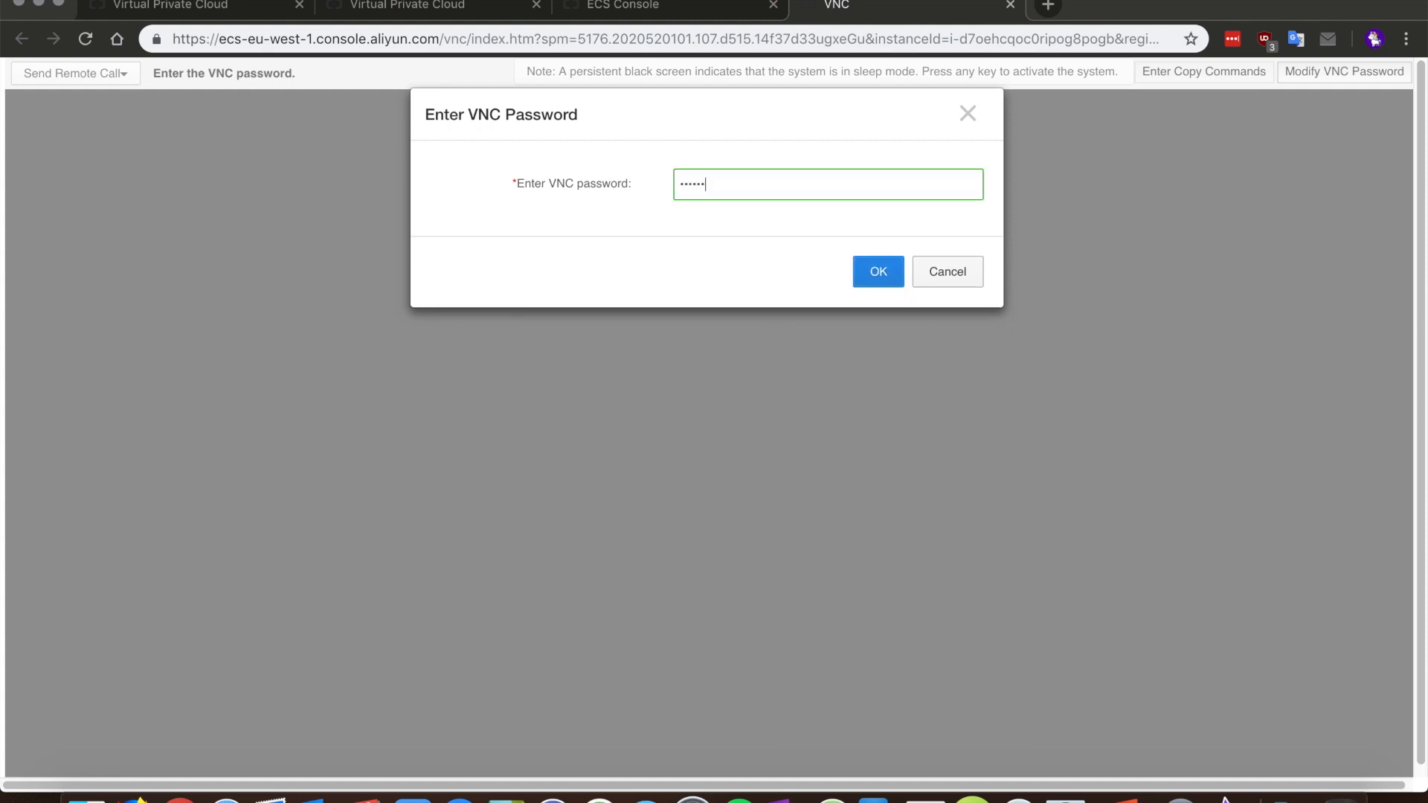
{"action": "left_click", "coordinate": [878, 272]}
{"action": "type", "text": "ifconfig"}
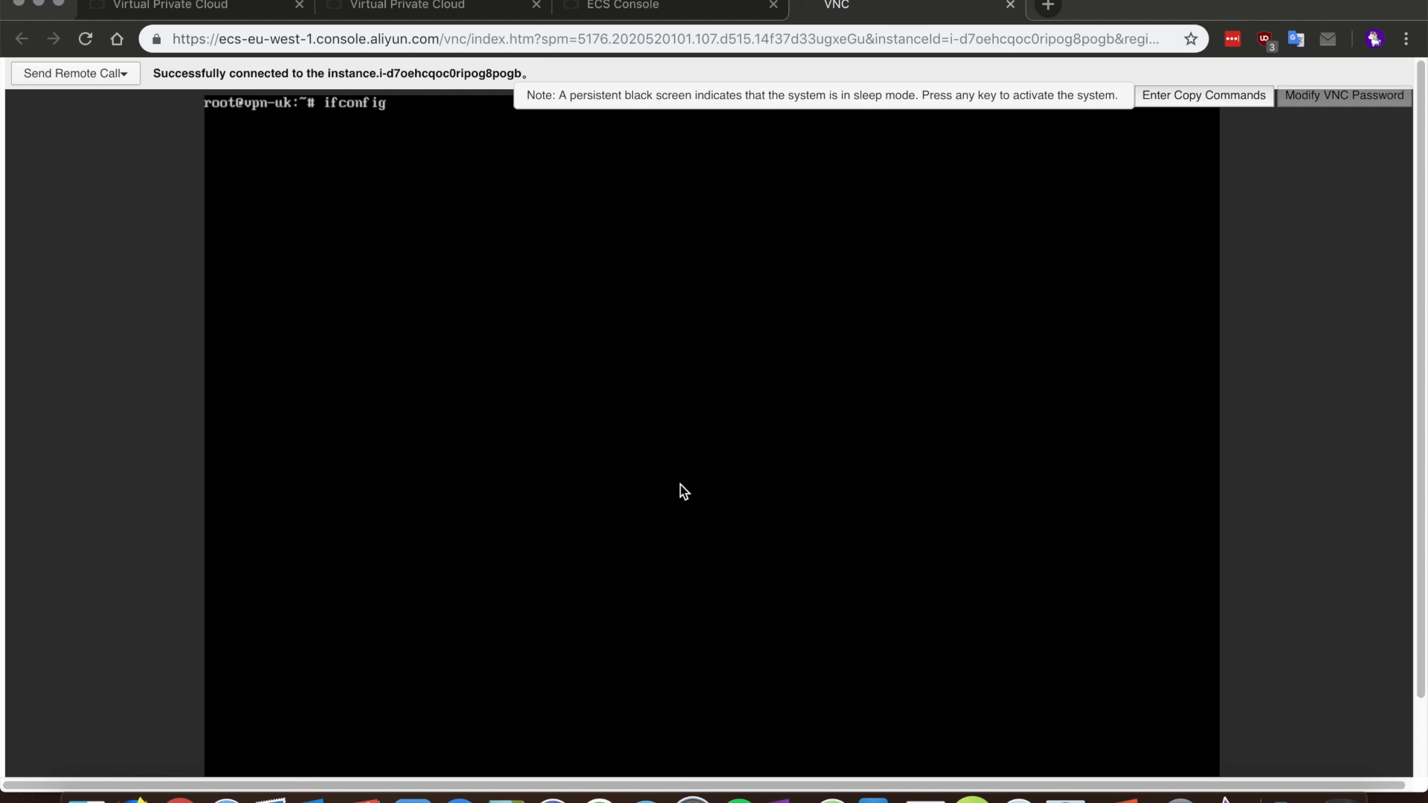
{"action": "key", "text": "Return"}
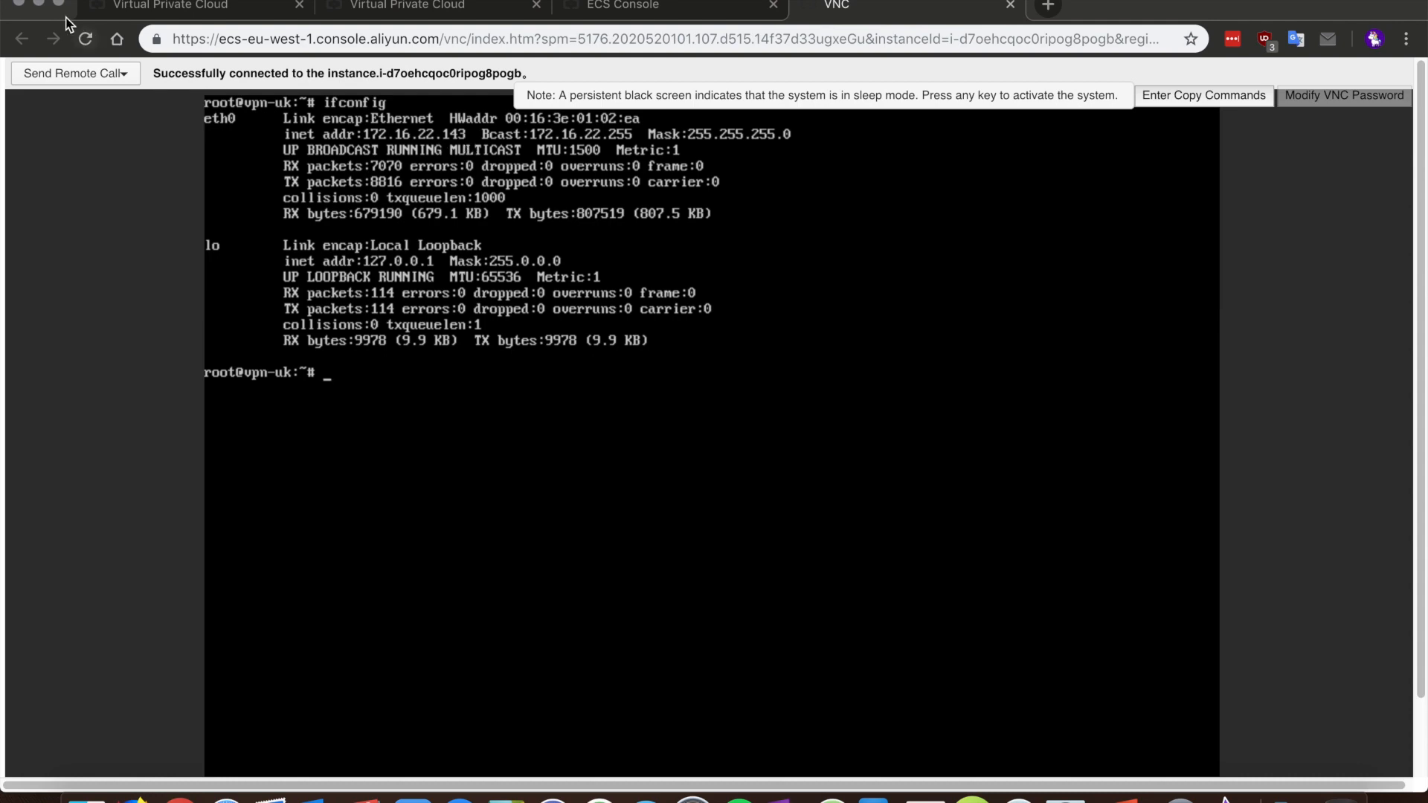
Step: In the ECS Console, select the Germany instance's private IP 172.20.0.45
{"action": "left_click", "coordinate": [38, 4]}
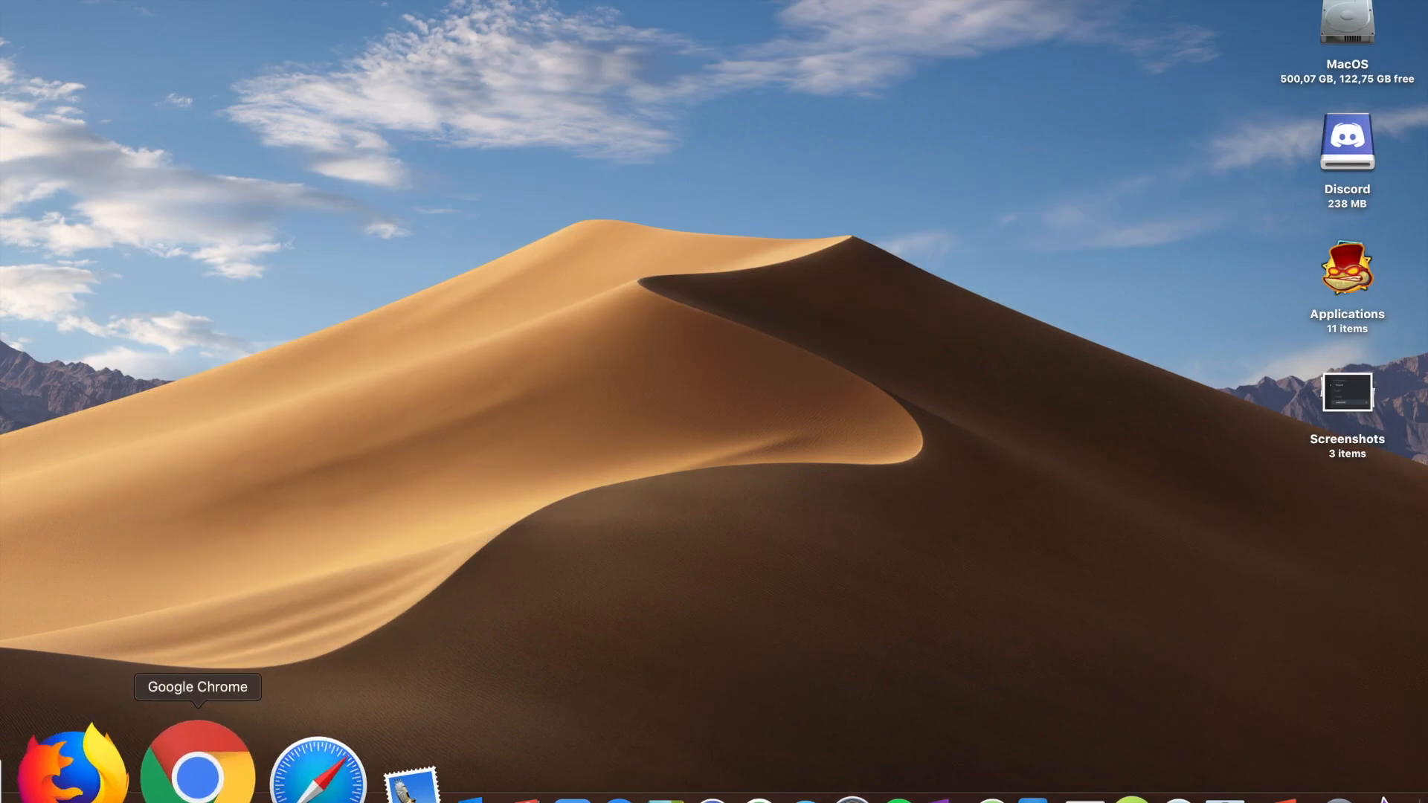
{"action": "right_click", "coordinate": [209, 766]}
{"action": "left_click", "coordinate": [226, 510]}
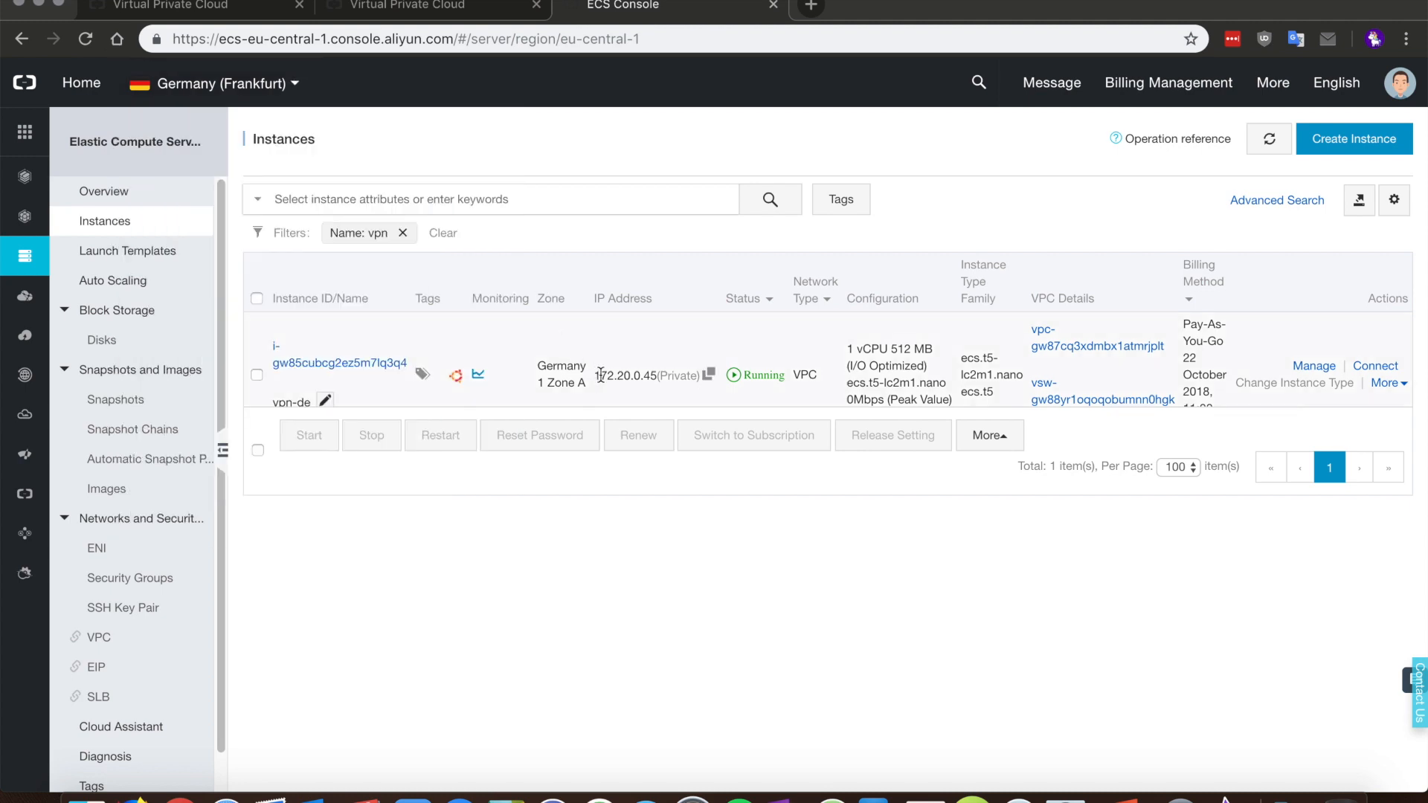
{"action": "left_click_drag", "start_coordinate": [594, 376], "coordinate": [663, 391]}
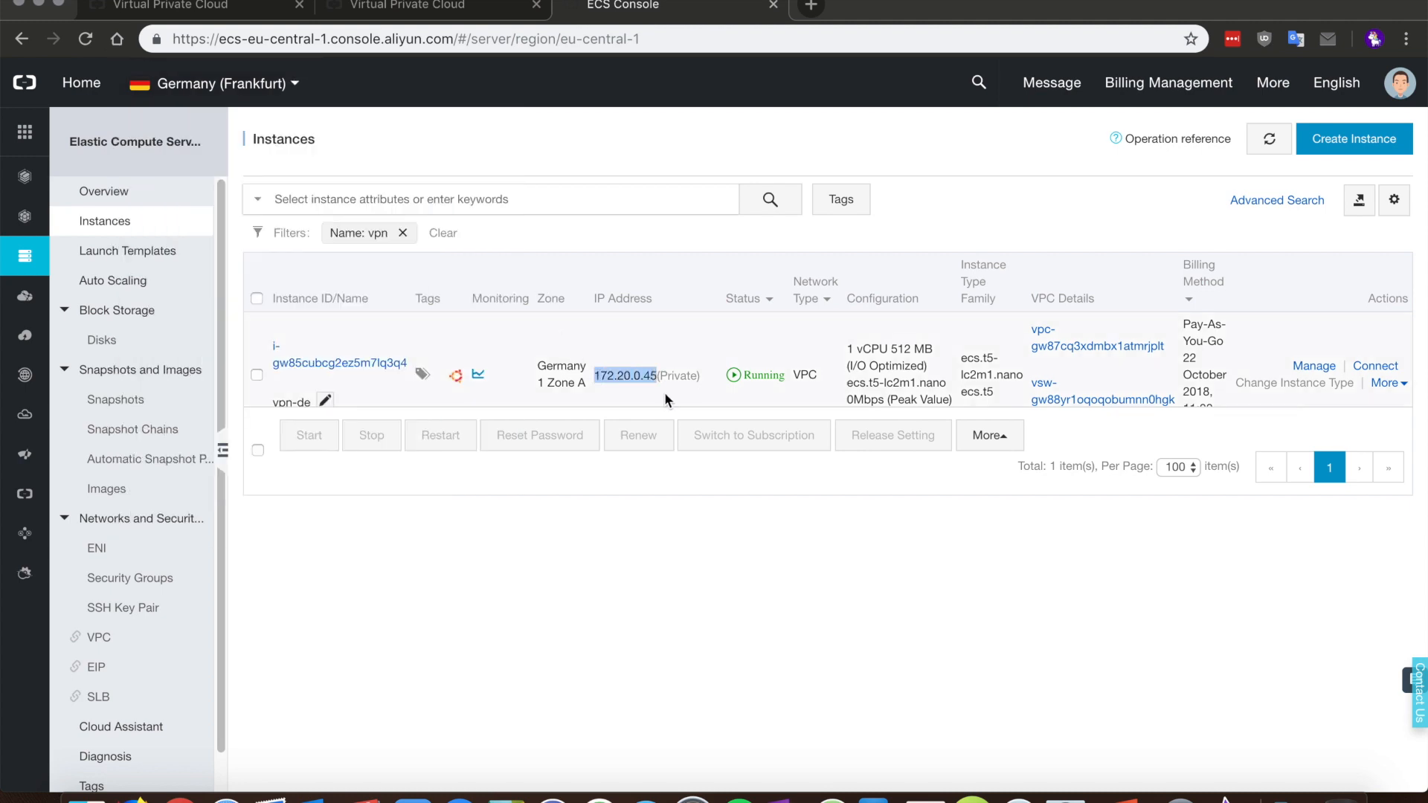
Step: From the UK instance console, ping 172.20.0.45
{"action": "left_click", "coordinate": [41, 8]}
{"action": "right_click", "coordinate": [174, 786]}
{"action": "left_click", "coordinate": [214, 546]}
{"action": "type", "text": "ping 172.20.0.45"}
{"action": "key", "text": "Return"}
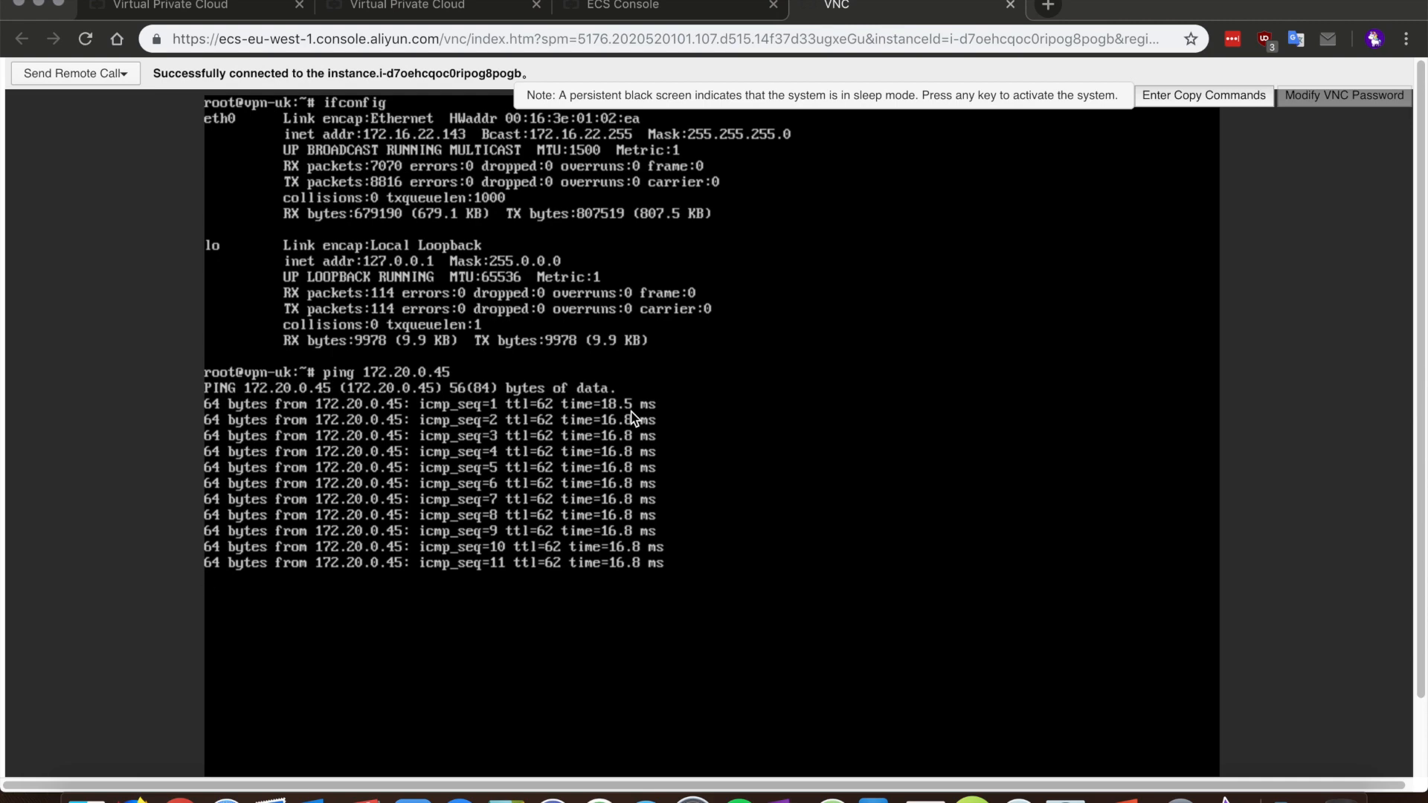
Step: Minimize the UK console and bring the ECS Console window back to front
{"action": "left_click", "coordinate": [39, 6]}
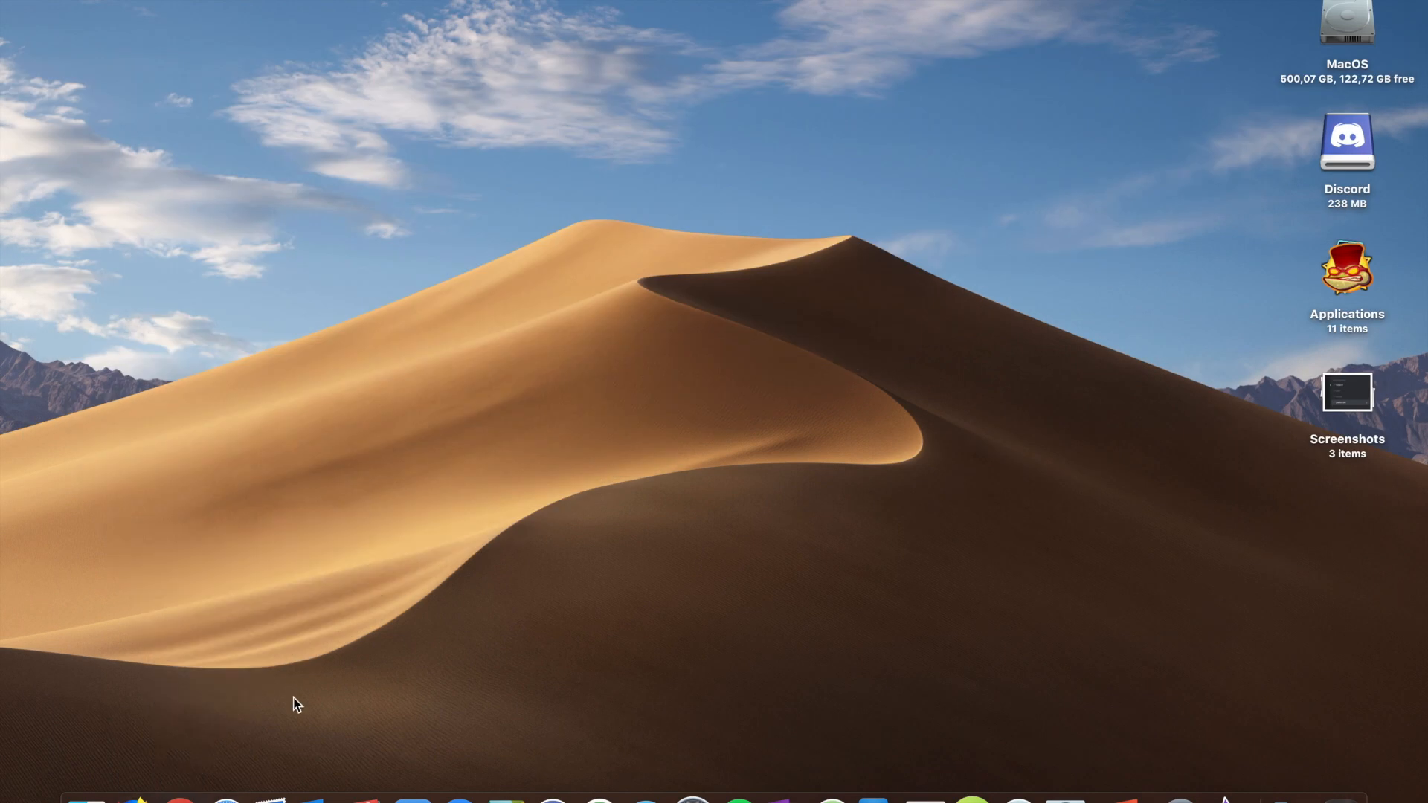
{"action": "right_click", "coordinate": [177, 773]}
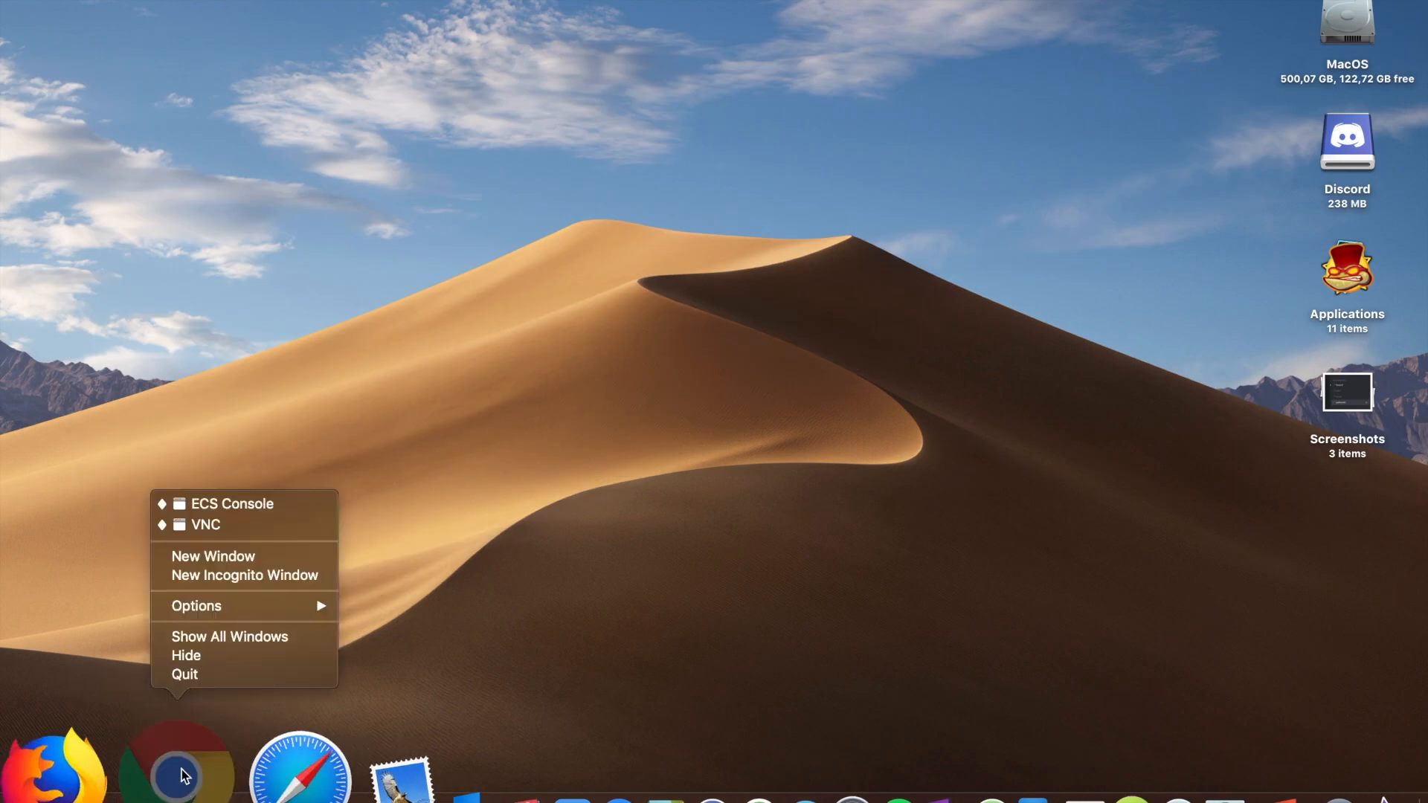
{"action": "left_click", "coordinate": [214, 505]}
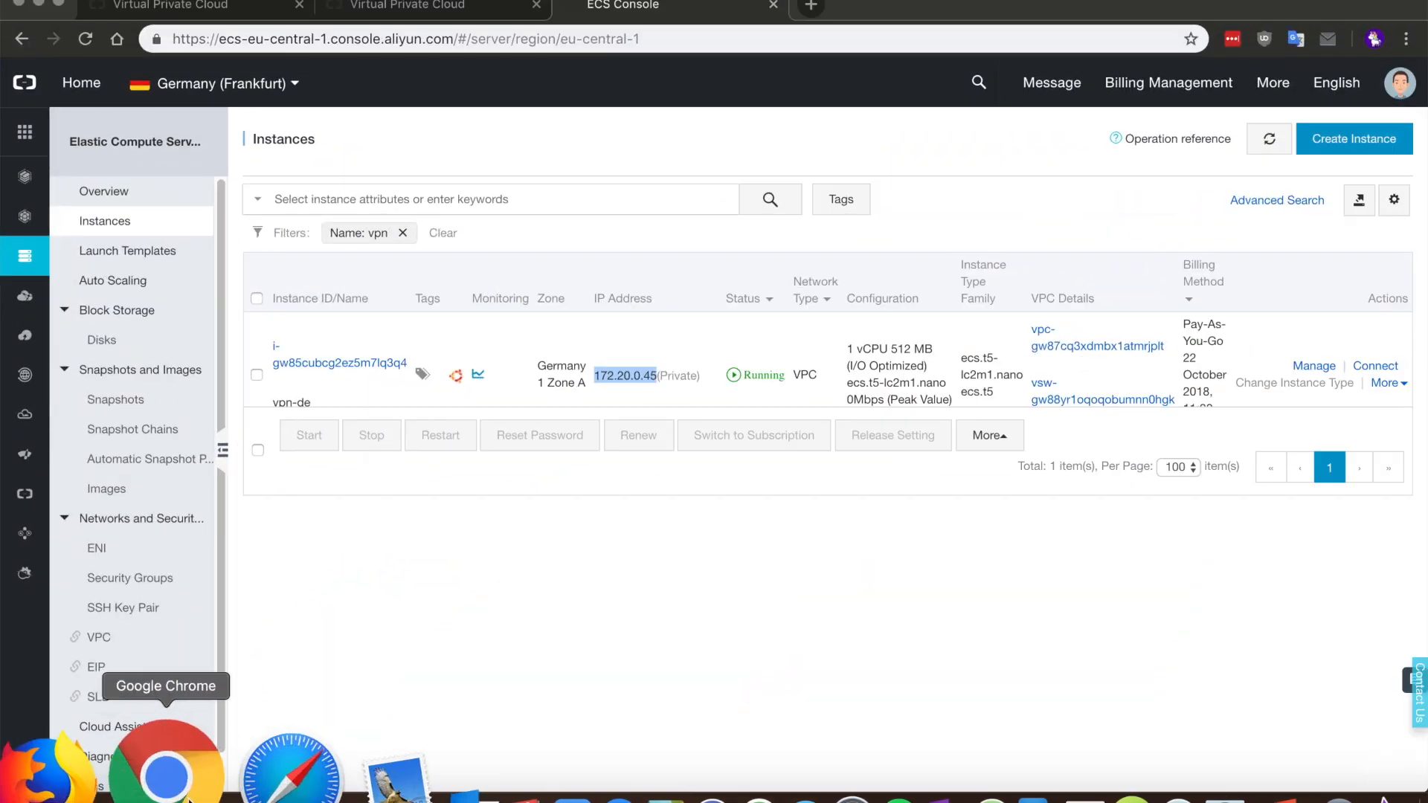
Step: Connect to the vpn-de instance's console with the VNC password and run ifconfig, showing 172.20.0.45
{"action": "left_click", "coordinate": [1373, 366]}
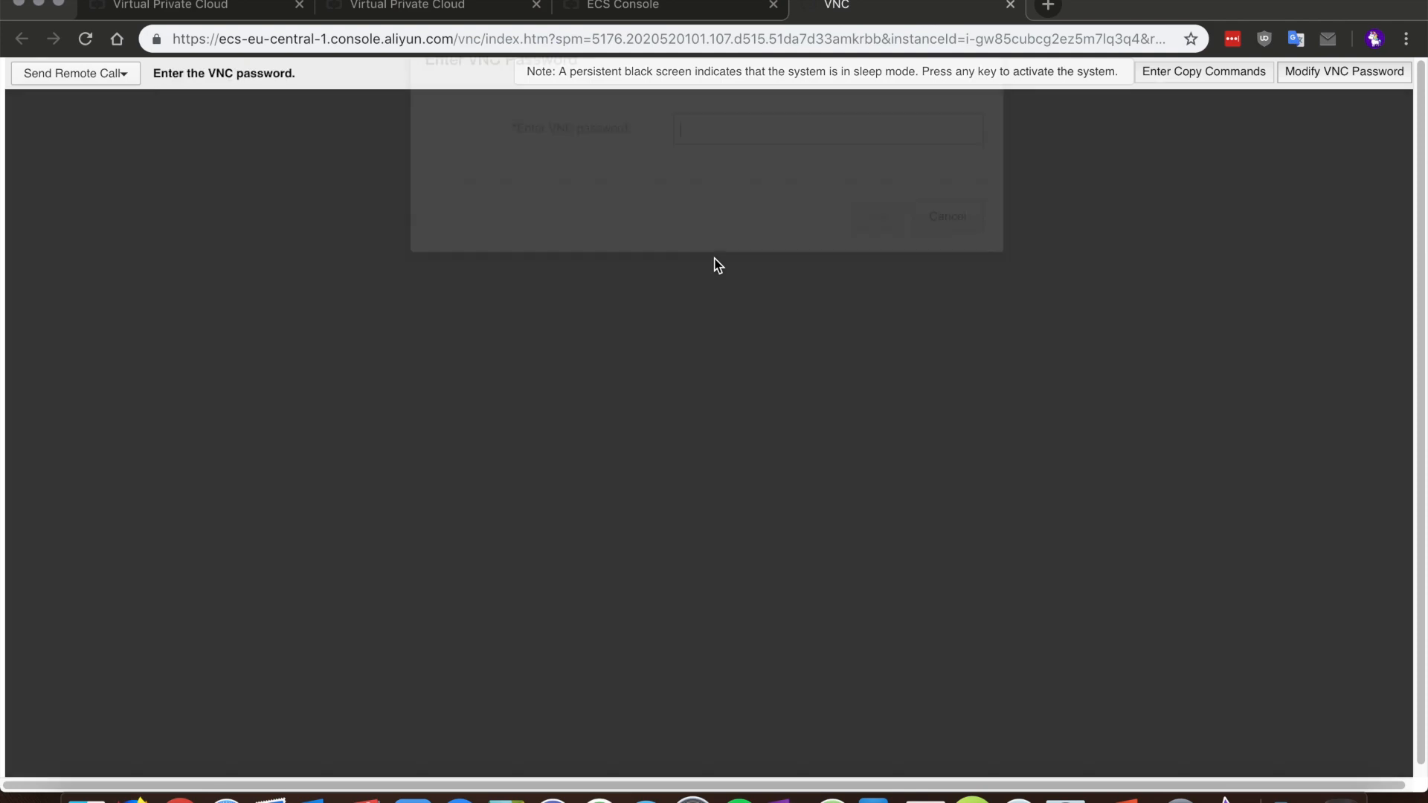
{"action": "type", "text": "******"}
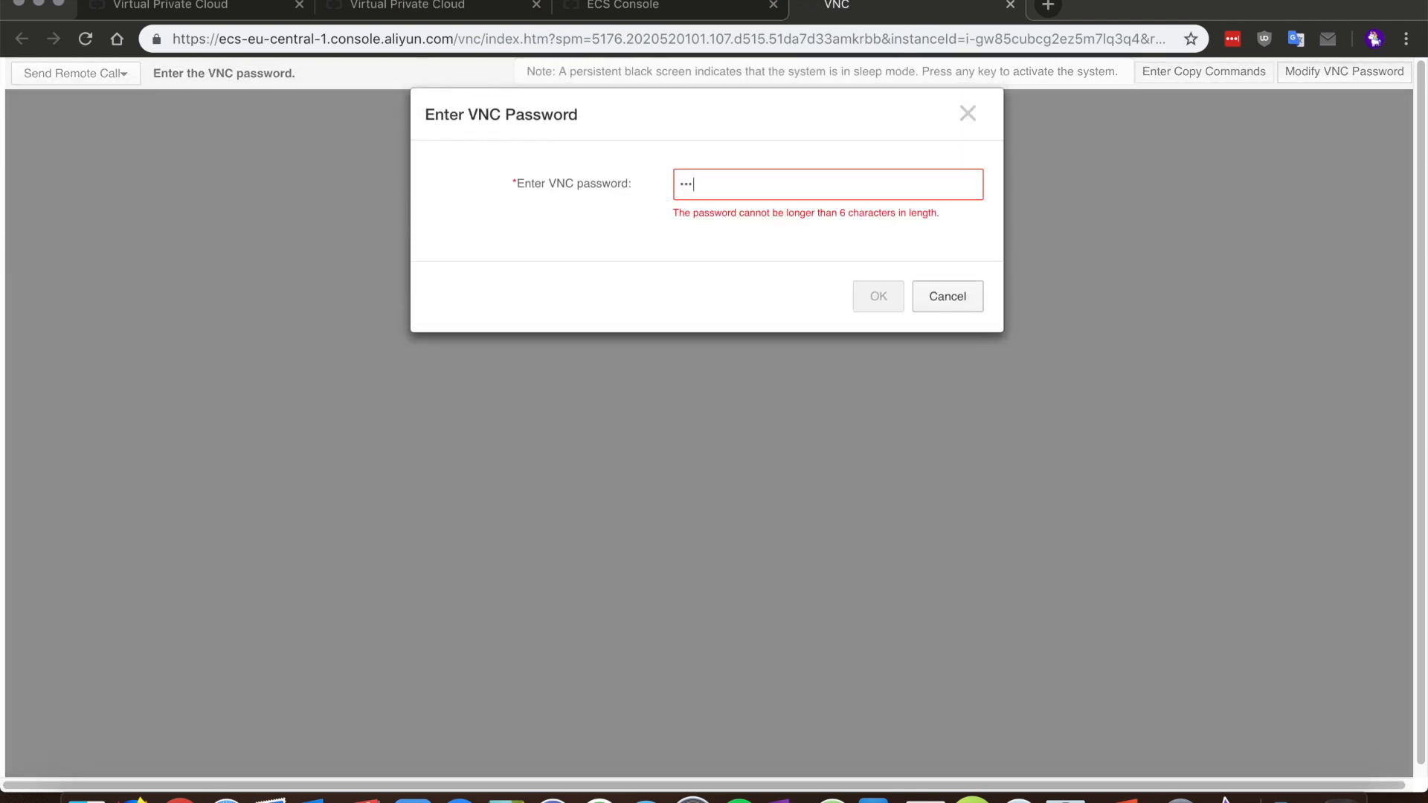
{"action": "left_click", "coordinate": [878, 271]}
{"action": "type", "text": "ifconfig"}
{"action": "key", "text": "Return"}
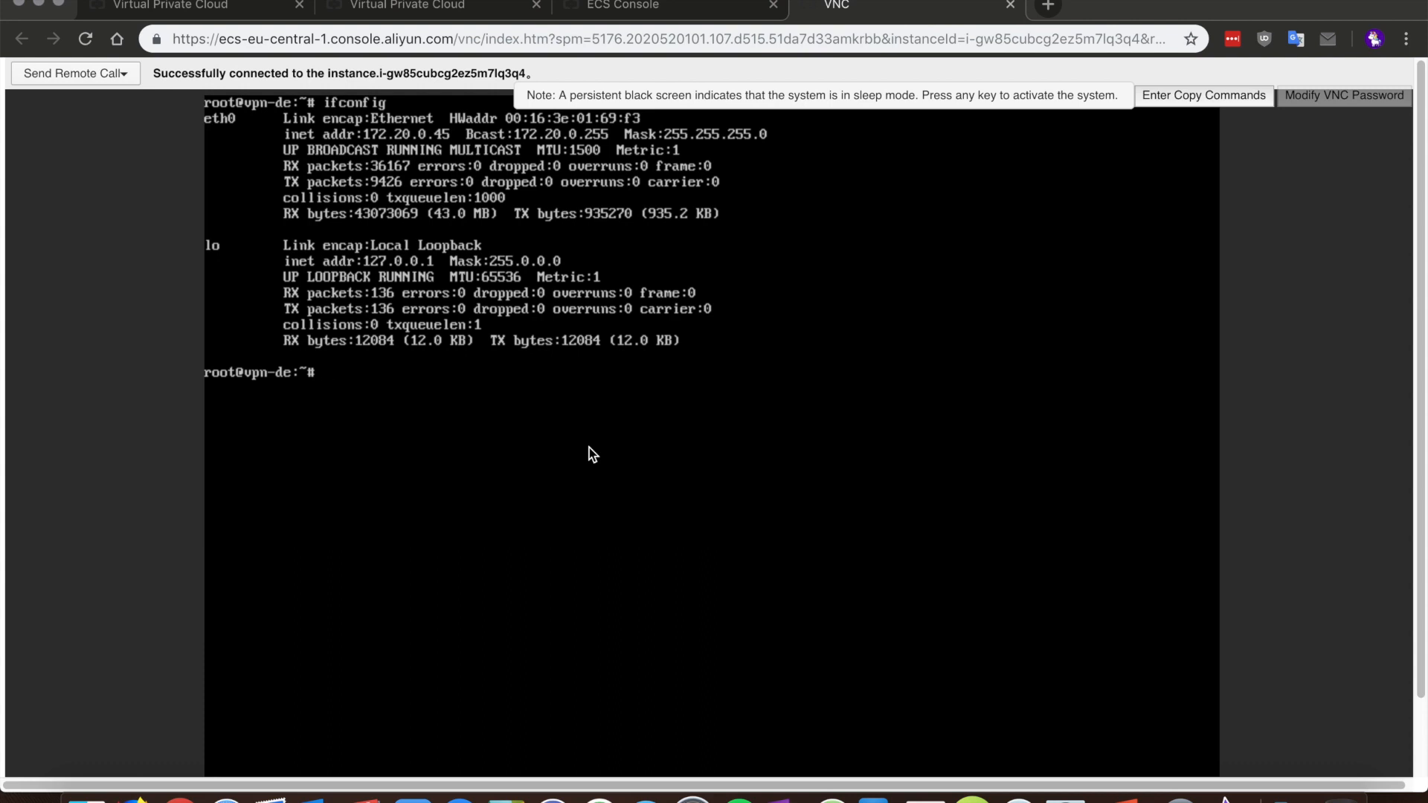
Step: Rerun ping 172.16.22.143 from shell history to reach the UK instance
{"action": "key", "text": "Up"}
{"action": "key", "text": "Up"}
{"action": "key", "text": "Up"}
{"action": "key", "text": "Up"}
{"action": "key", "text": "Up"}
{"action": "key", "text": "Up"}
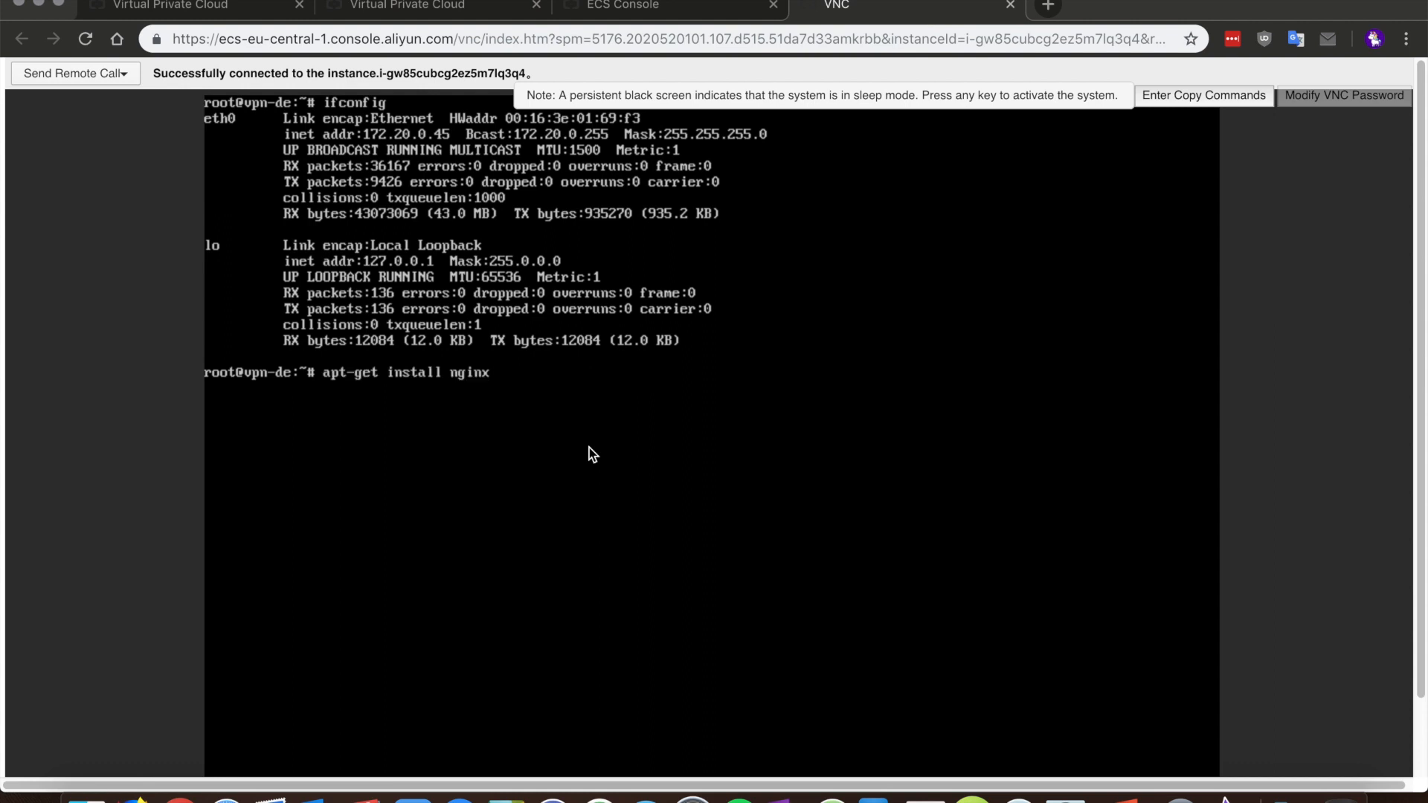
{"action": "key", "text": "Up"}
{"action": "key", "text": "Up"}
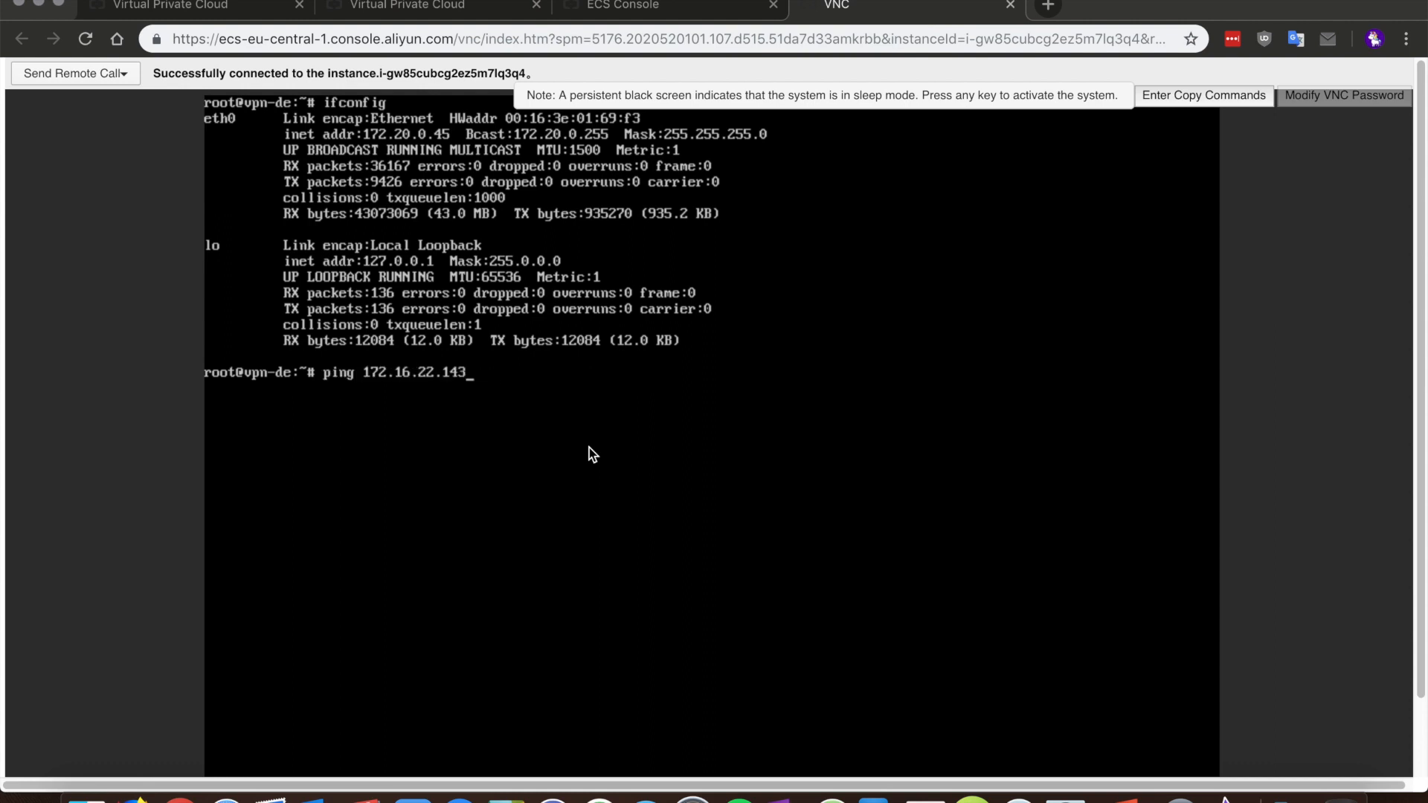
{"action": "key", "text": "Return"}
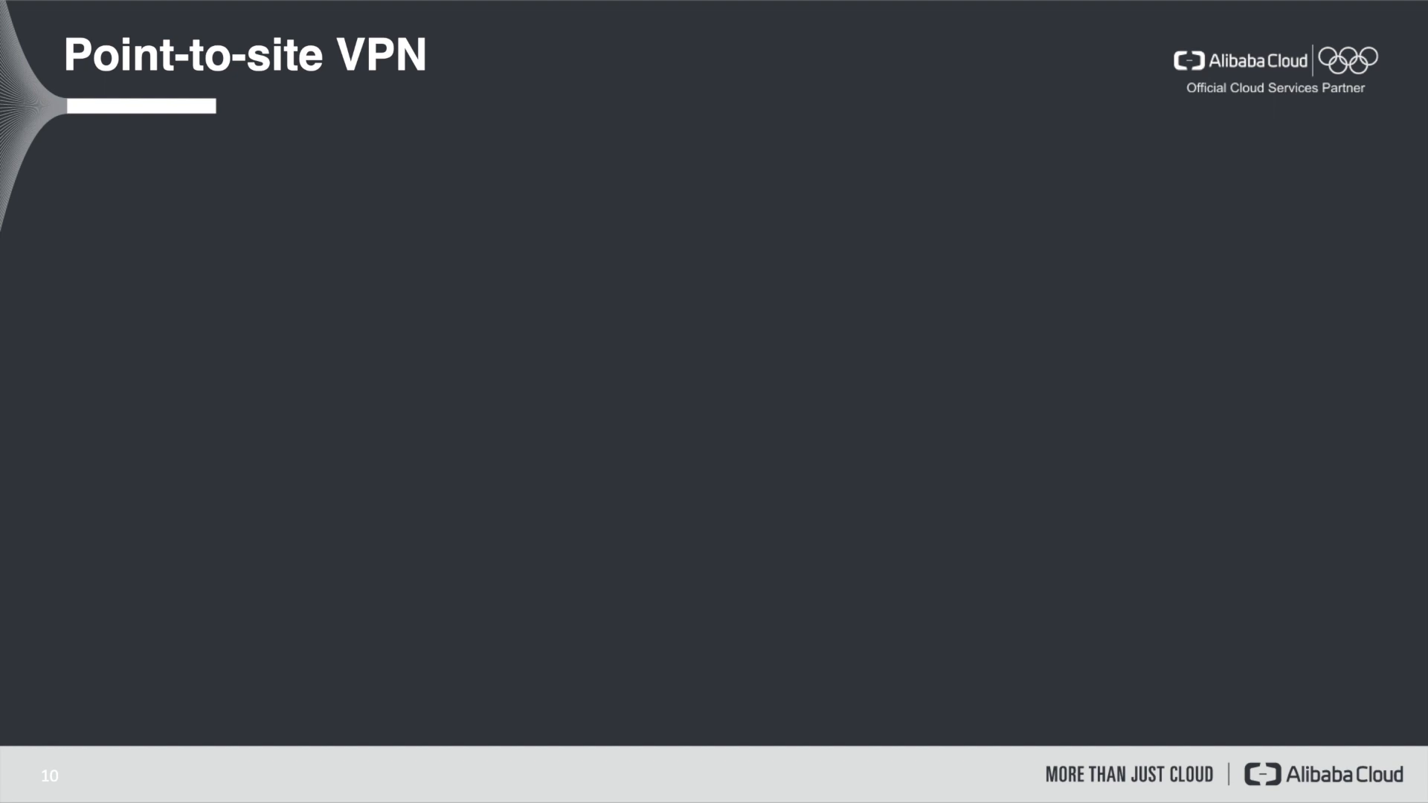
Step: Build the Point-to-site VPN diagram with Android, iOS, Windows and macOS clients, then advance to slide 11
{"action": "key", "text": "Right"}
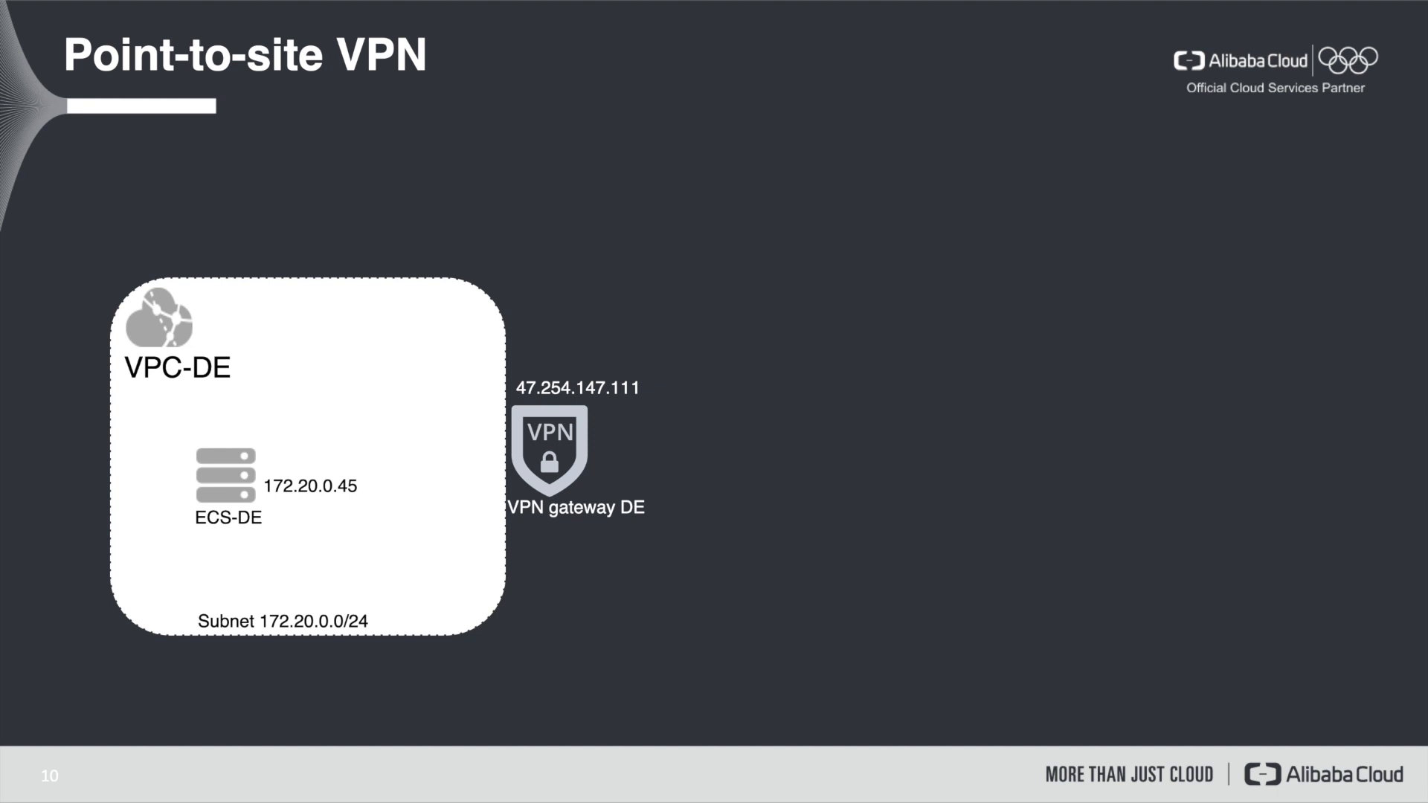
{"action": "key", "text": "Right"}
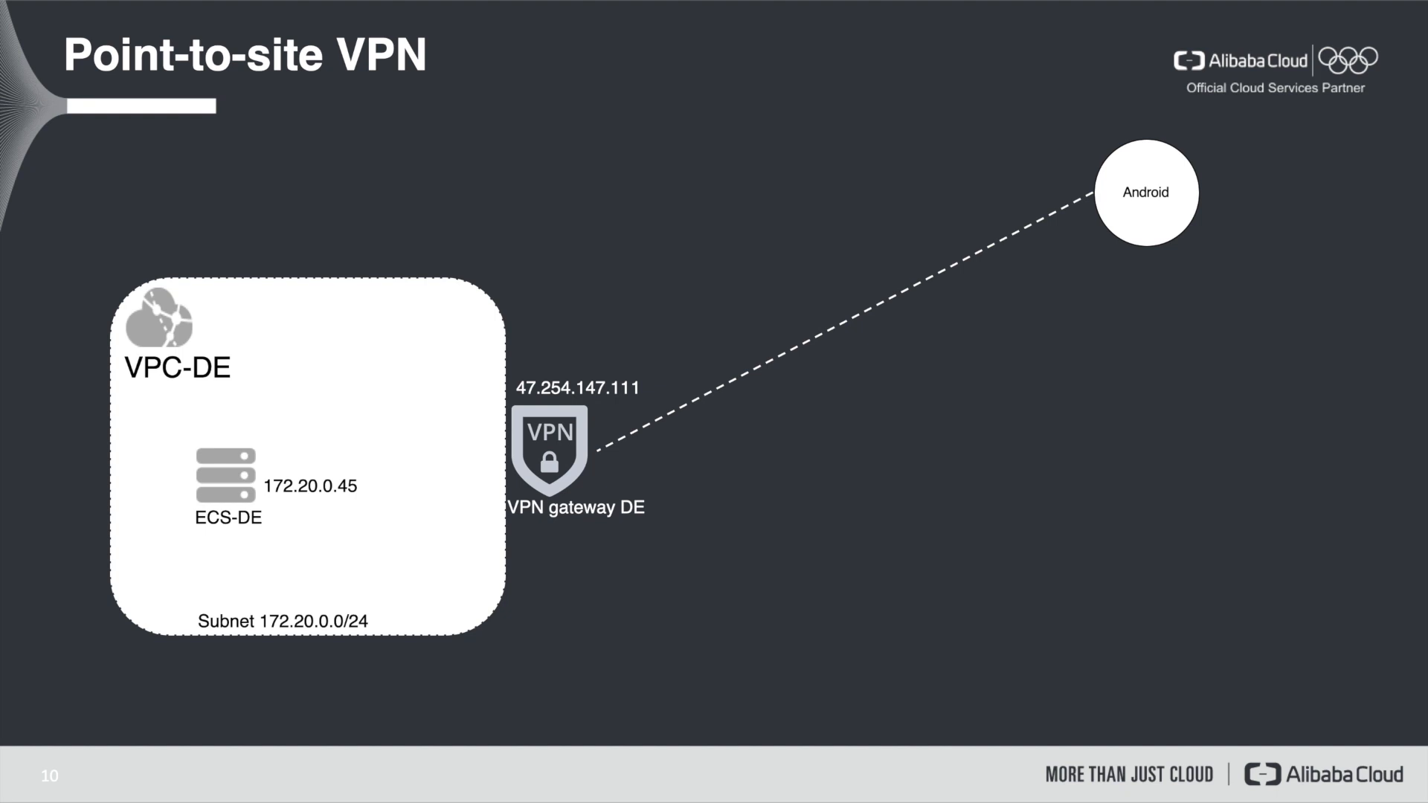
{"action": "key", "text": "Right"}
{"action": "key", "text": "Right"}
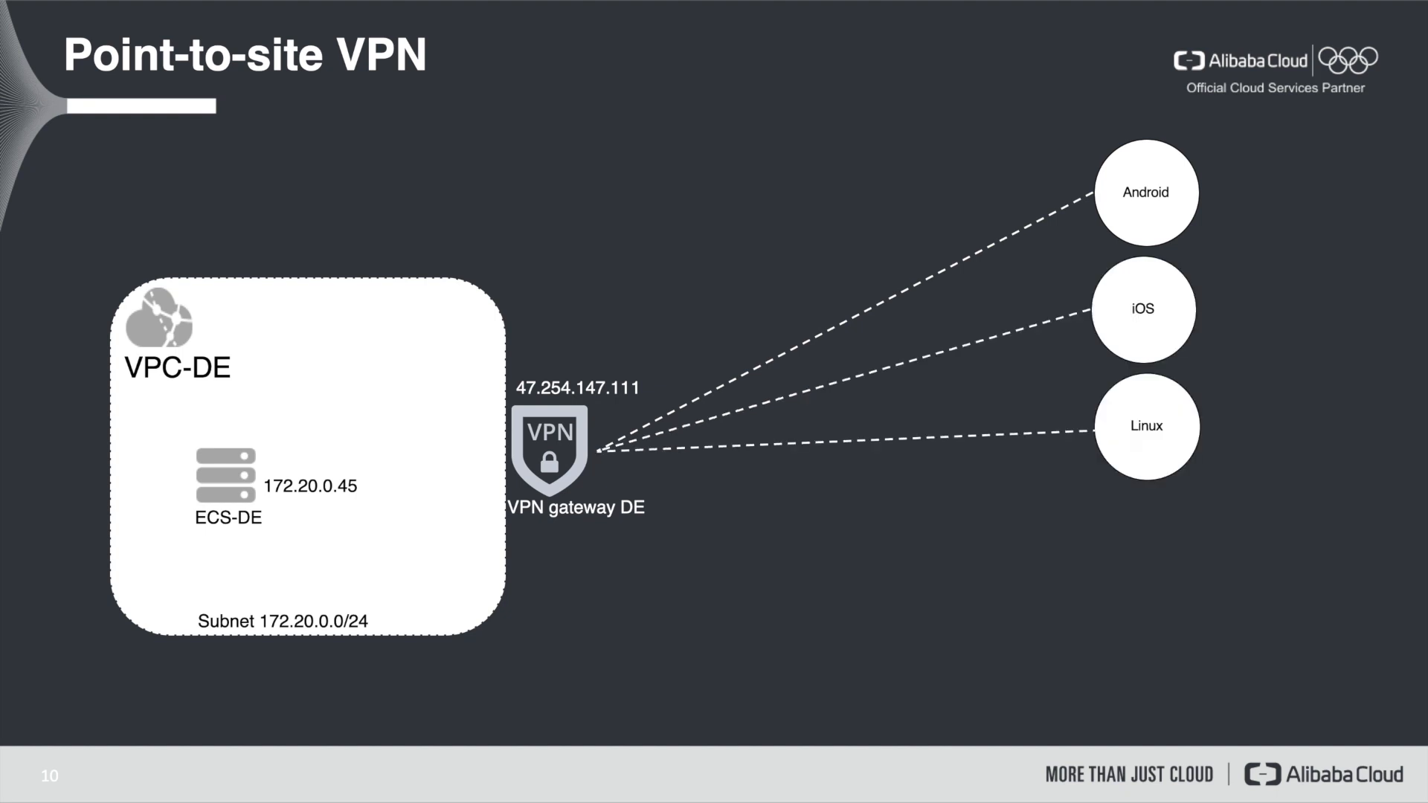
{"action": "key", "text": "Right"}
{"action": "key", "text": "Right"}
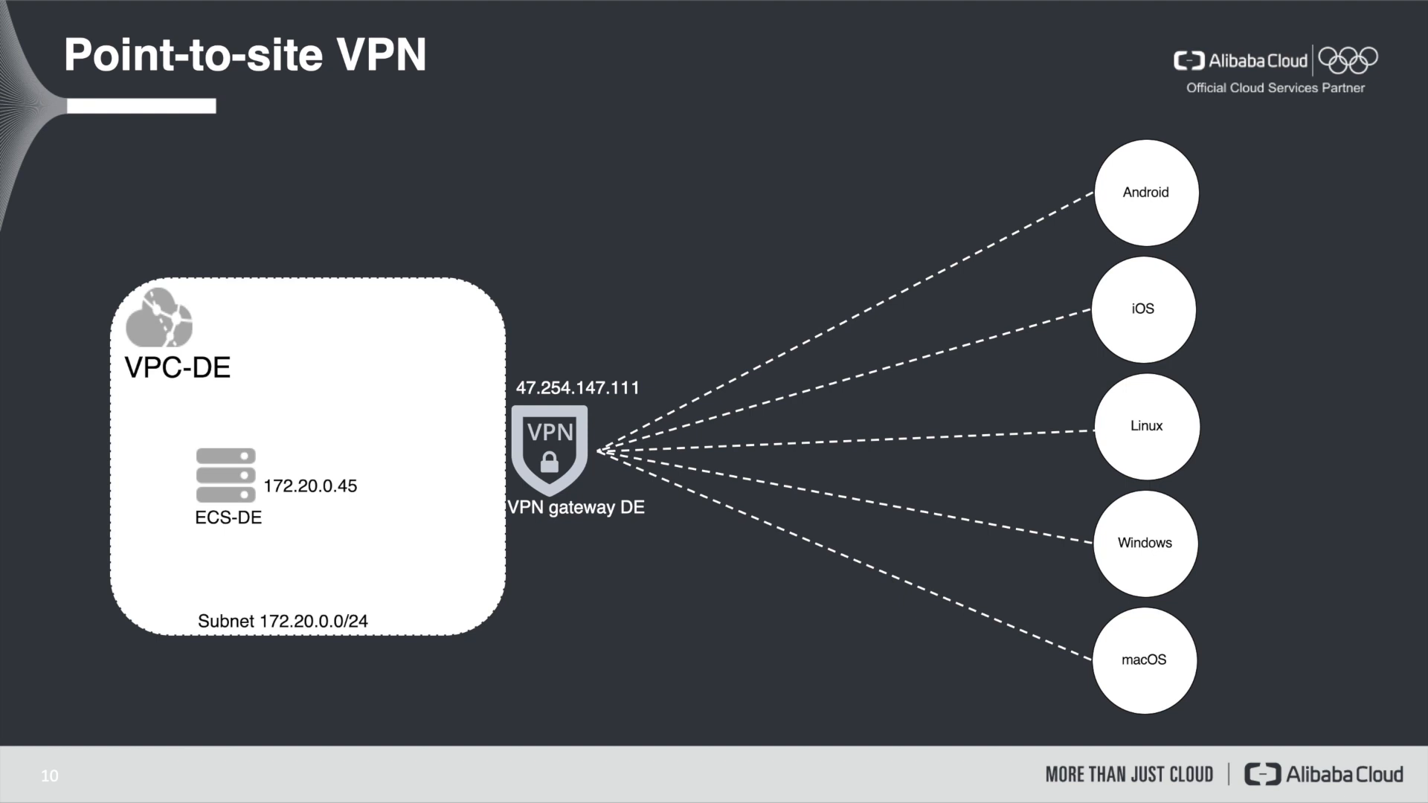
{"action": "key", "text": "Right"}
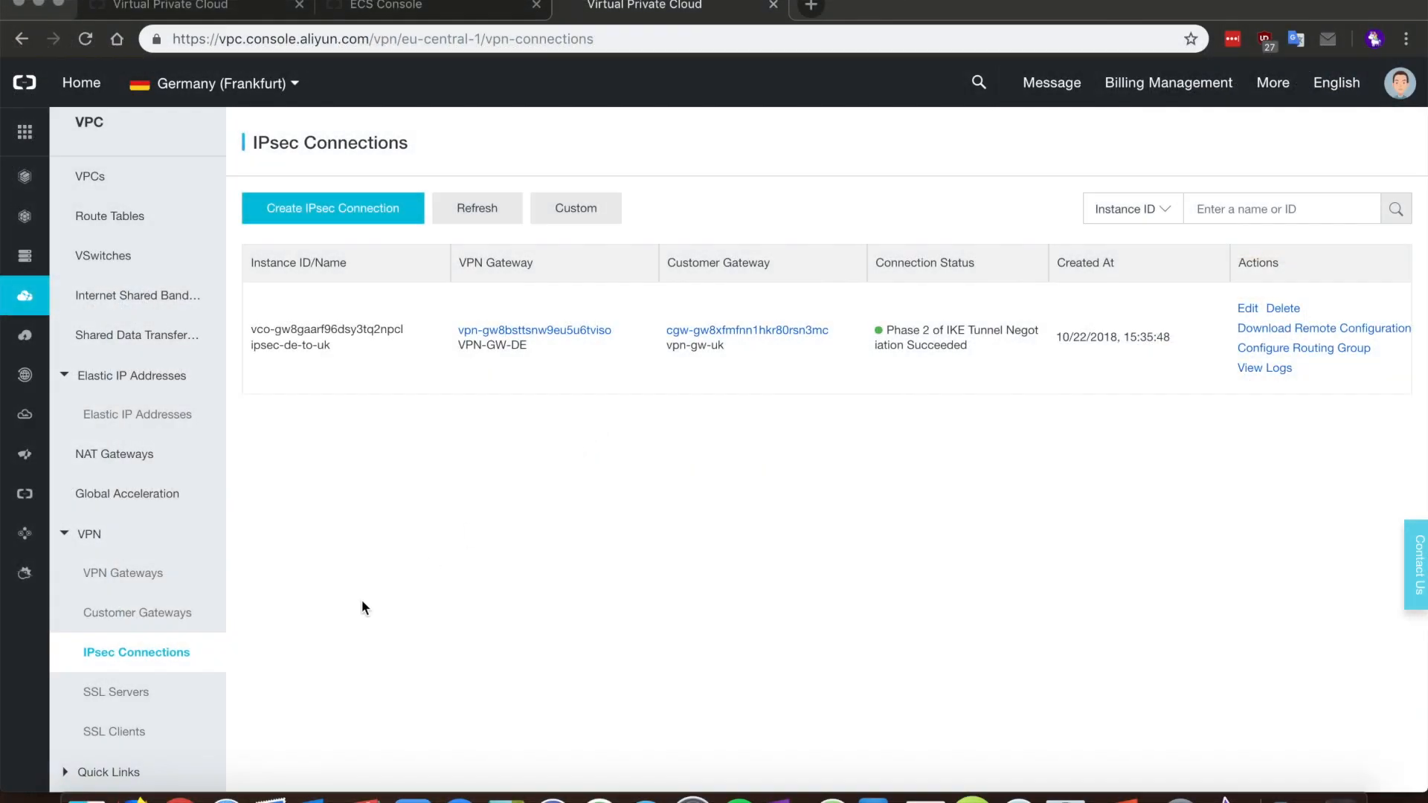
Step: Start a new SSL server named SSL-VPN-DE on gateway VPN-GW-DE
{"action": "left_click", "coordinate": [148, 693]}
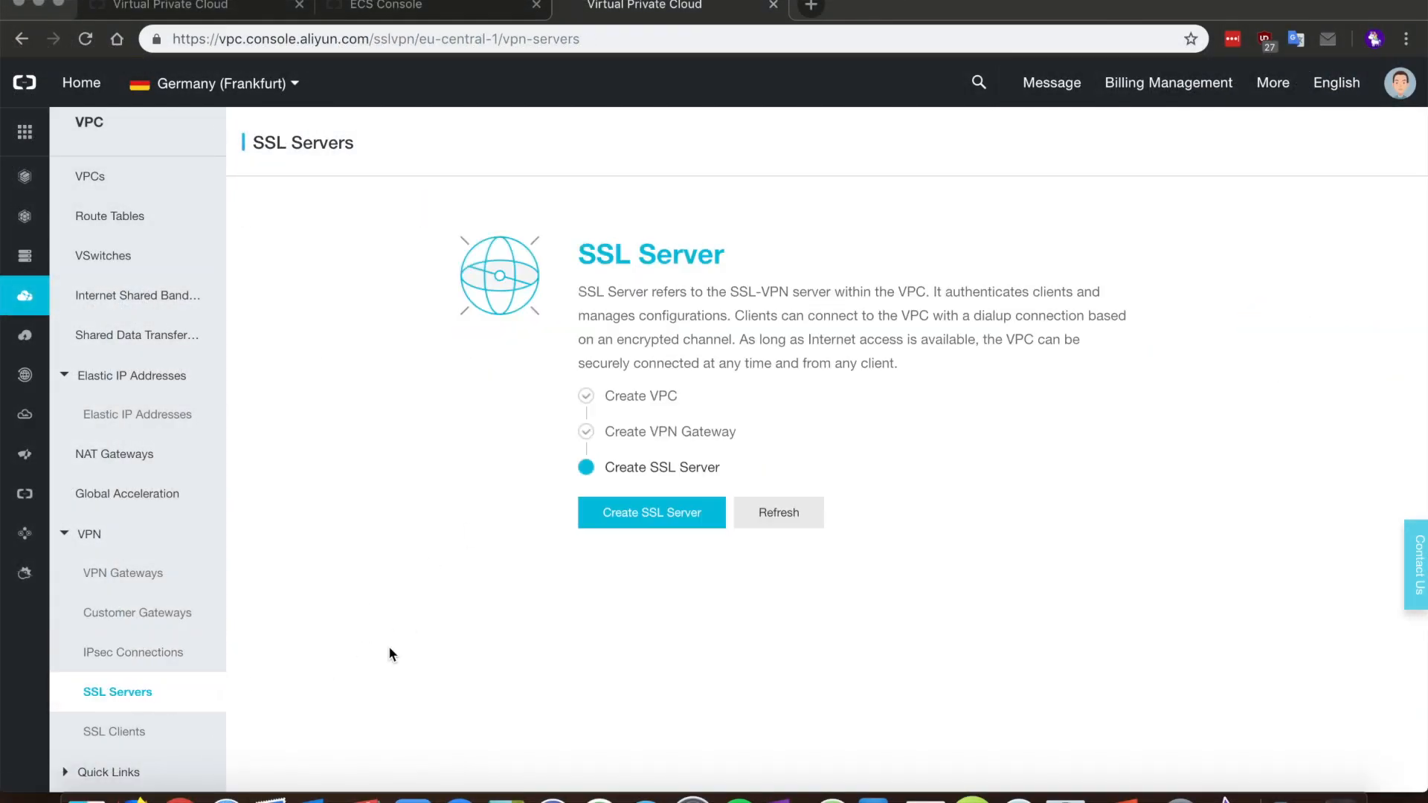
{"action": "left_click", "coordinate": [658, 517]}
{"action": "left_click", "coordinate": [1001, 230]}
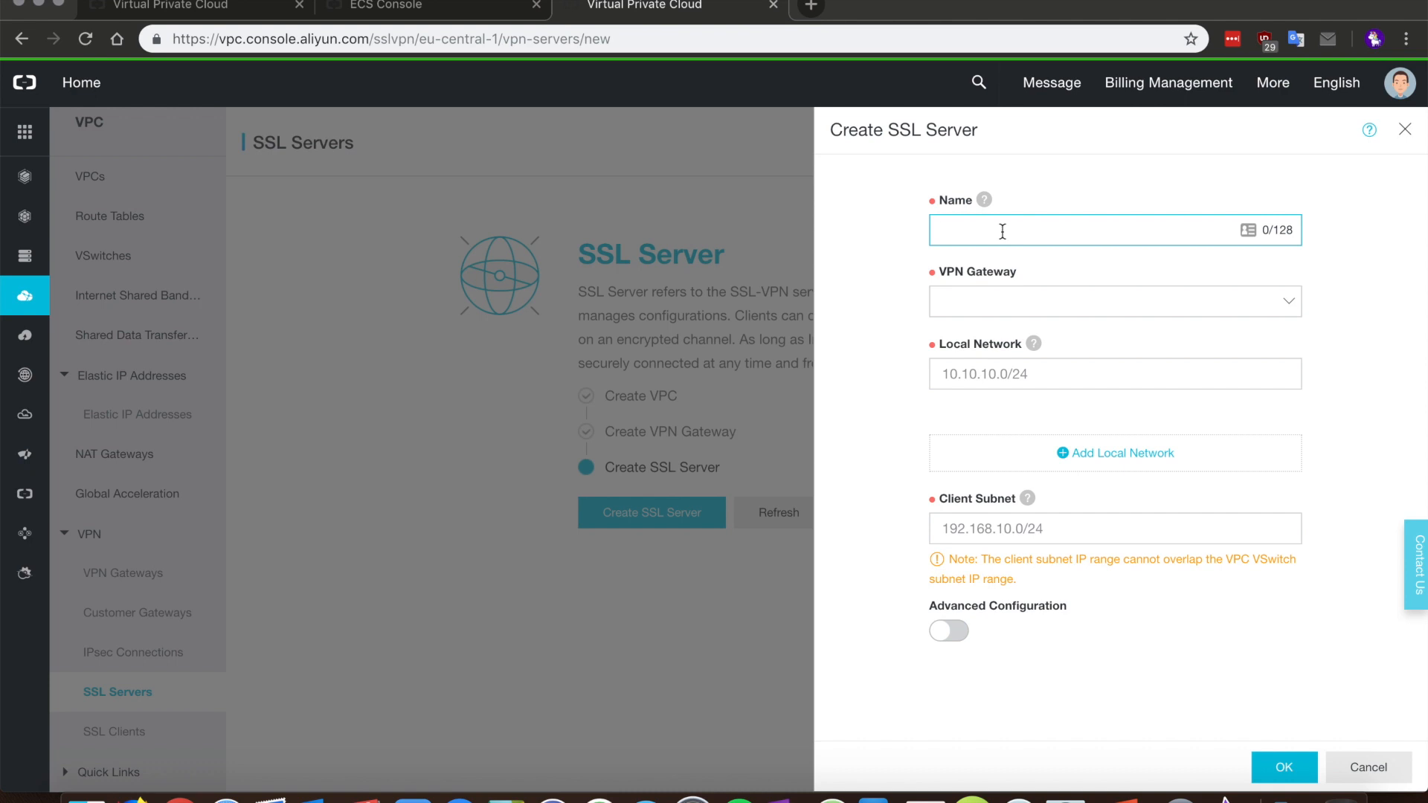
{"action": "type", "text": "SSL-VPN-DE"}
{"action": "left_click", "coordinate": [1041, 297]}
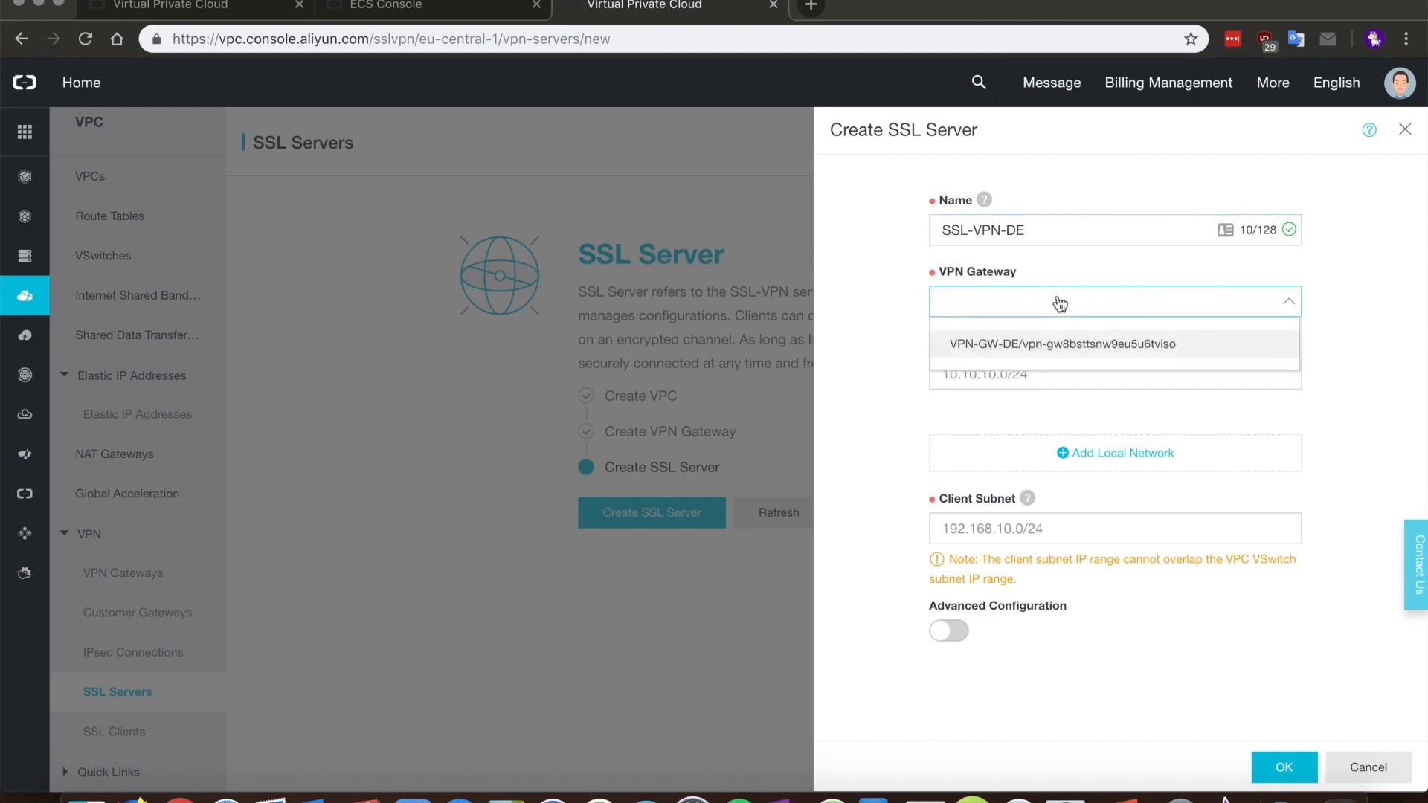
{"action": "left_click", "coordinate": [1051, 336]}
Step: Set the local subnet to 172.20.0.0/24 and the client subnet to 172.20.2.0/24
{"action": "left_click", "coordinate": [1041, 377]}
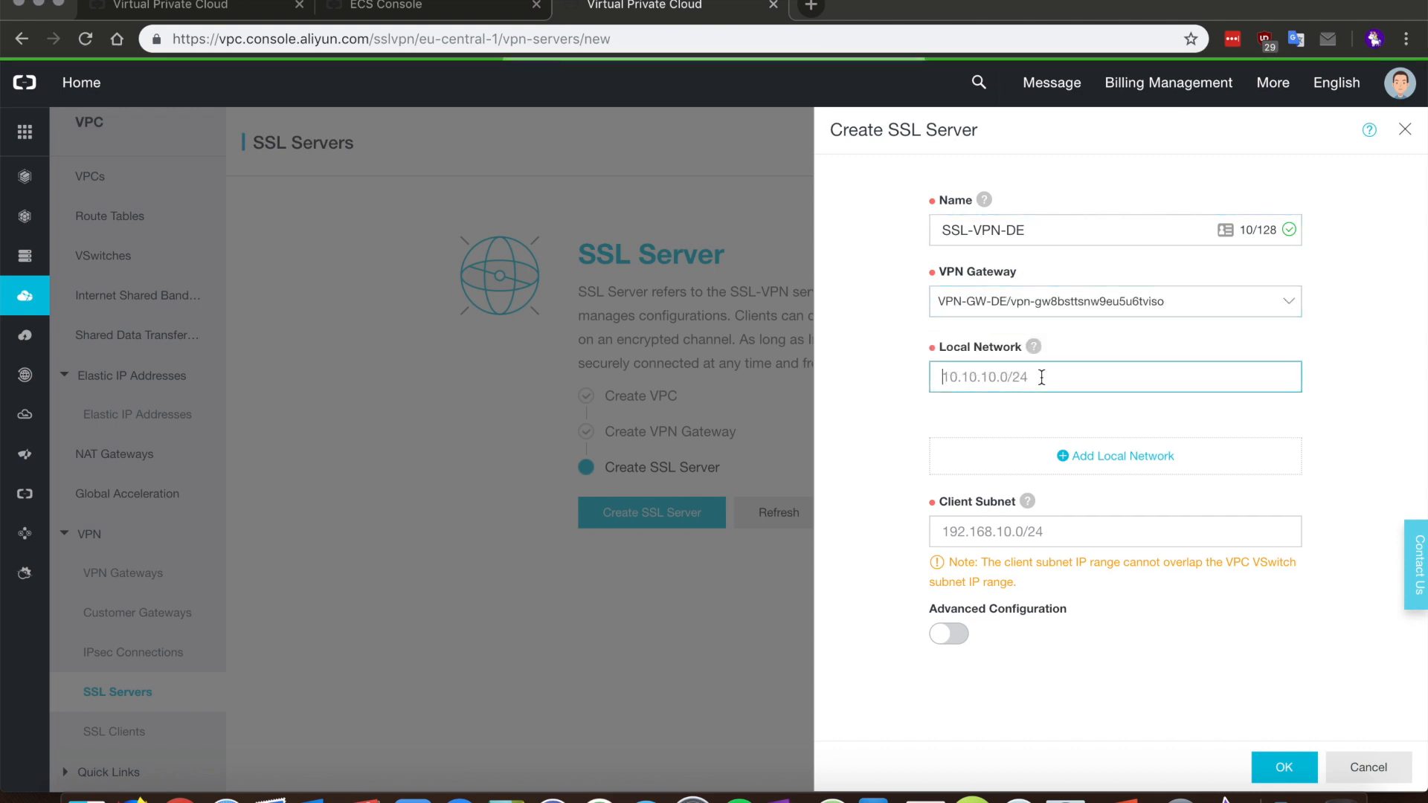
{"action": "type", "text": "172.20.0.45"}
{"action": "key", "text": "BackSpace"}
{"action": "key", "text": "BackSpace"}
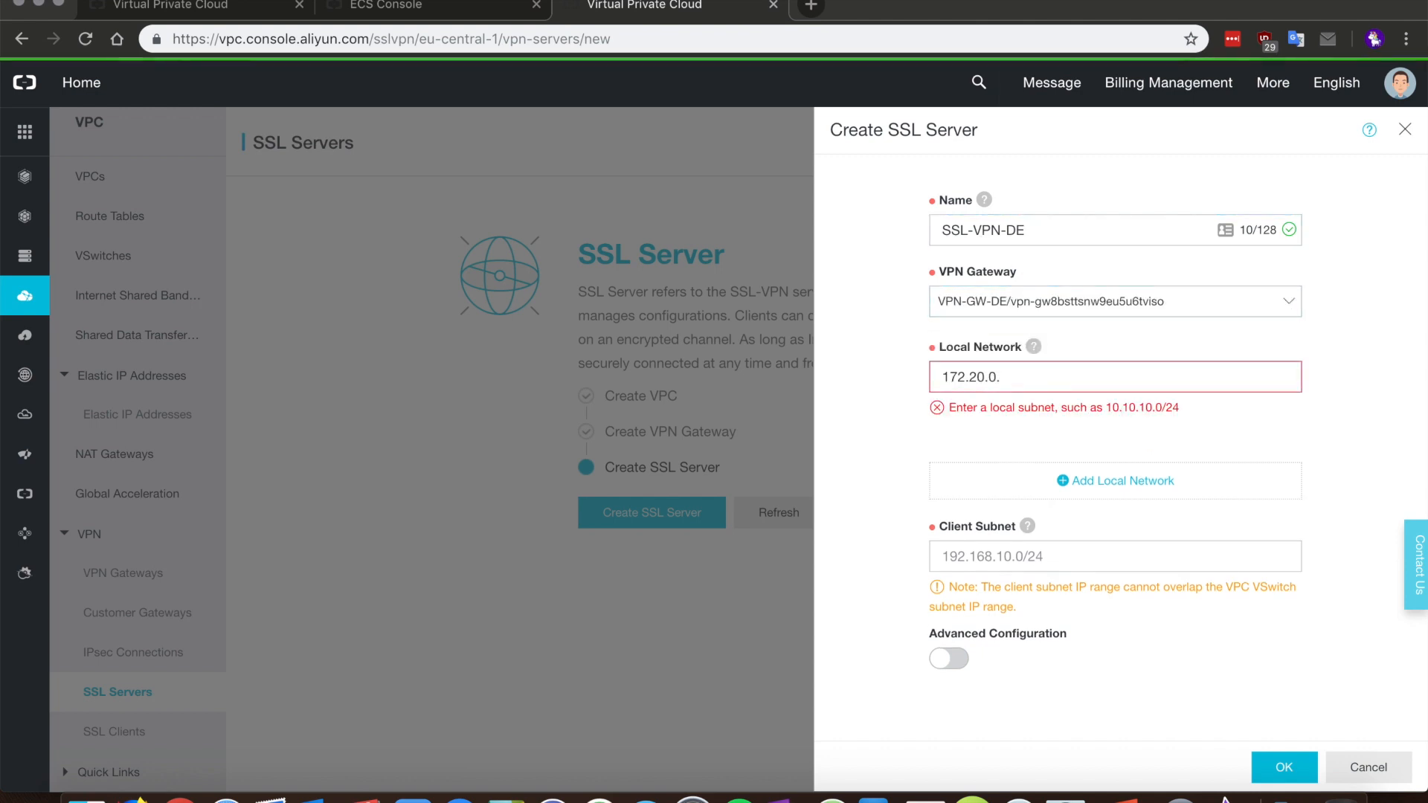
{"action": "type", "text": "0/24"}
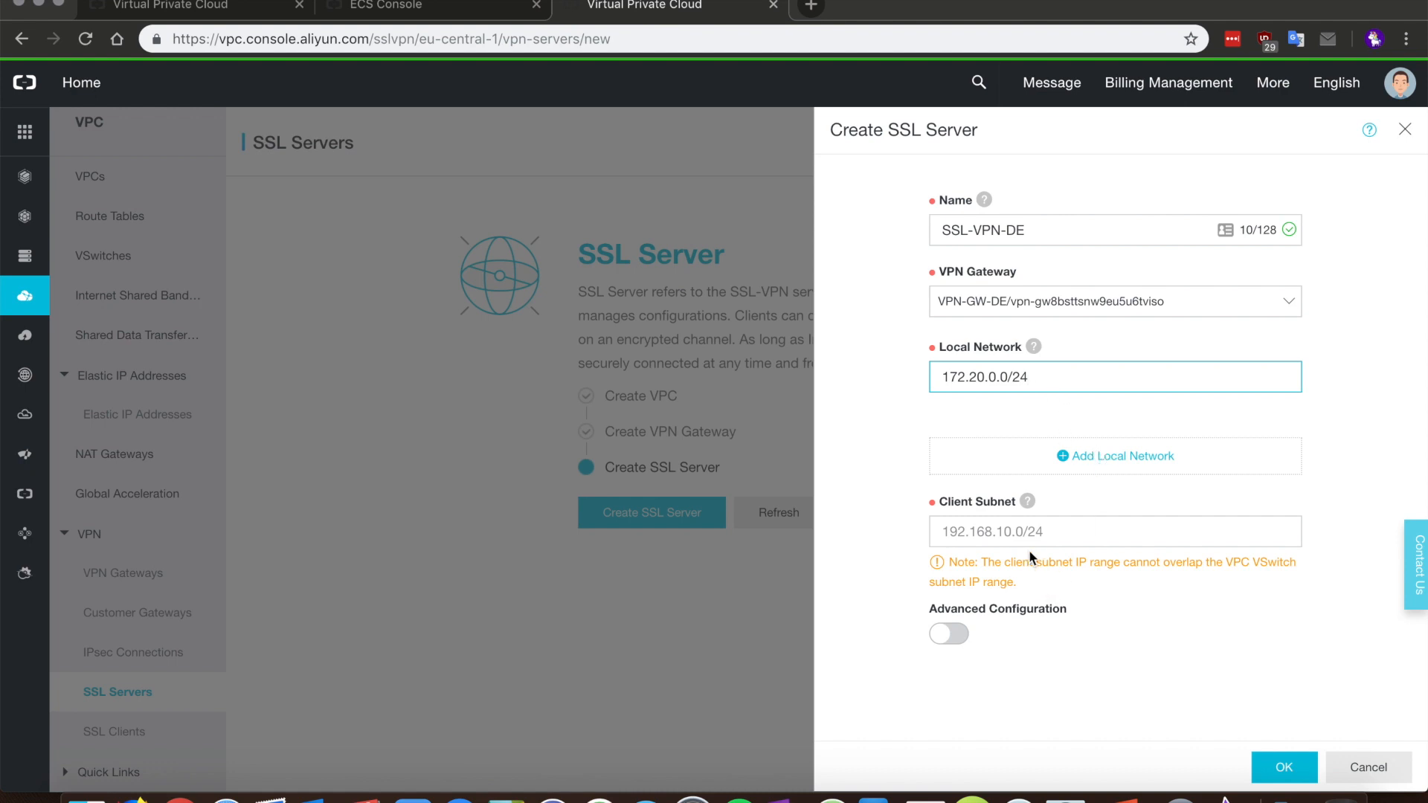
{"action": "left_click", "coordinate": [1036, 532]}
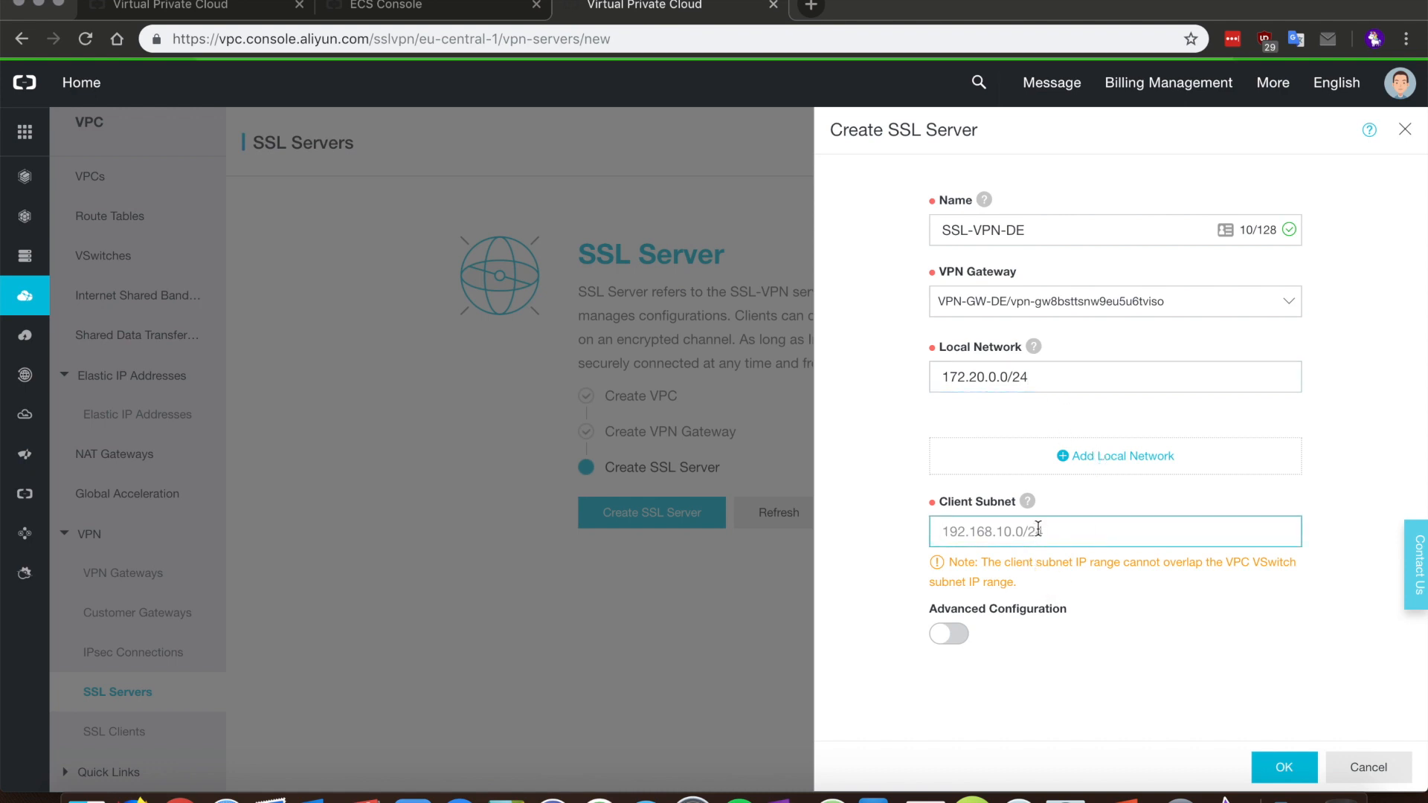
{"action": "type", "text": "172.20.0.45"}
{"action": "key", "text": "BackSpace"}
{"action": "key", "text": "BackSpace"}
{"action": "key", "text": "BackSpace"}
{"action": "key", "text": "BackSpace"}
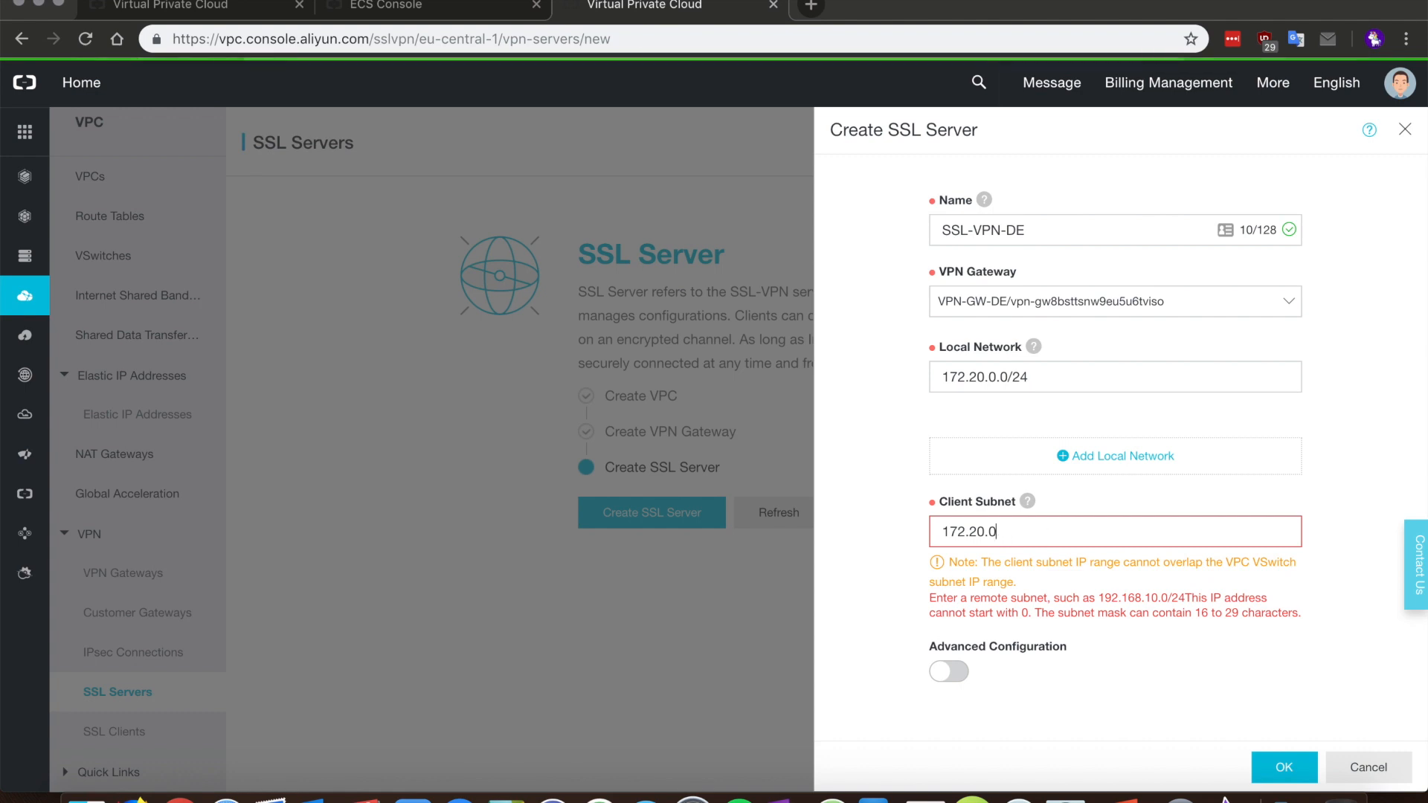
{"action": "type", "text": "2."}
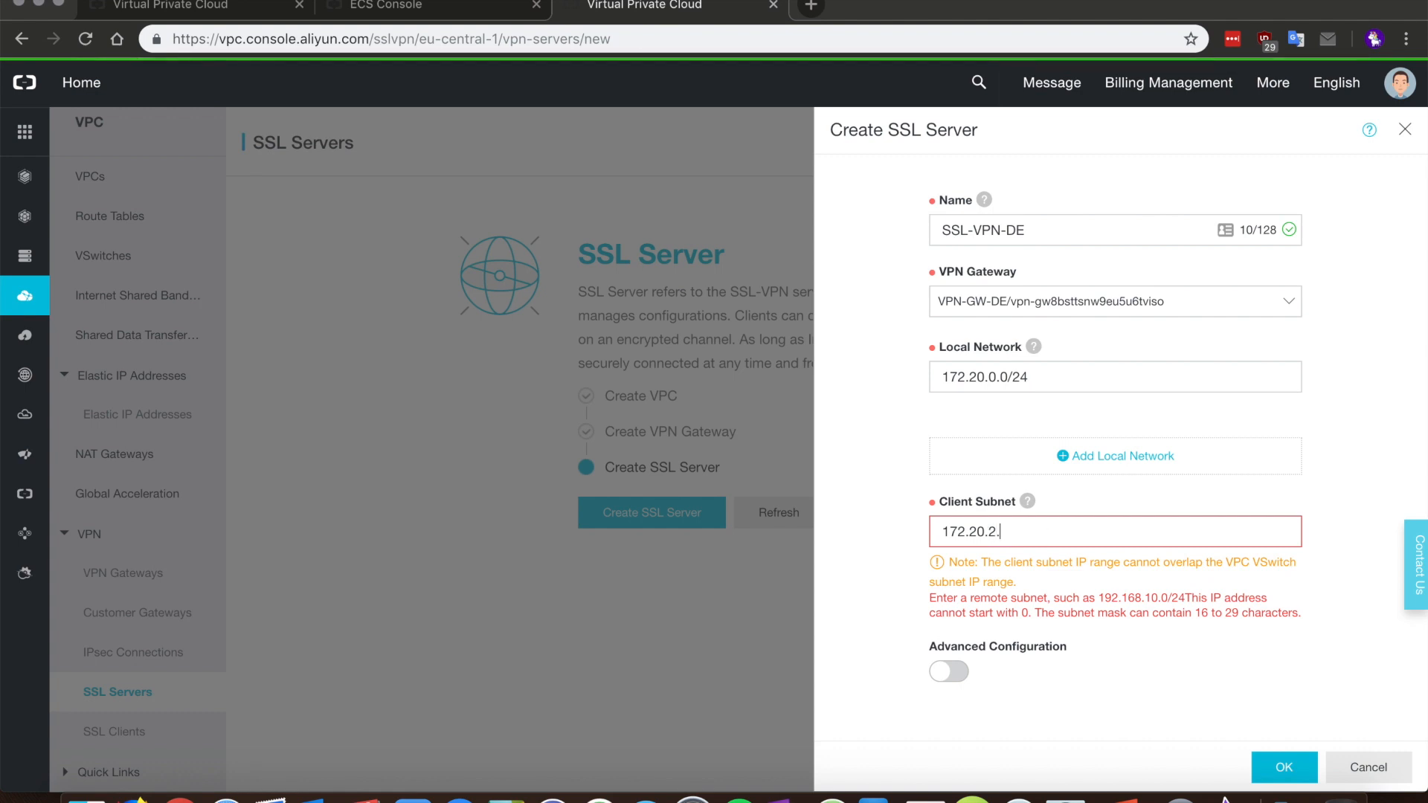
{"action": "type", "text": "0/24"}
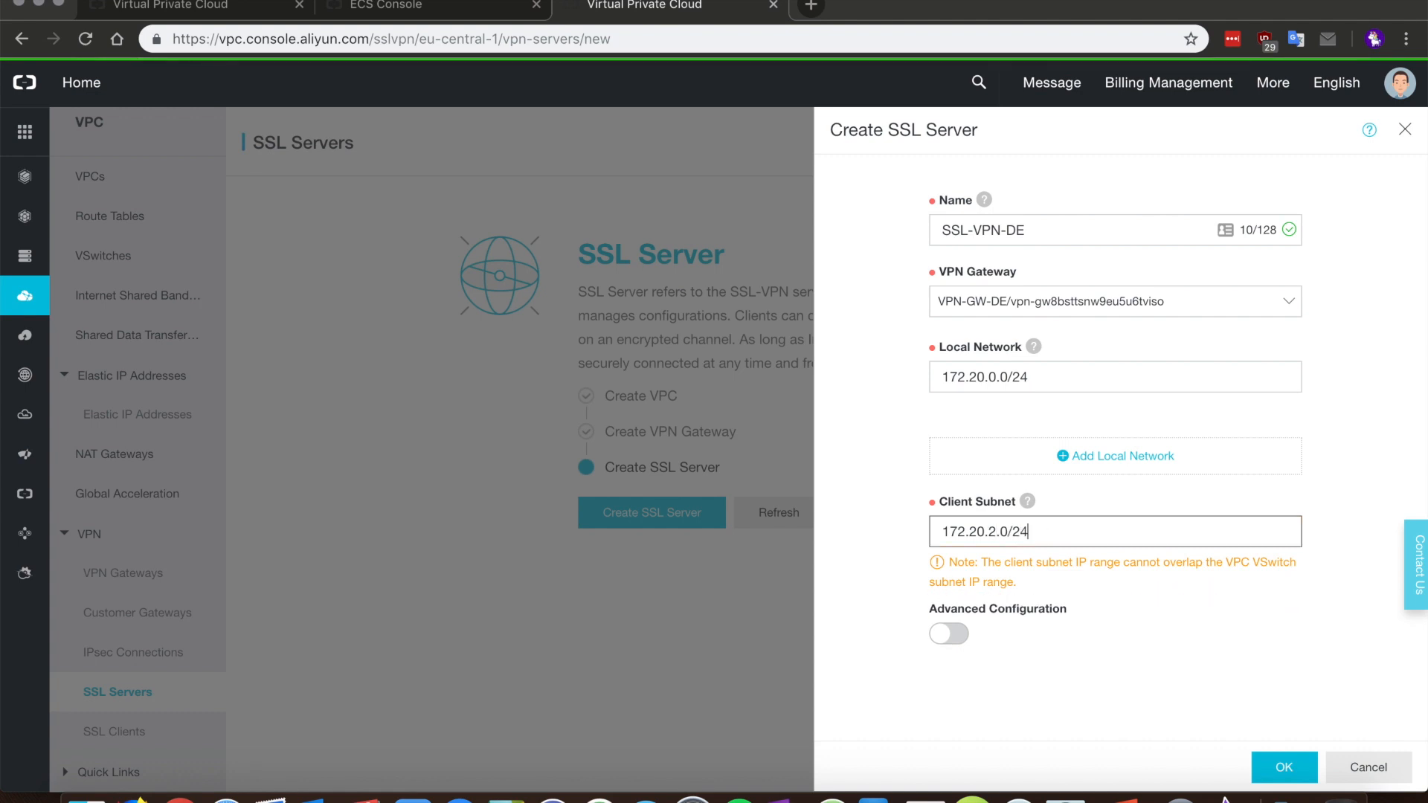
Step: In advanced settings keep UDP, choose AES-256-CBC, enable compression, and create the server
{"action": "left_click", "coordinate": [950, 632]}
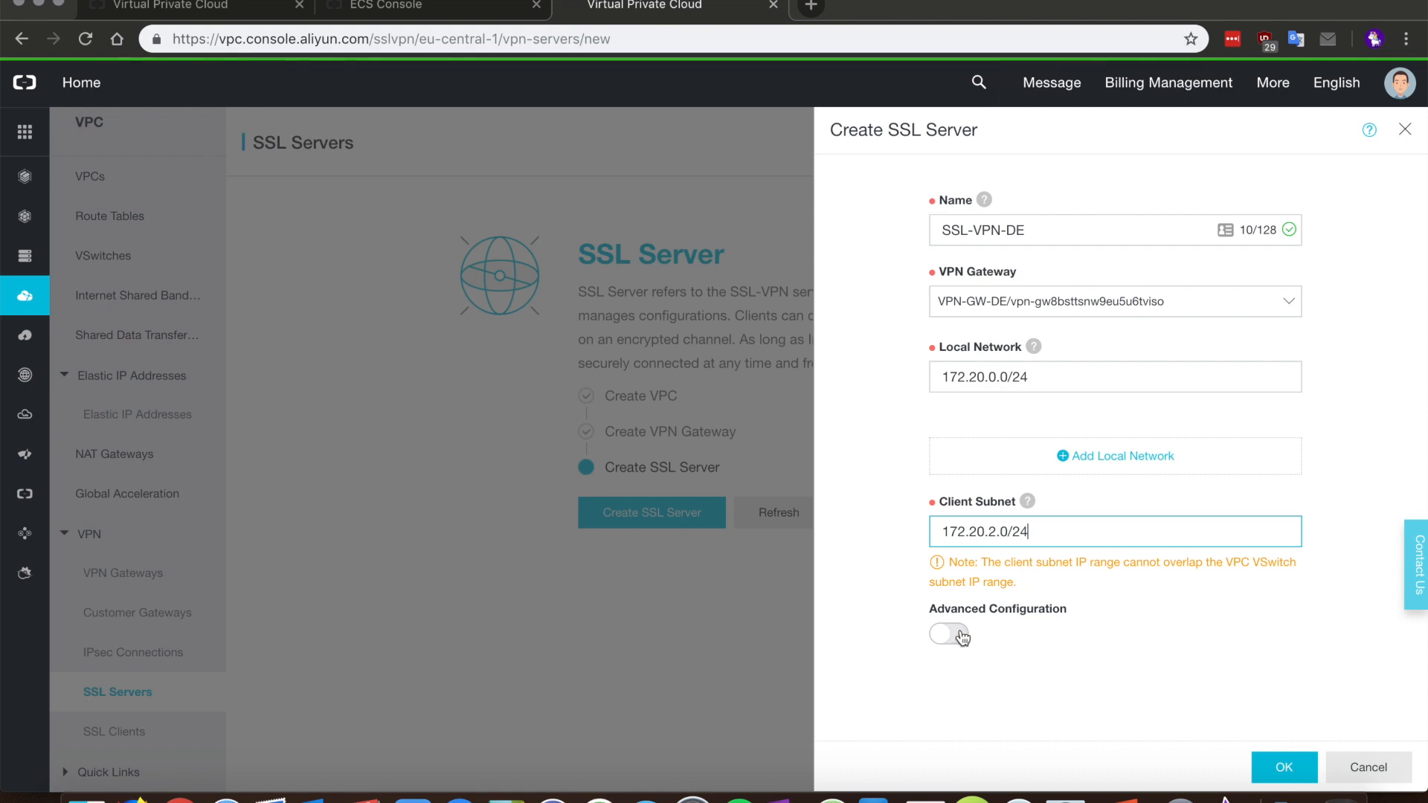
{"action": "scroll", "coordinate": [1207, 639], "scroll_direction": "down", "scroll_amount": 1}
{"action": "scroll", "coordinate": [1208, 641], "scroll_direction": "down", "scroll_amount": 5}
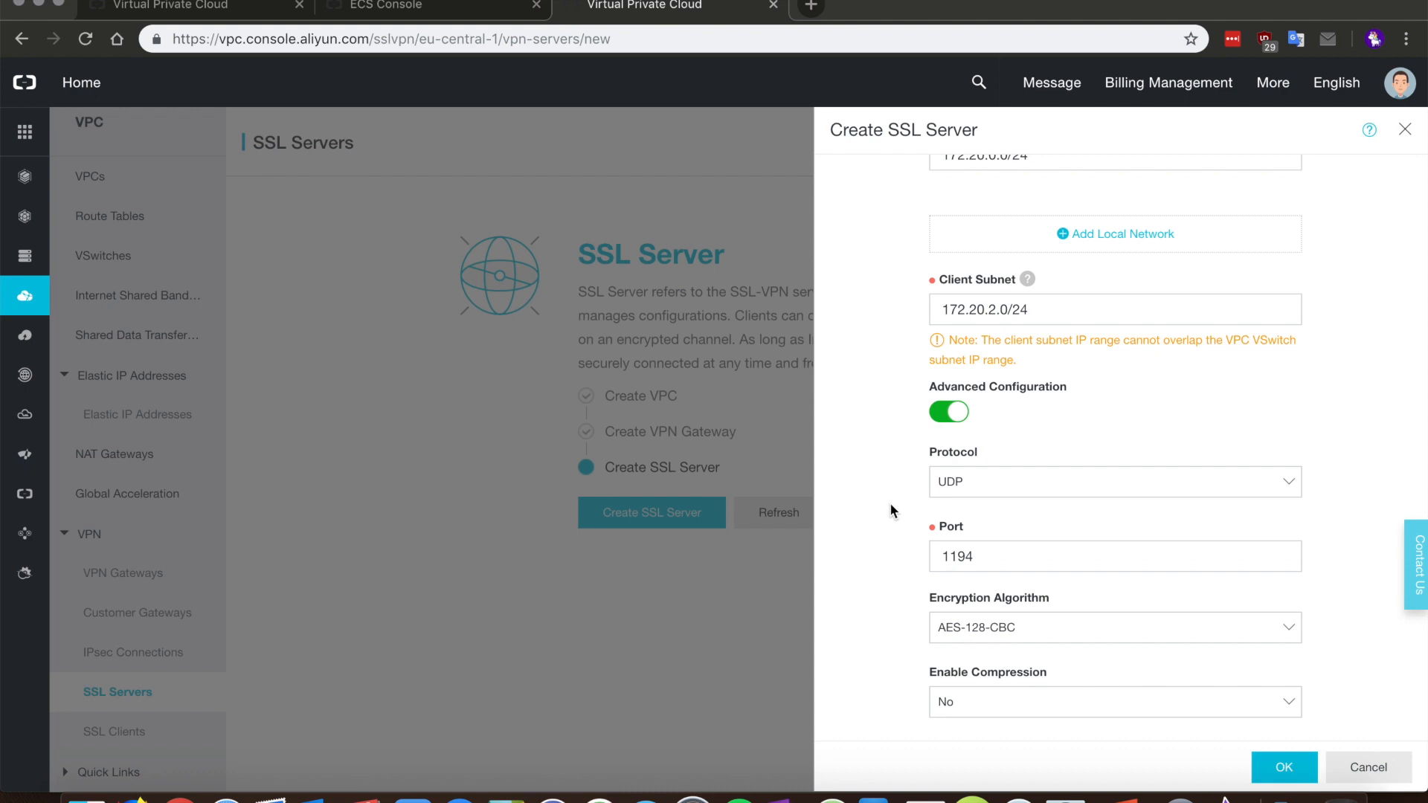
{"action": "left_click", "coordinate": [1011, 484]}
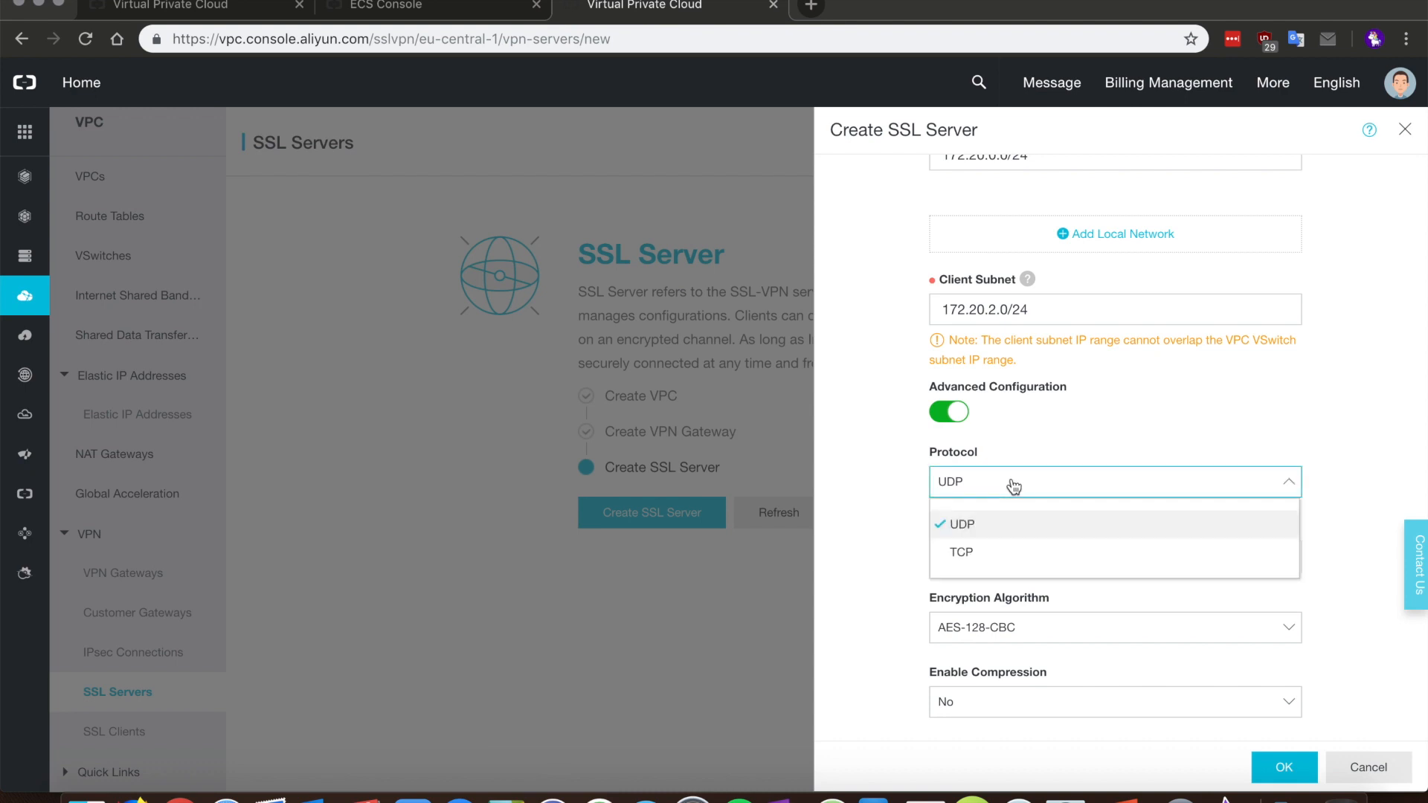
{"action": "left_click", "coordinate": [1091, 423]}
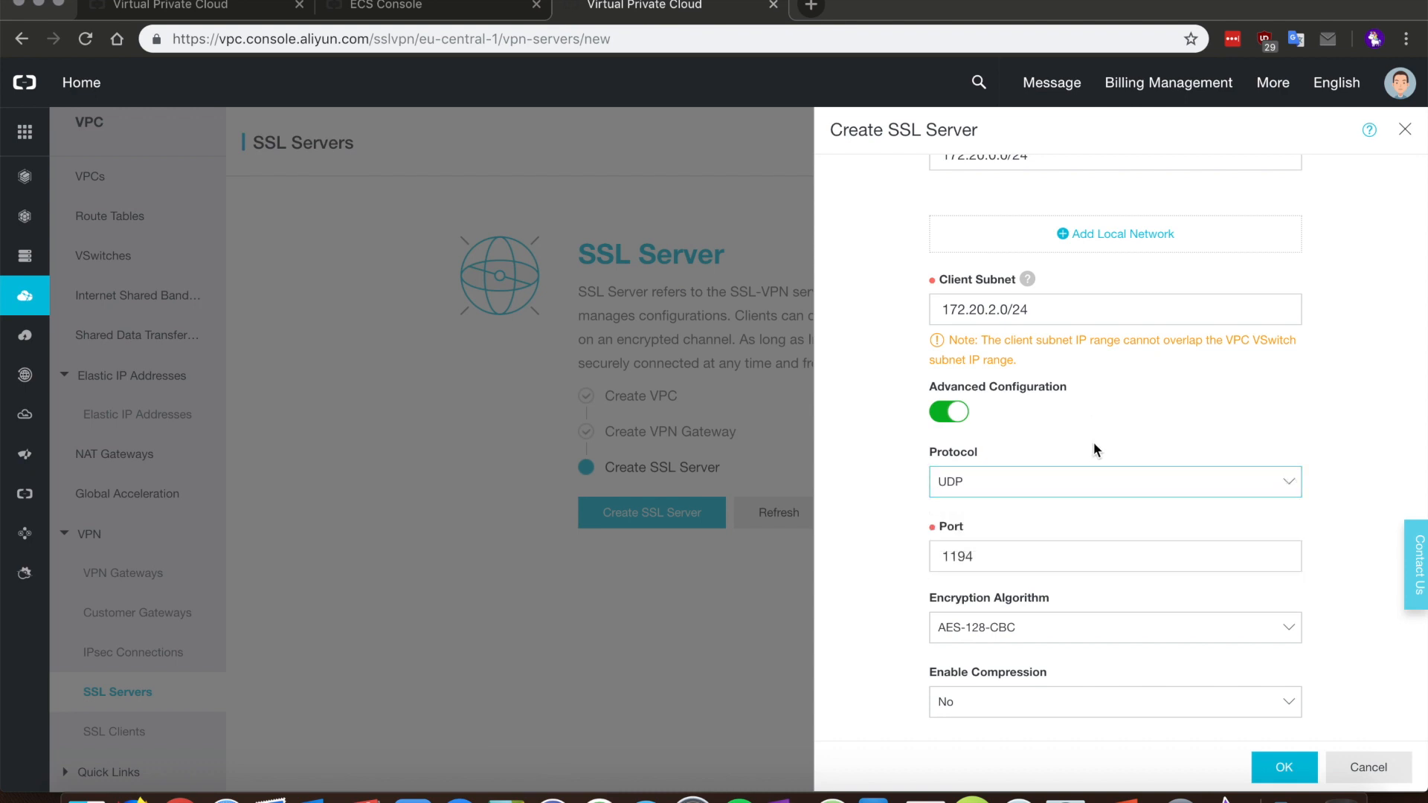
{"action": "left_click", "coordinate": [1061, 628]}
{"action": "left_click", "coordinate": [1030, 724]}
{"action": "left_click", "coordinate": [1038, 705]}
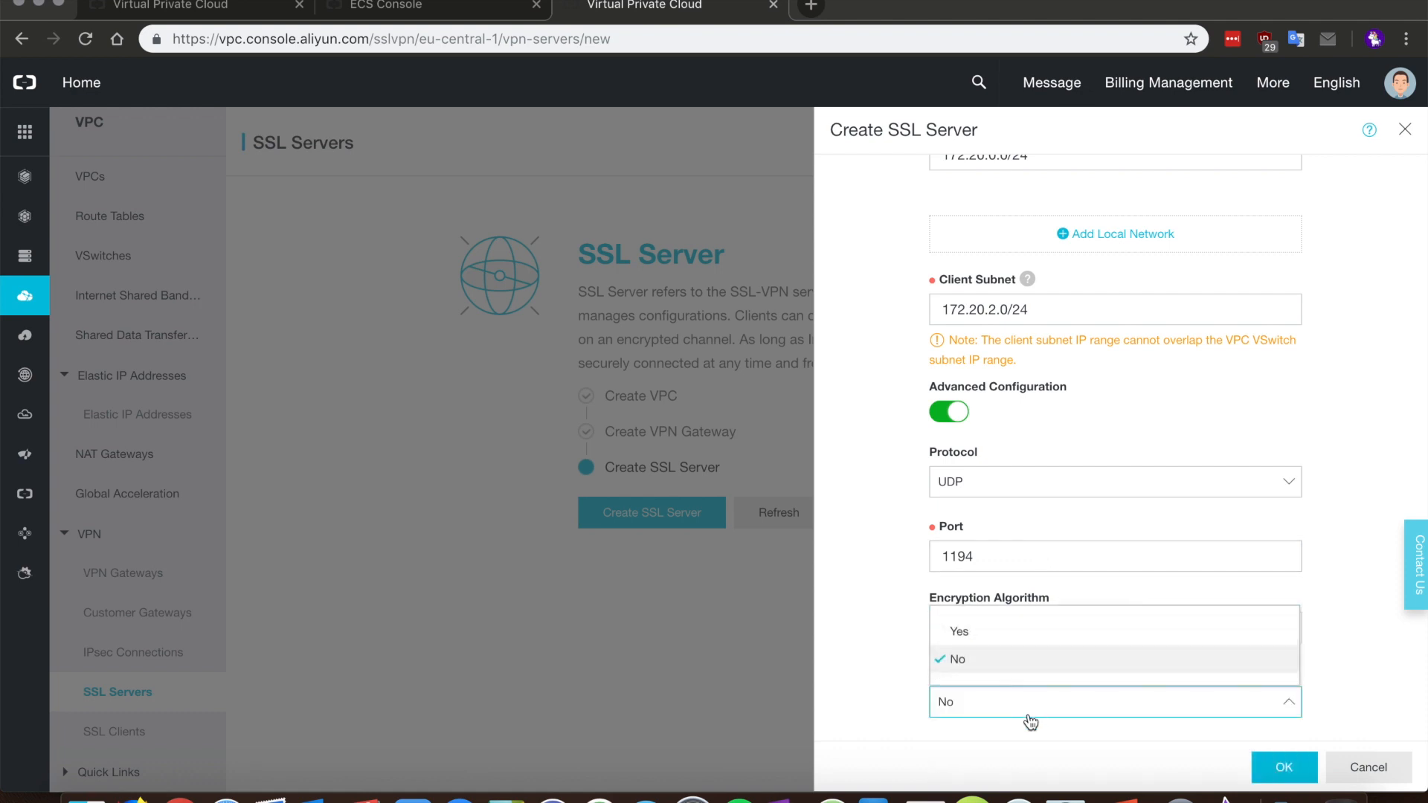
{"action": "left_click", "coordinate": [1014, 641]}
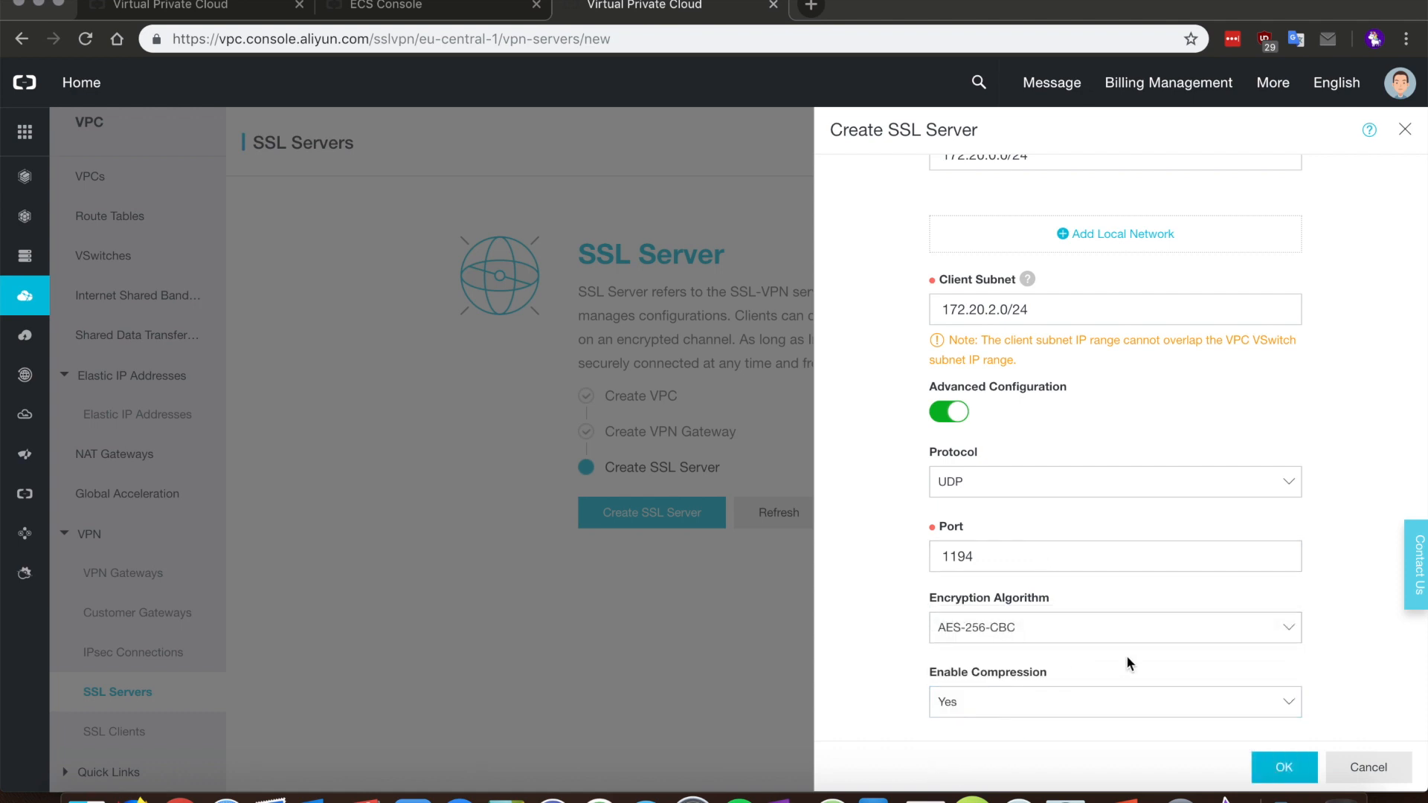
{"action": "left_click", "coordinate": [1283, 768]}
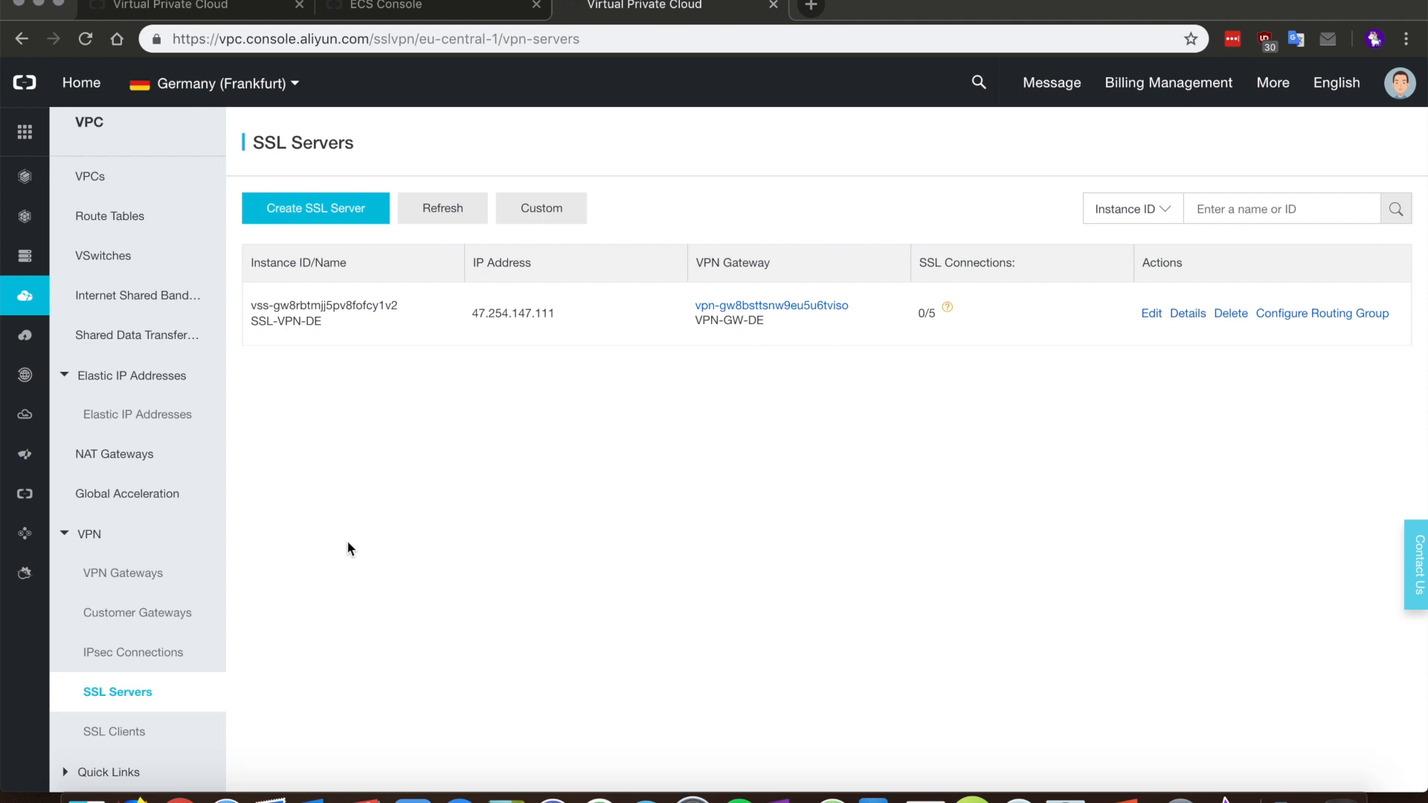
Step: Create client certificate SSL-VPN-Cert for SSL-VPN-DE and download its bundle as certs (1).zip
{"action": "left_click", "coordinate": [115, 732]}
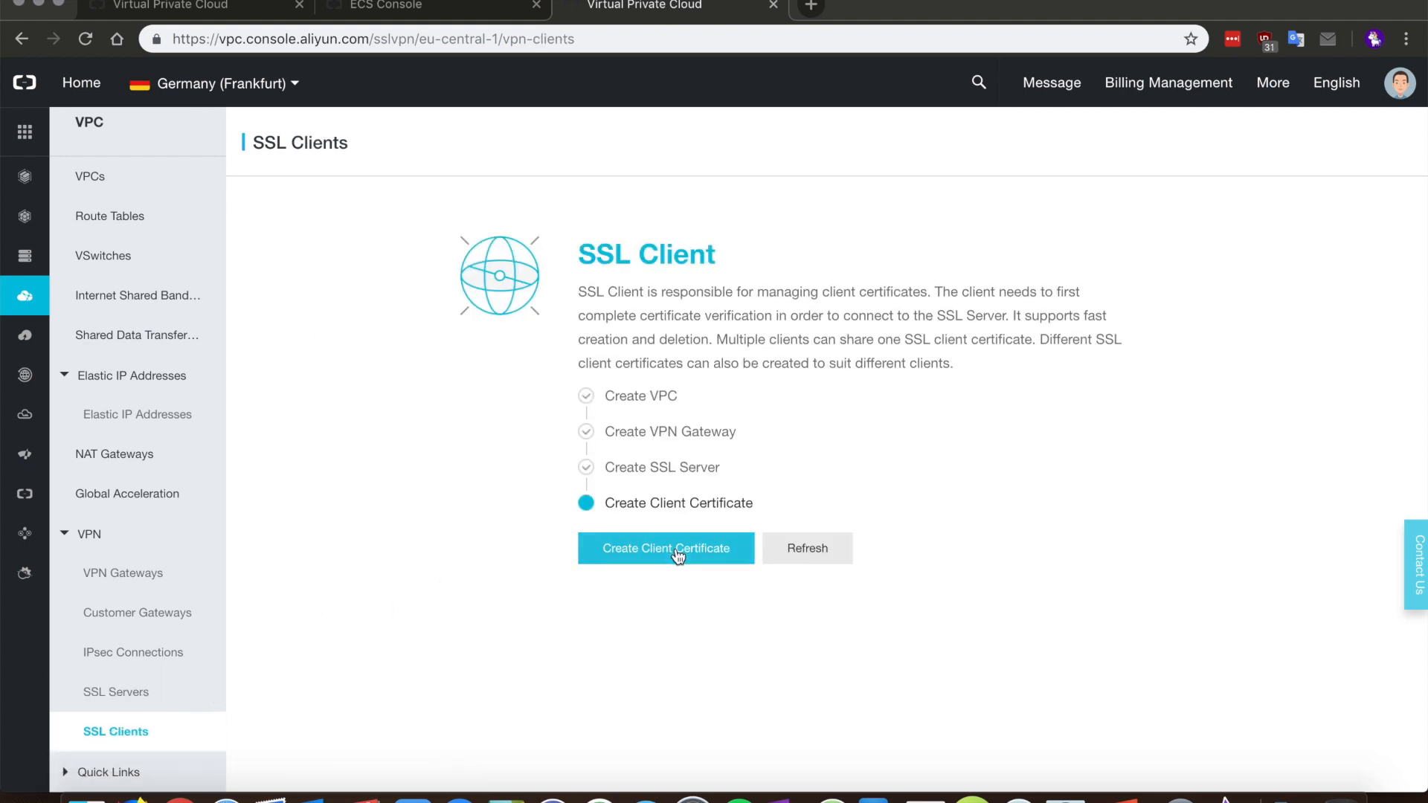
{"action": "left_click", "coordinate": [677, 550]}
{"action": "left_click", "coordinate": [1020, 224]}
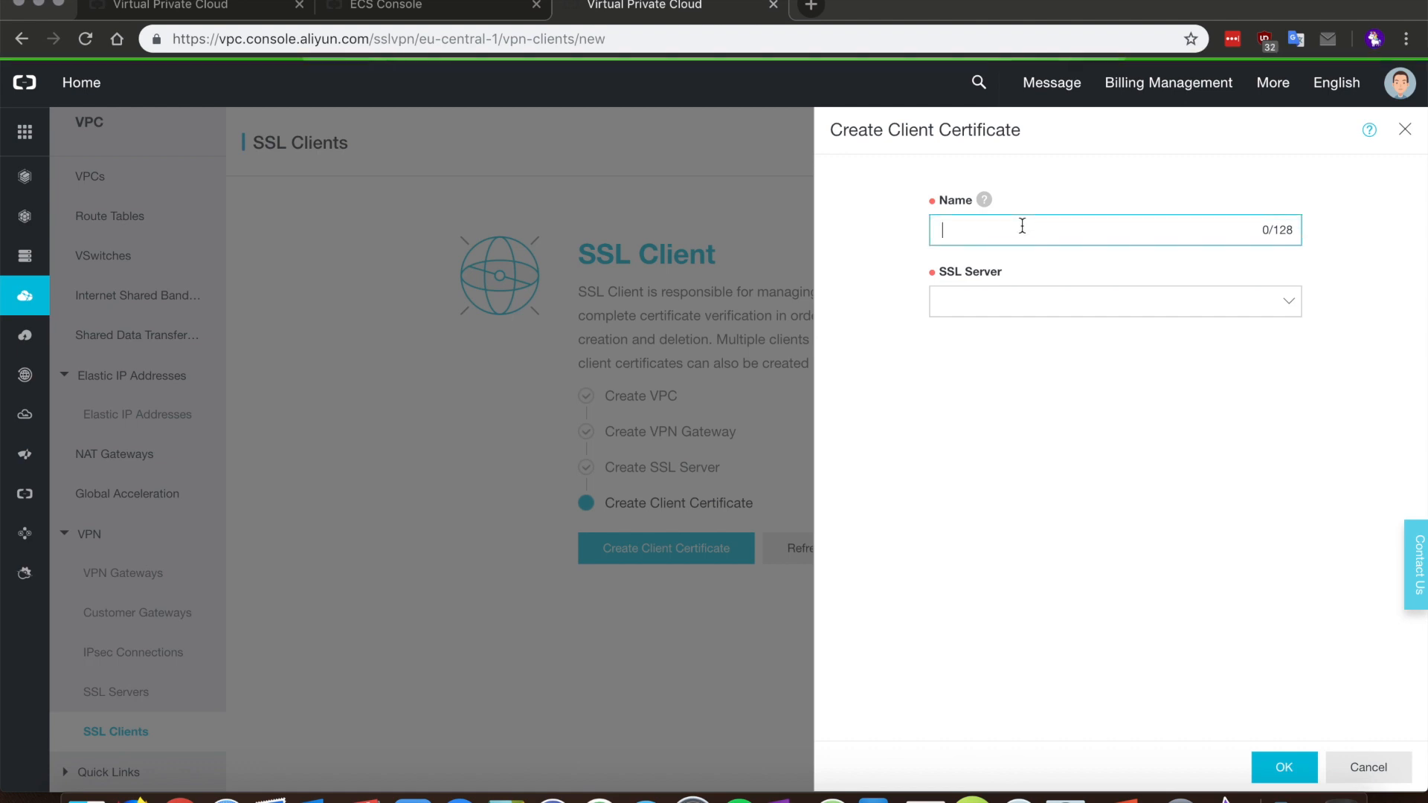
{"action": "type", "text": "SSL-VPN-Cert"}
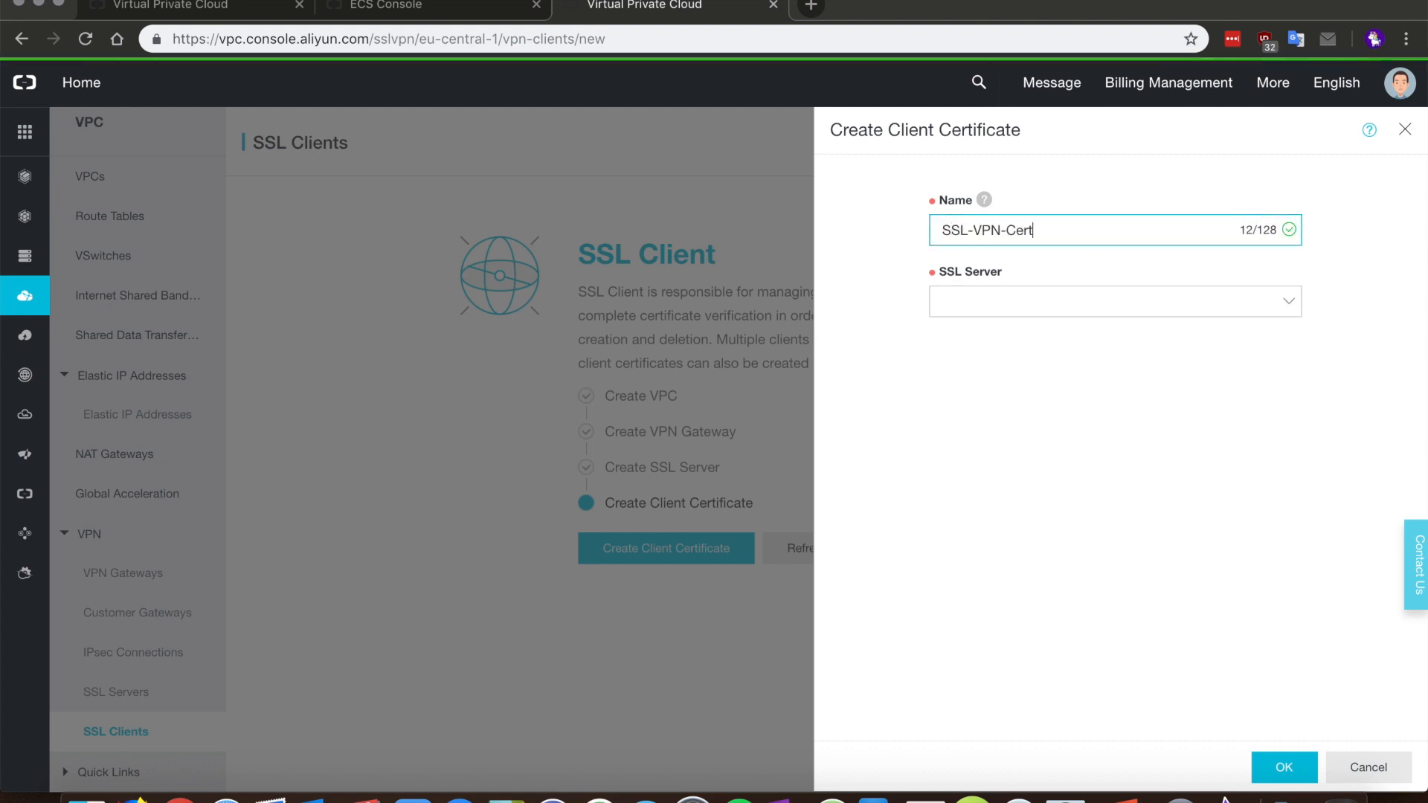
{"action": "left_click", "coordinate": [988, 310]}
{"action": "left_click", "coordinate": [1011, 357]}
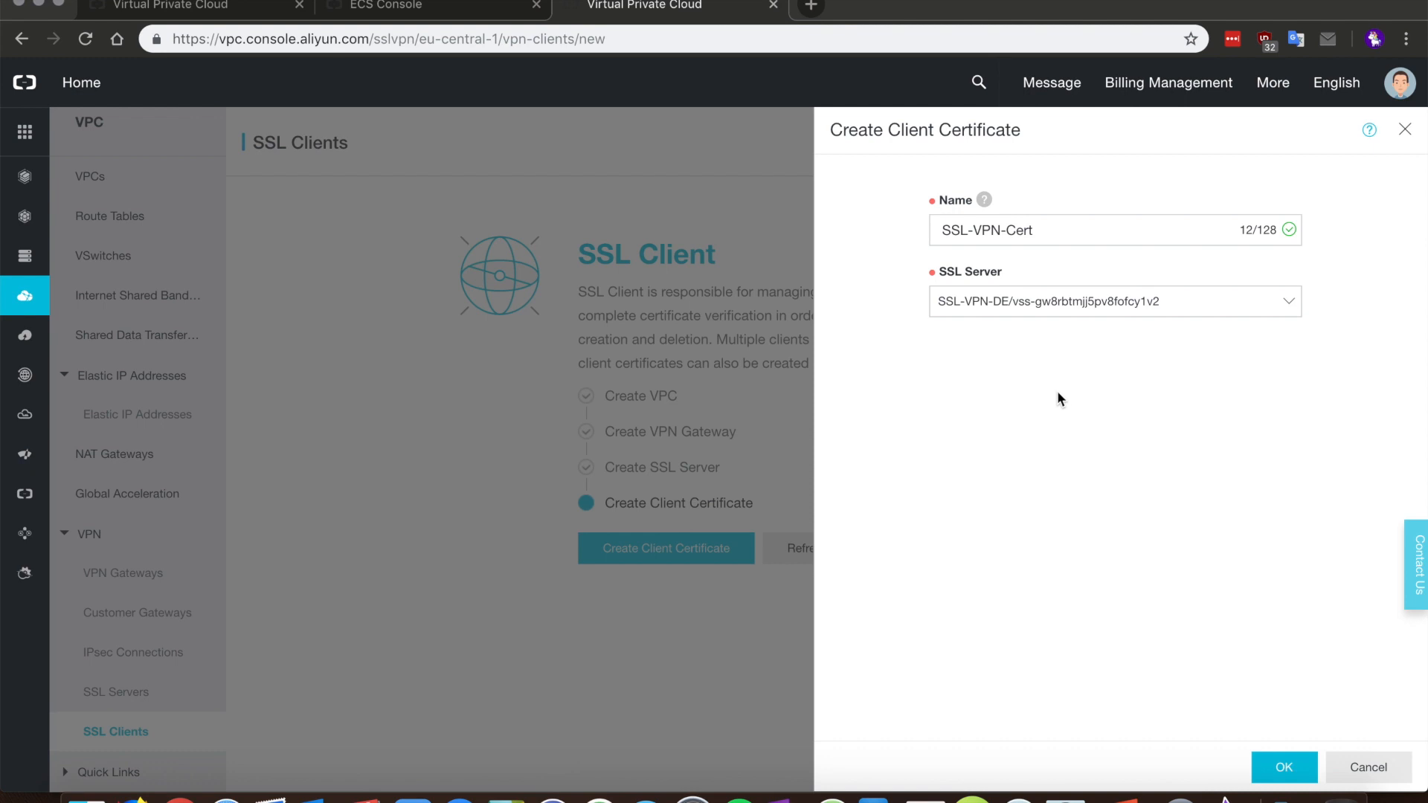
{"action": "left_click", "coordinate": [1269, 754]}
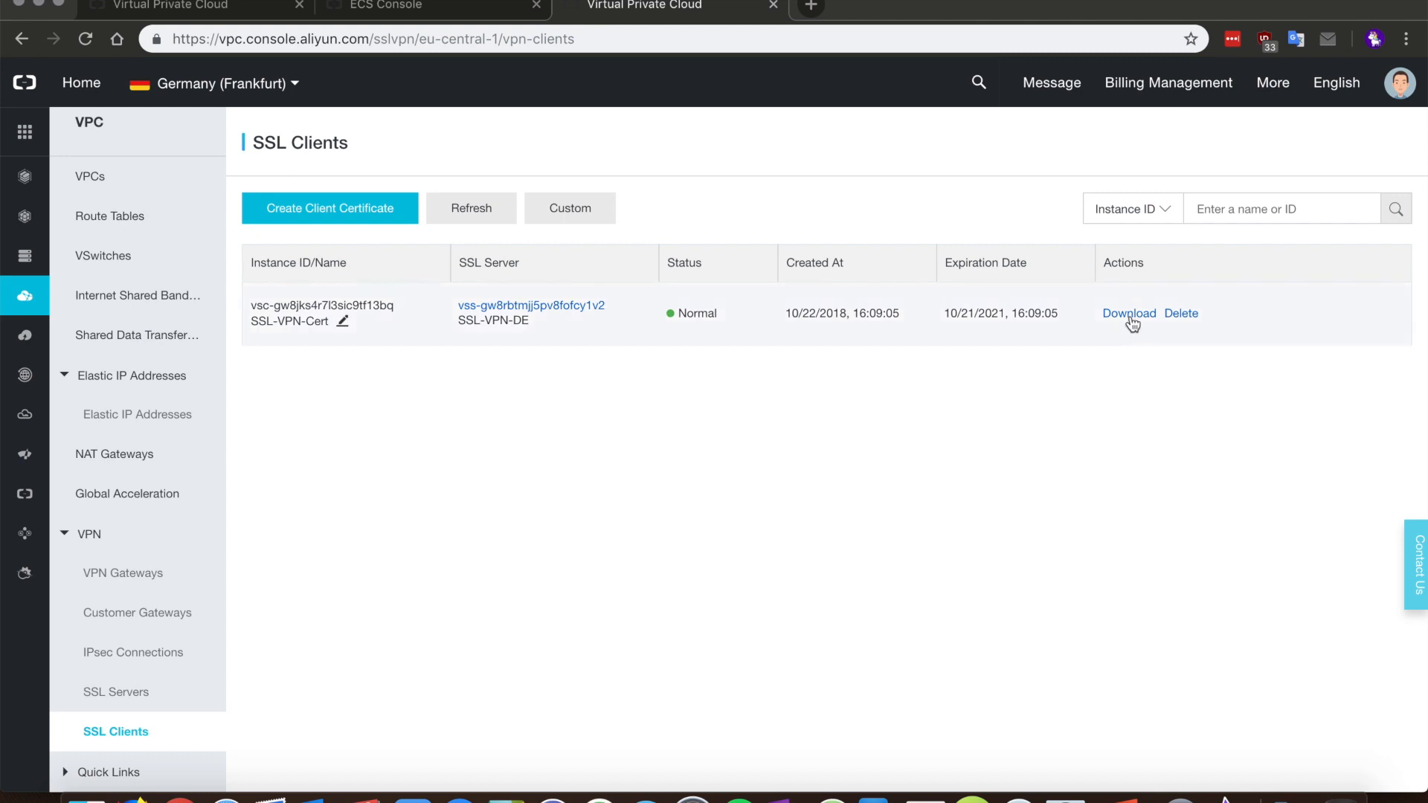
{"action": "left_click_drag", "start_coordinate": [1004, 313], "coordinate": [946, 313]}
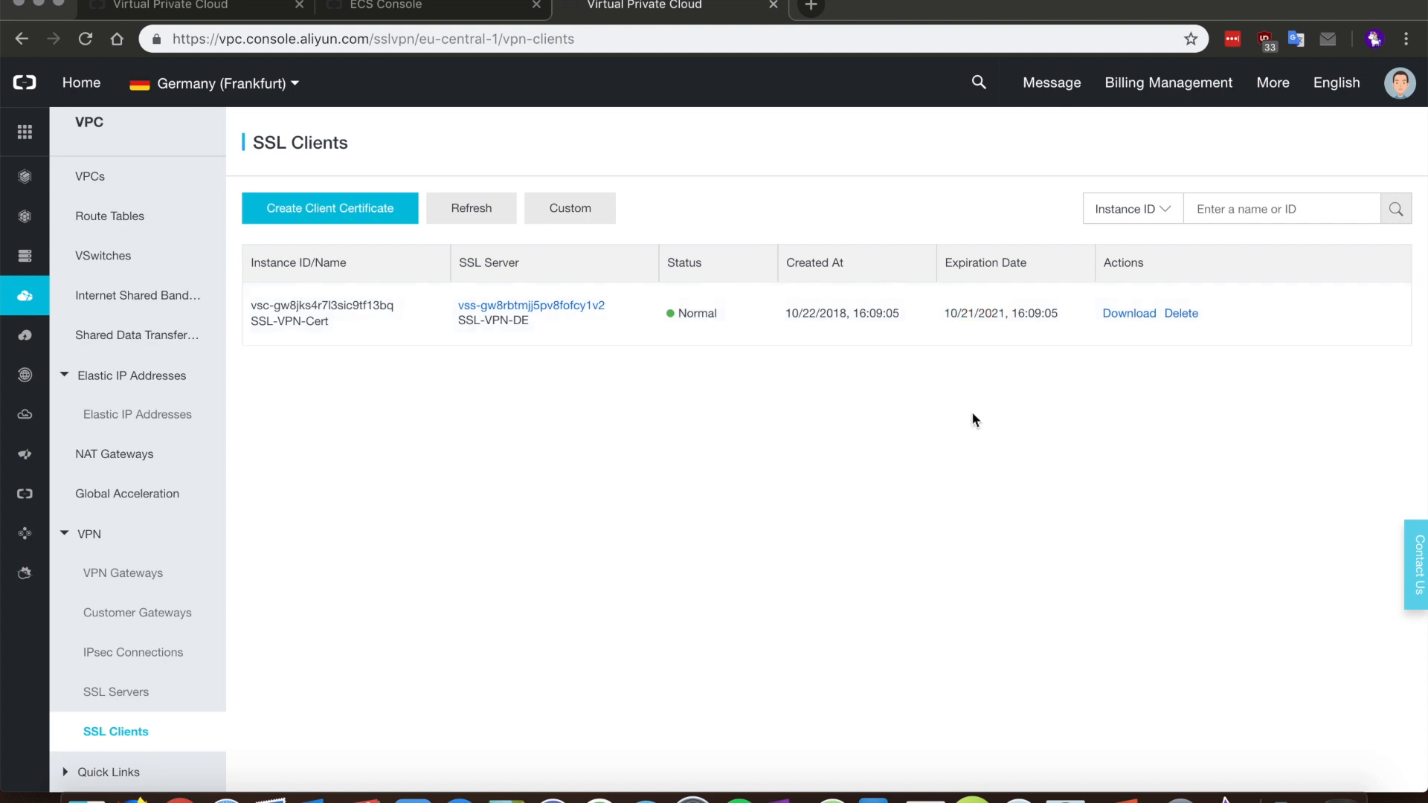
{"action": "left_click", "coordinate": [1133, 313]}
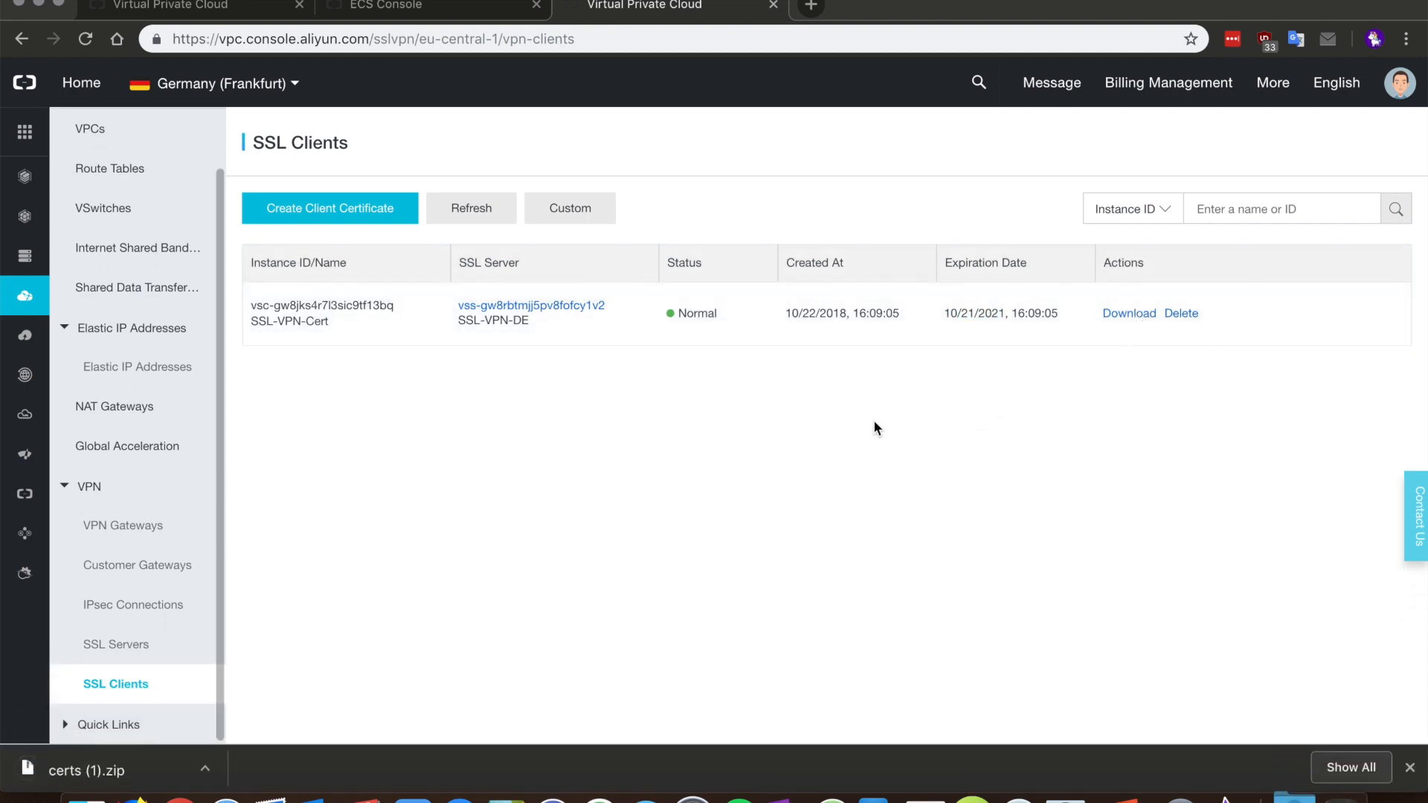
Step: Extract certs zip and review config.ovpn, ca.crt, and the client certificate and key files
{"action": "left_click", "coordinate": [173, 770]}
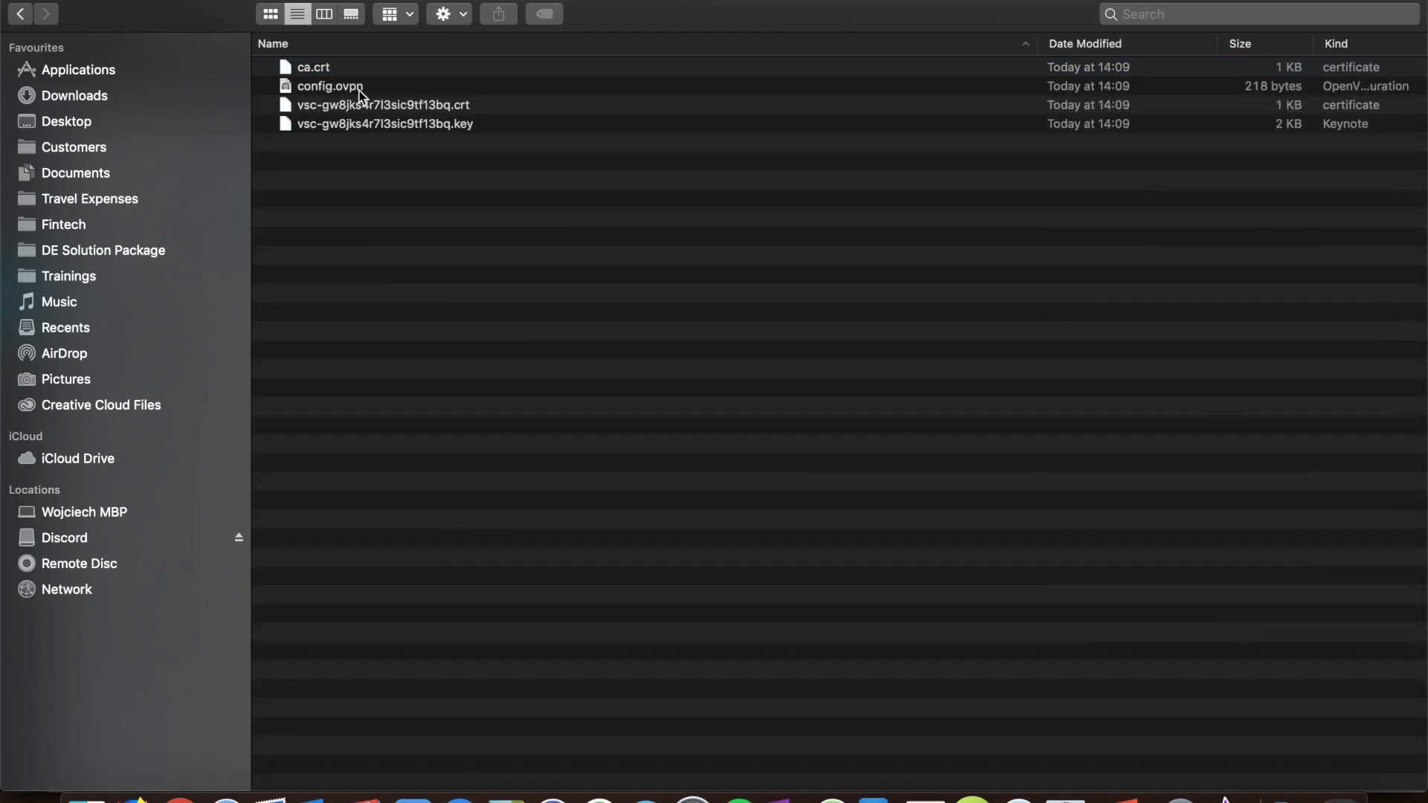
{"action": "left_click", "coordinate": [359, 87]}
{"action": "left_click", "coordinate": [402, 124]}
{"action": "left_click", "coordinate": [385, 106]}
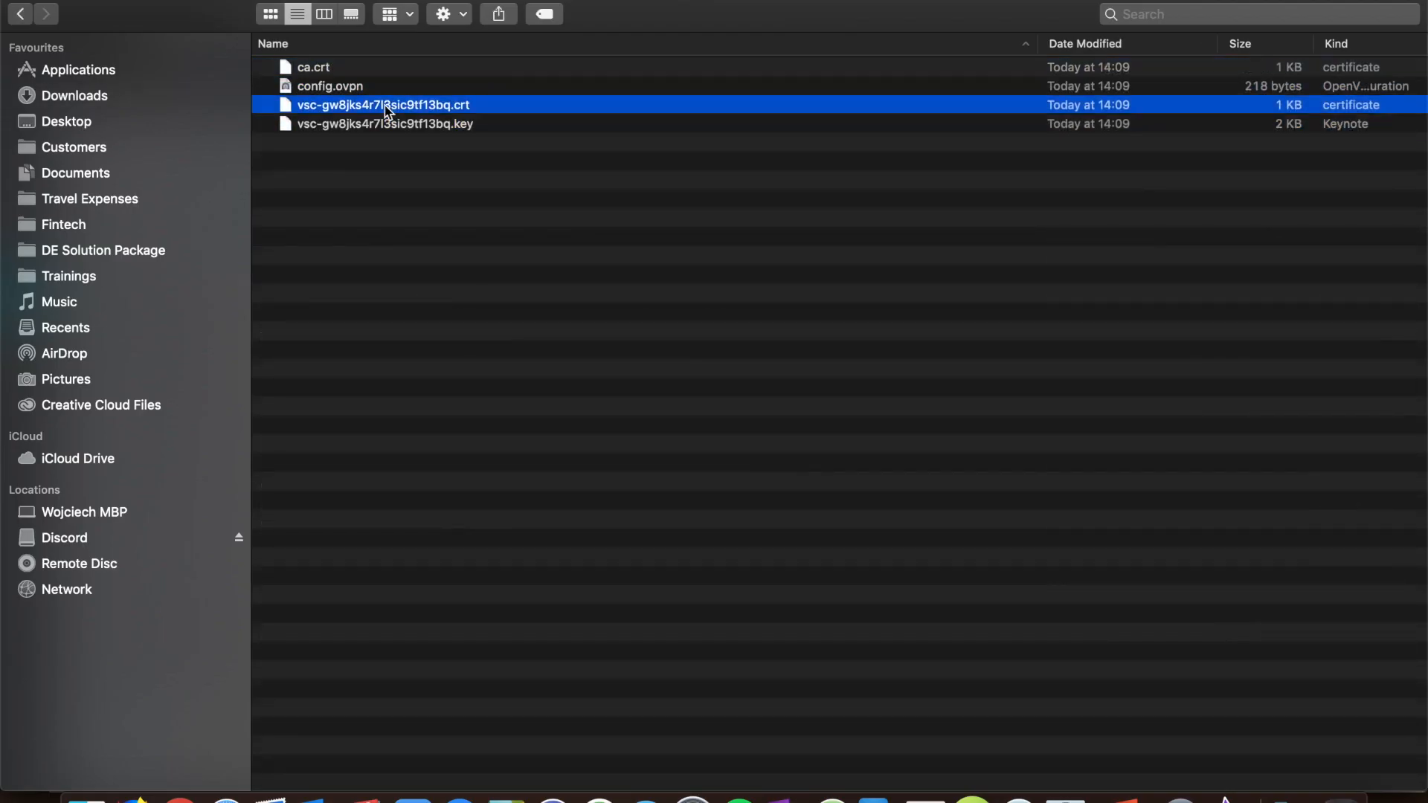
{"action": "left_click", "coordinate": [350, 72]}
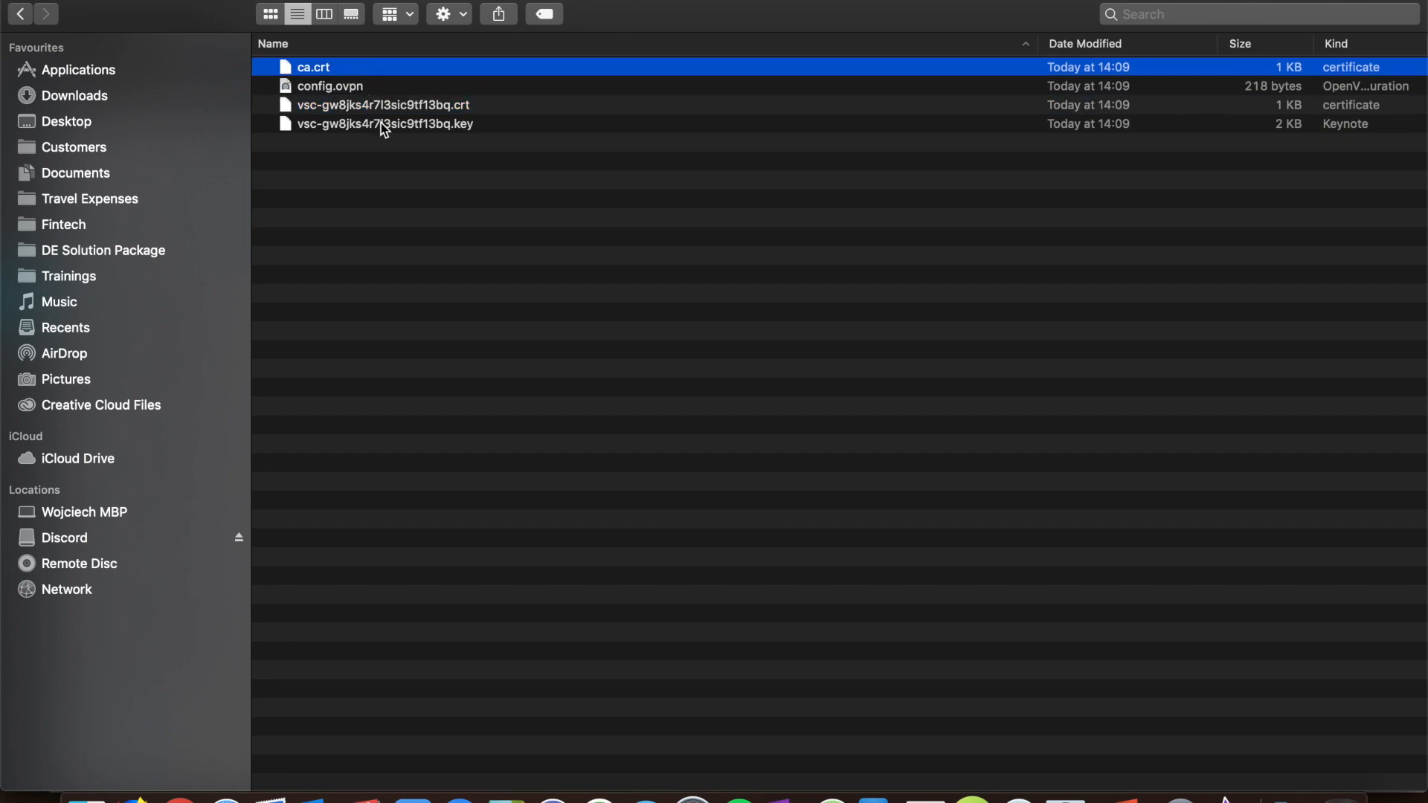
{"action": "left_click", "coordinate": [382, 124]}
Step: Open config.ovpn in TextEdit and inspect the server address remote 47.254.147.111 1194
{"action": "left_click", "coordinate": [351, 87]}
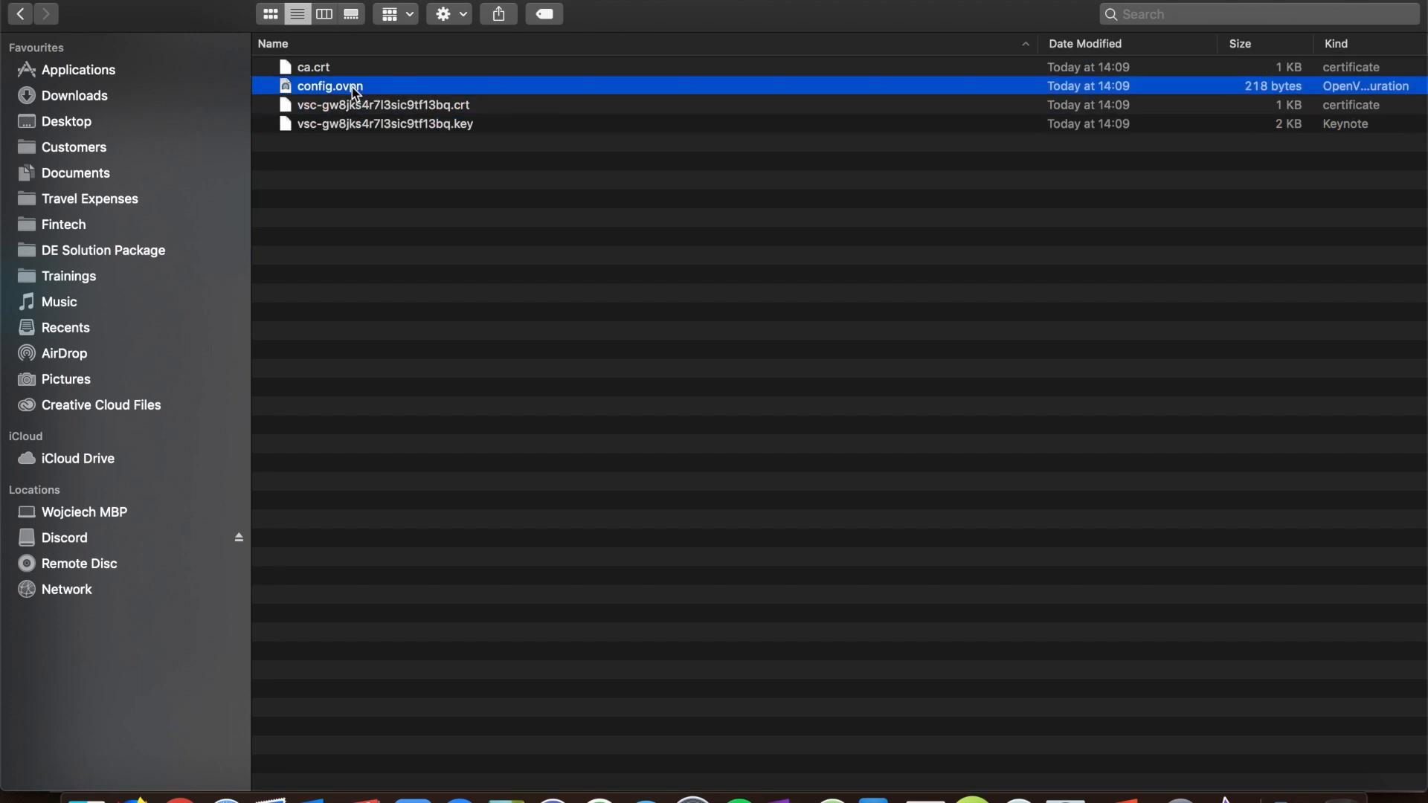
{"action": "right_click", "coordinate": [351, 87]}
{"action": "mouse_move", "coordinate": [428, 119]}
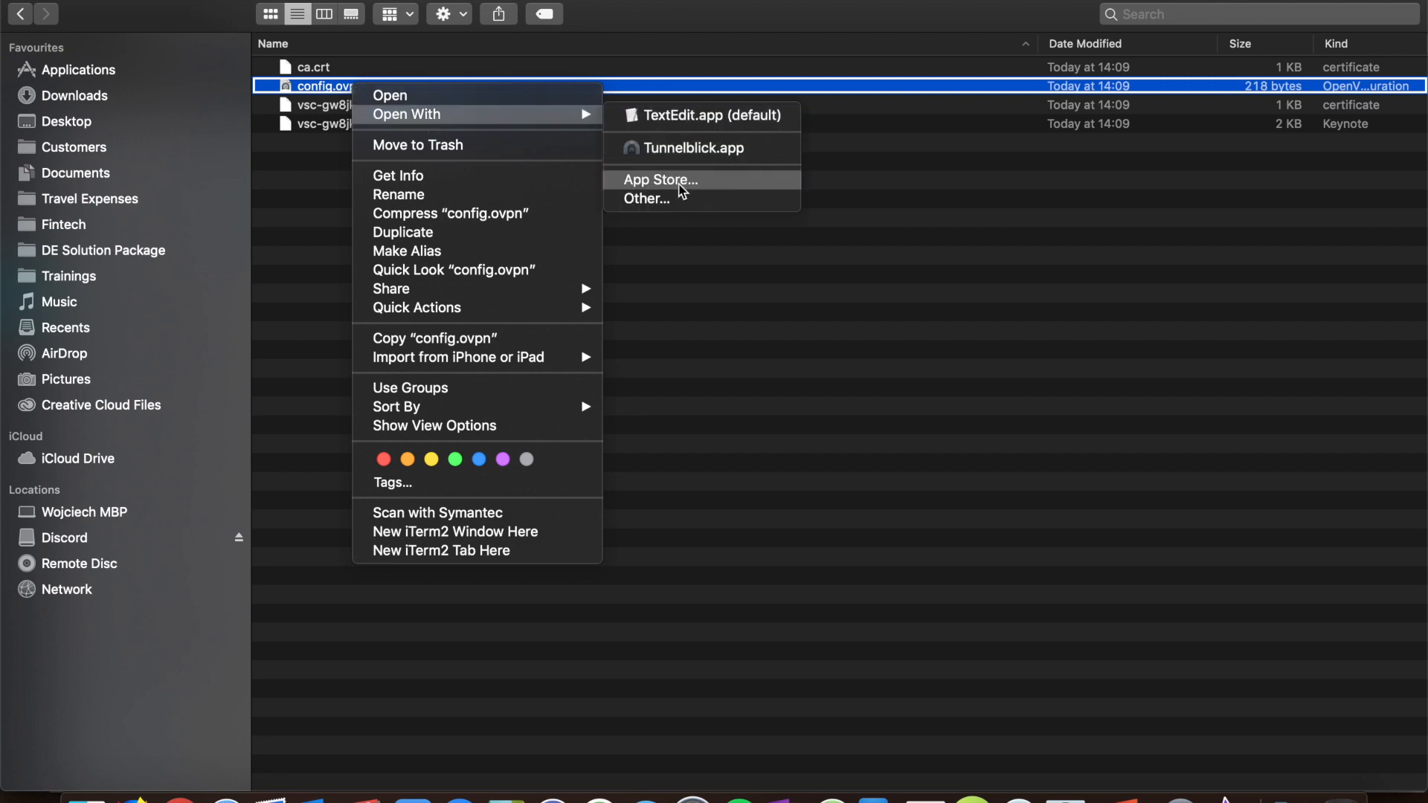
{"action": "left_click", "coordinate": [687, 125]}
{"action": "left_click_drag", "start_coordinate": [458, 221], "coordinate": [439, 221]}
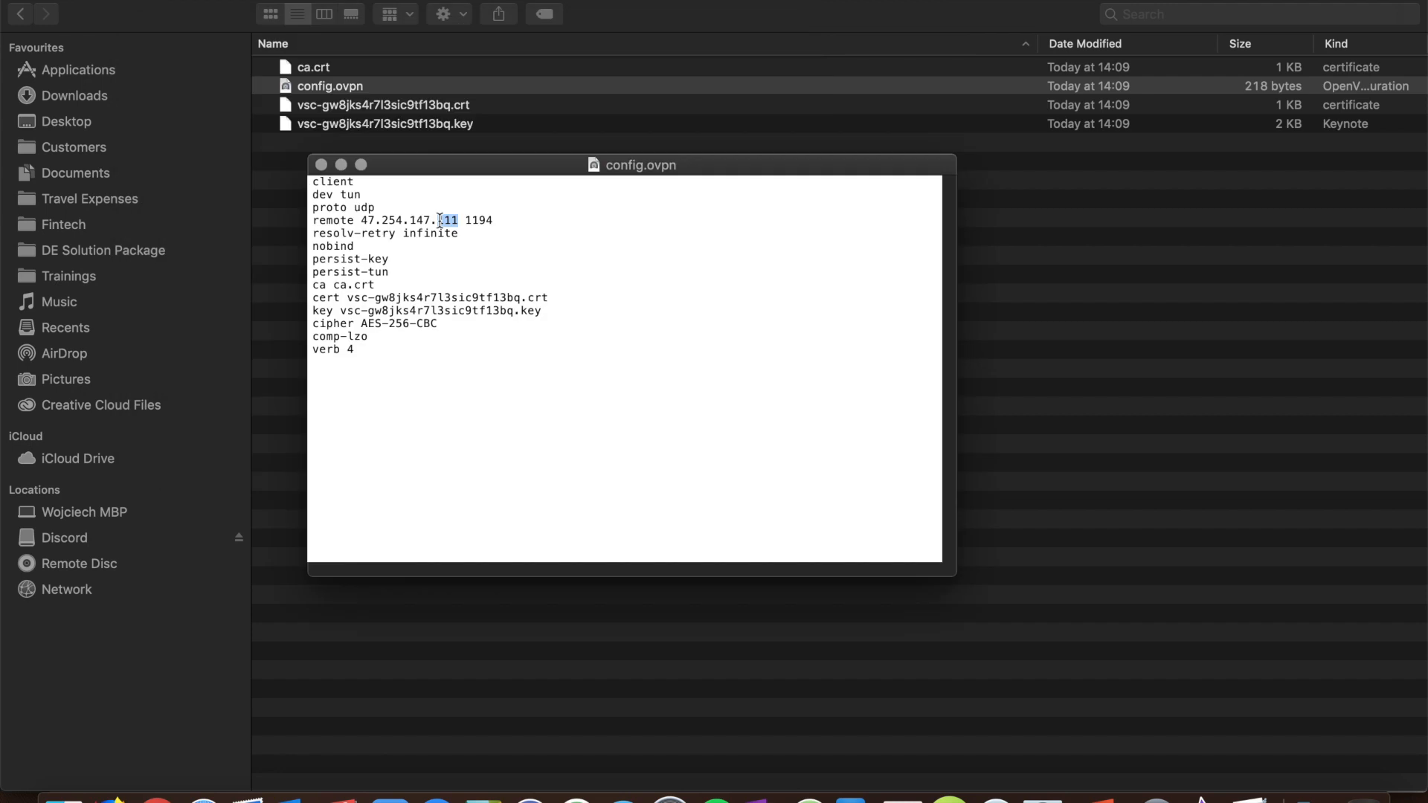
{"action": "left_click", "coordinate": [422, 264]}
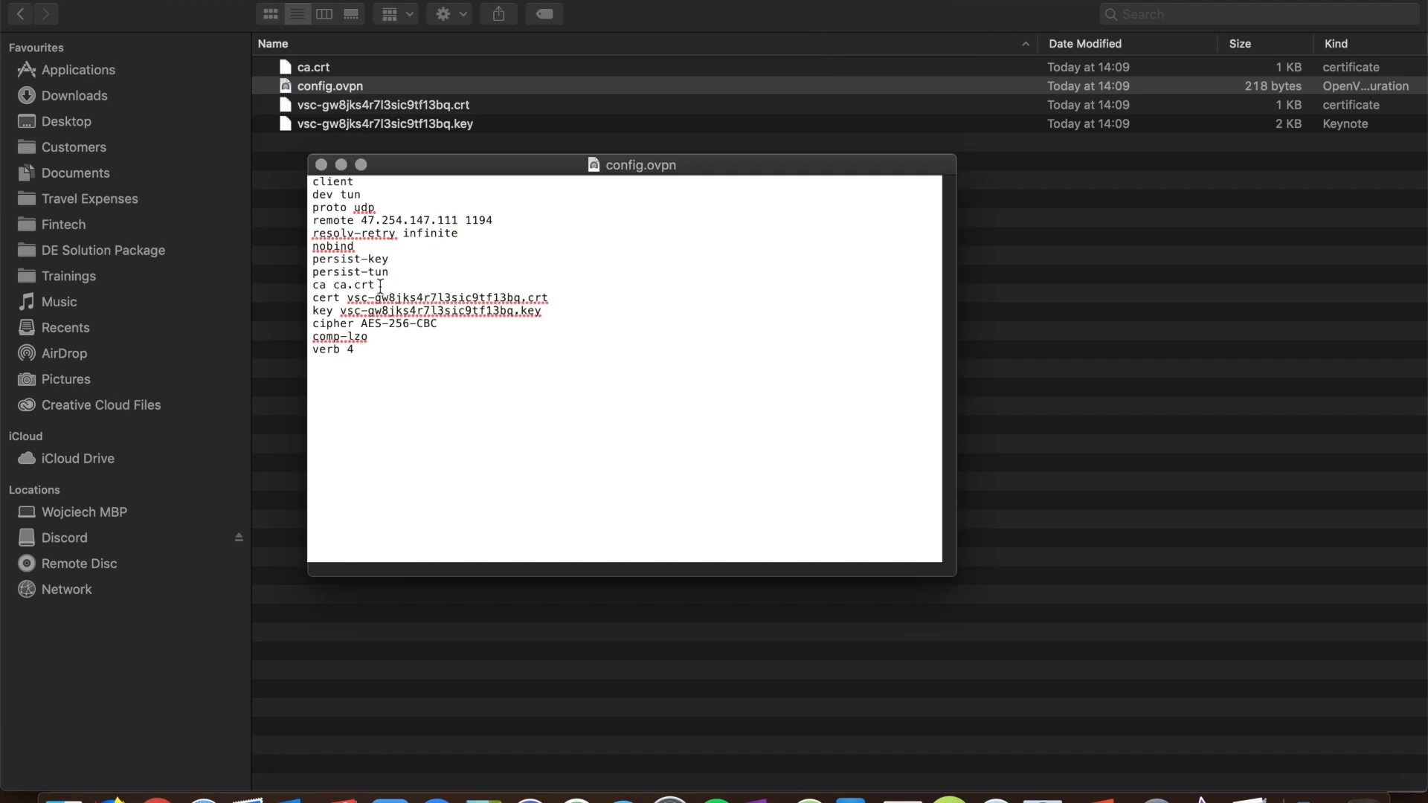
Step: Close the config.ovpn TextEdit window and switch to the Android emulator desktop
{"action": "left_click", "coordinate": [321, 164]}
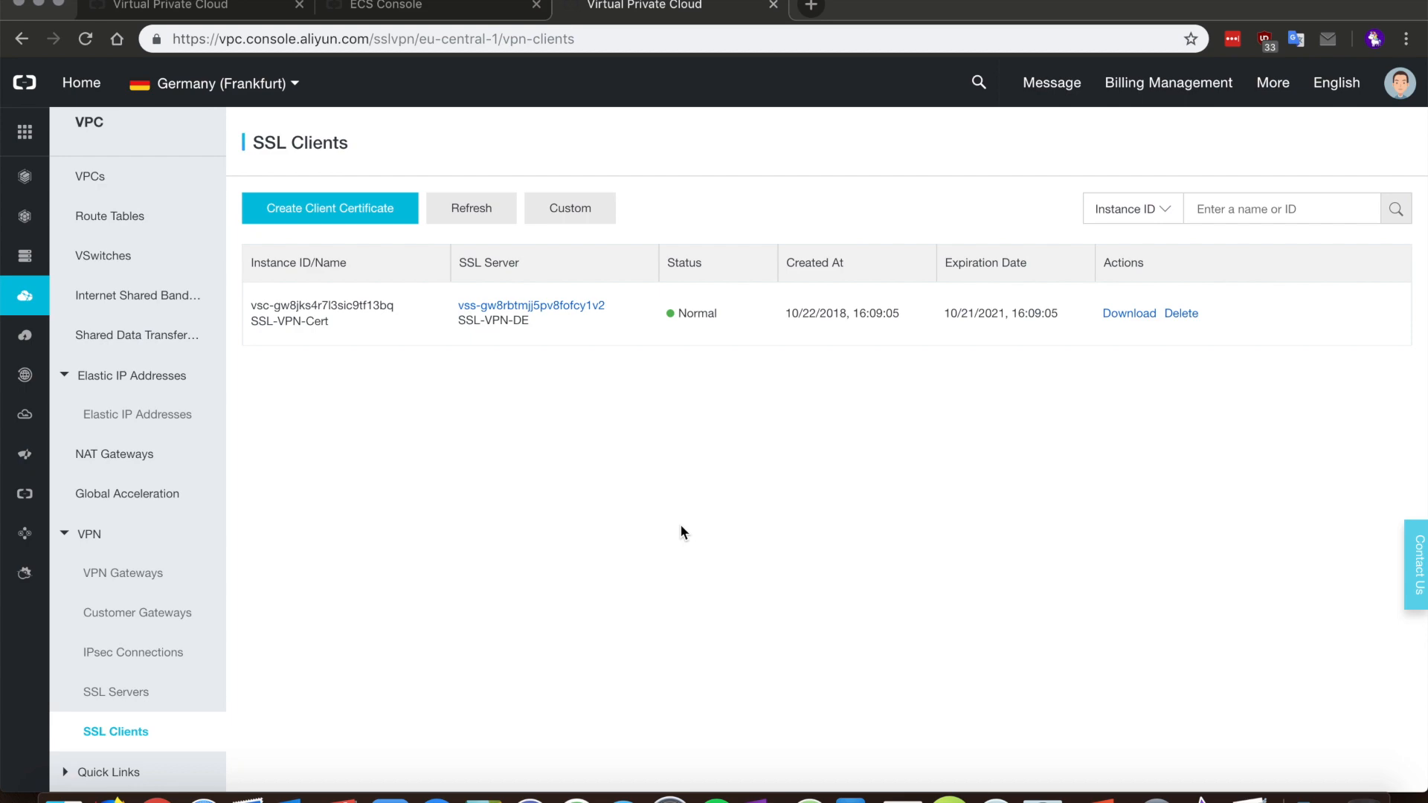
{"action": "key", "text": "ctrl+Right"}
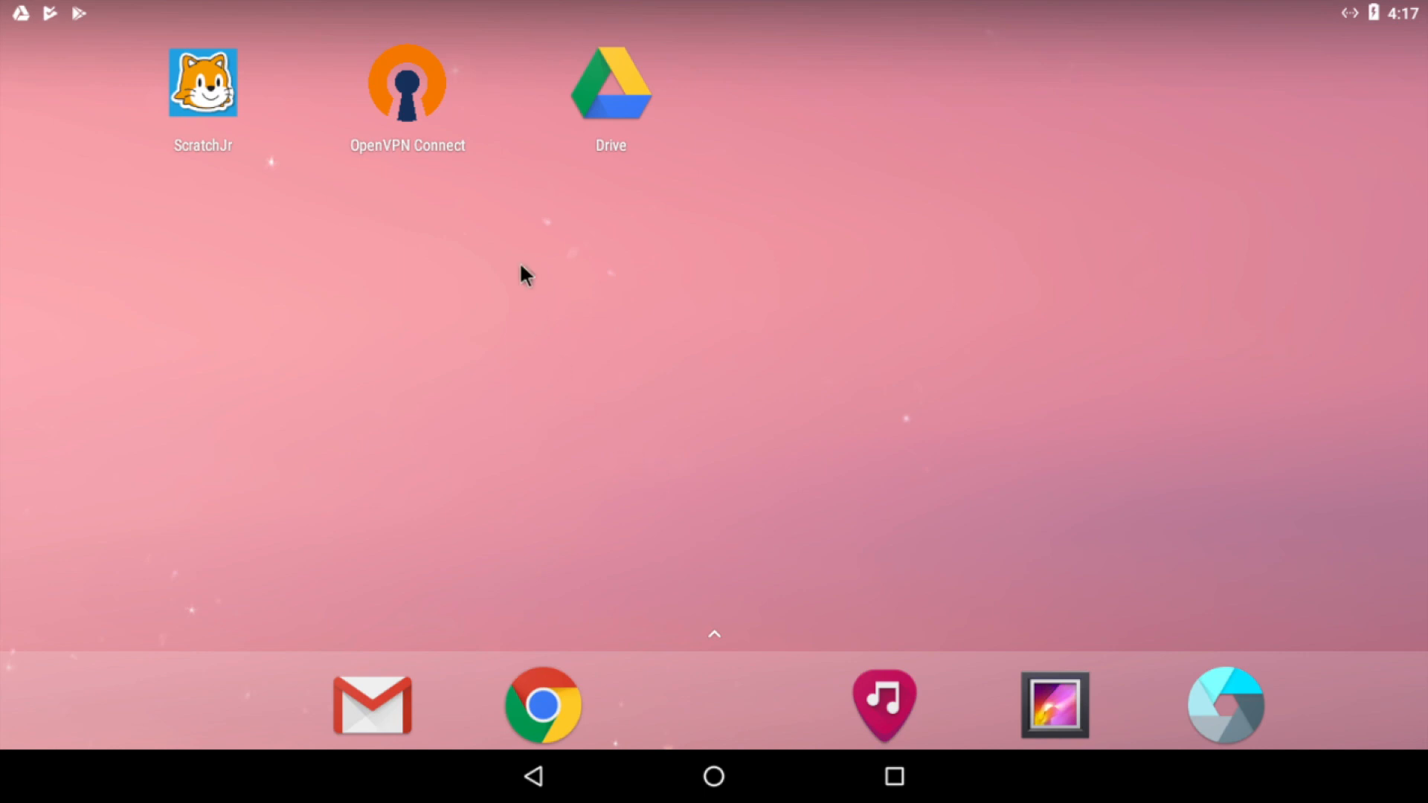
Step: Import config.ovpn into OpenVPN Connect as a new profile
{"action": "left_click", "coordinate": [415, 82]}
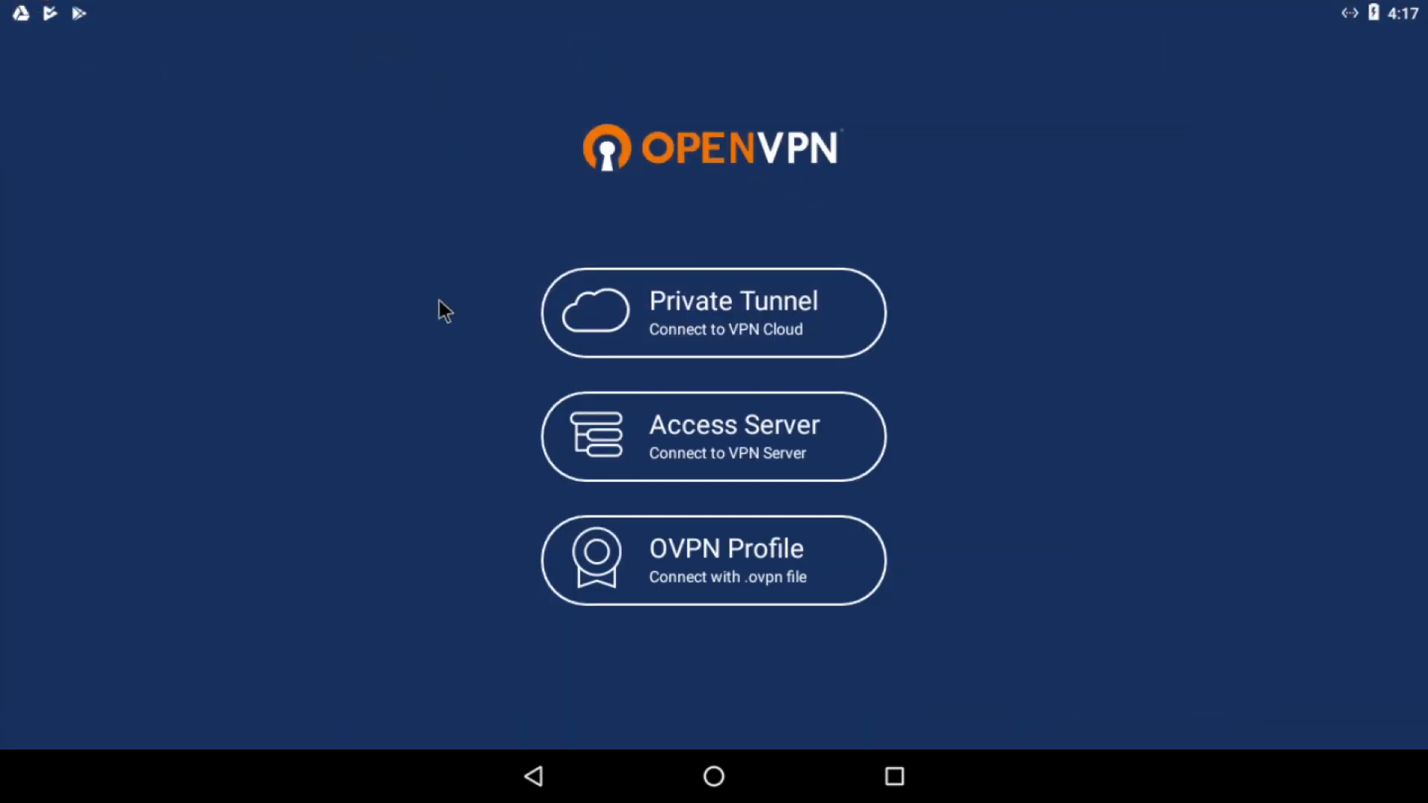
{"action": "left_click", "coordinate": [680, 572]}
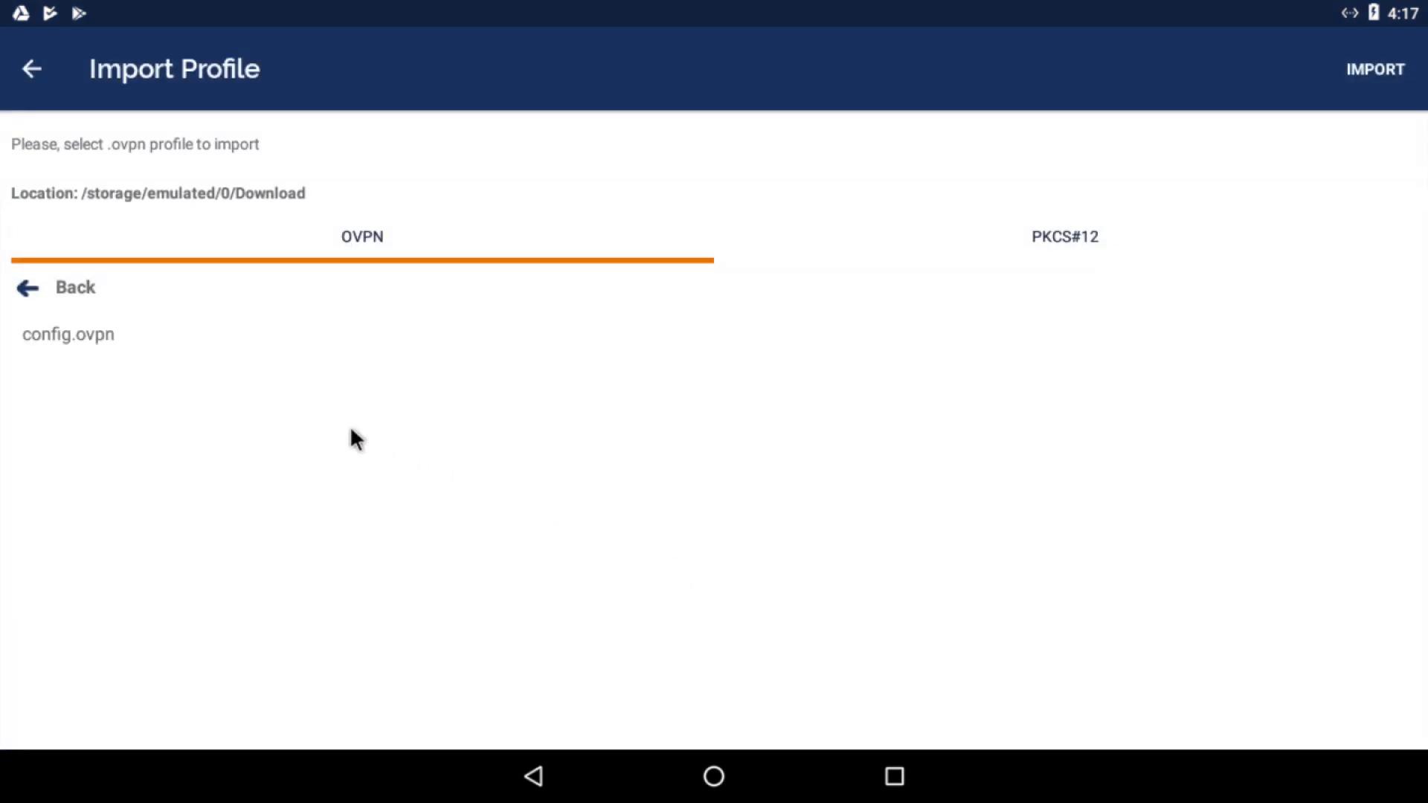
{"action": "left_click", "coordinate": [108, 331]}
{"action": "left_click", "coordinate": [1373, 69]}
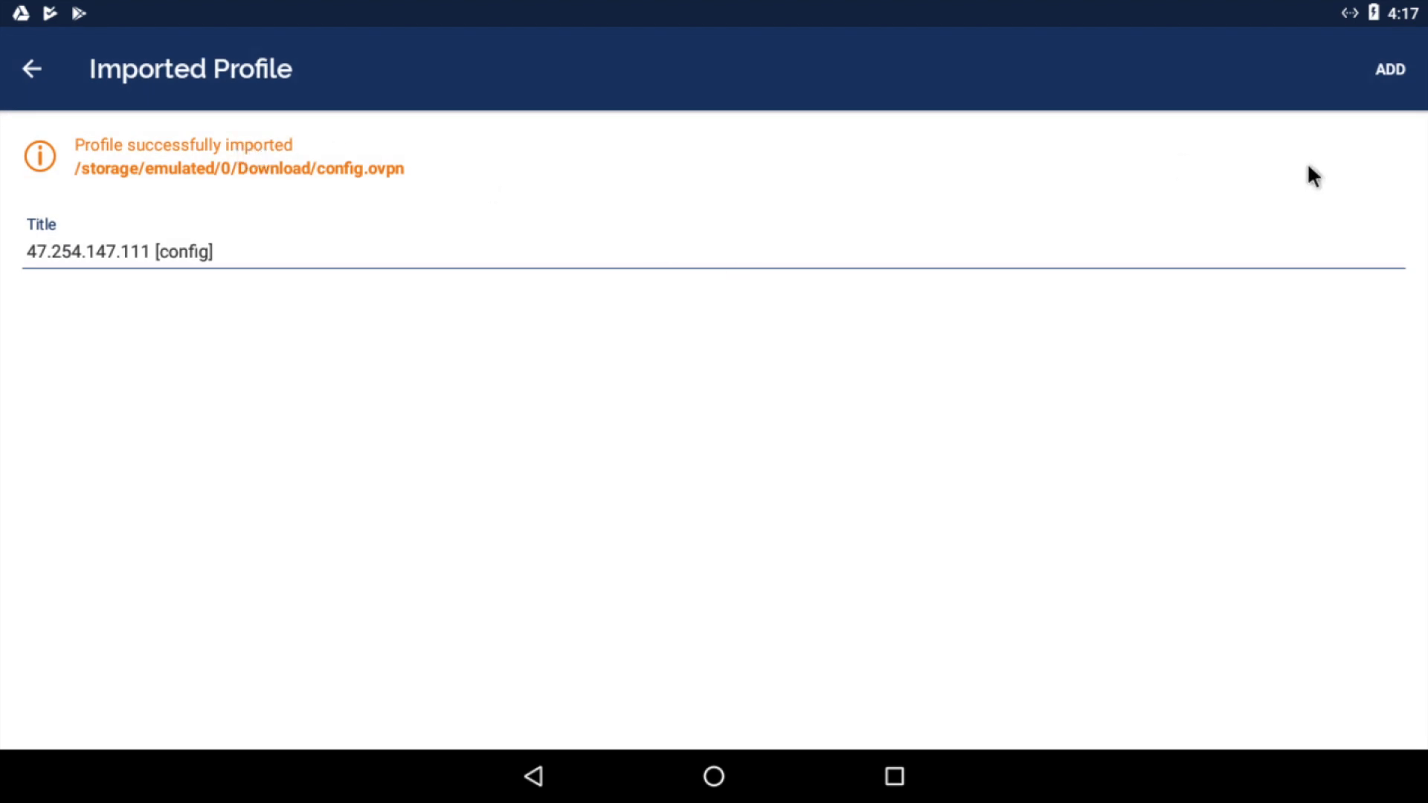
{"action": "left_click", "coordinate": [1392, 71]}
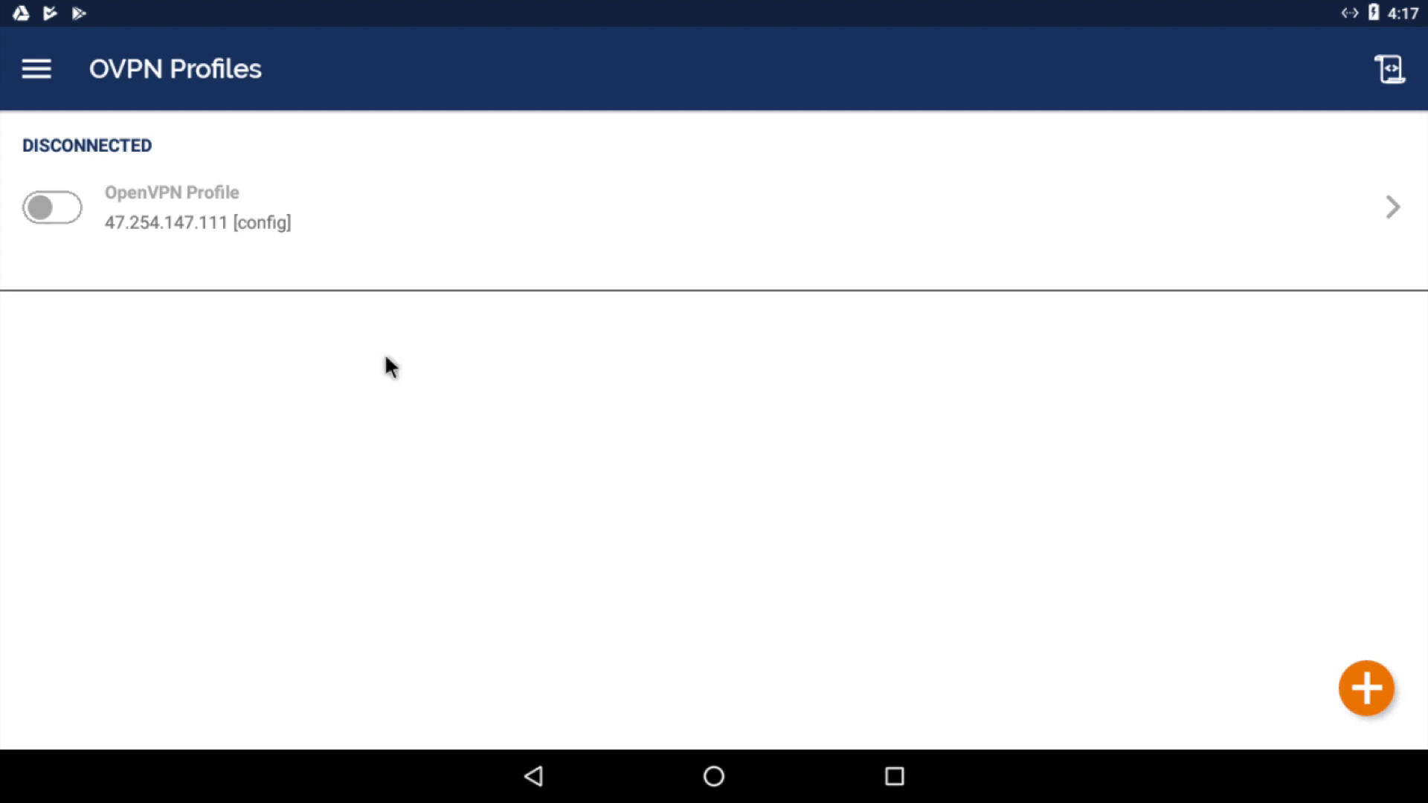
Step: Connect the 47.254.147.111 profile and check private IP 172.20.2.6 over port 1194 UDPv4
{"action": "left_click", "coordinate": [55, 209]}
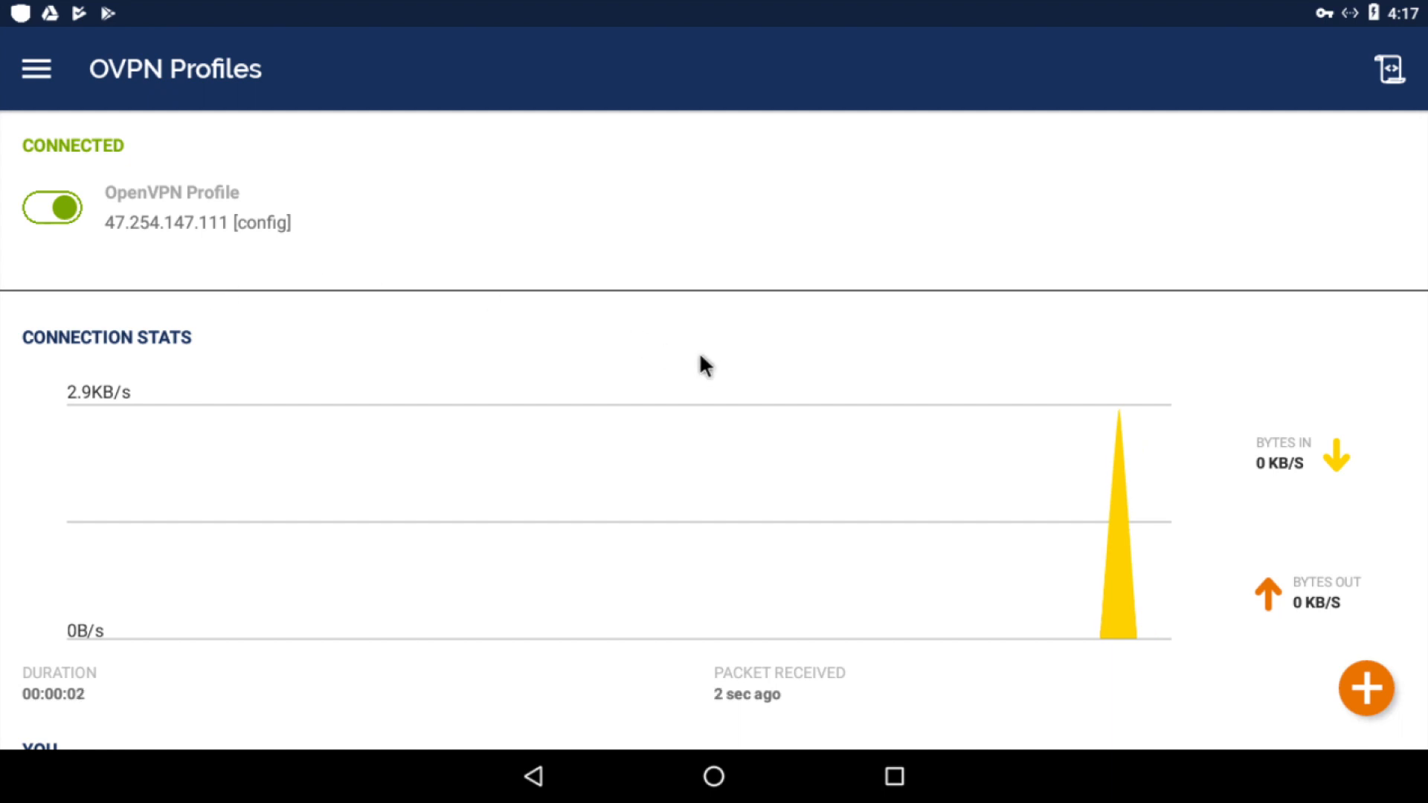
{"action": "scroll", "coordinate": [700, 355], "scroll_direction": "down", "scroll_amount": 3}
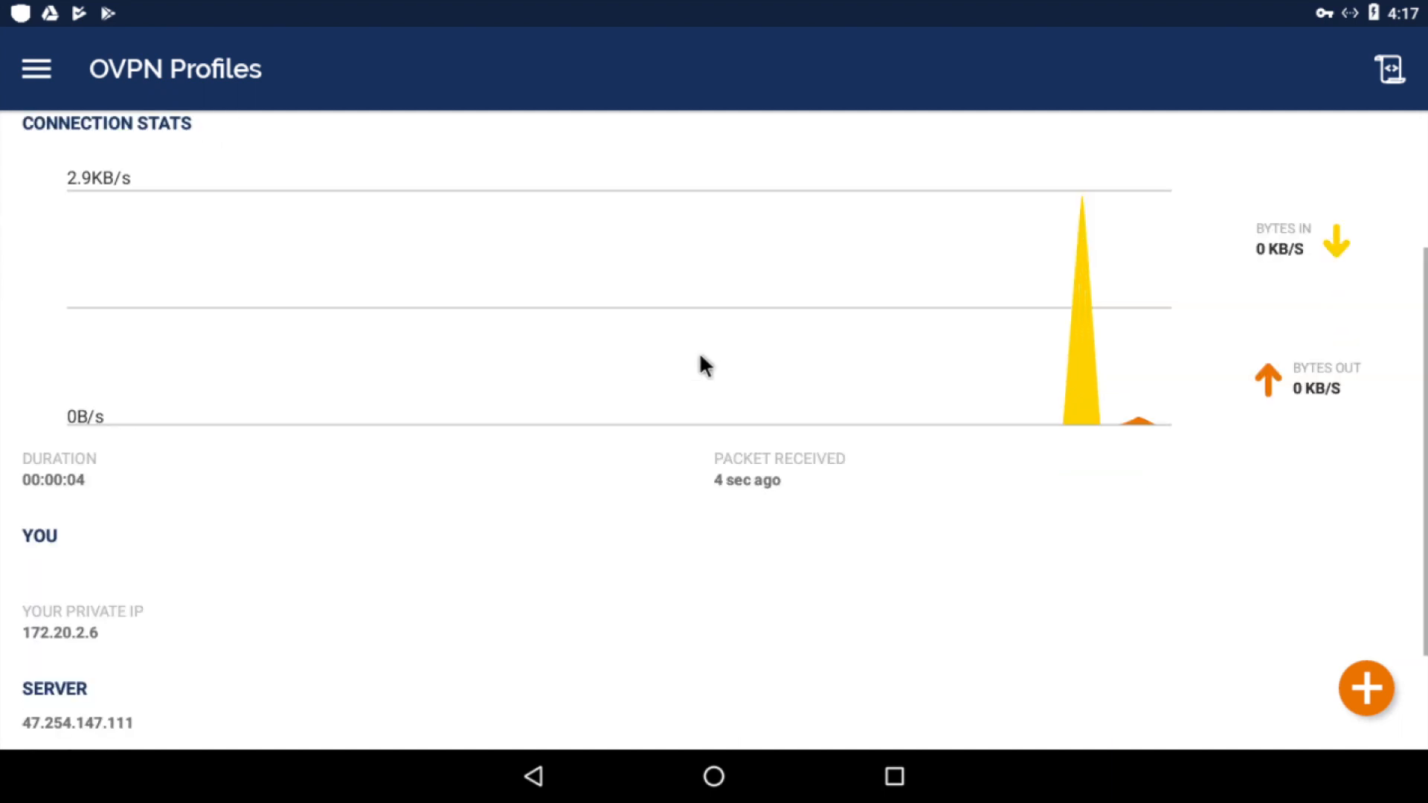
{"action": "scroll", "coordinate": [700, 358], "scroll_direction": "down", "scroll_amount": 2}
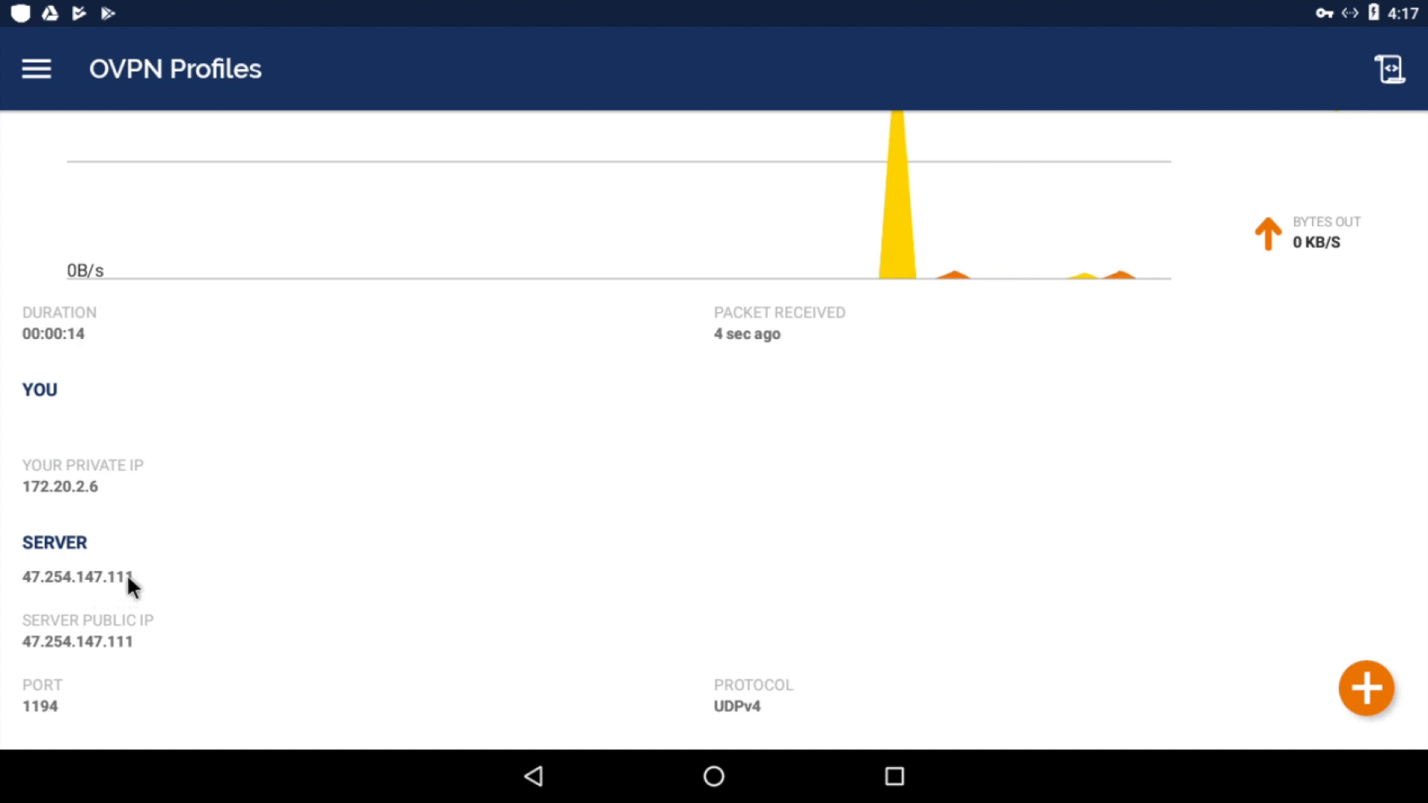
{"action": "scroll", "coordinate": [126, 573], "scroll_direction": "up", "scroll_amount": 5}
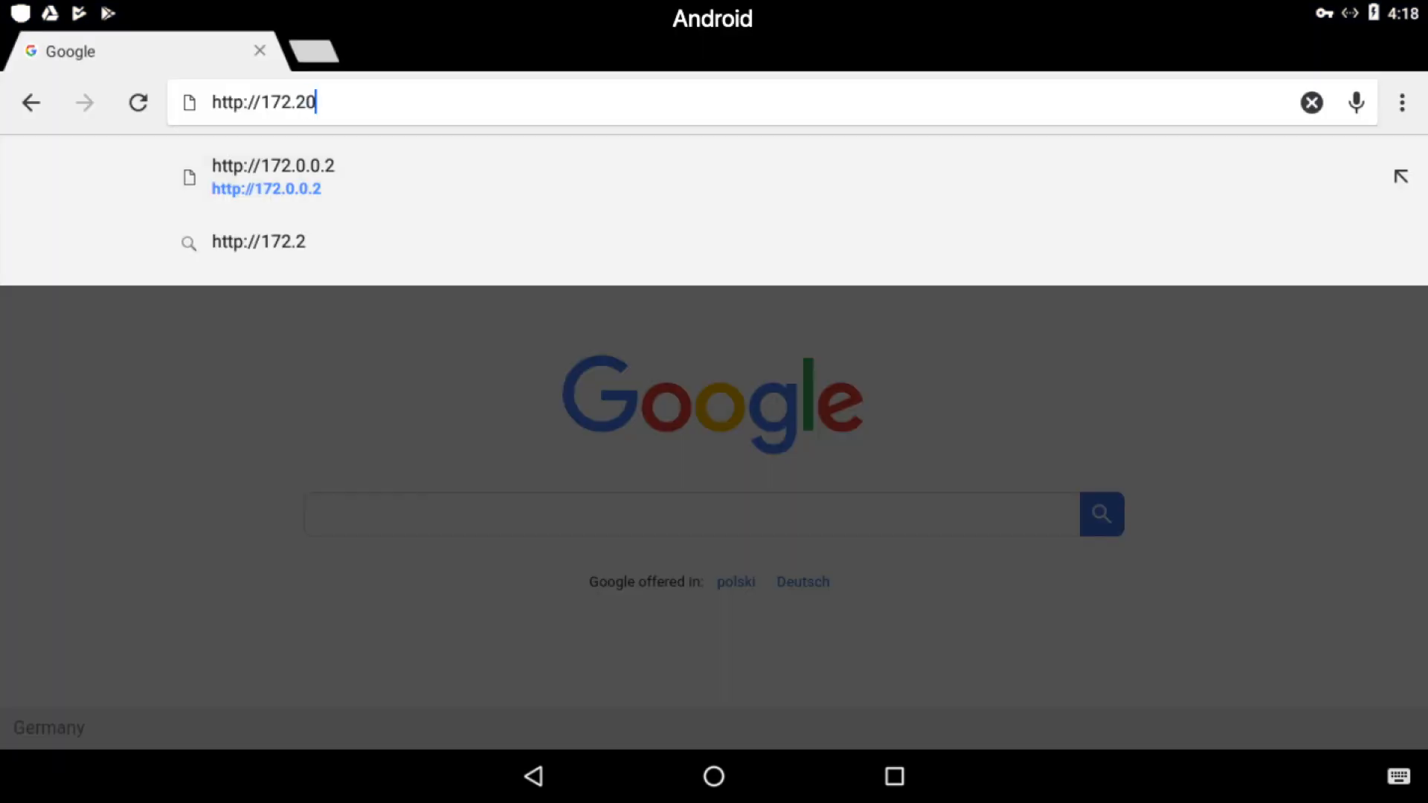
{"action": "type", "text": ".0.45"}
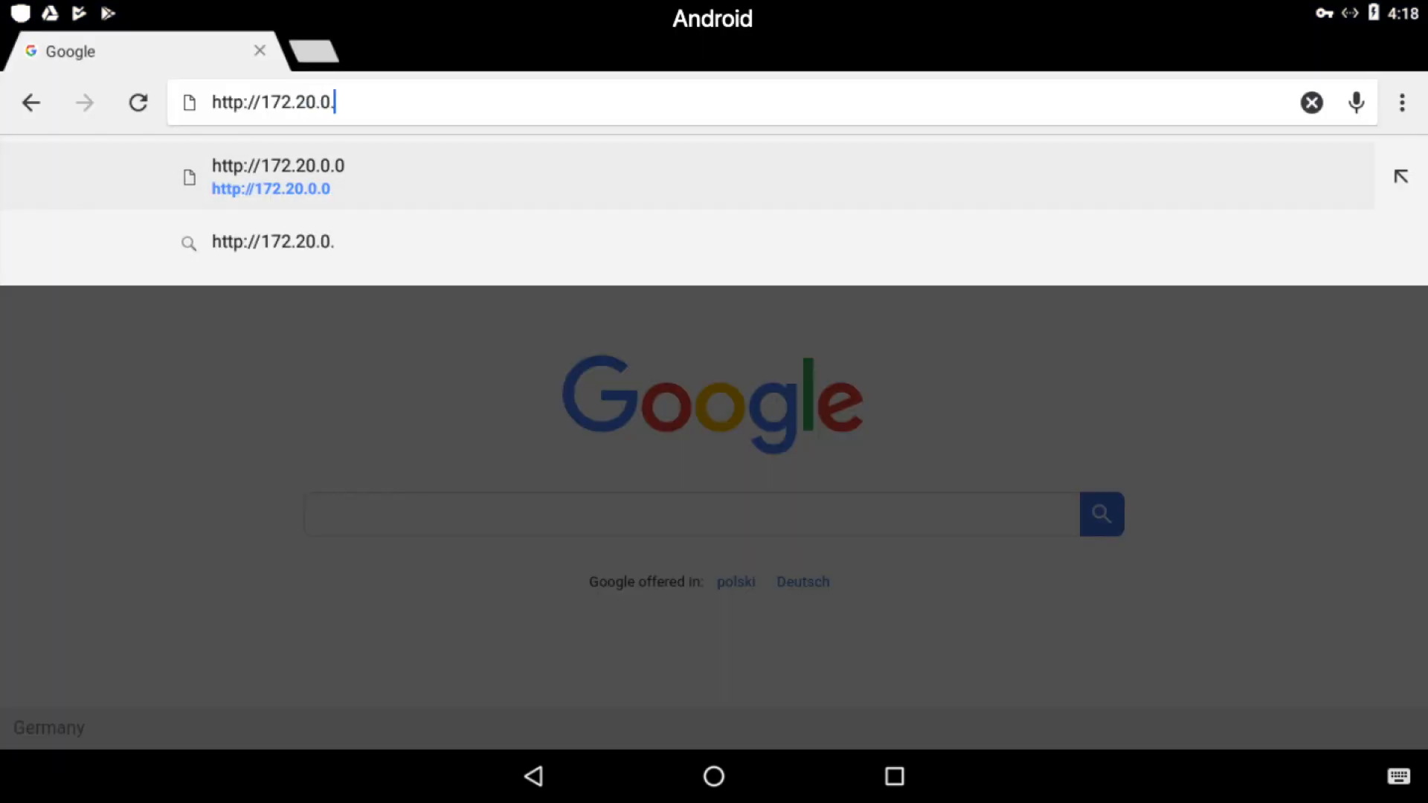
{"action": "key", "text": "Return"}
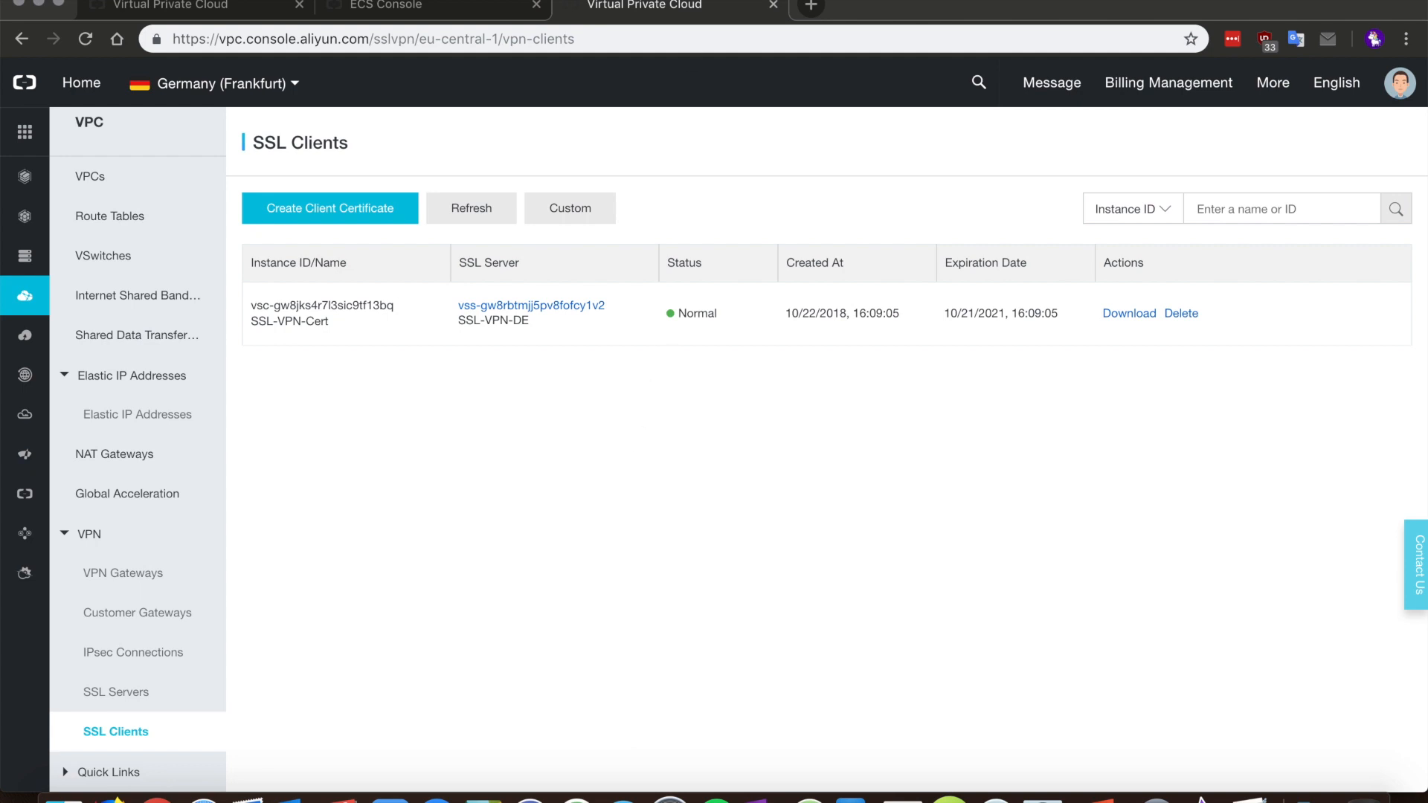
Step: Install config.ovpn in Tunnelblick for all users, entering the administrator password
{"action": "left_click", "coordinate": [659, 0]}
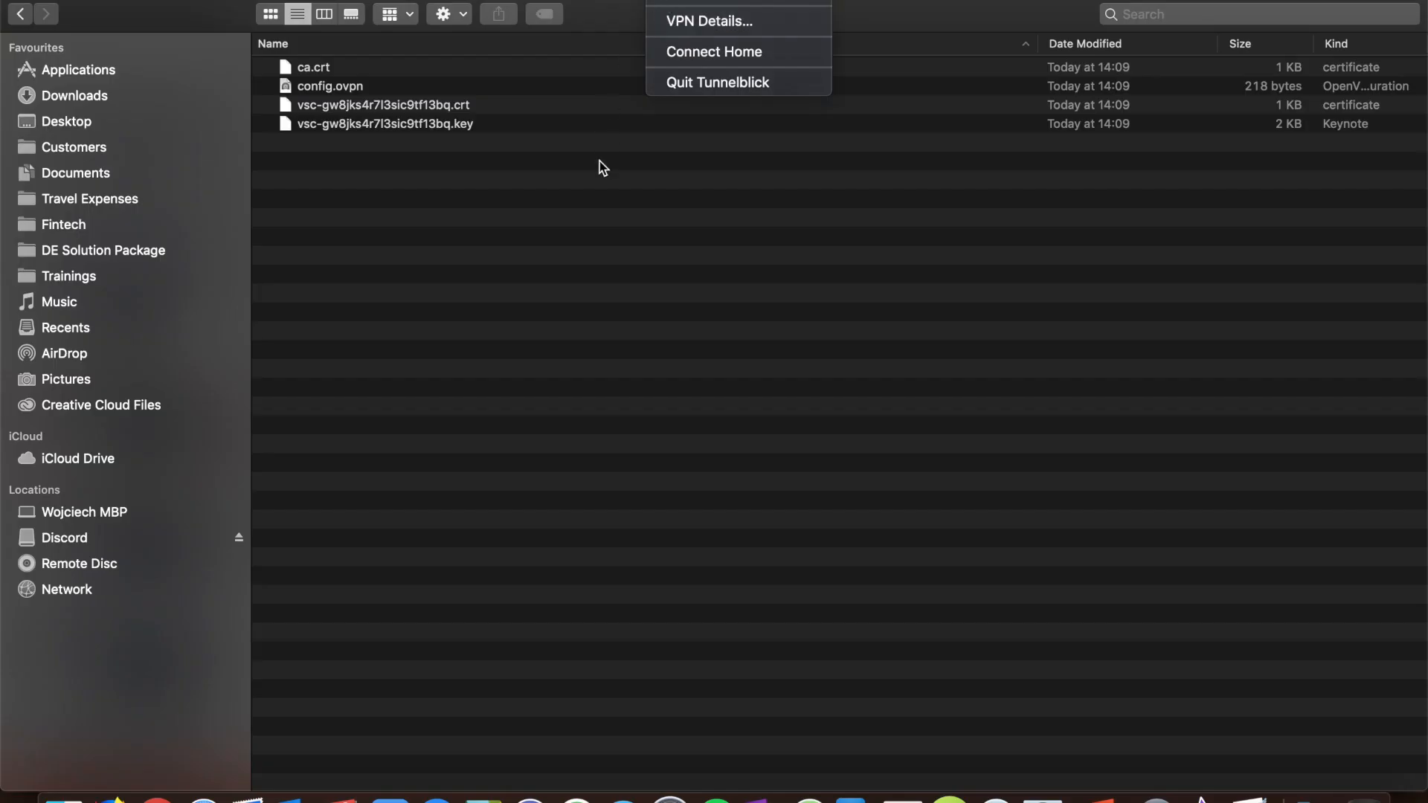
{"action": "left_click", "coordinate": [602, 167]}
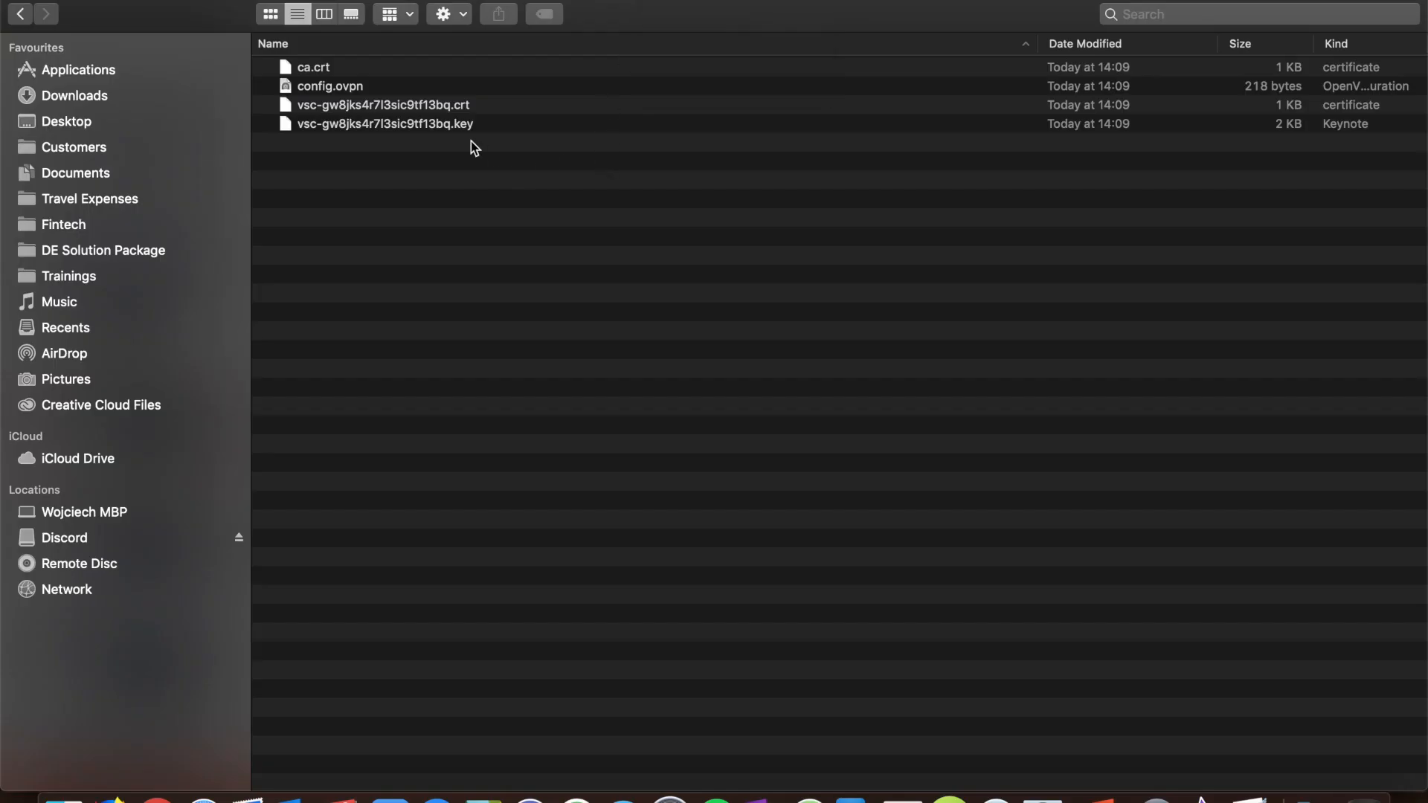
{"action": "double_click", "coordinate": [363, 87]}
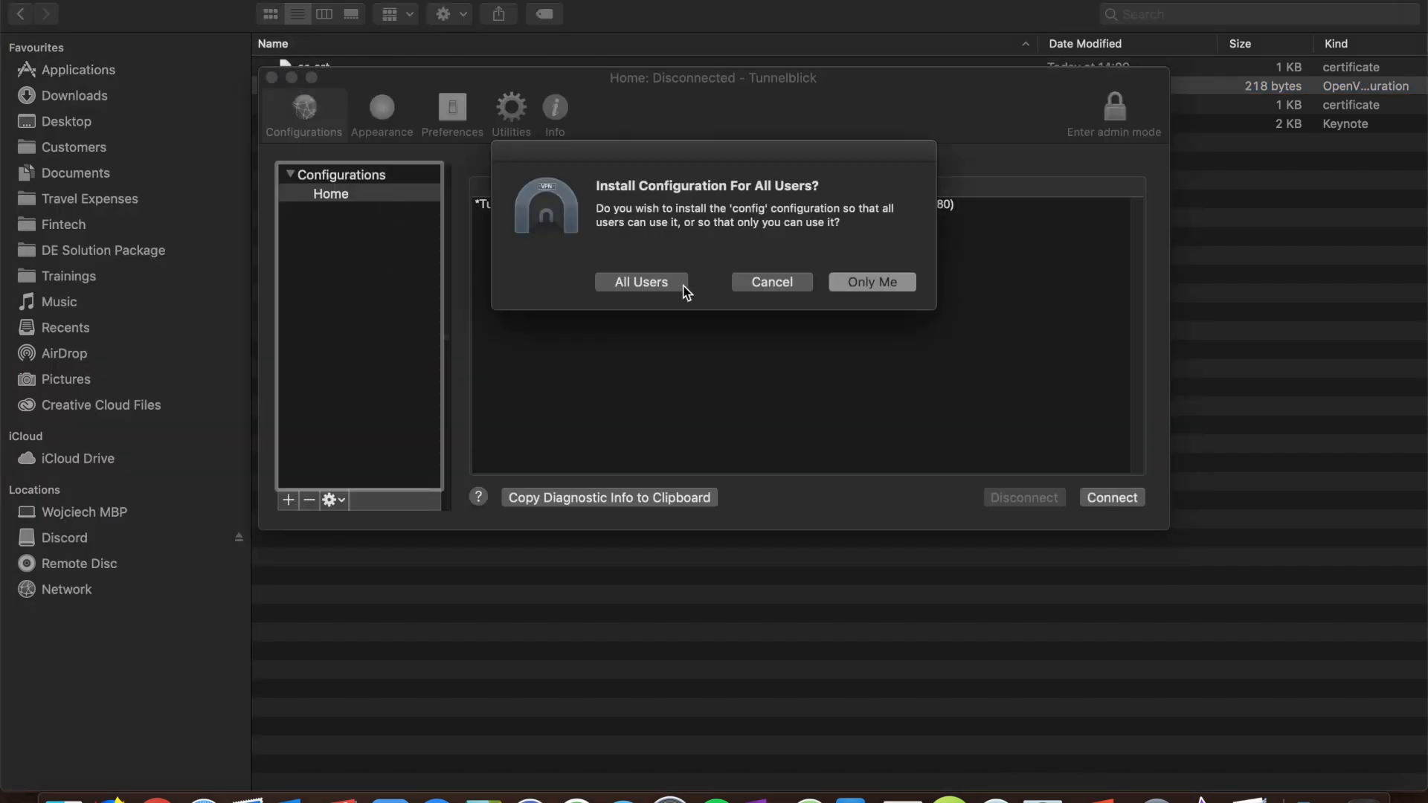
{"action": "left_click", "coordinate": [869, 283]}
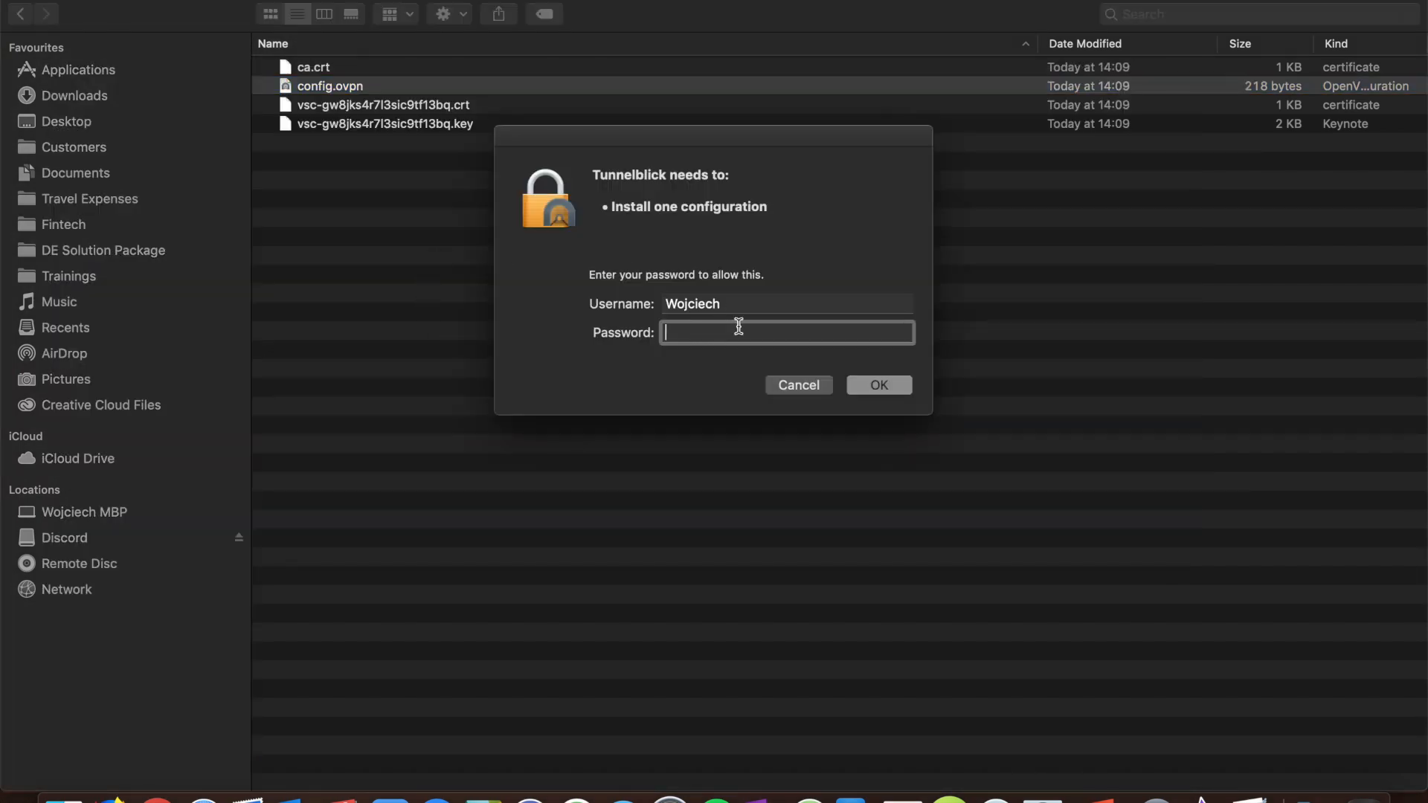
{"action": "type", "text": "***********"}
{"action": "key", "text": "Return"}
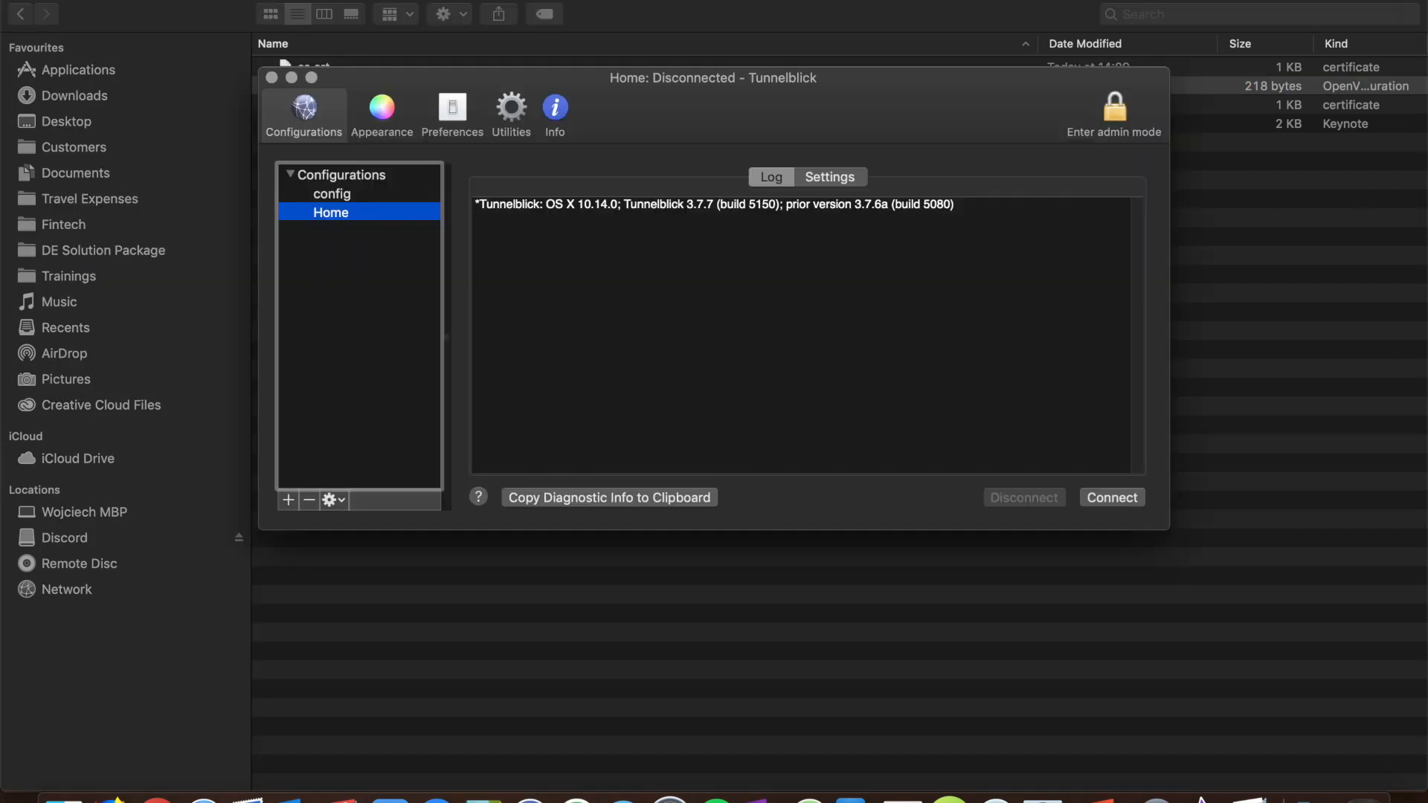
Step: Dismiss the comp-lzo warning and connect the config VPN from the Tunnelblick menu
{"action": "left_click", "coordinate": [351, 195]}
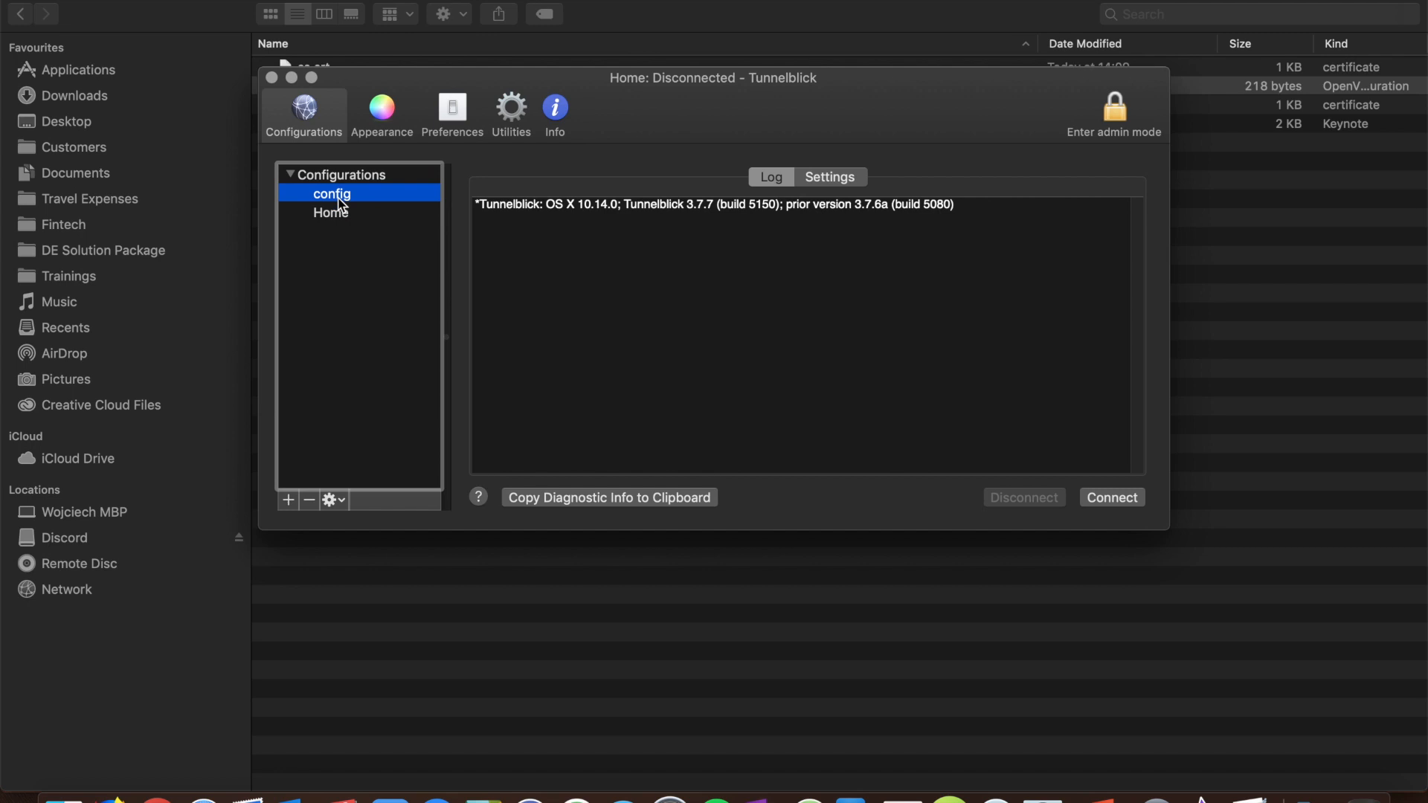
{"action": "left_click", "coordinate": [881, 493]}
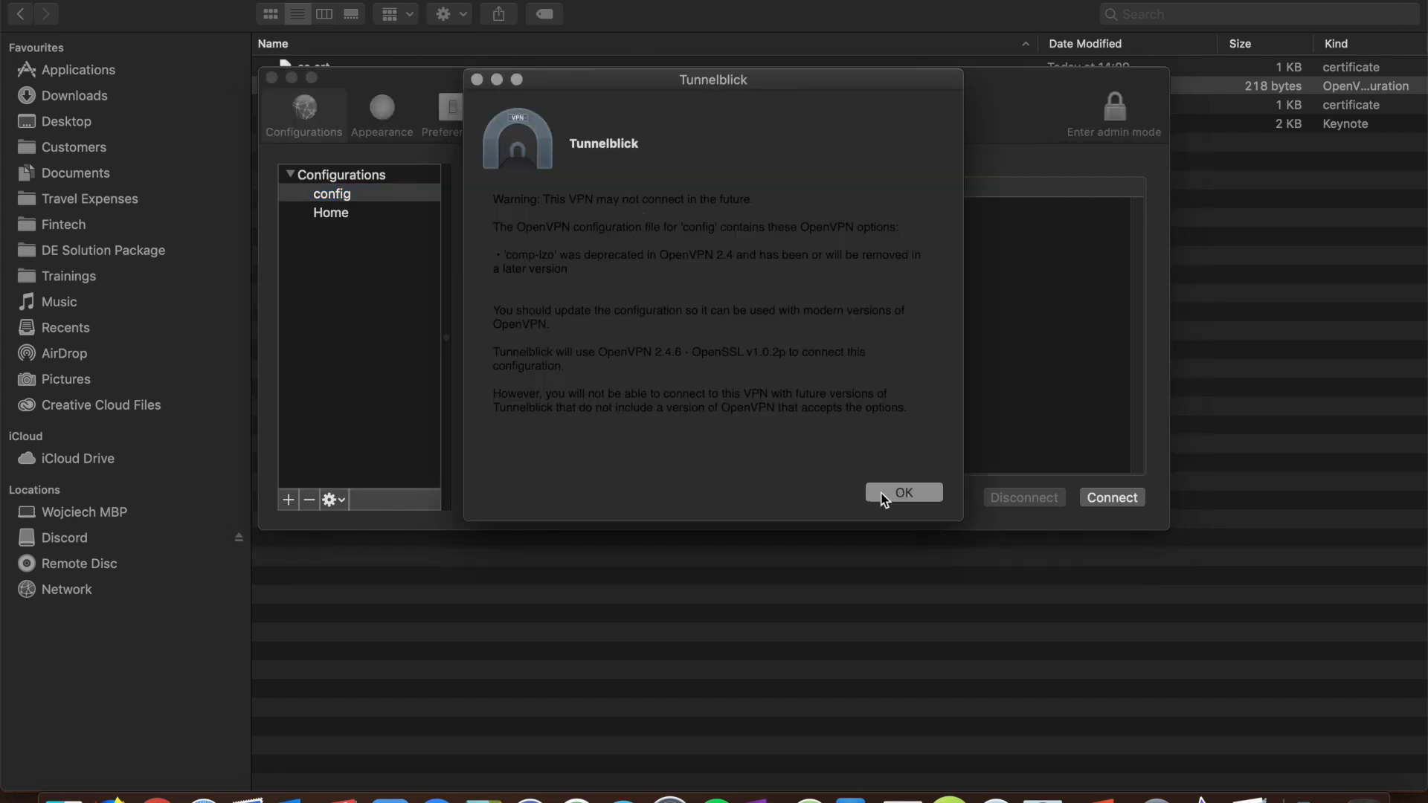
{"action": "left_click", "coordinate": [678, 1]}
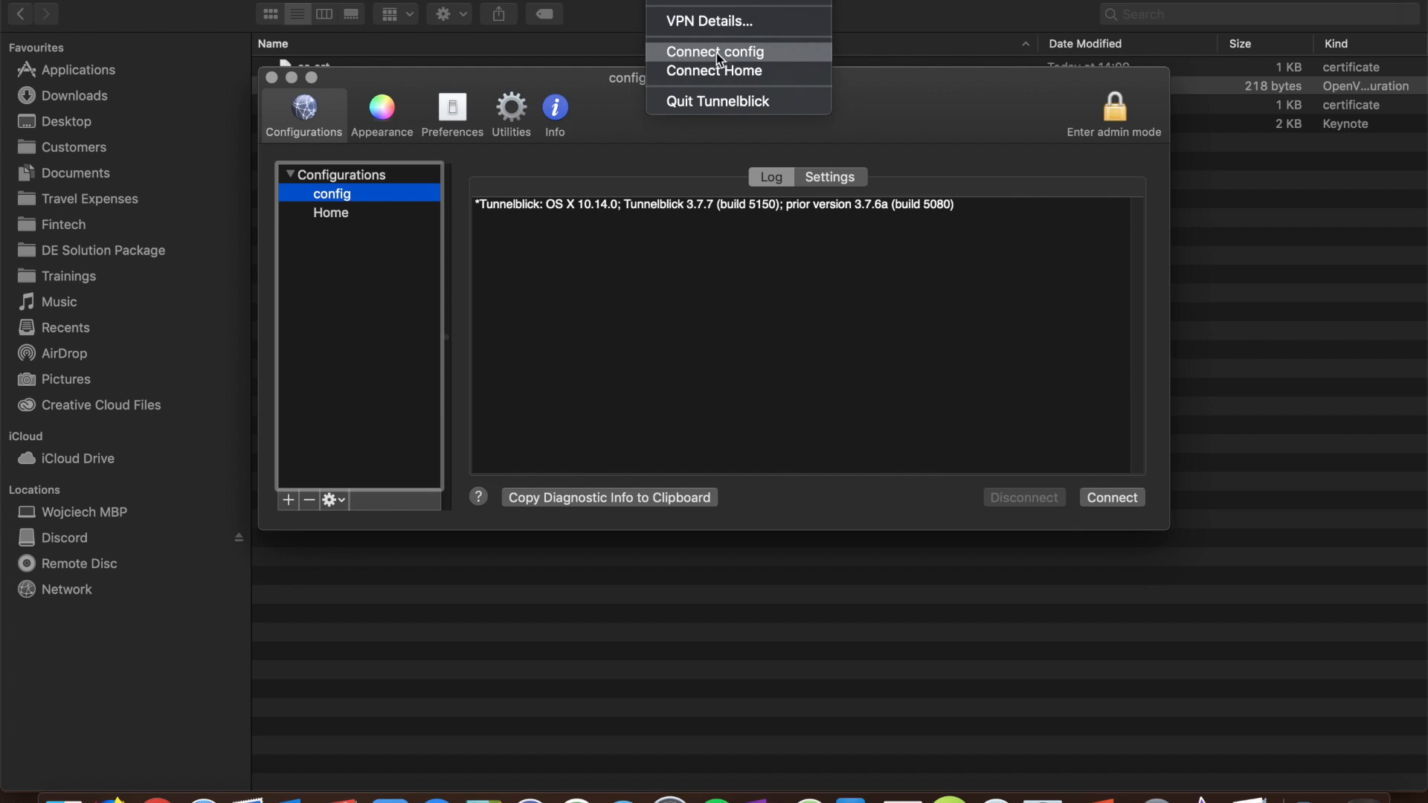
{"action": "left_click", "coordinate": [759, 56]}
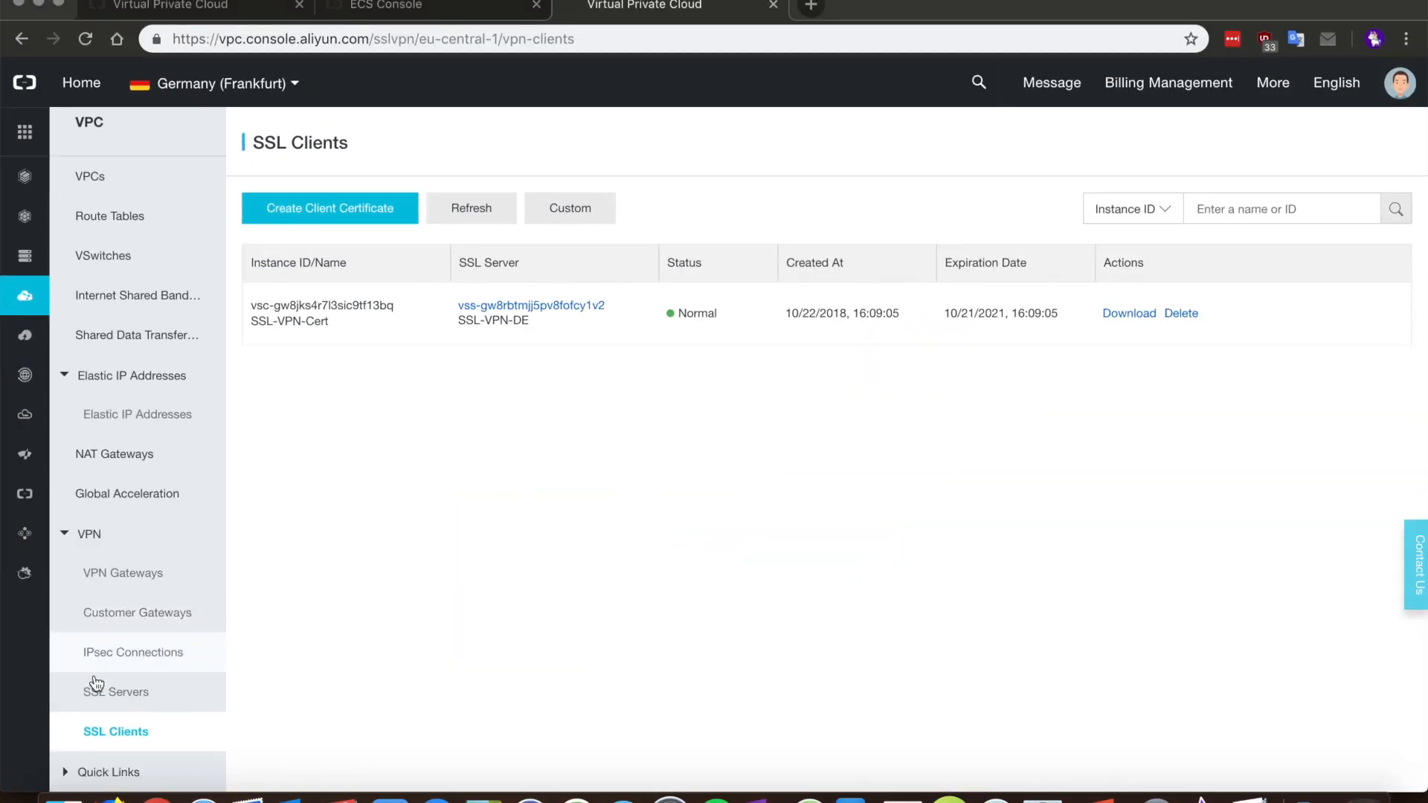
Step: Refresh the Frankfurt SSL Servers list to confirm SSL-VPN-DE shows 1/5 connections, then open a new tab
{"action": "left_click", "coordinate": [100, 691]}
{"action": "left_click", "coordinate": [902, 358]}
{"action": "left_click", "coordinate": [868, 593]}
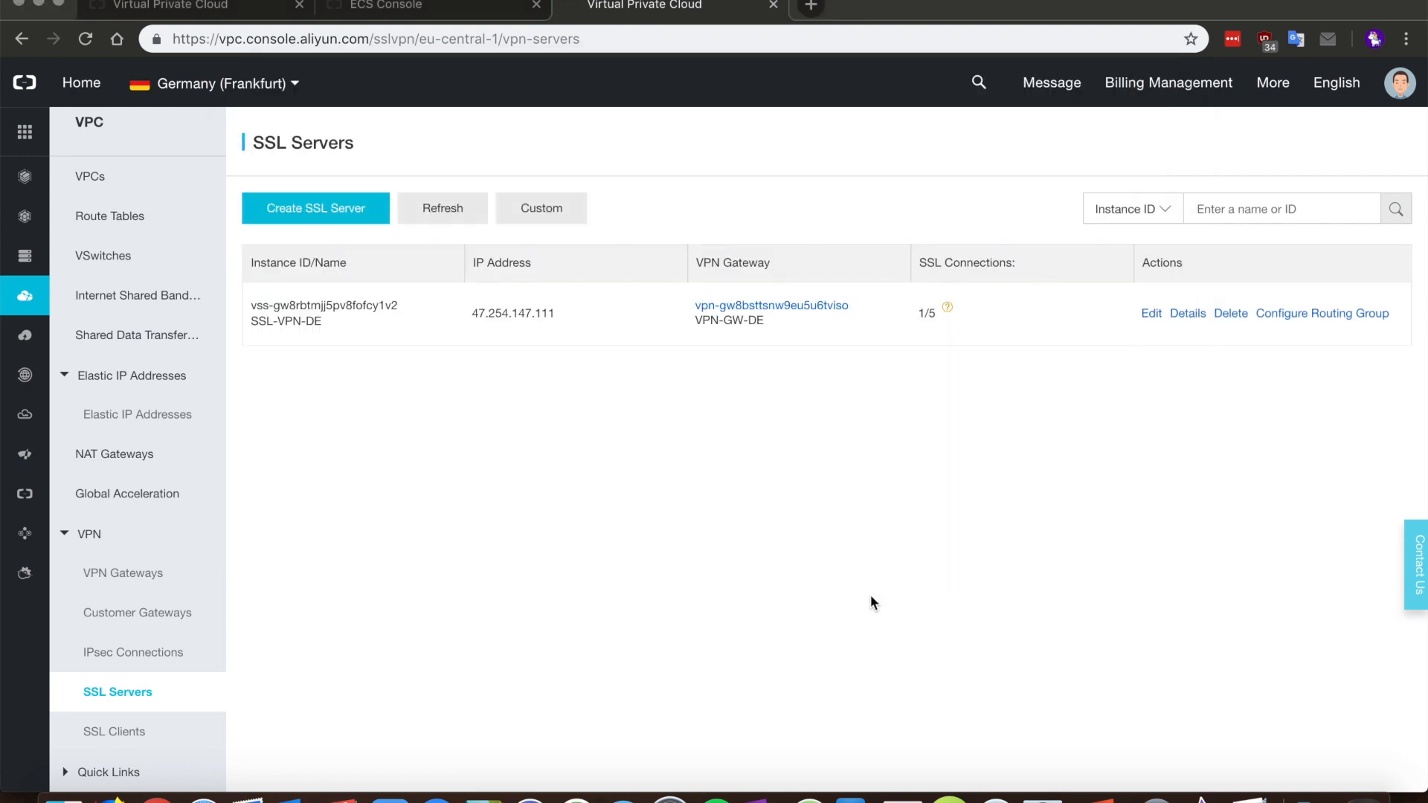
{"action": "left_click", "coordinate": [461, 216]}
{"action": "left_click", "coordinate": [811, 6]}
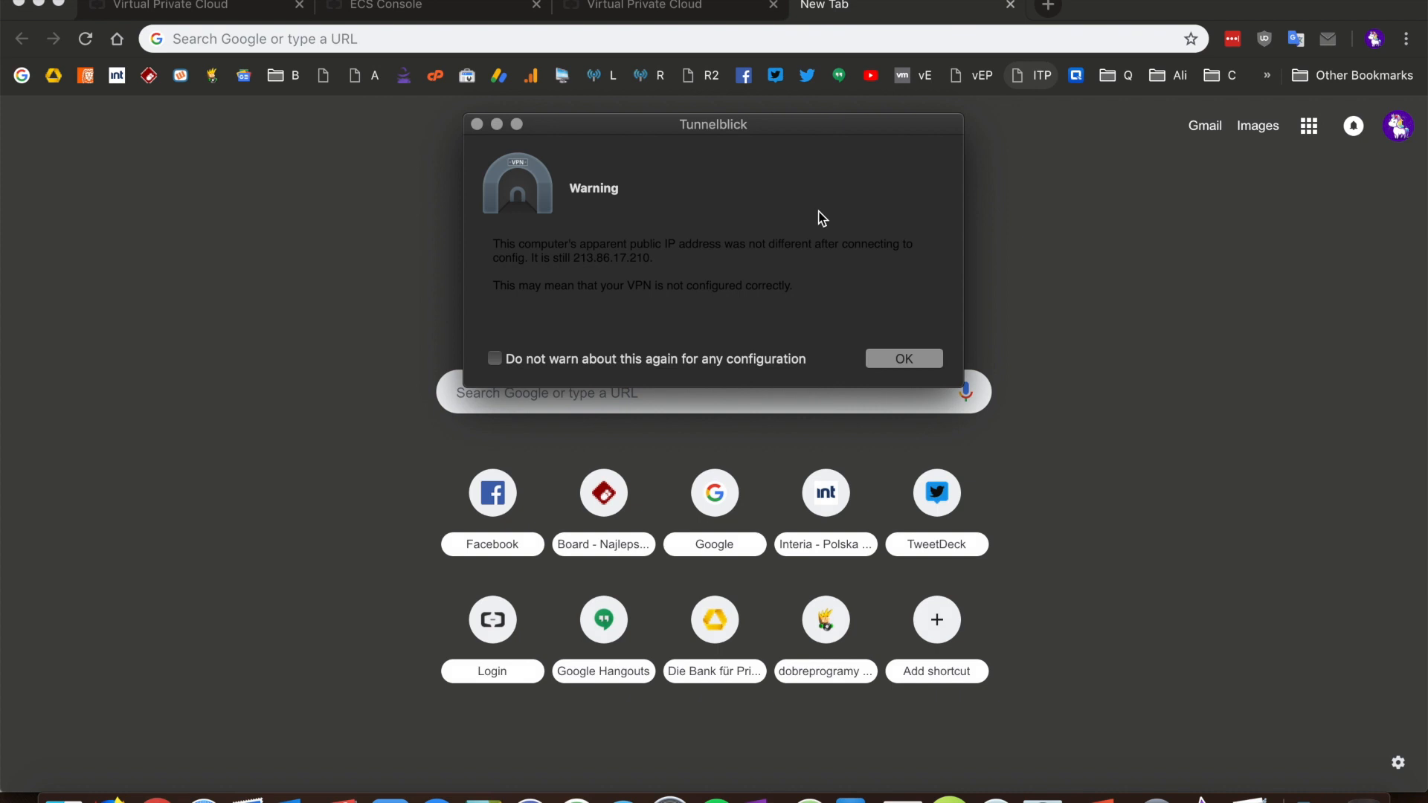
Step: Load 172.20.0.45 in Chrome on the Mac to see the 'SSL VPN works' nginx page
{"action": "left_click", "coordinate": [871, 362]}
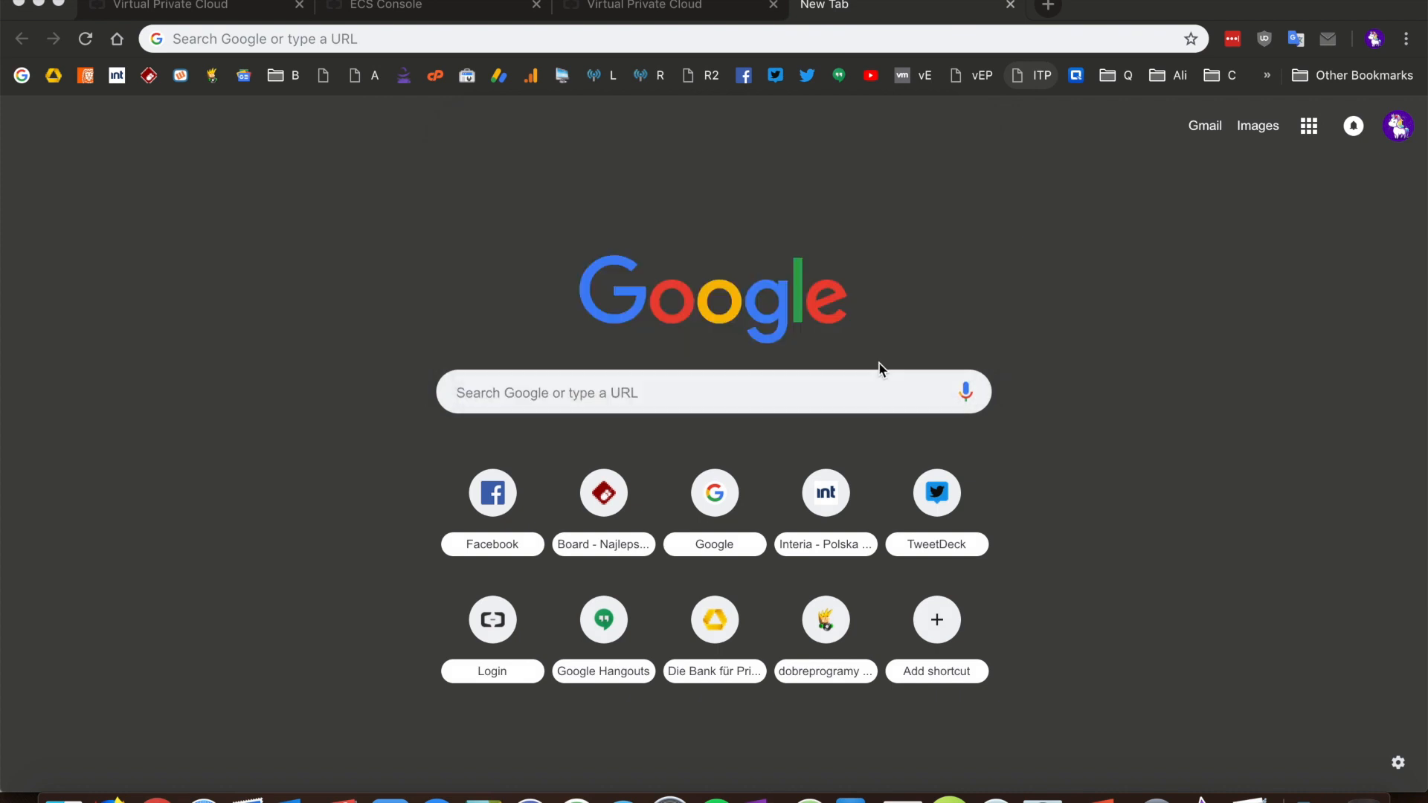
{"action": "left_click", "coordinate": [542, 39]}
{"action": "type", "text": "172.20.0.45"}
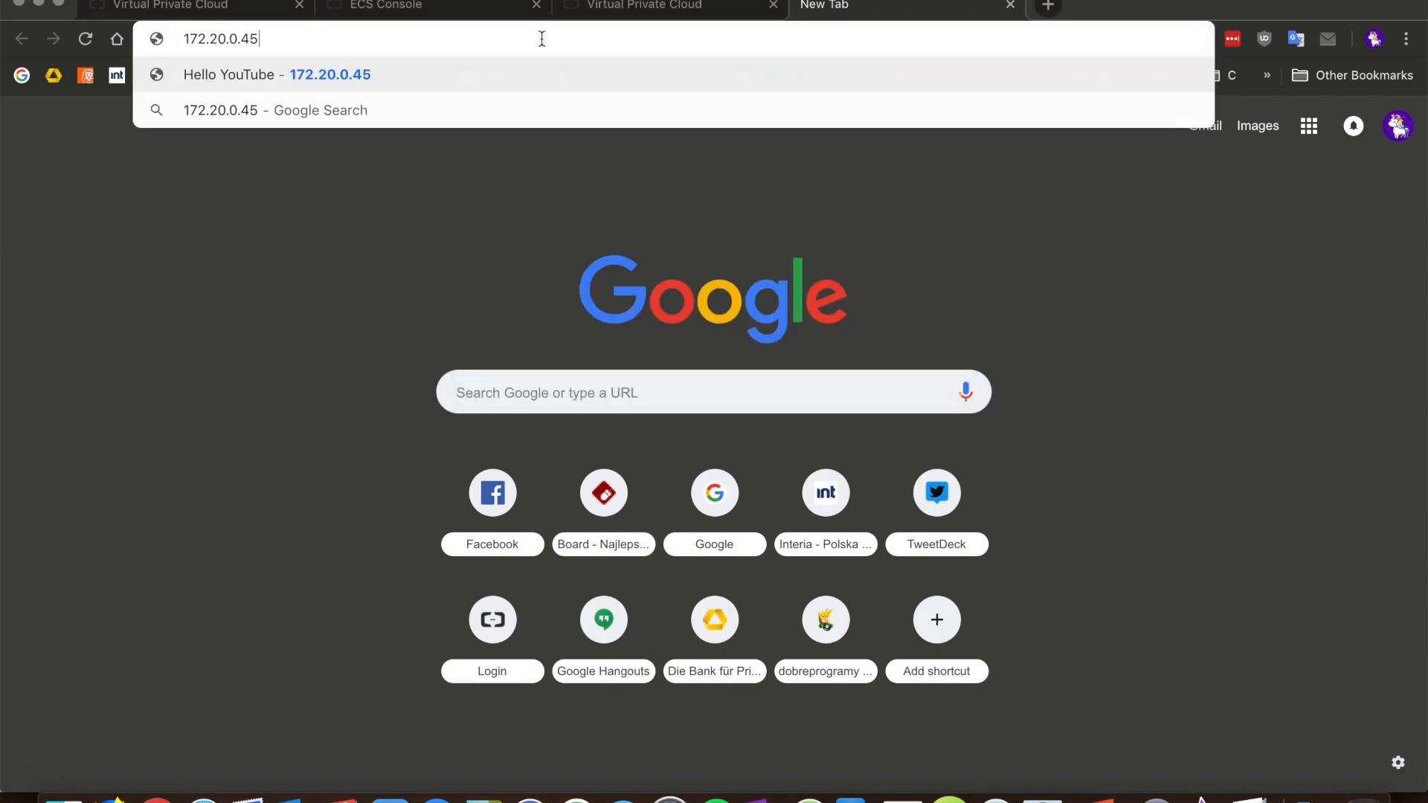
{"action": "key", "text": "Return"}
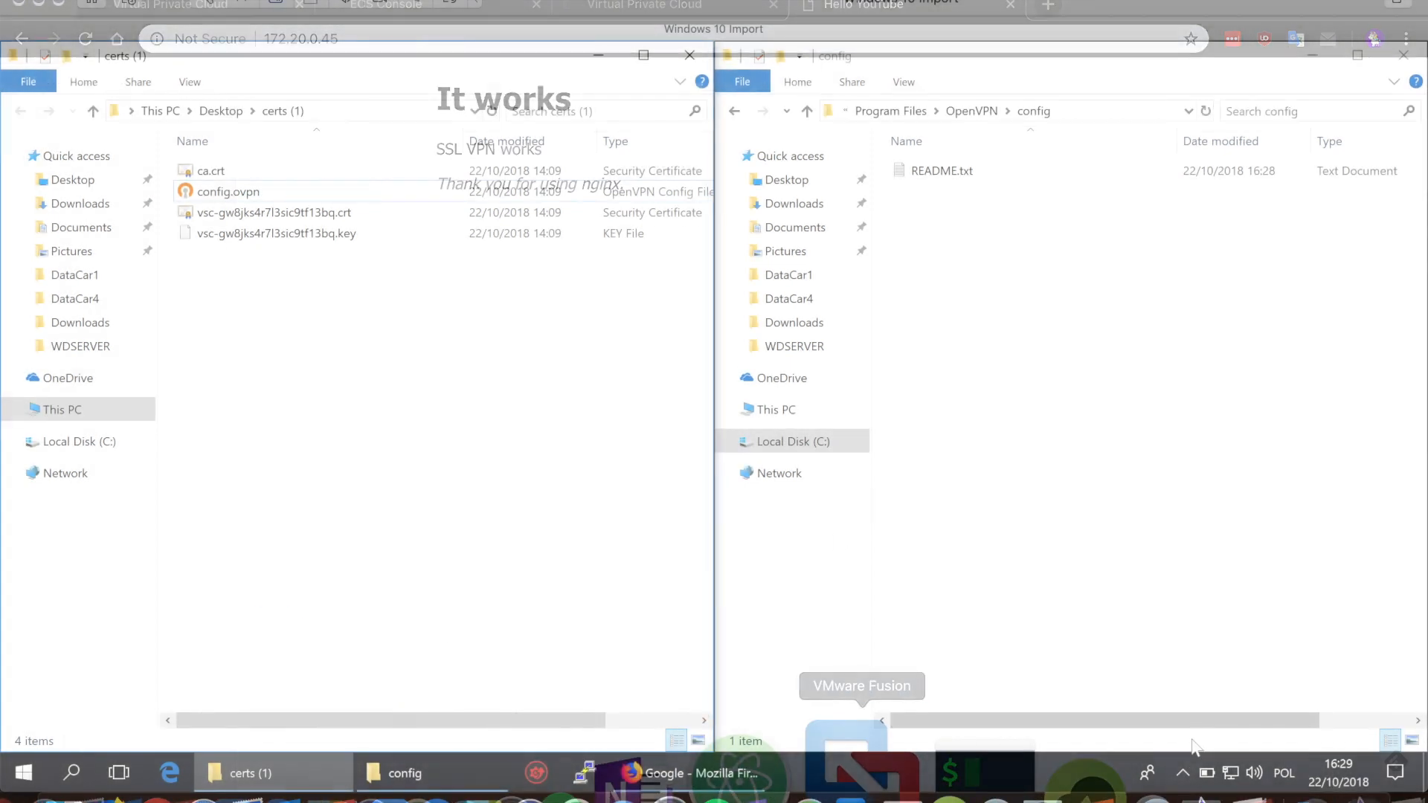
Step: Open the OpenVPN GUI Settings from the Windows system tray
{"action": "left_click", "coordinate": [1182, 771]}
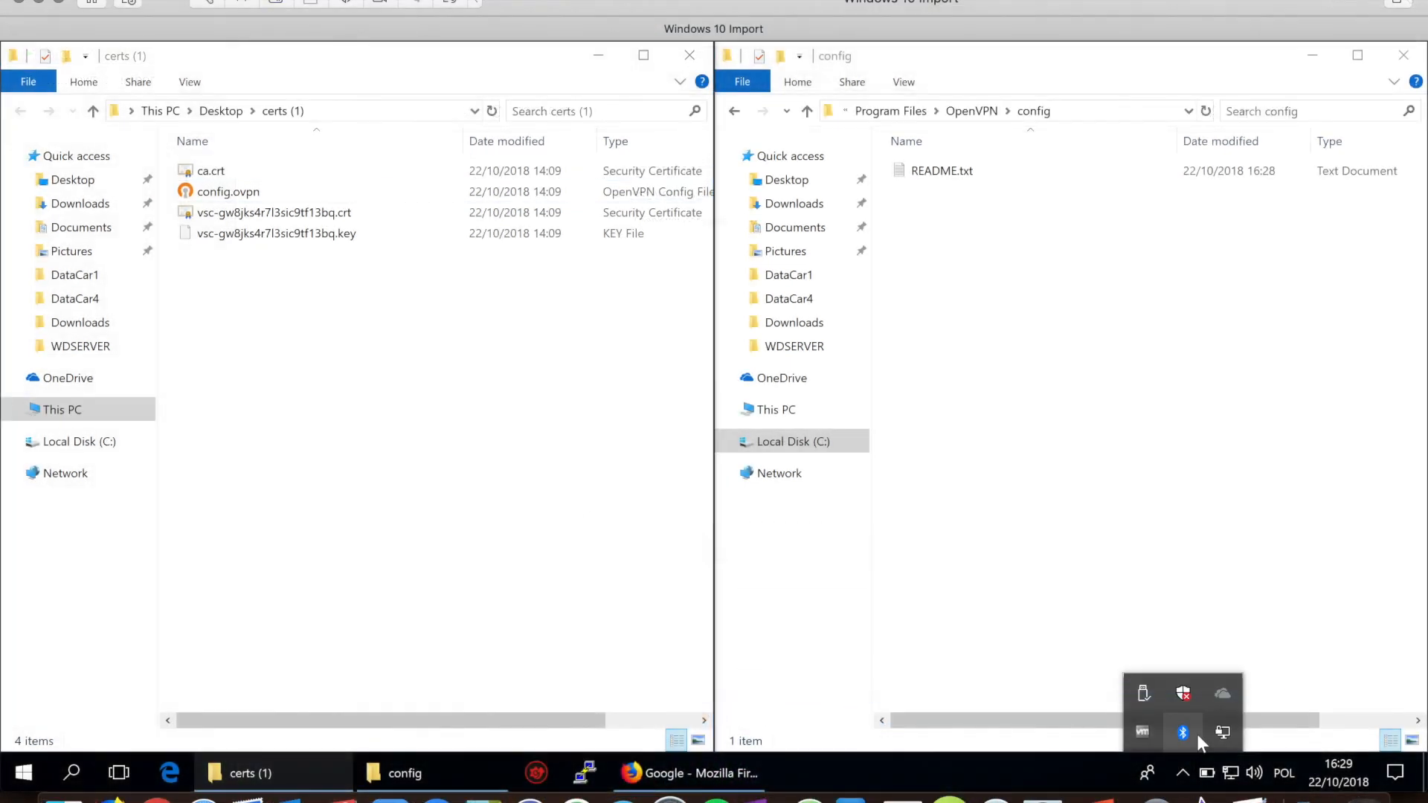
{"action": "right_click", "coordinate": [1220, 733]}
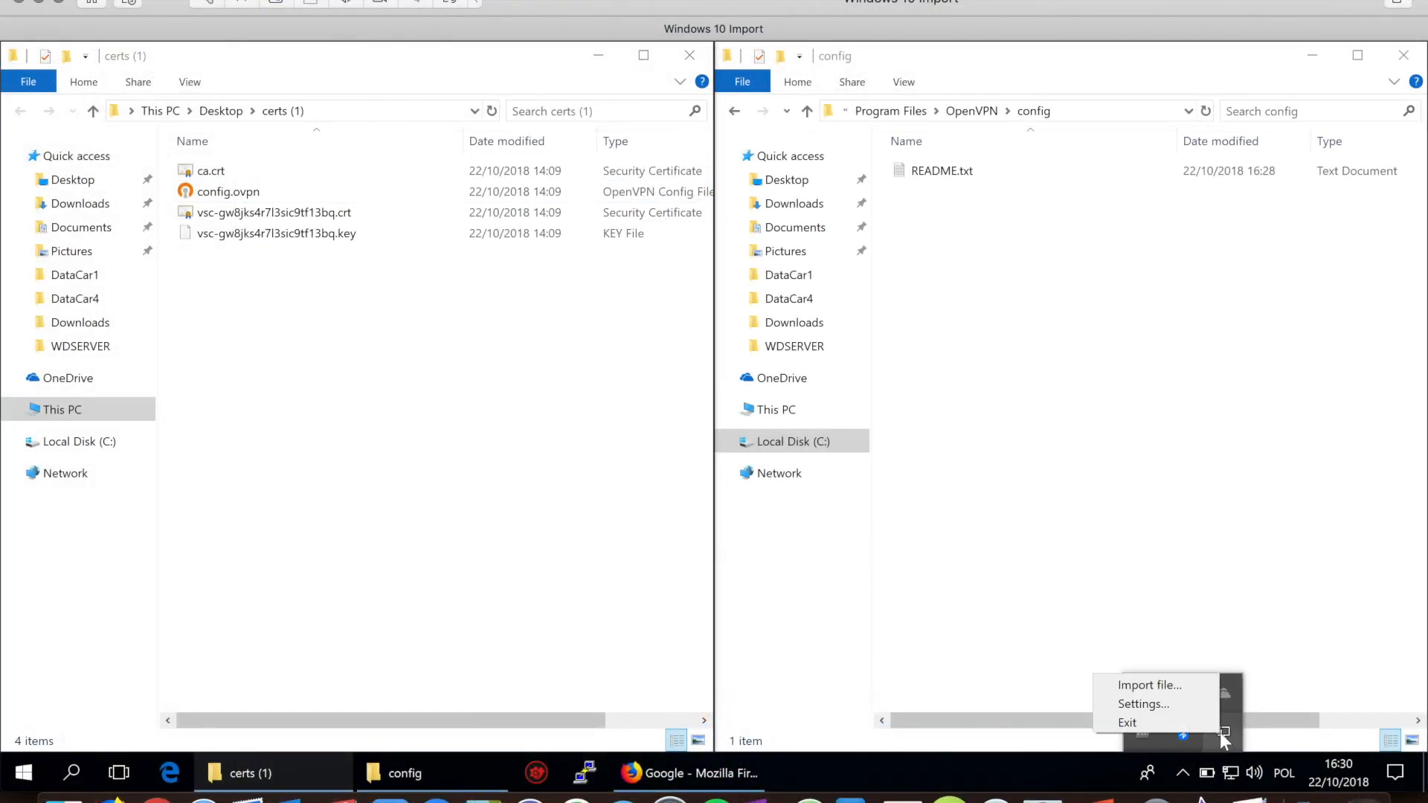
{"action": "left_click", "coordinate": [1179, 704]}
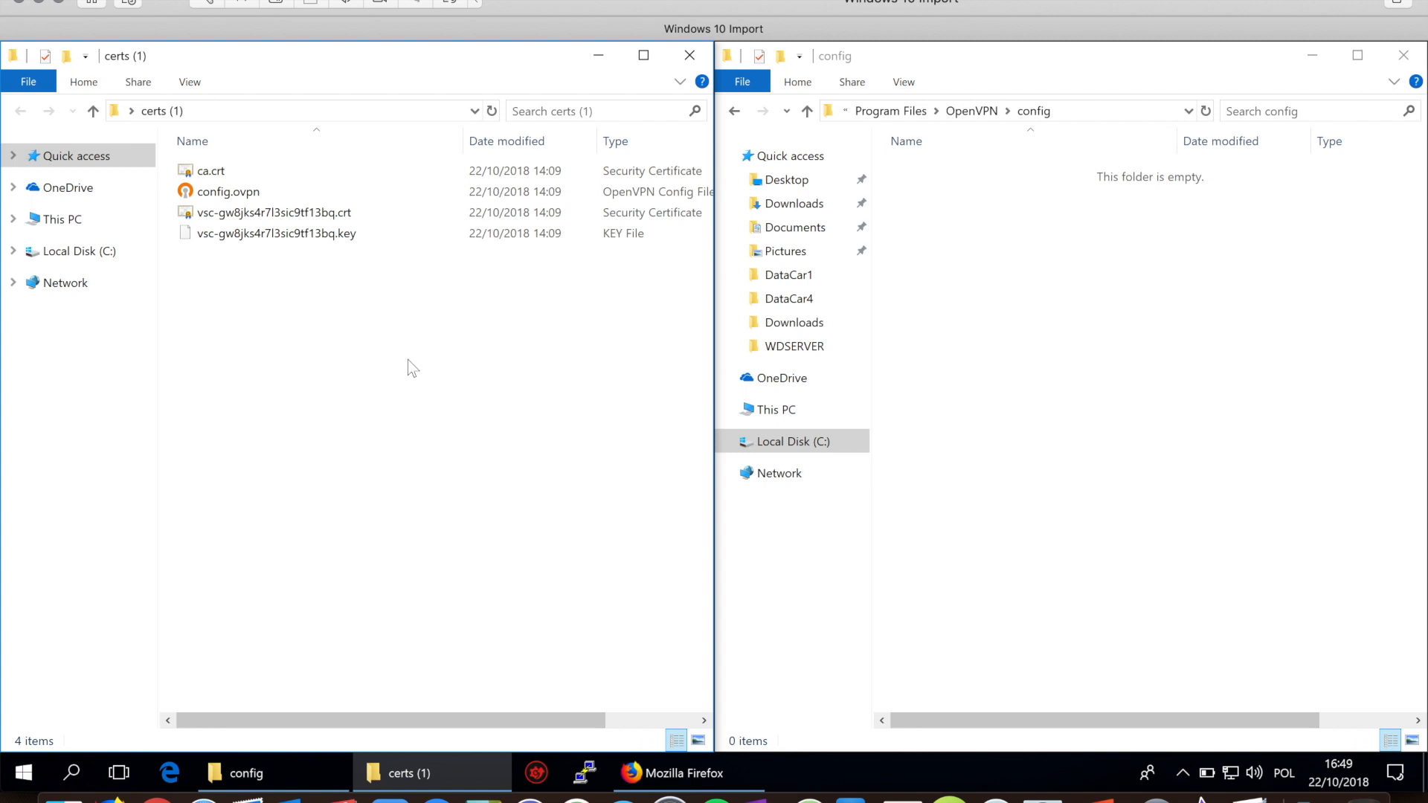
Step: Copy the four certificate and config files from certs into the OpenVPN config folder
{"action": "left_click_drag", "start_coordinate": [408, 360], "coordinate": [243, 172]}
{"action": "right_click", "coordinate": [244, 172]}
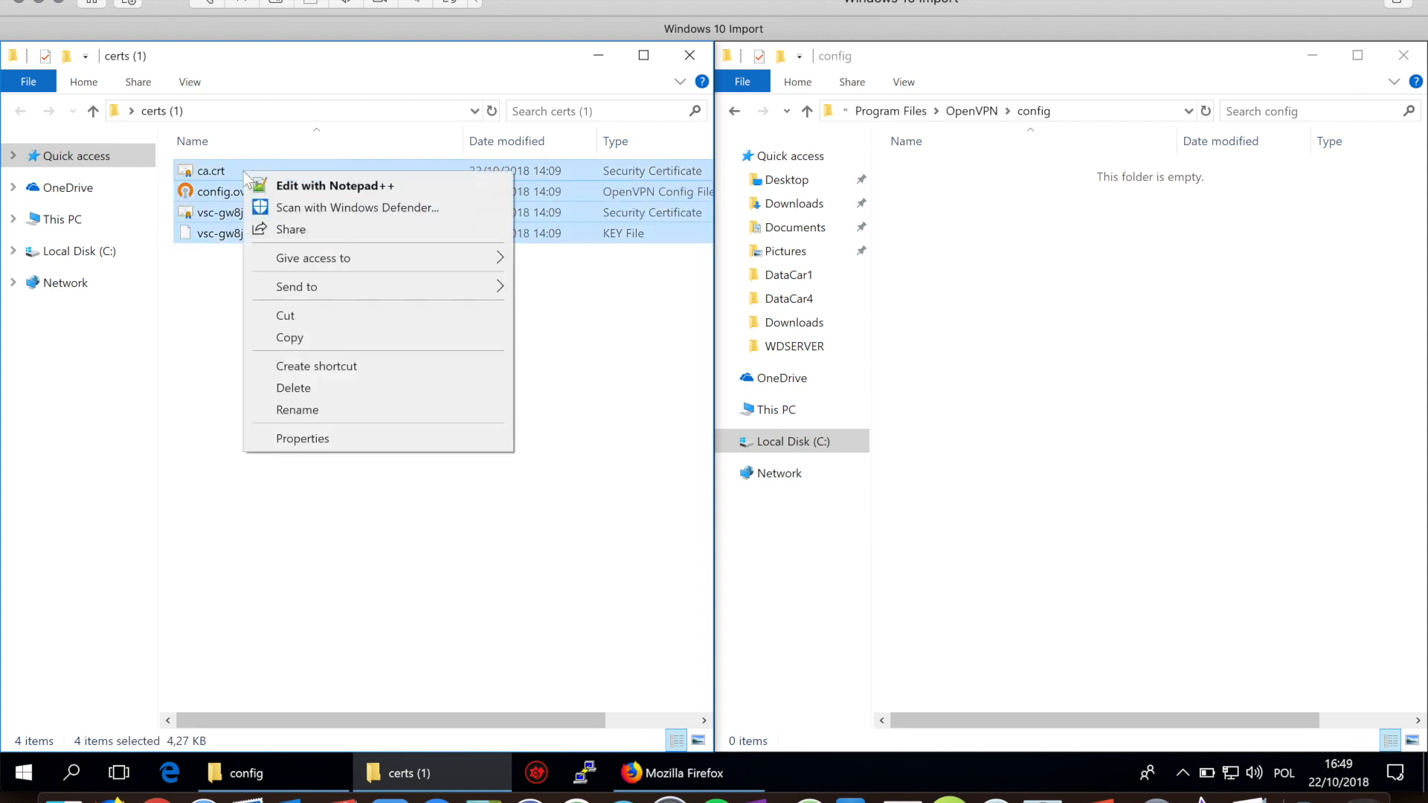
{"action": "left_click", "coordinate": [305, 336]}
{"action": "left_click", "coordinate": [981, 298]}
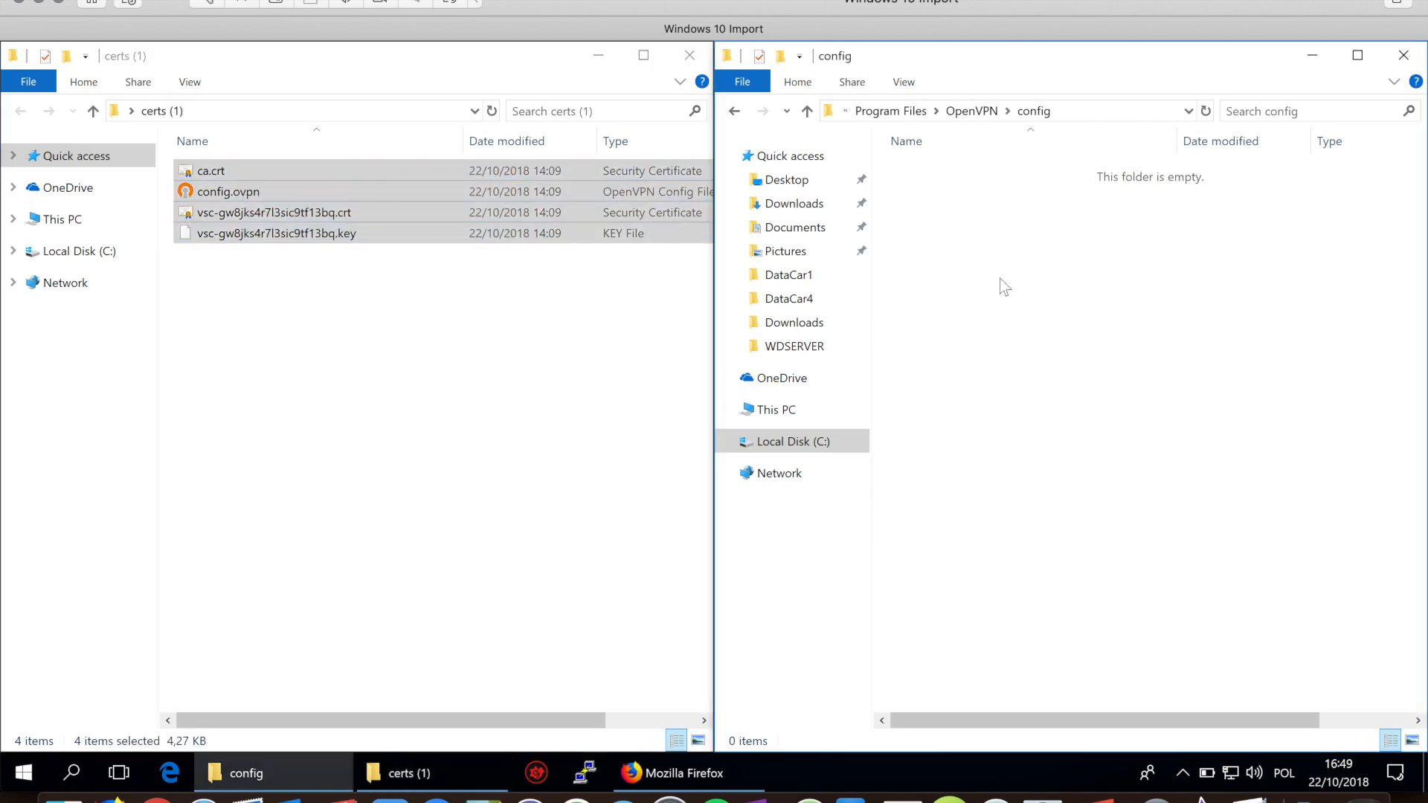
{"action": "right_click", "coordinate": [1000, 280]}
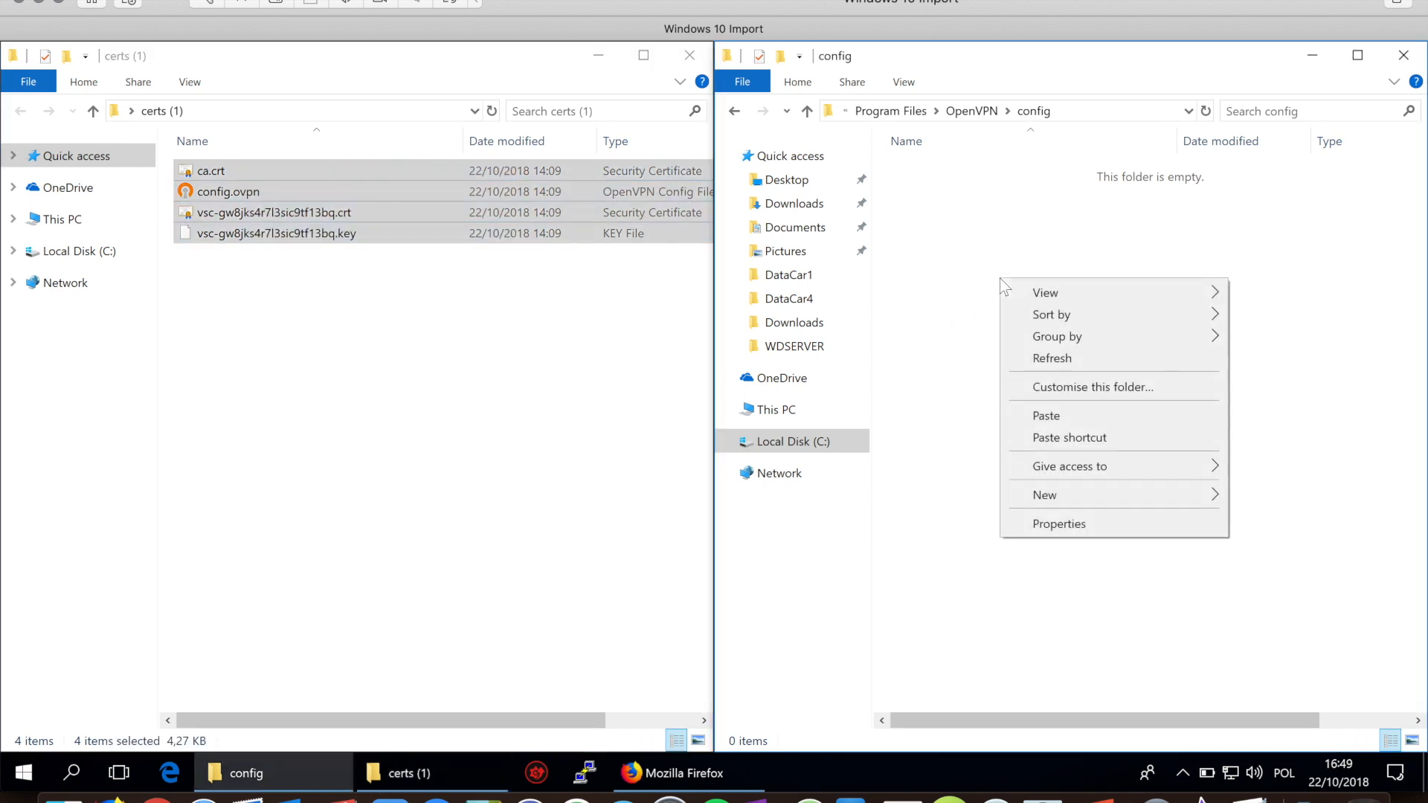
{"action": "left_click", "coordinate": [1081, 417]}
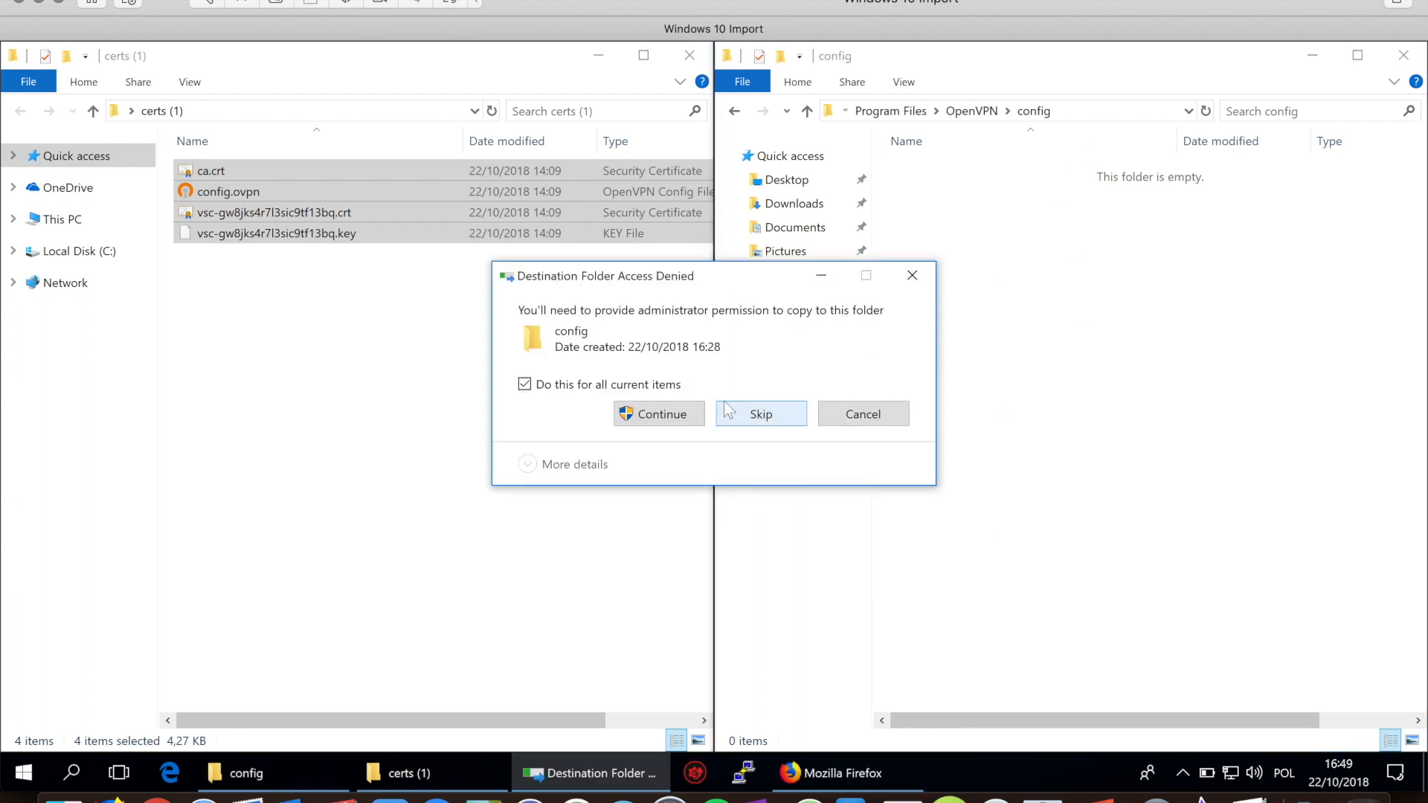
{"action": "left_click", "coordinate": [654, 414]}
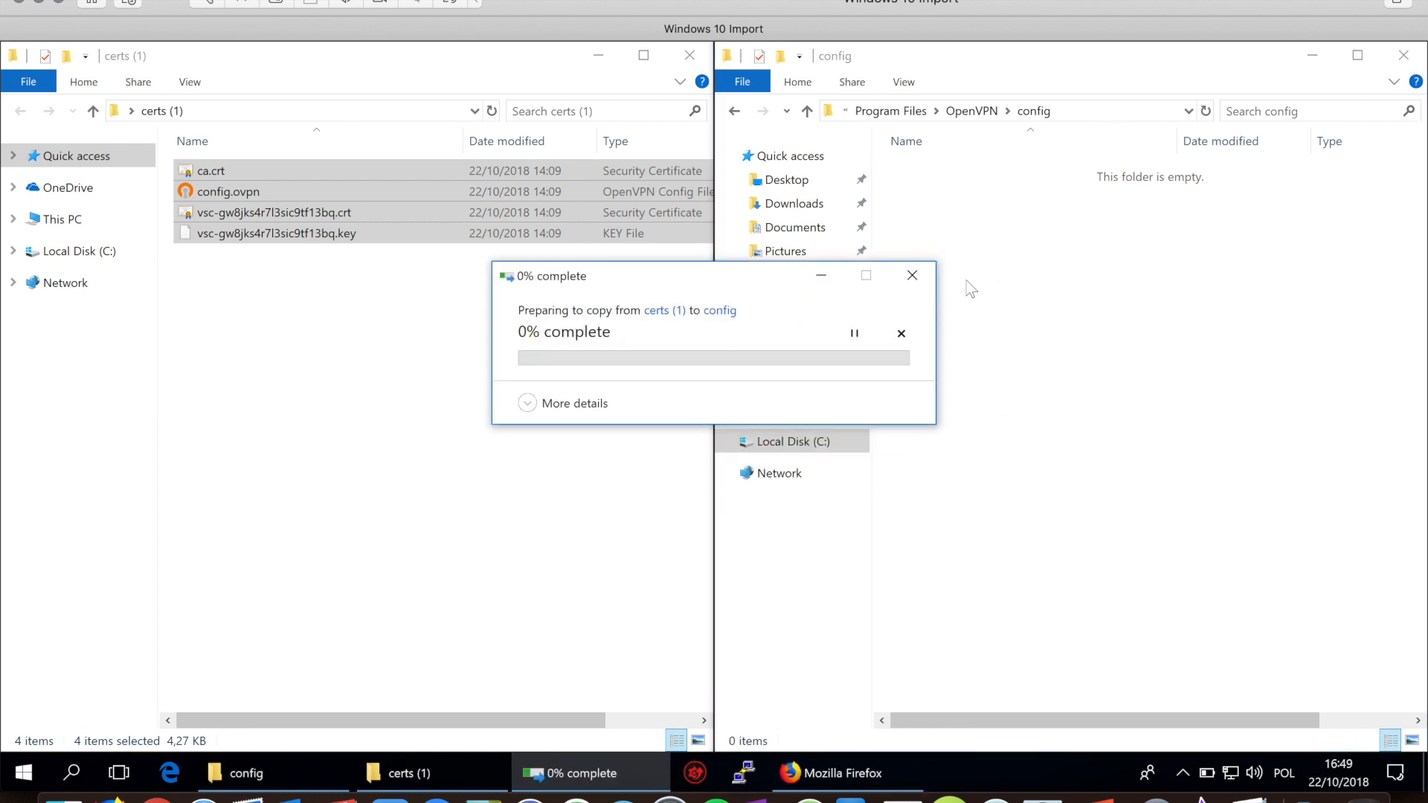
{"action": "left_click", "coordinate": [1116, 112]}
{"action": "left_click", "coordinate": [1090, 445]}
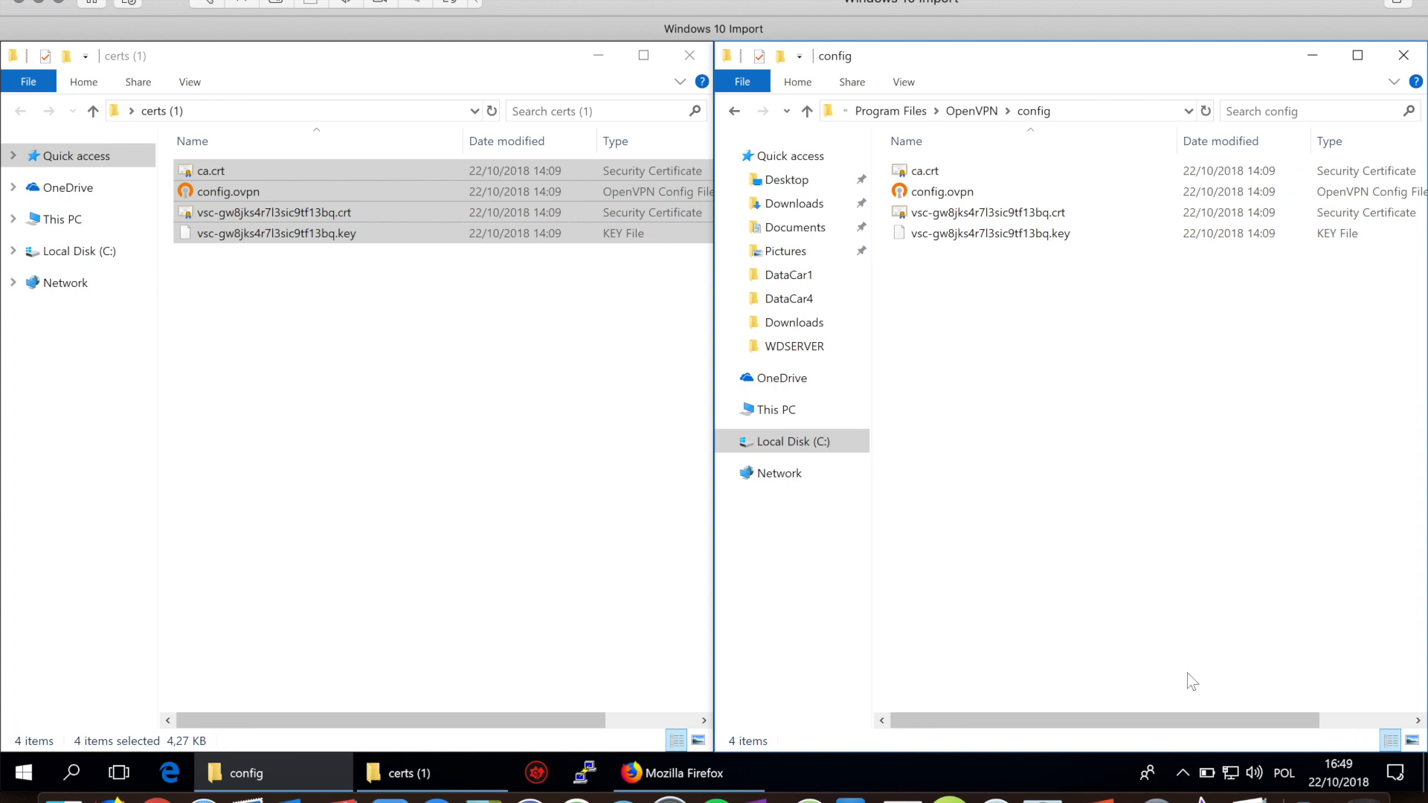
Step: Connect OpenVPN GUI with the new config and confirm IP 172.20.2.10 in its status
{"action": "left_click", "coordinate": [1182, 773]}
{"action": "right_click", "coordinate": [1211, 725]}
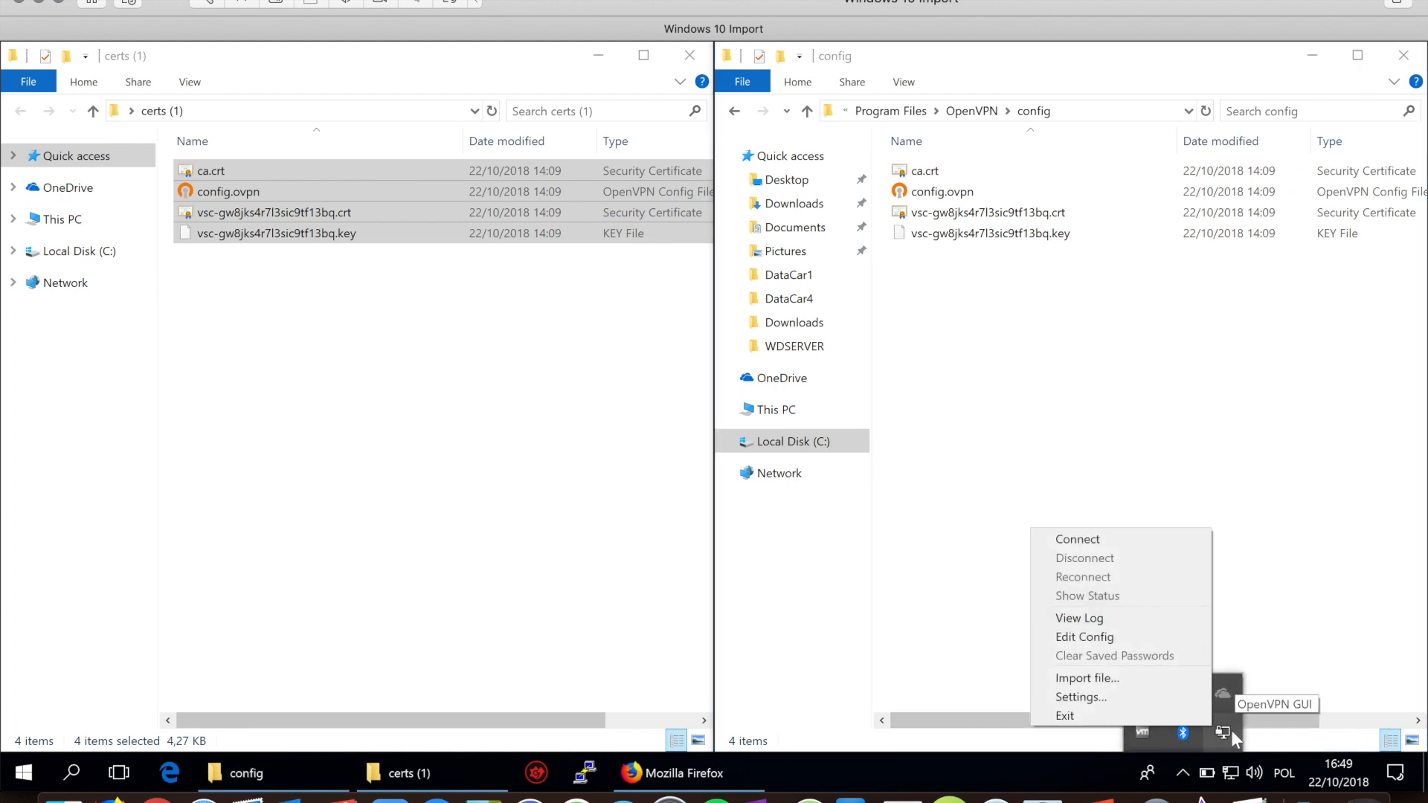
{"action": "left_click", "coordinate": [1094, 539]}
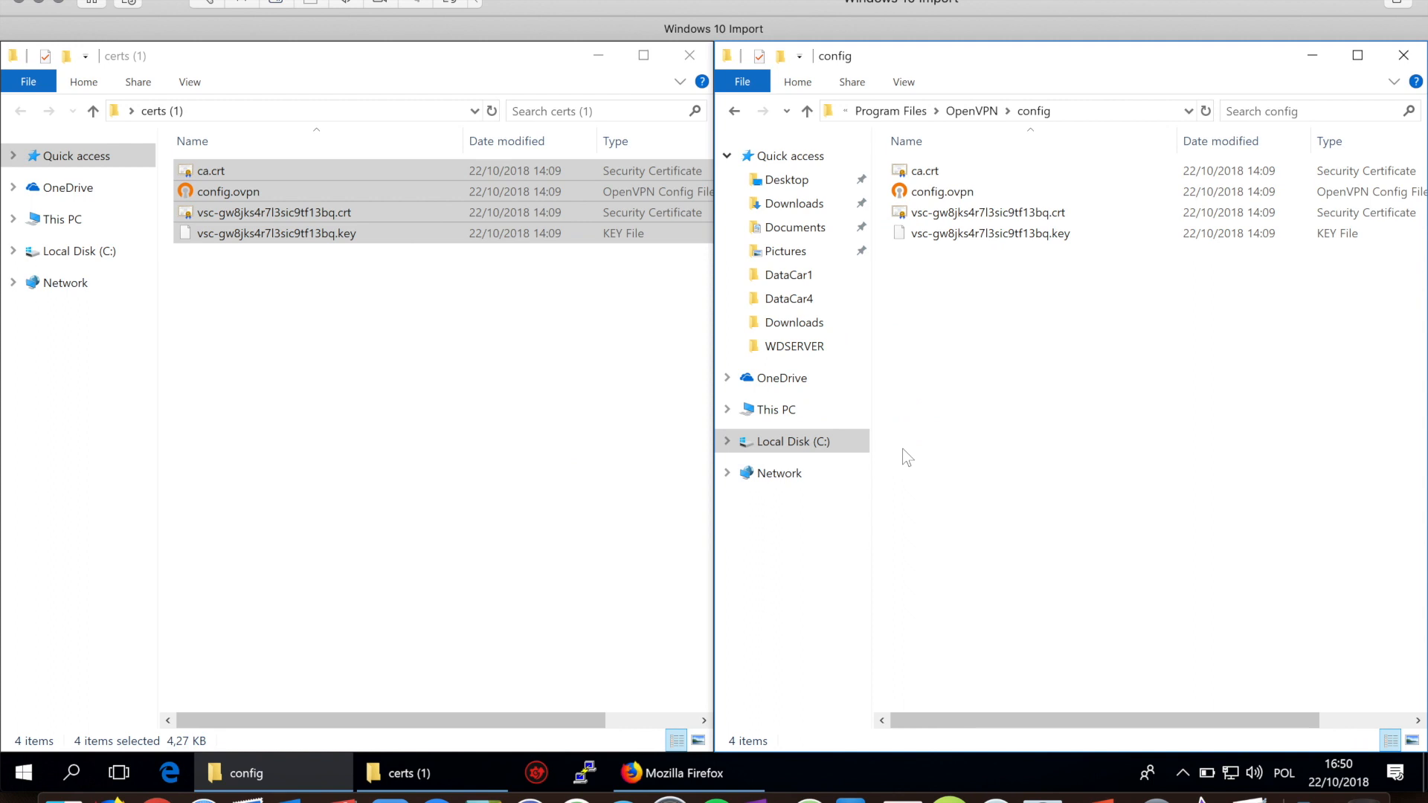
{"action": "left_click", "coordinate": [1180, 771]}
{"action": "right_click", "coordinate": [1222, 732]}
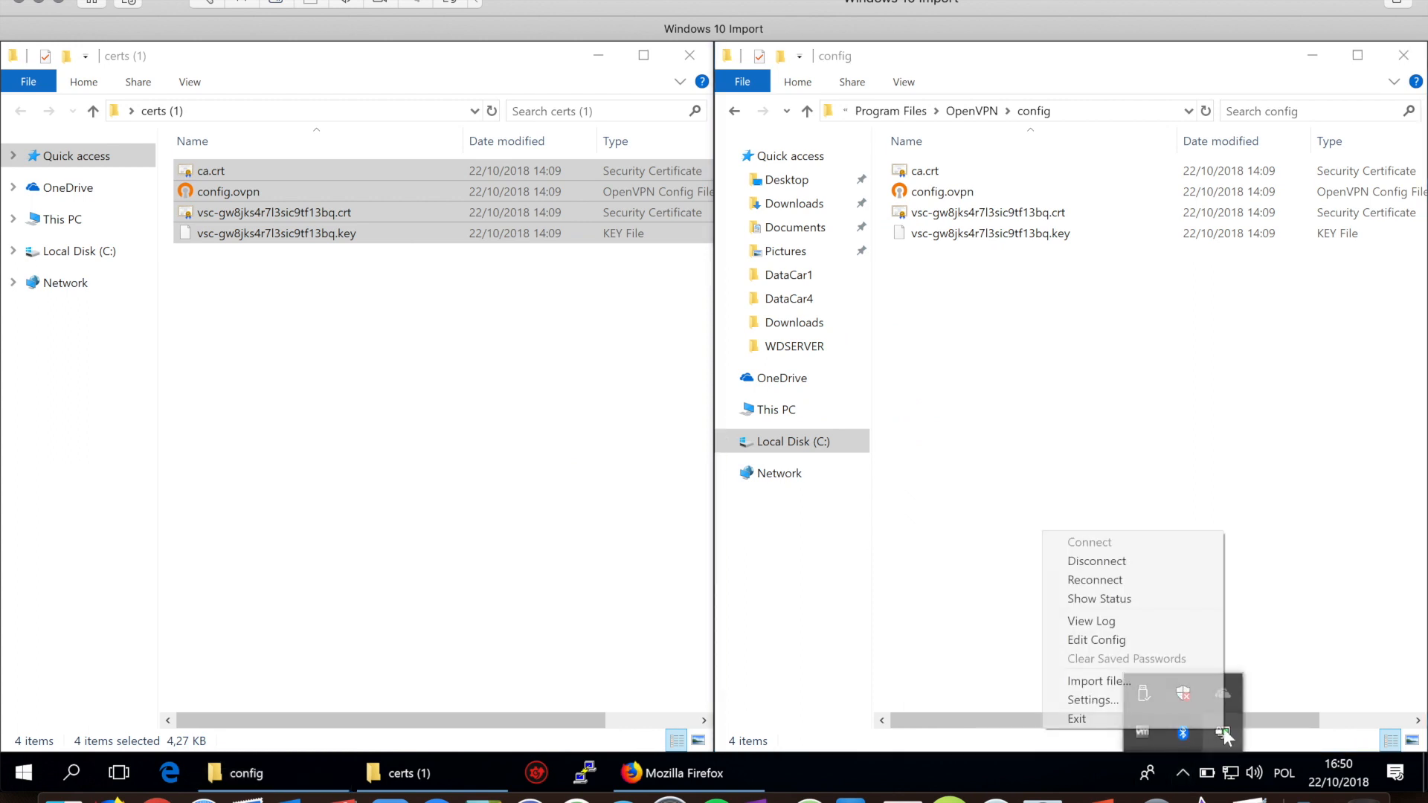
{"action": "left_click", "coordinate": [1128, 606]}
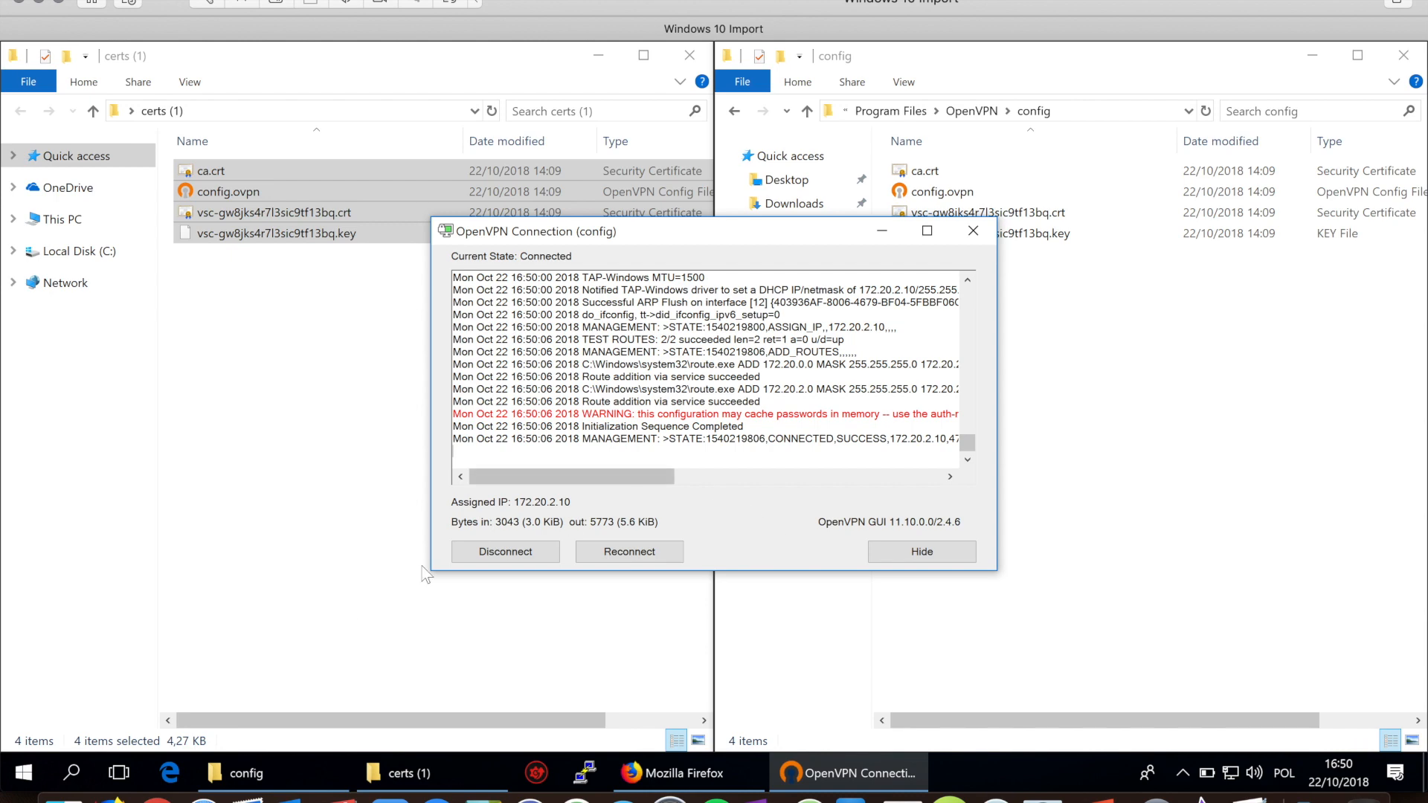
{"action": "left_click", "coordinate": [335, 653]}
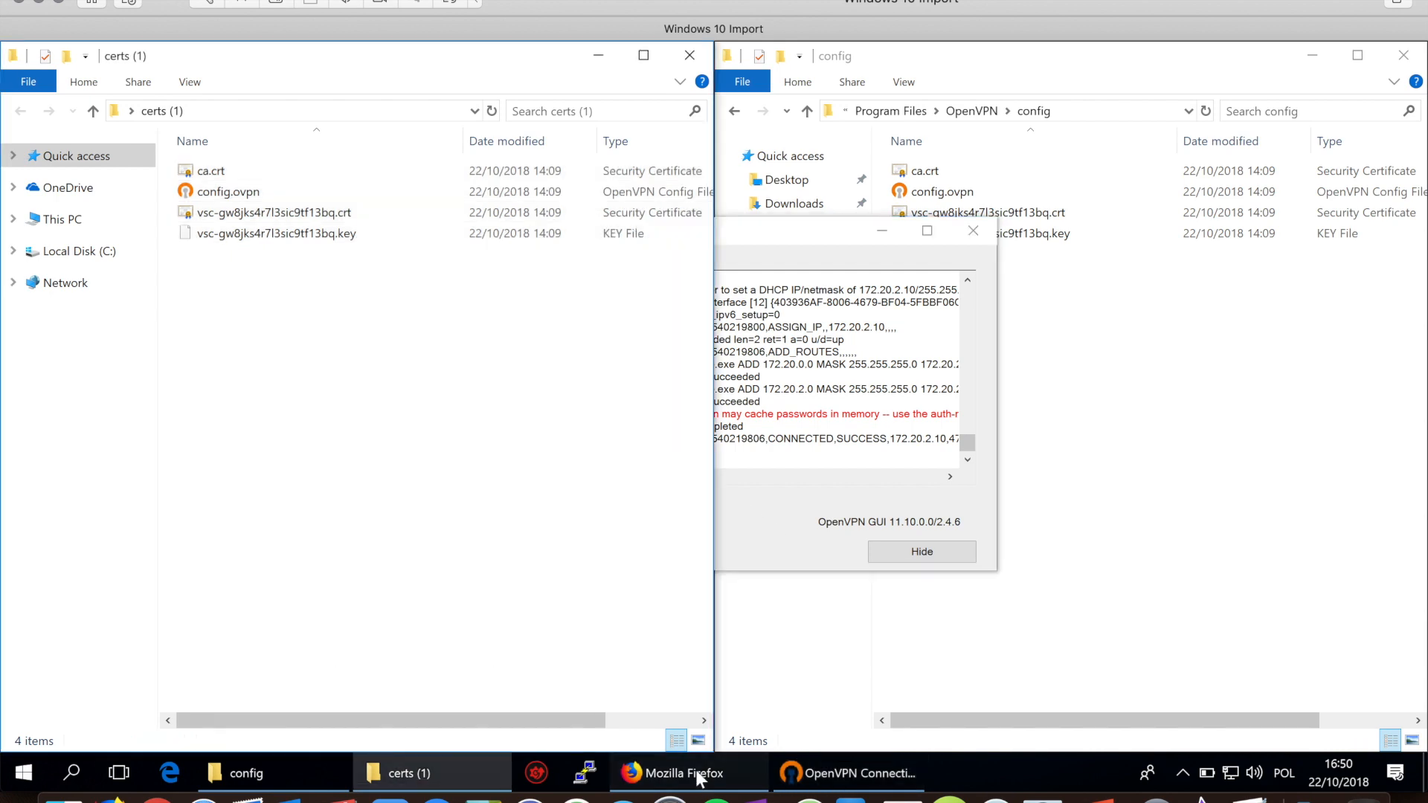
{"action": "left_click", "coordinate": [665, 774]}
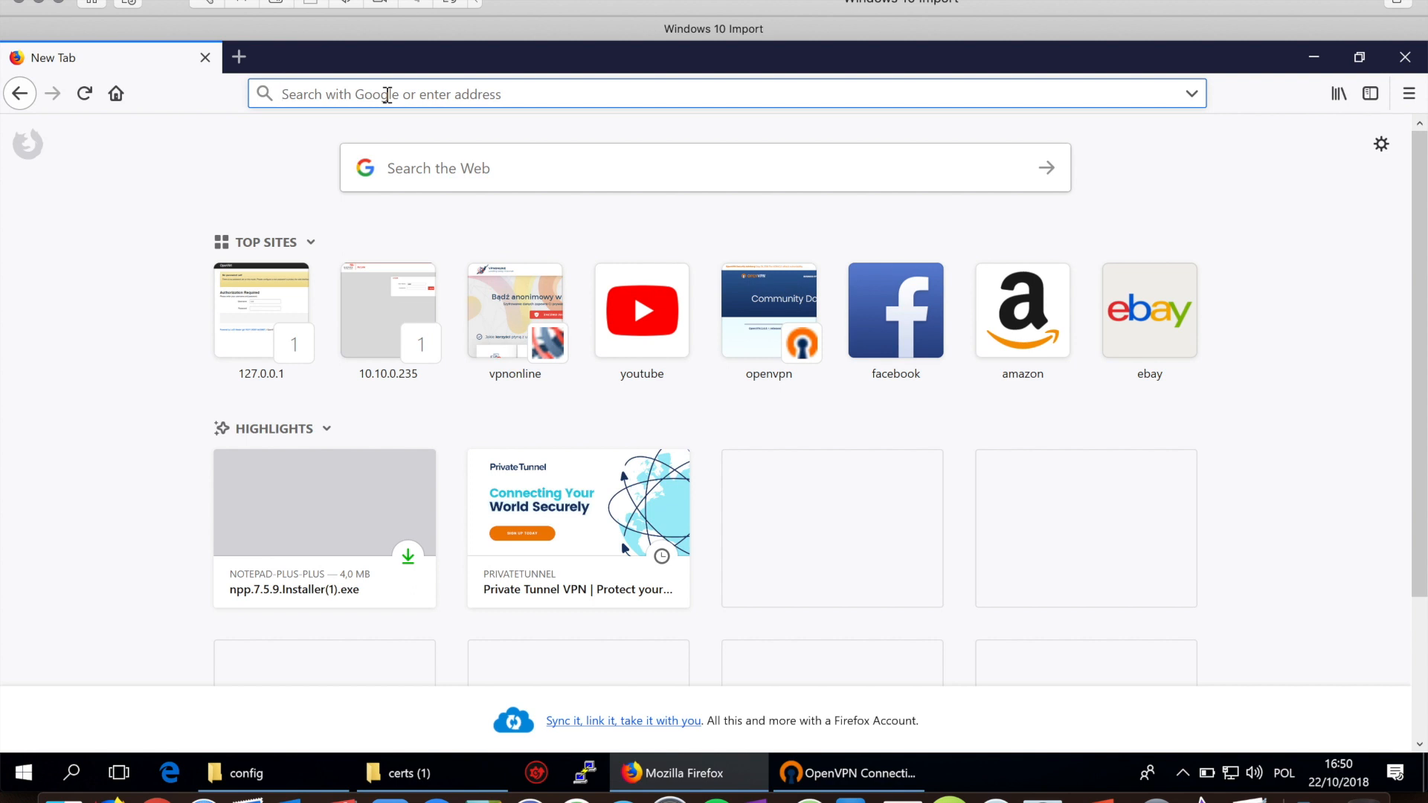
Step: Load 172.20.0.45 in Firefox via the Hello YouTube history entry
{"action": "type", "text": "17"}
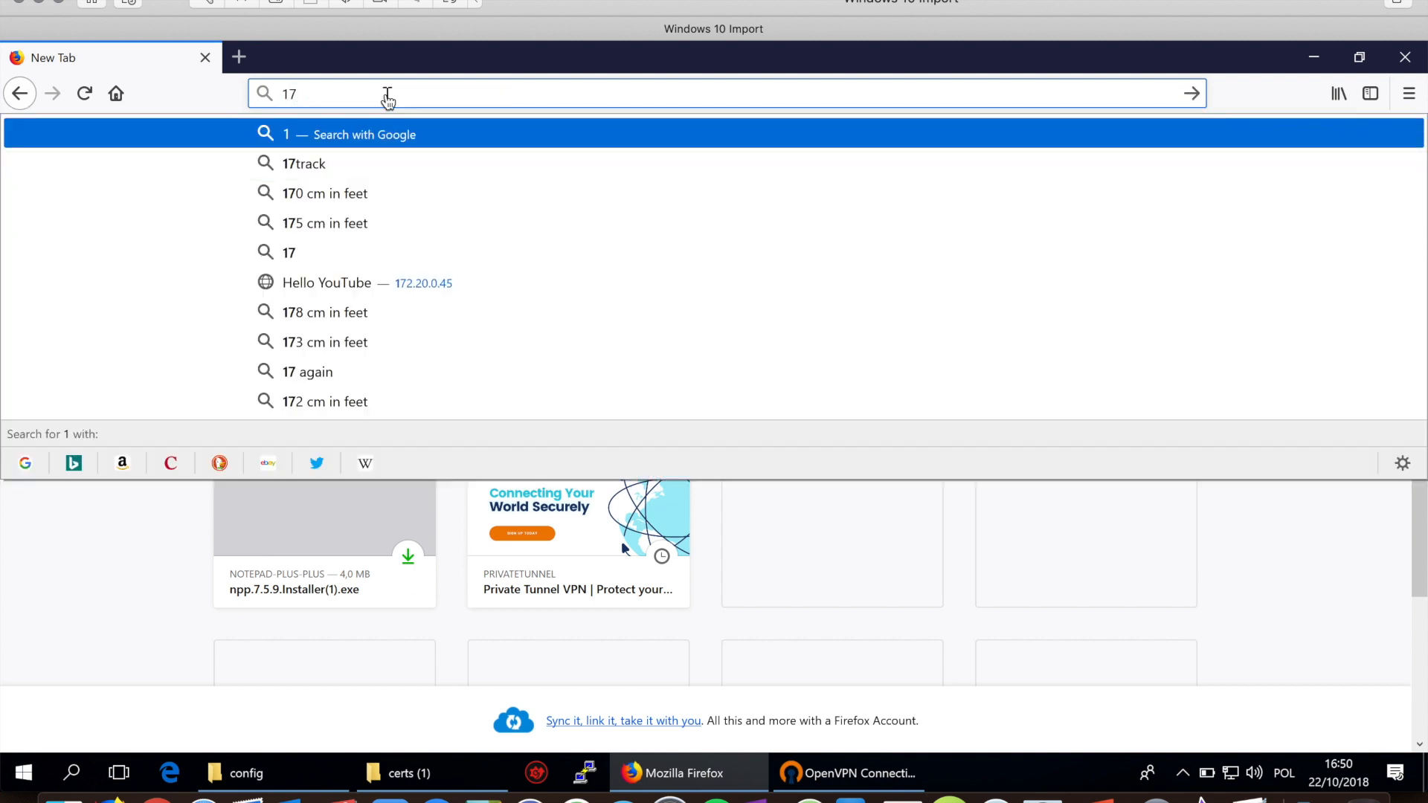
{"action": "key", "text": "BackSpace"}
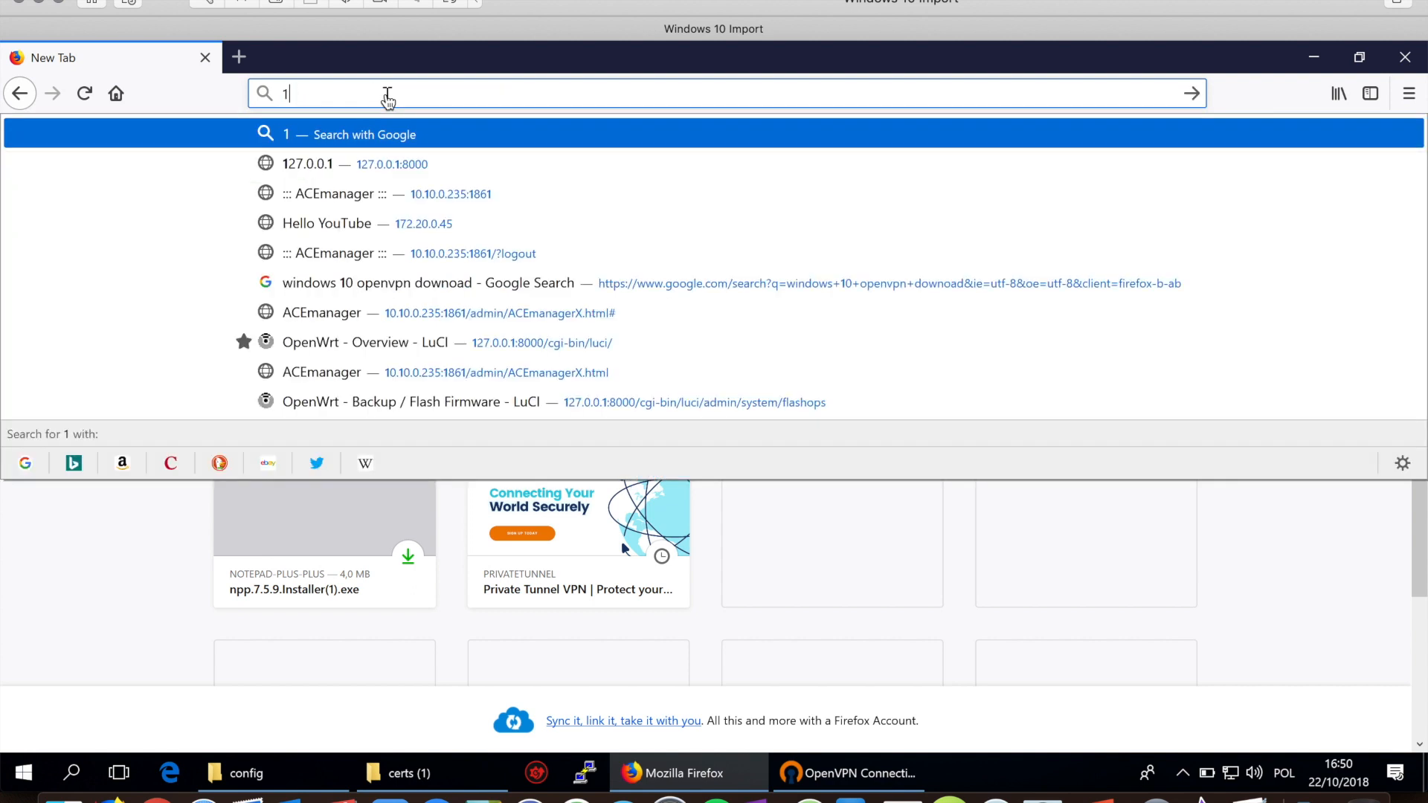
{"action": "type", "text": "72."}
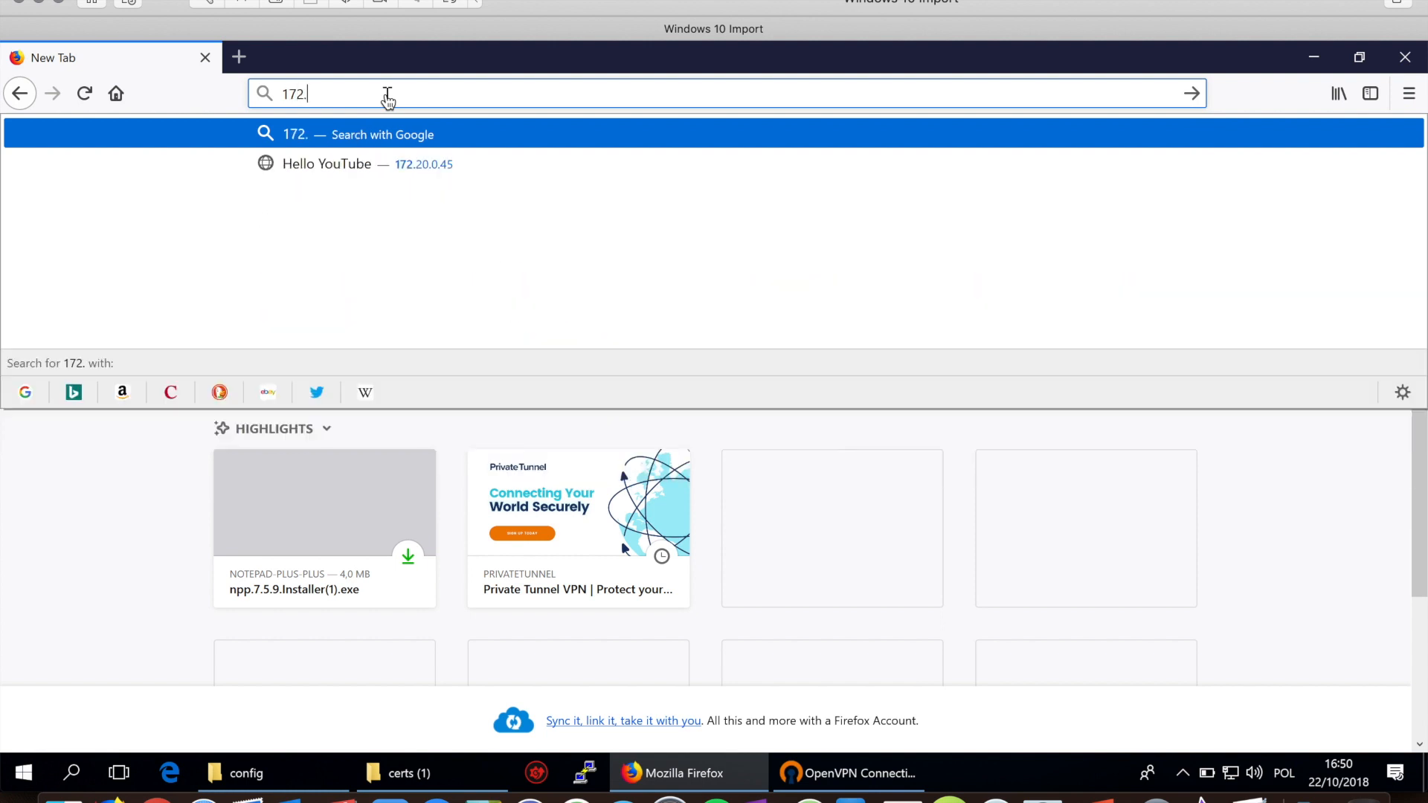
{"action": "key", "text": "Down"}
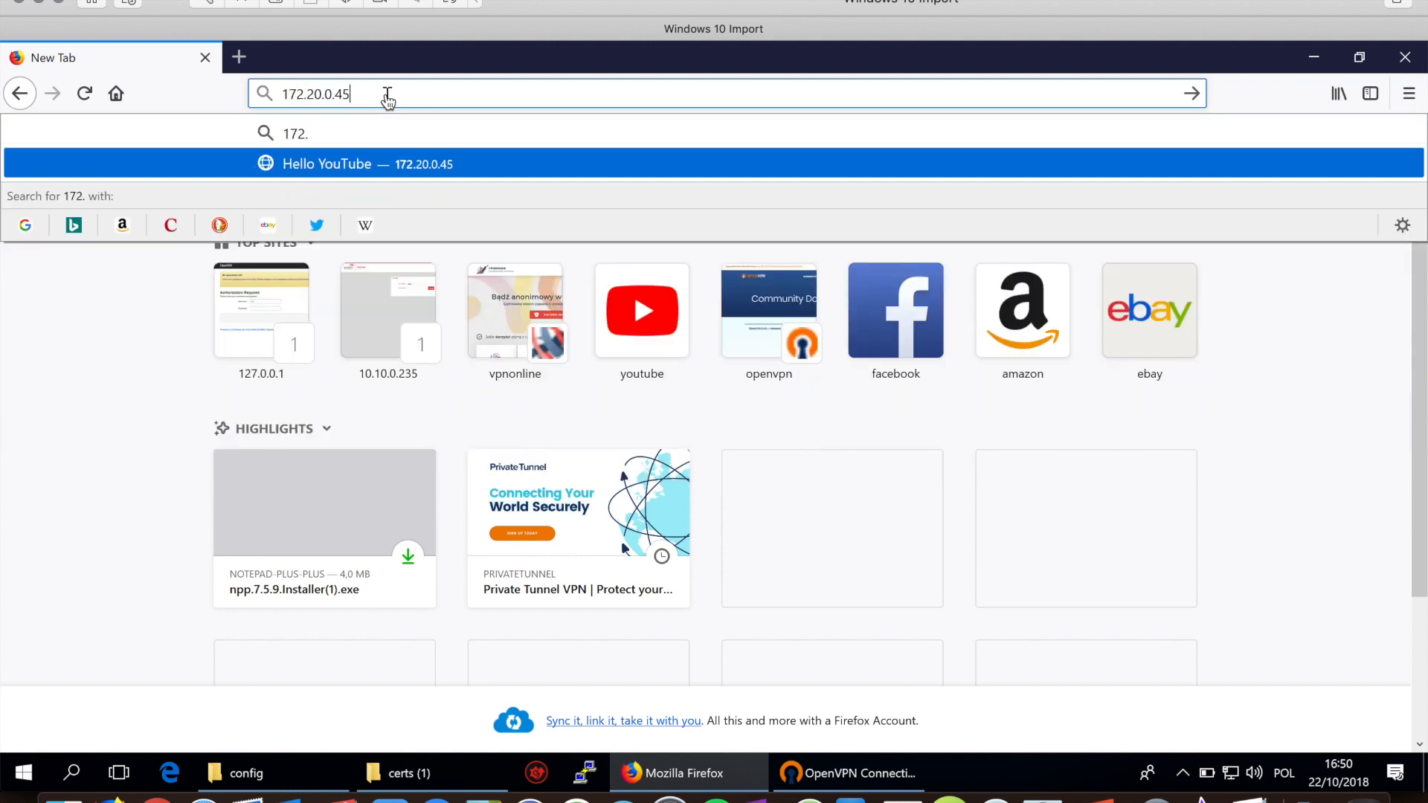
{"action": "key", "text": "Return"}
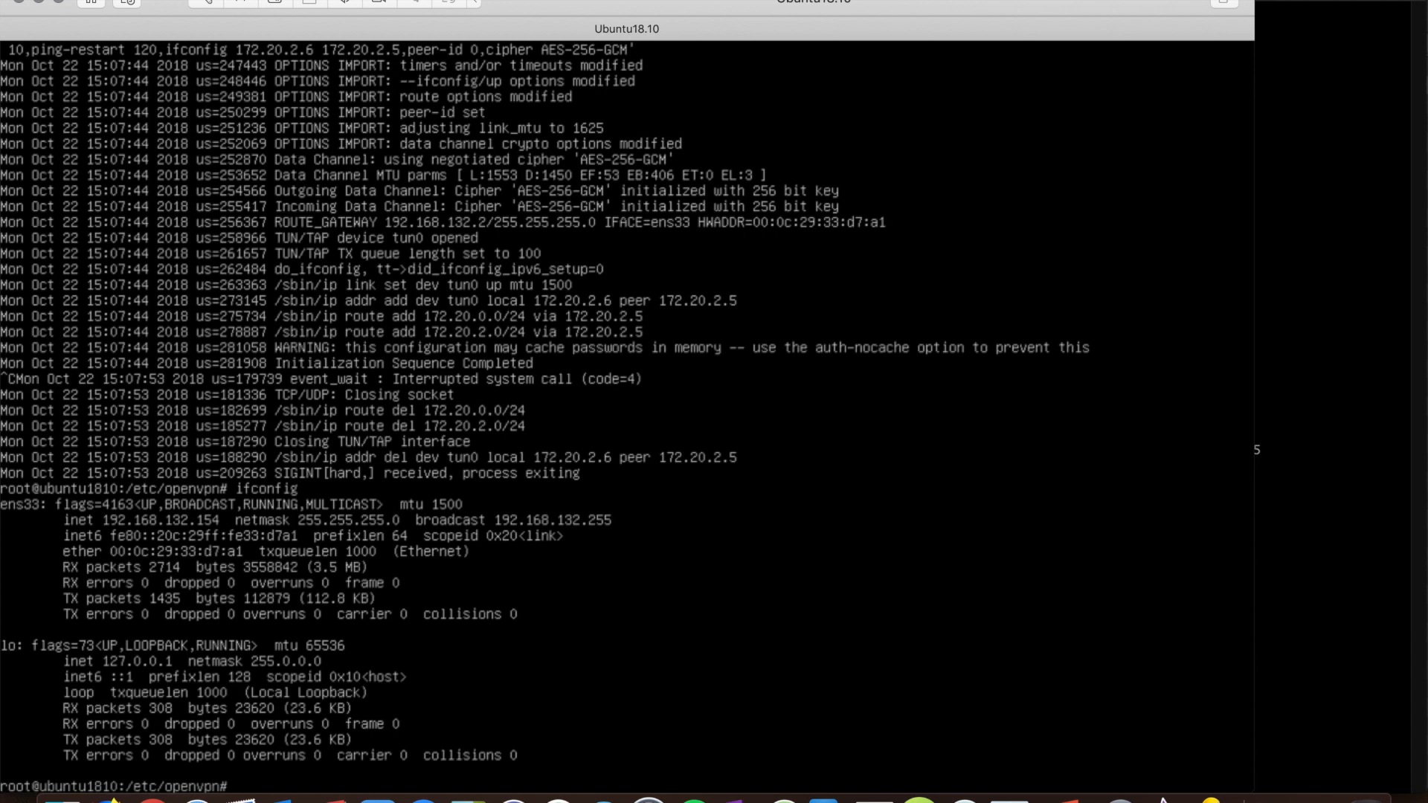
Step: List the /etc/openvpn folder contents with ls and ls -l
{"action": "key", "text": "Return"}
{"action": "type", "text": "ls -l"}
{"action": "key", "text": "Return"}
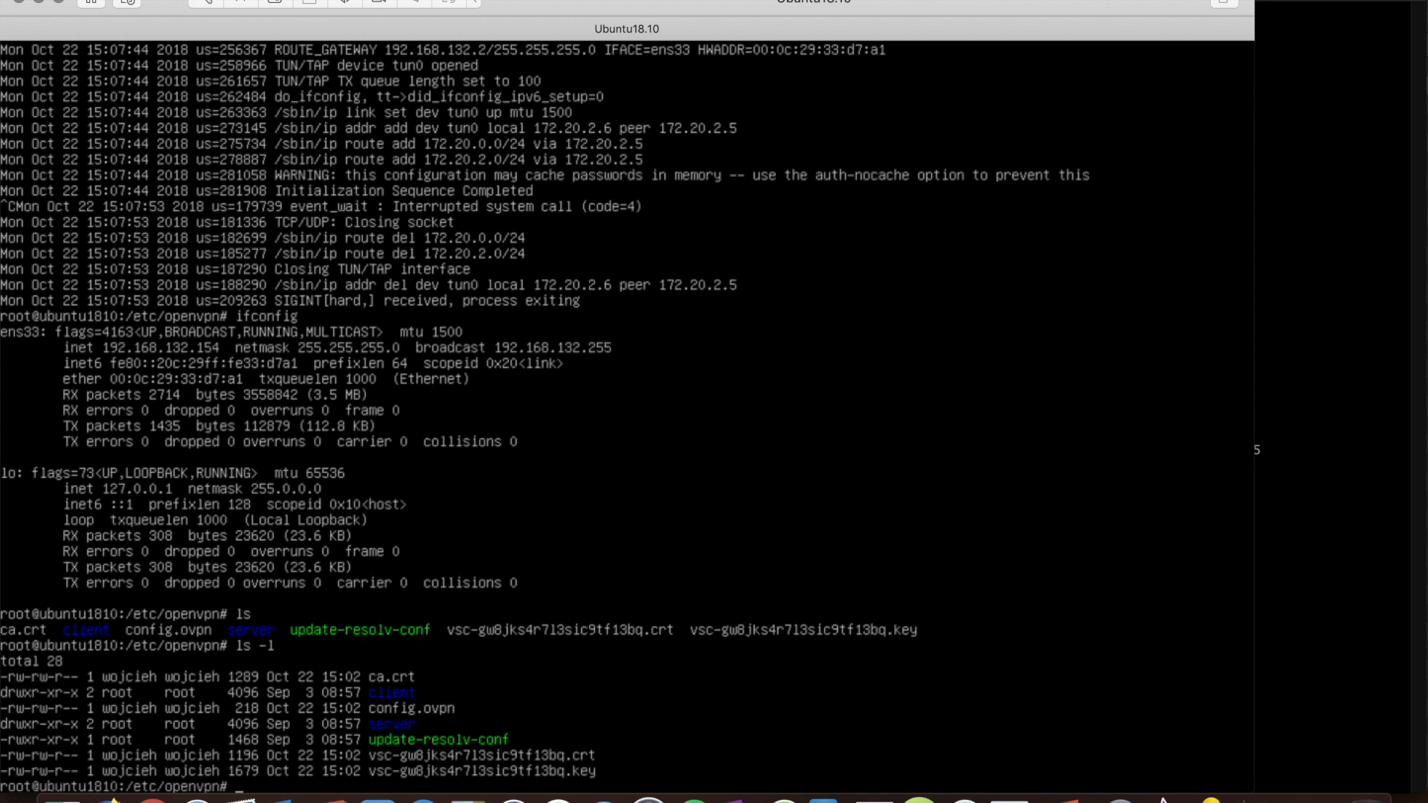
Step: Run 'openvpn config.ovpn' until it reports Initialization Sequence Completed
{"action": "type", "text": "c"}
{"action": "key", "text": "BackSpace"}
{"action": "key", "text": "BackSpace"}
{"action": "type", "text": "openvpn config.ovpn"}
{"action": "key", "text": "Return"}
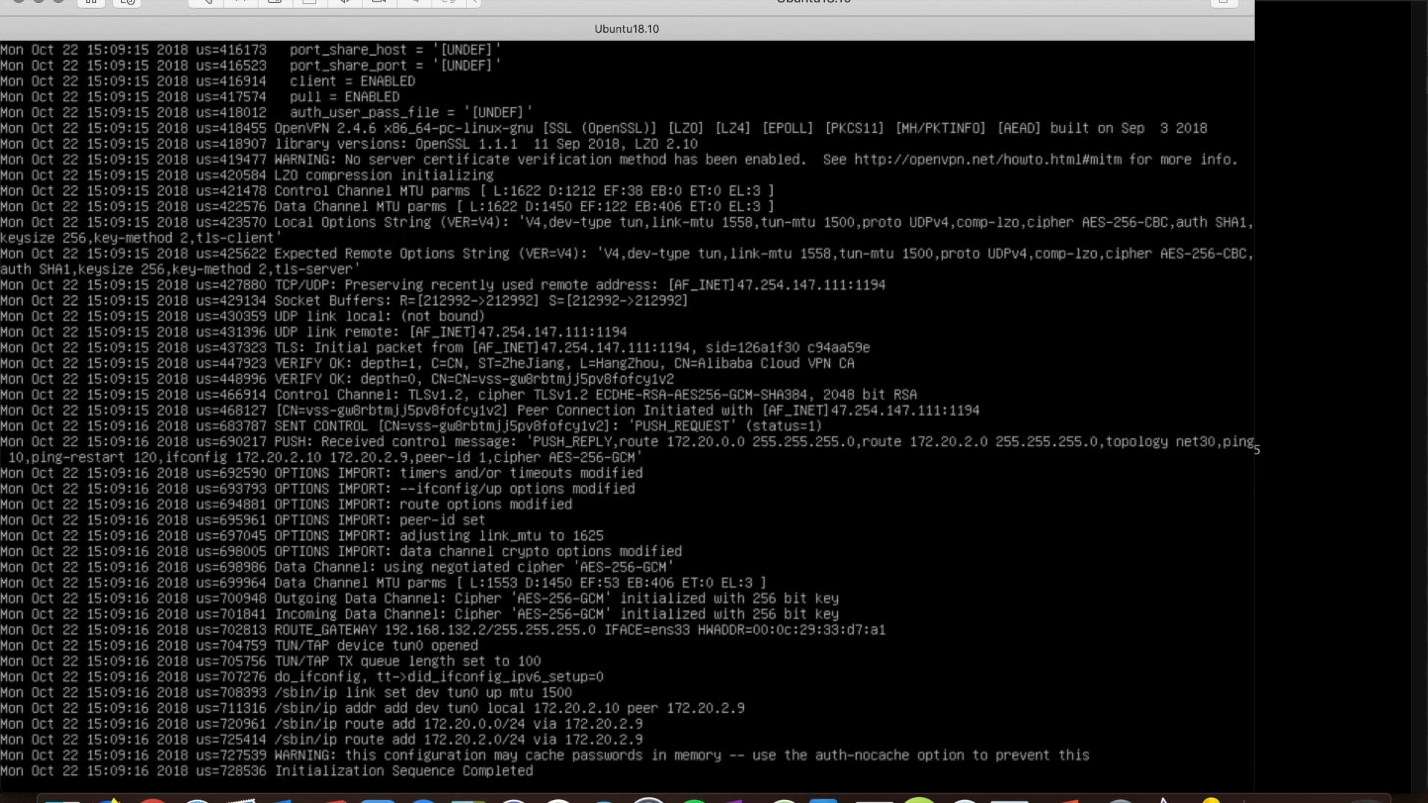
Step: Run ifconfig in the Ubuntu SSH session and confirm tun0 has 172.20.2.10
{"action": "left_click", "coordinate": [1347, 368]}
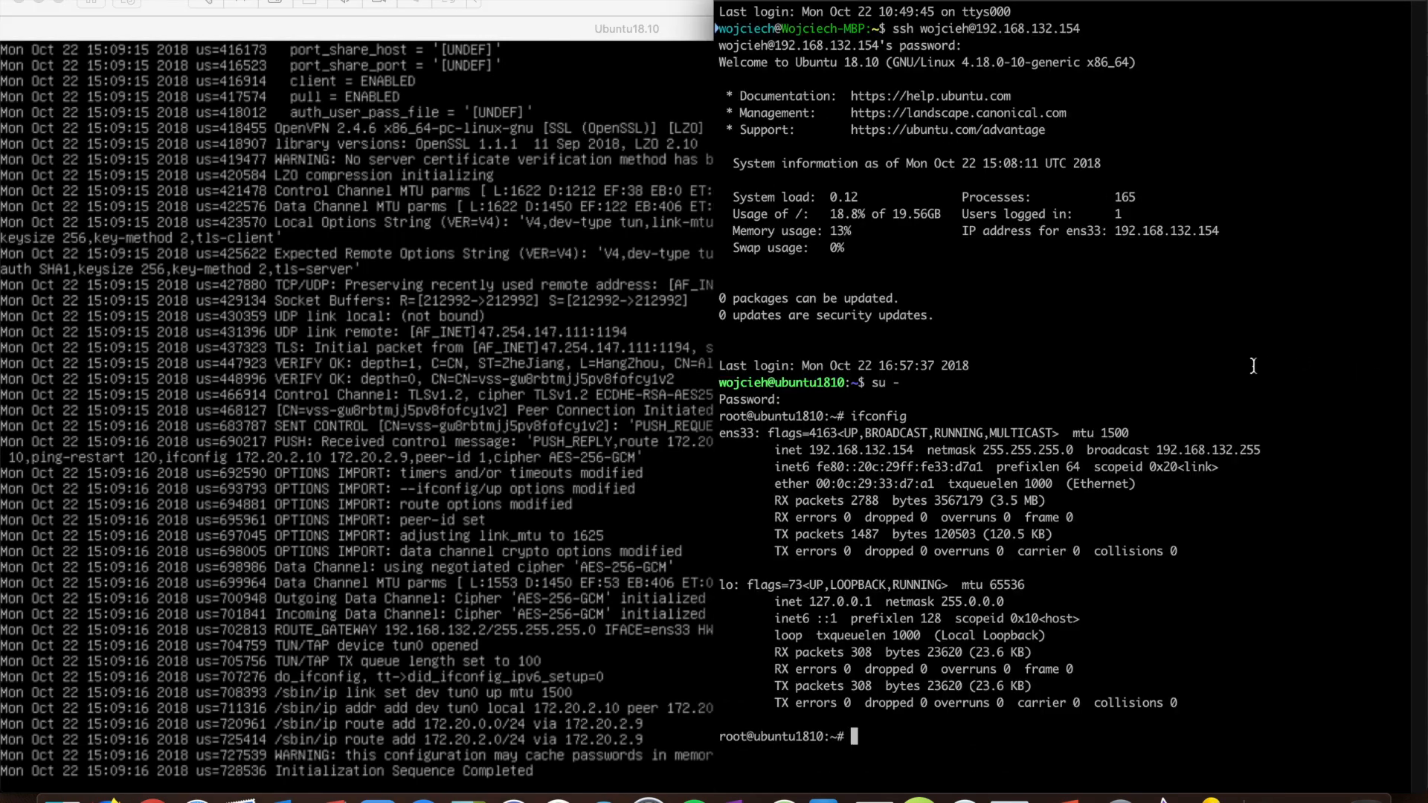
{"action": "type", "text": "ifconfig"}
{"action": "key", "text": "Return"}
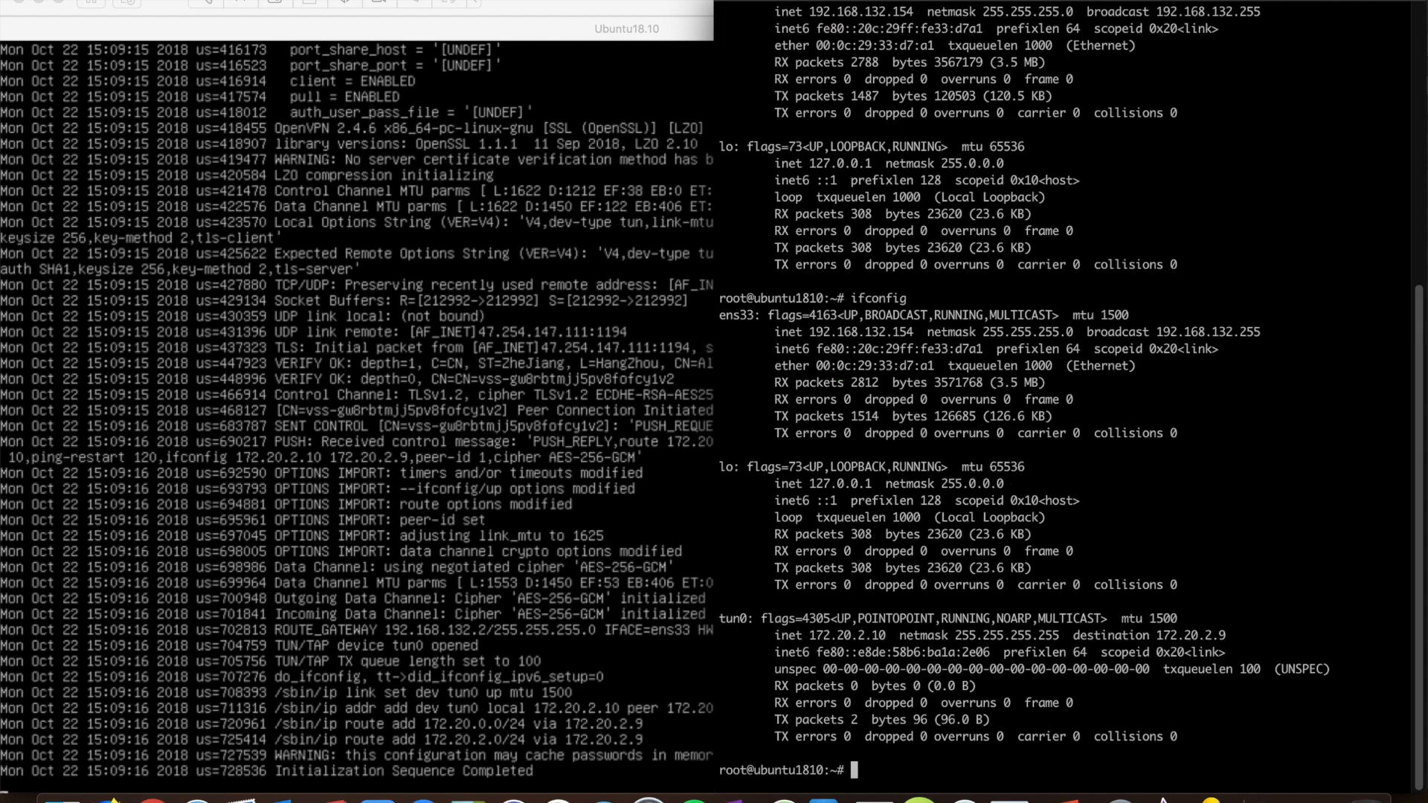
{"action": "left_click_drag", "start_coordinate": [731, 619], "coordinate": [808, 637]}
{"action": "left_click", "coordinate": [878, 638]}
Step: Run 'curl 172.20.0.45' and check the returned nginx 'SSL VPN works' HTML
{"action": "type", "text": "curl 172.20.0."}
{"action": "type", "text": "5"}
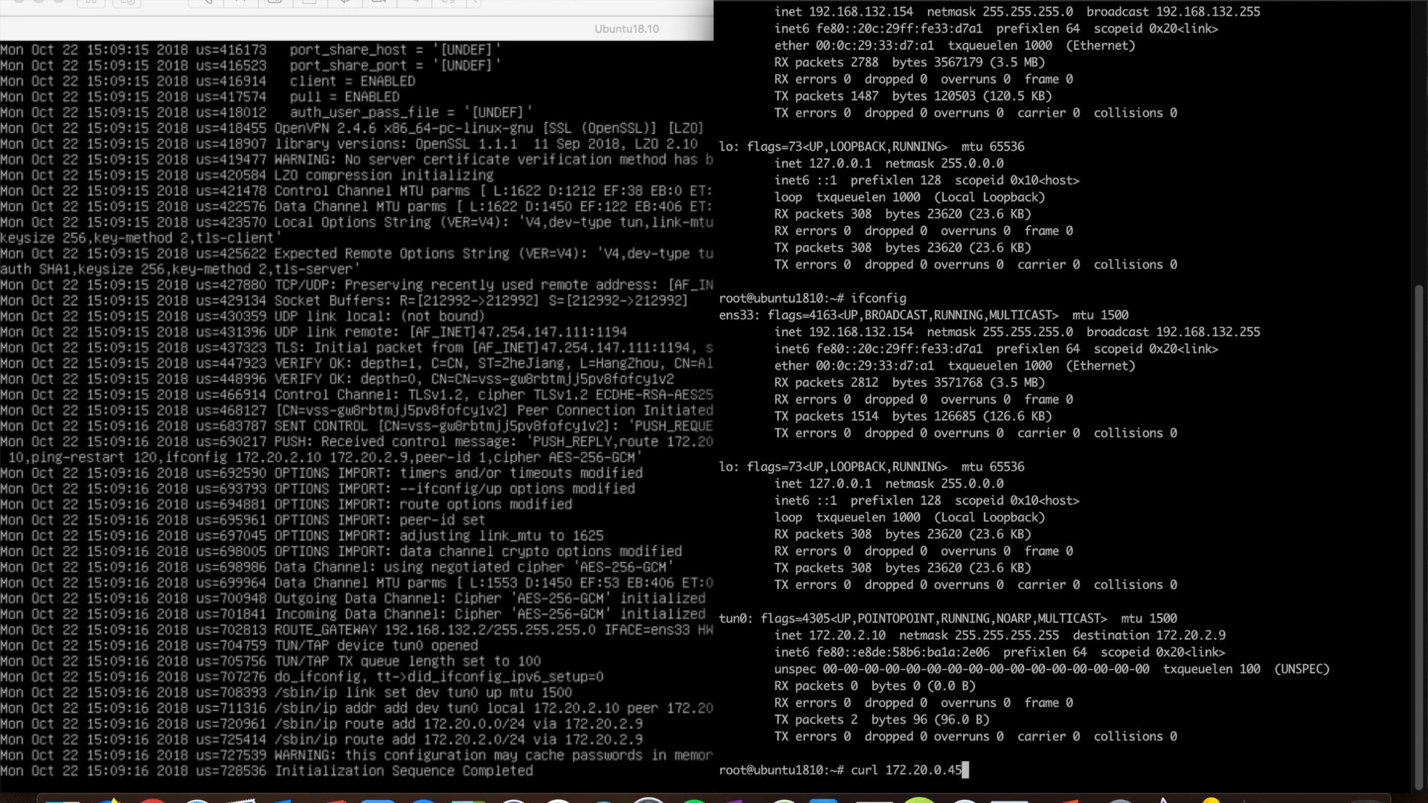
{"action": "key", "text": "Return"}
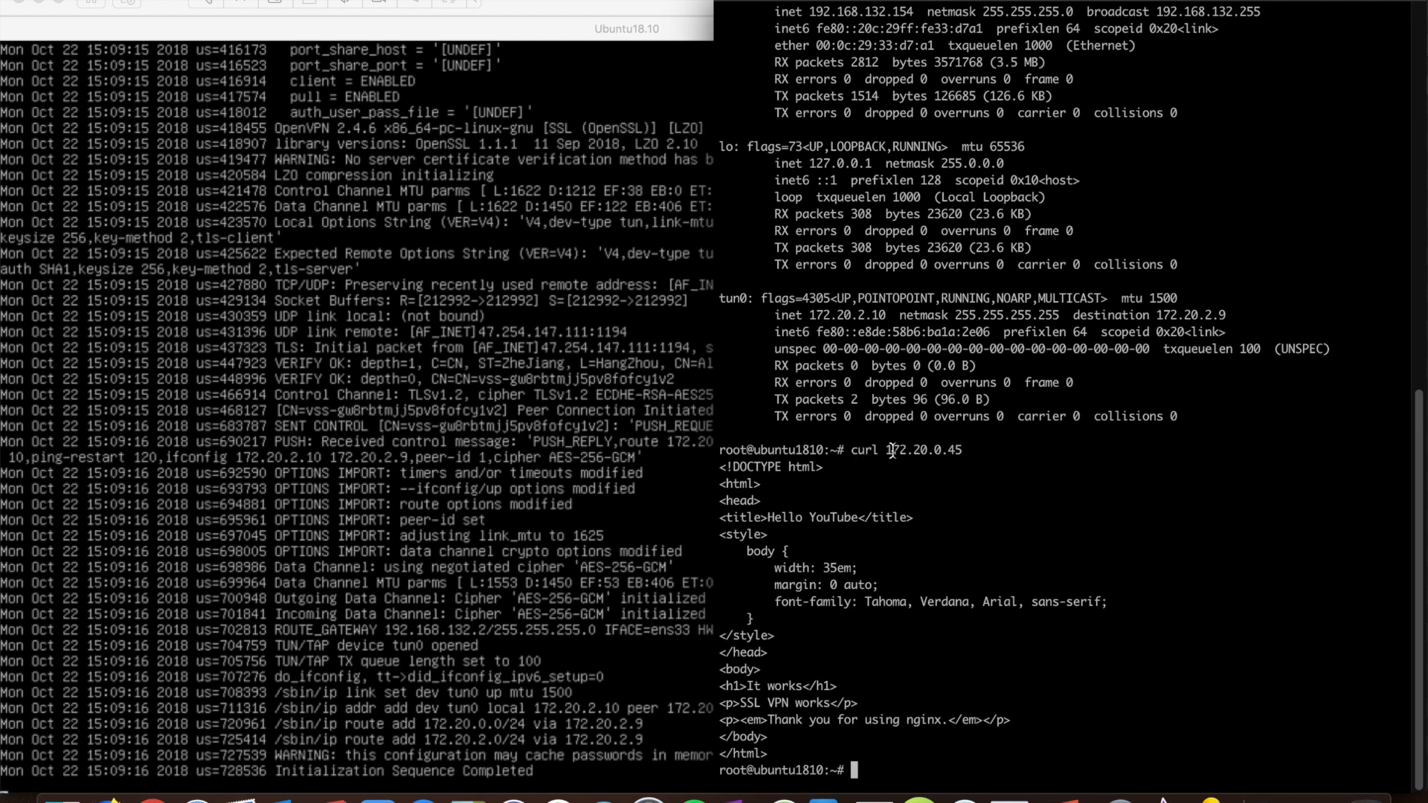
{"action": "left_click_drag", "start_coordinate": [773, 516], "coordinate": [787, 753]}
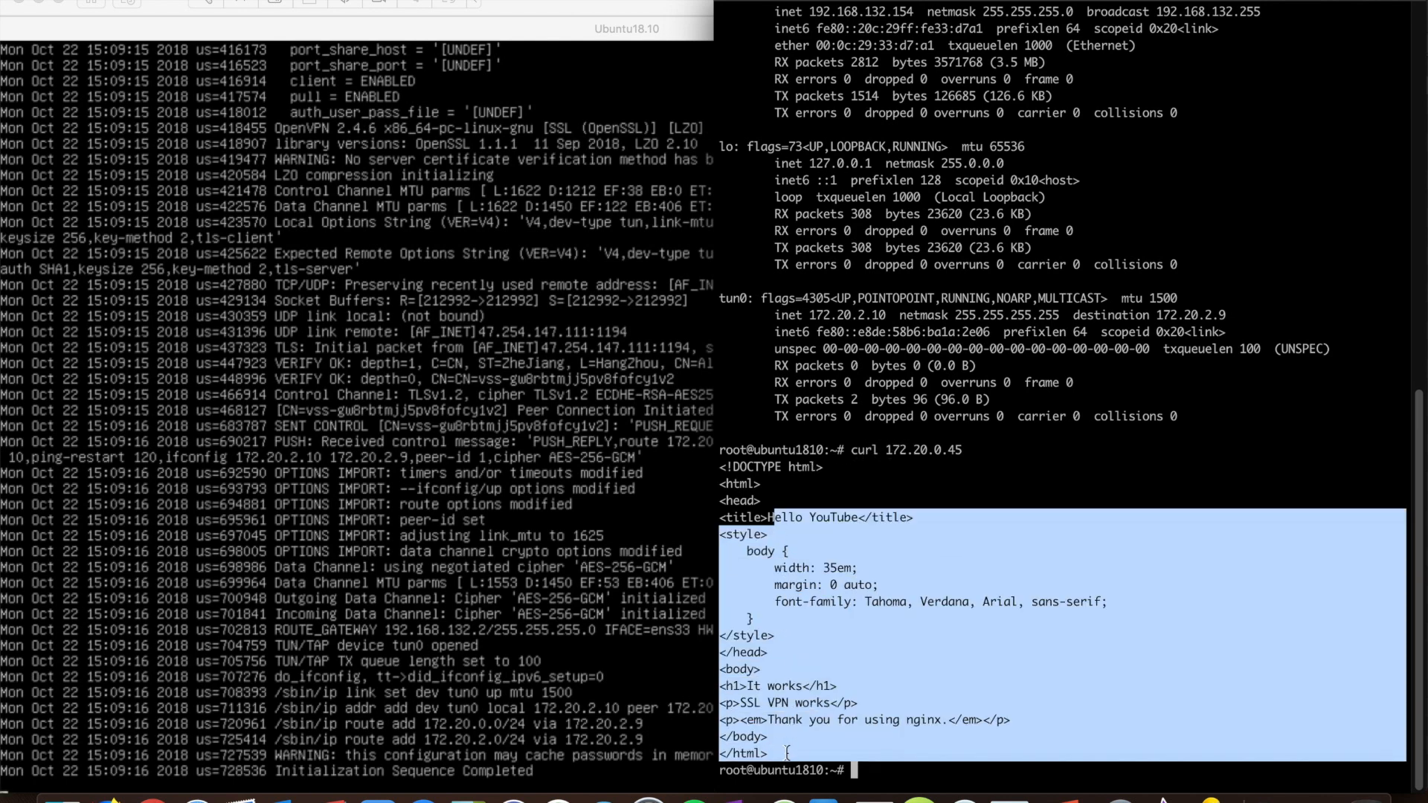
{"action": "left_click", "coordinate": [859, 594]}
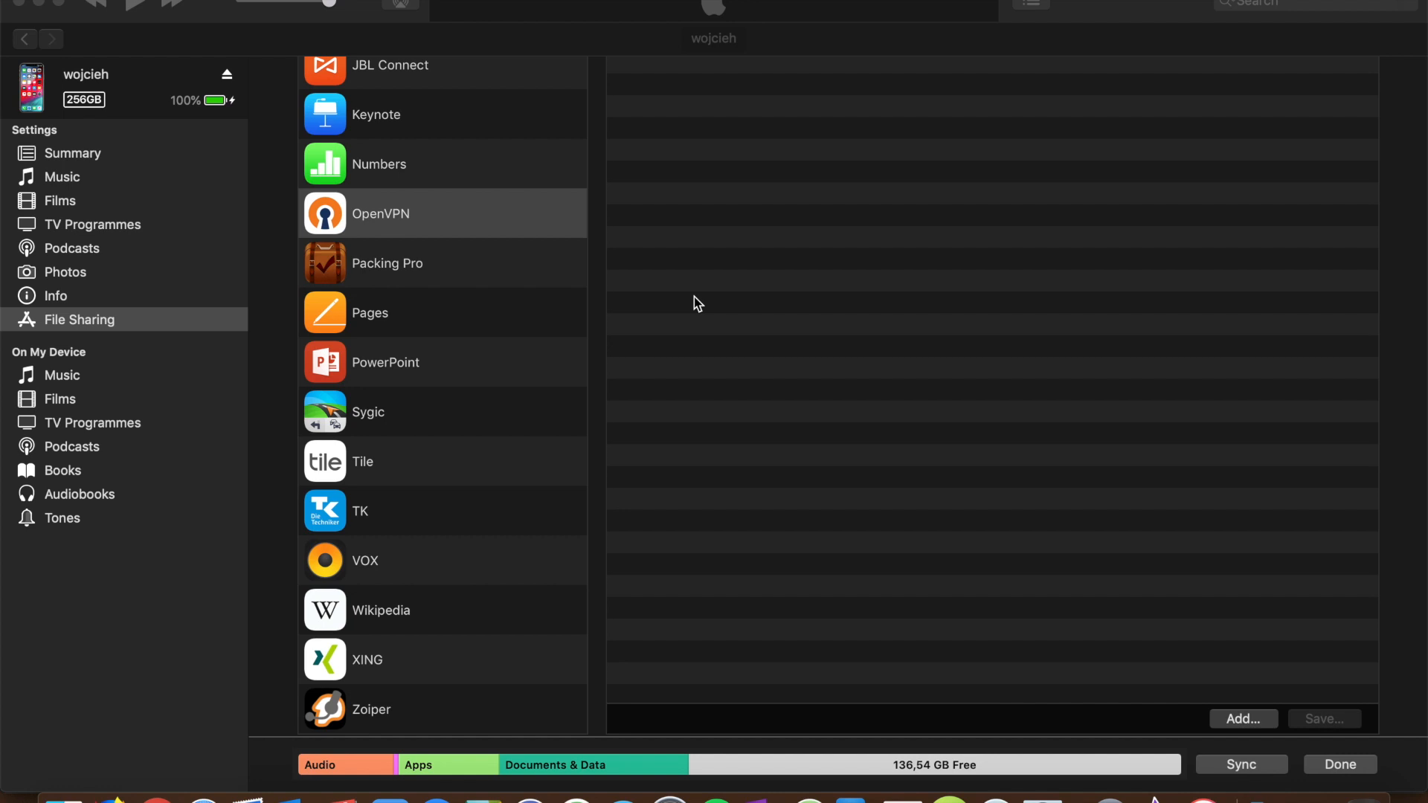
Step: Share ca.crt, config.ovpn and the client .crt and .key files with OpenVPN via iTunes File Sharing
{"action": "left_click", "coordinate": [1243, 718]}
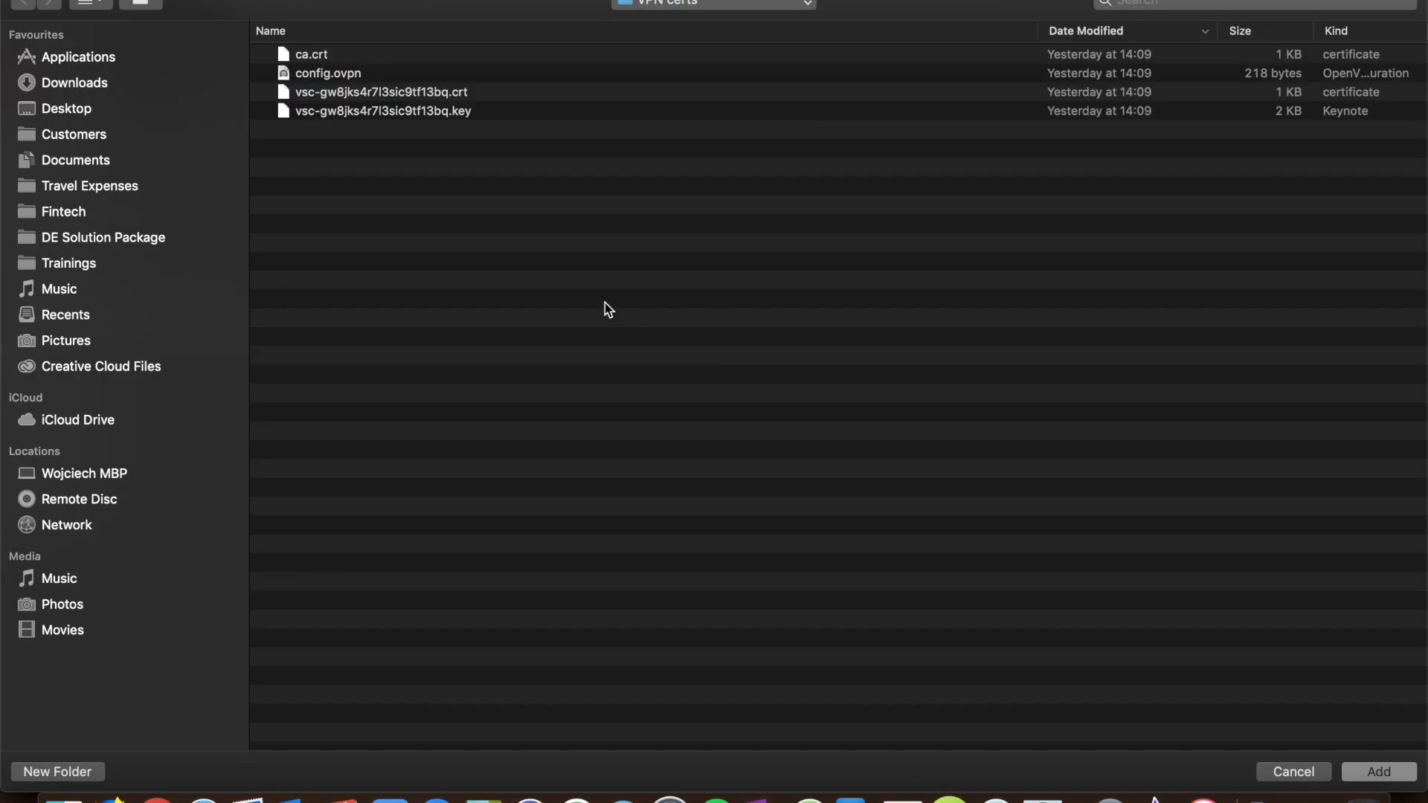
{"action": "left_click_drag", "start_coordinate": [432, 124], "coordinate": [296, 19]}
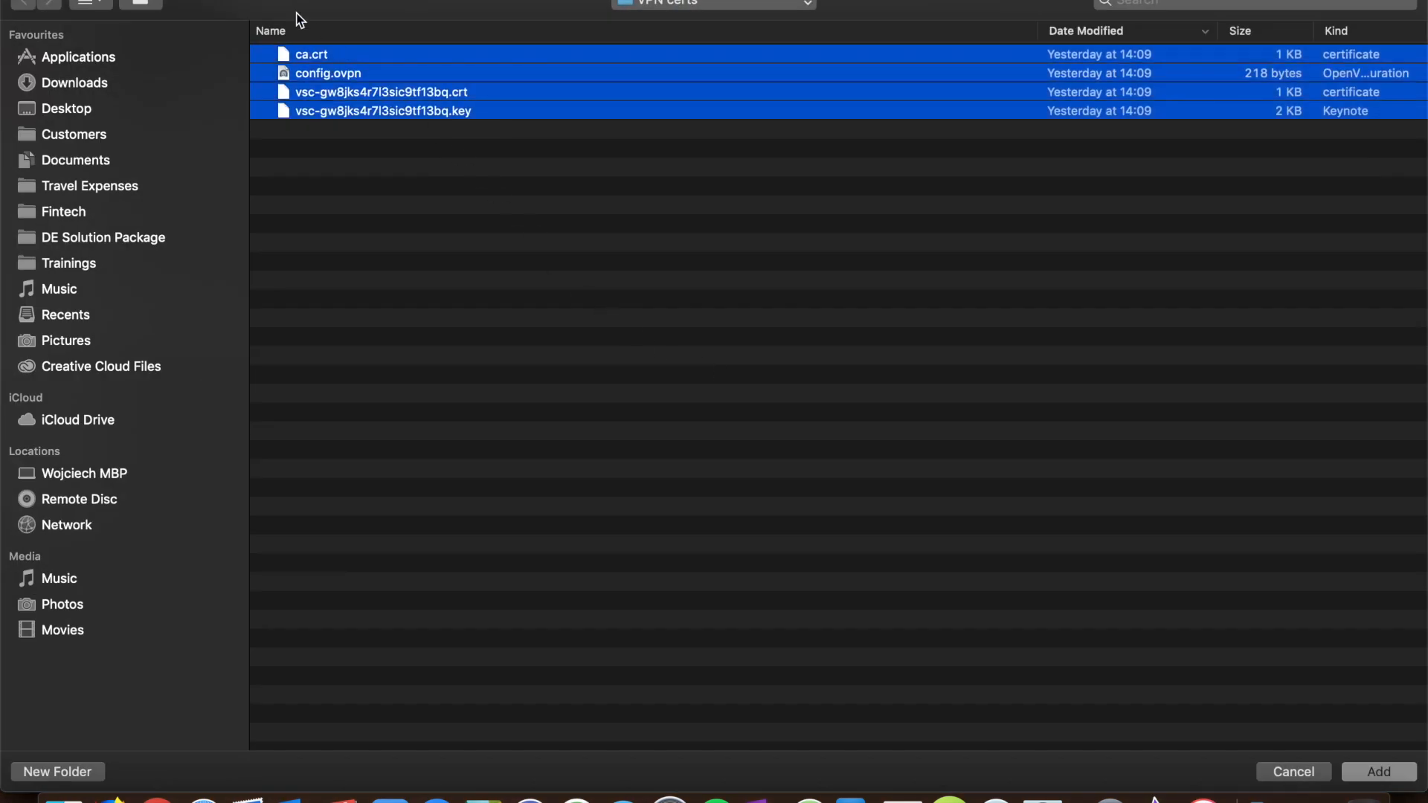
{"action": "left_click", "coordinate": [1368, 774]}
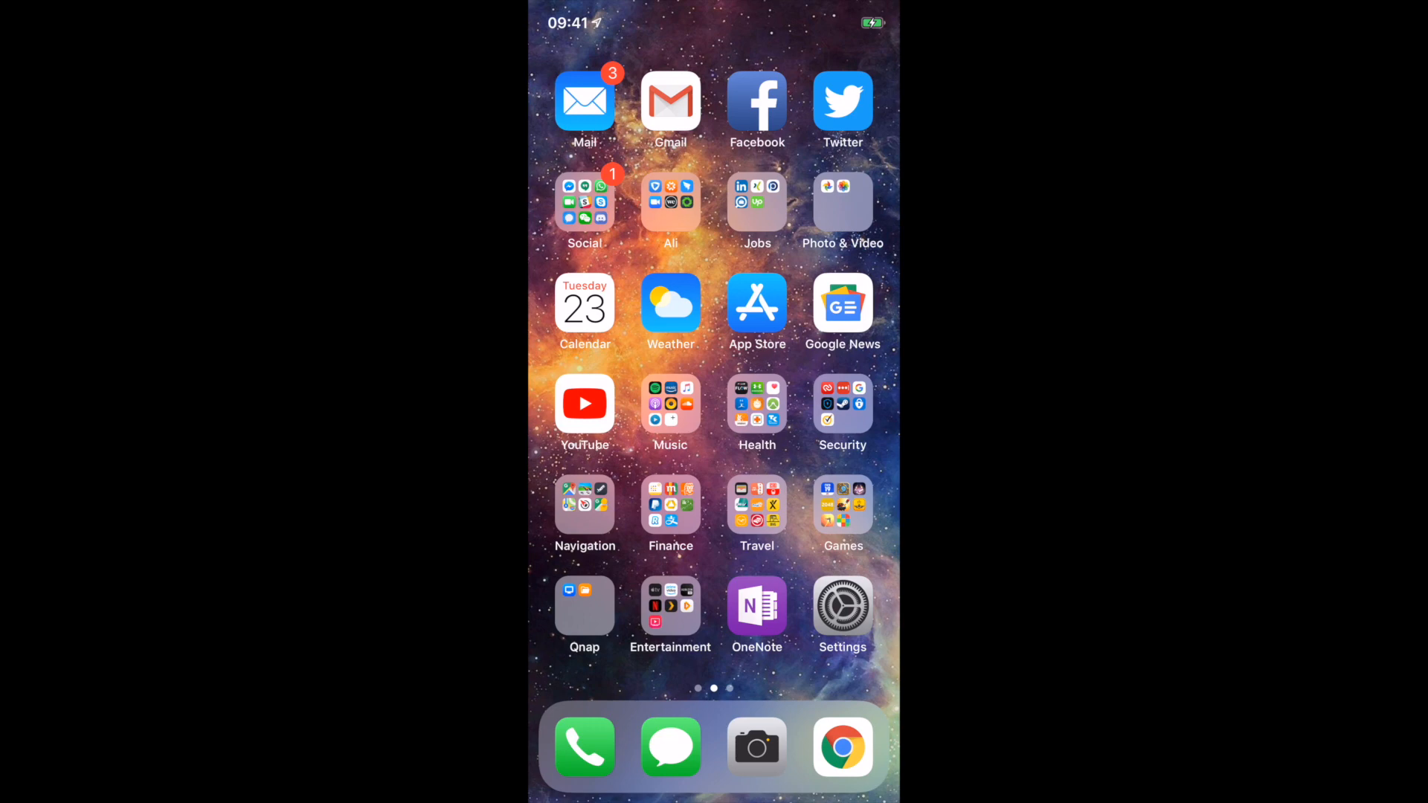
Step: Import the 47.254.147.111/config profile into OpenVPN Connect and allow adding the VPN configuration with the passcode
{"action": "left_click_drag", "start_coordinate": [825, 461], "coordinate": [603, 461]}
{"action": "left_click", "coordinate": [842, 202]}
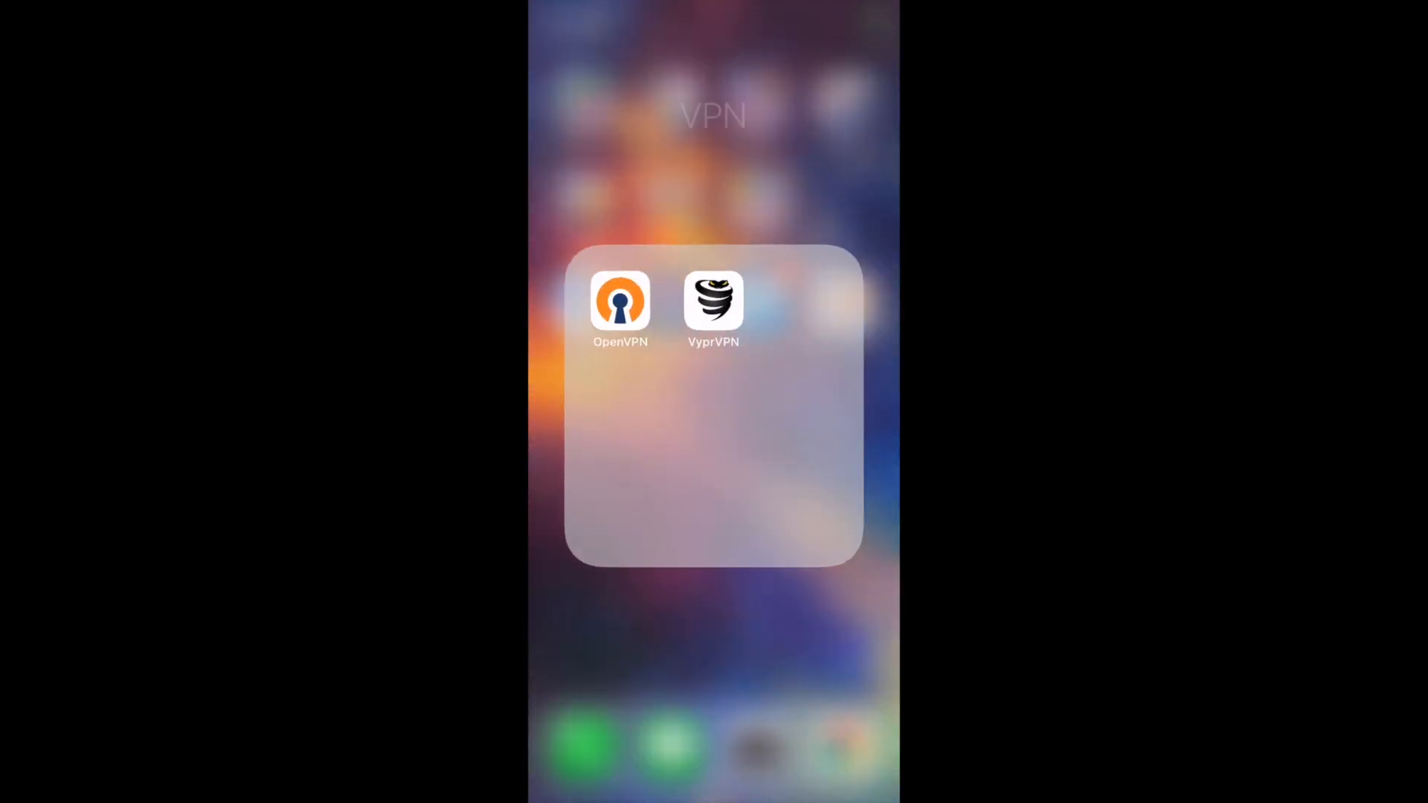
{"action": "left_click", "coordinate": [618, 301]}
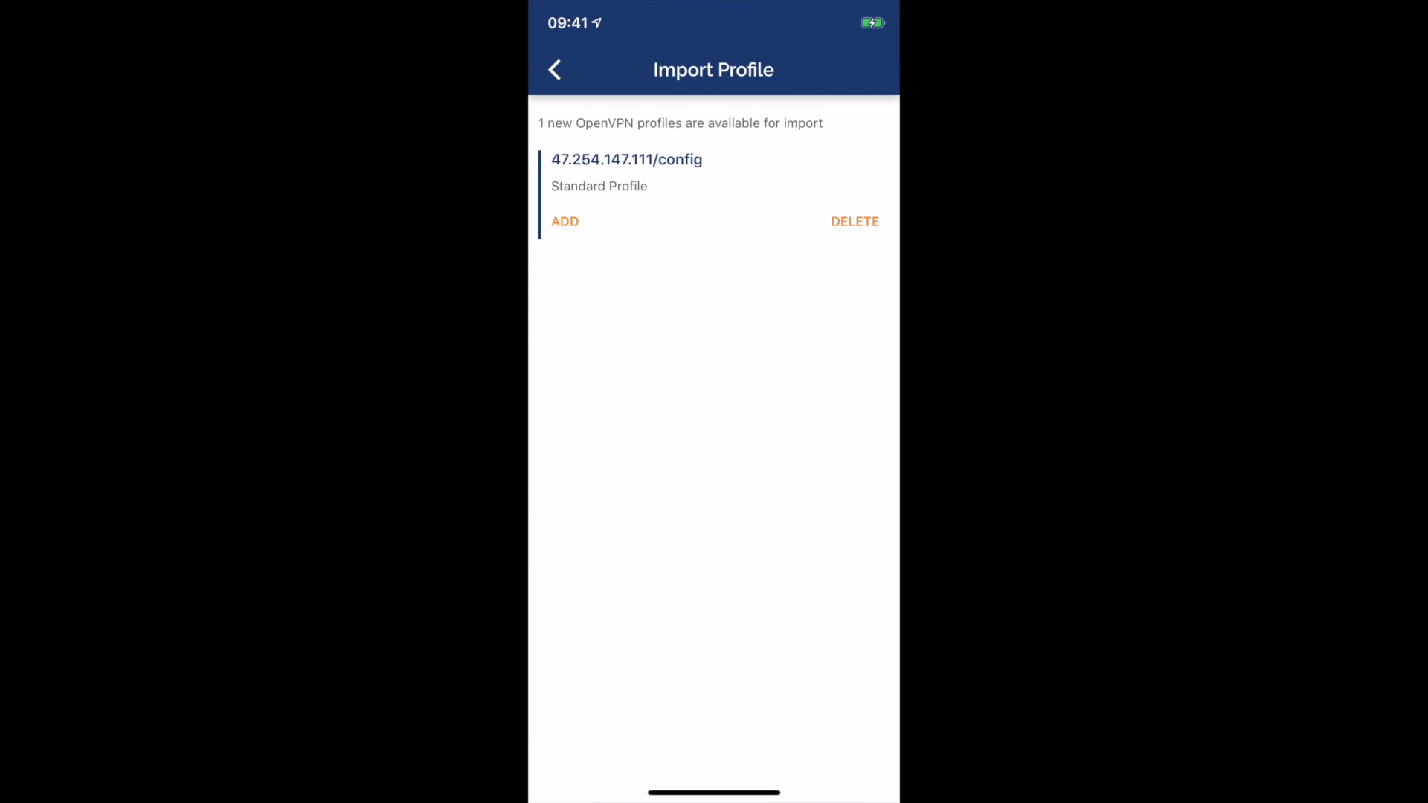
{"action": "left_click", "coordinate": [564, 221]}
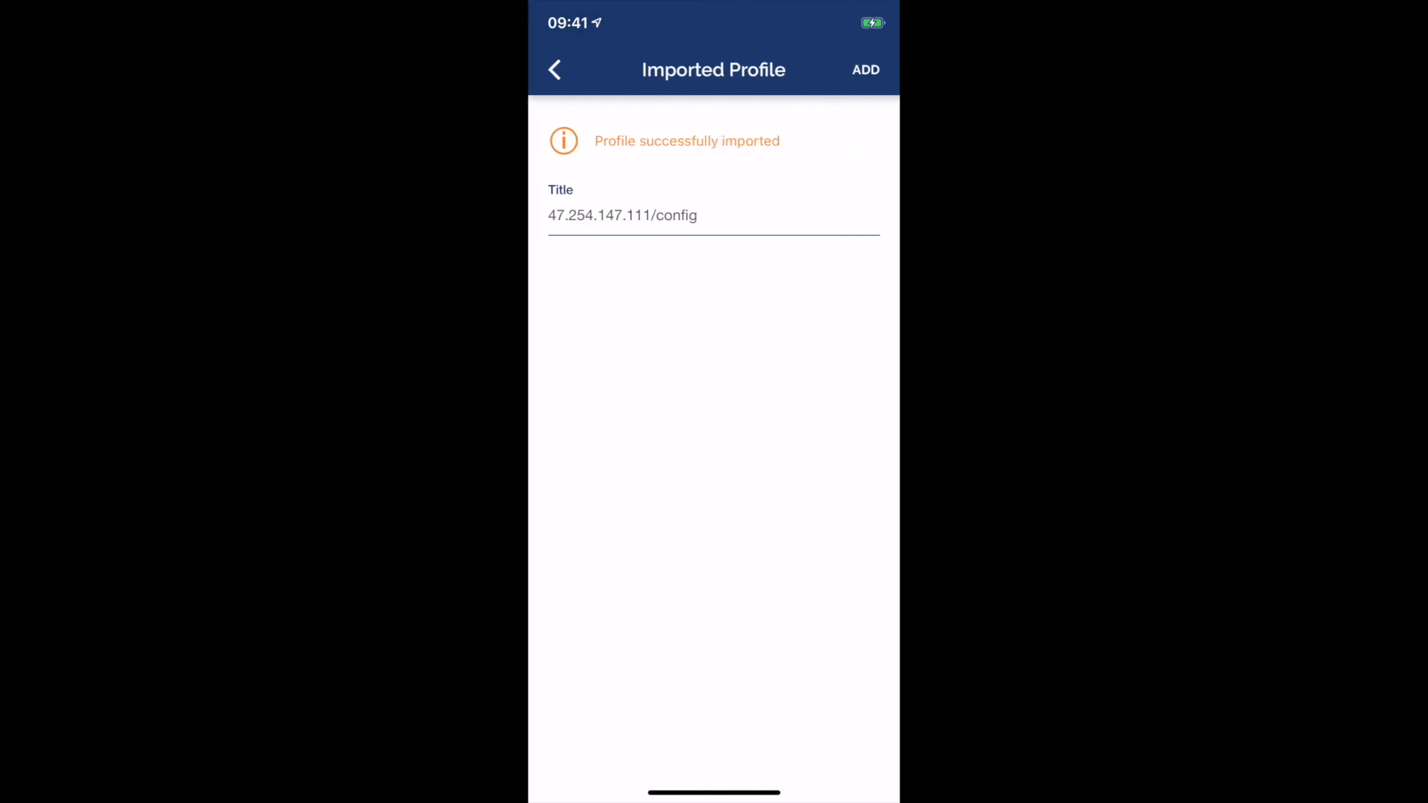
{"action": "left_click", "coordinate": [866, 69]}
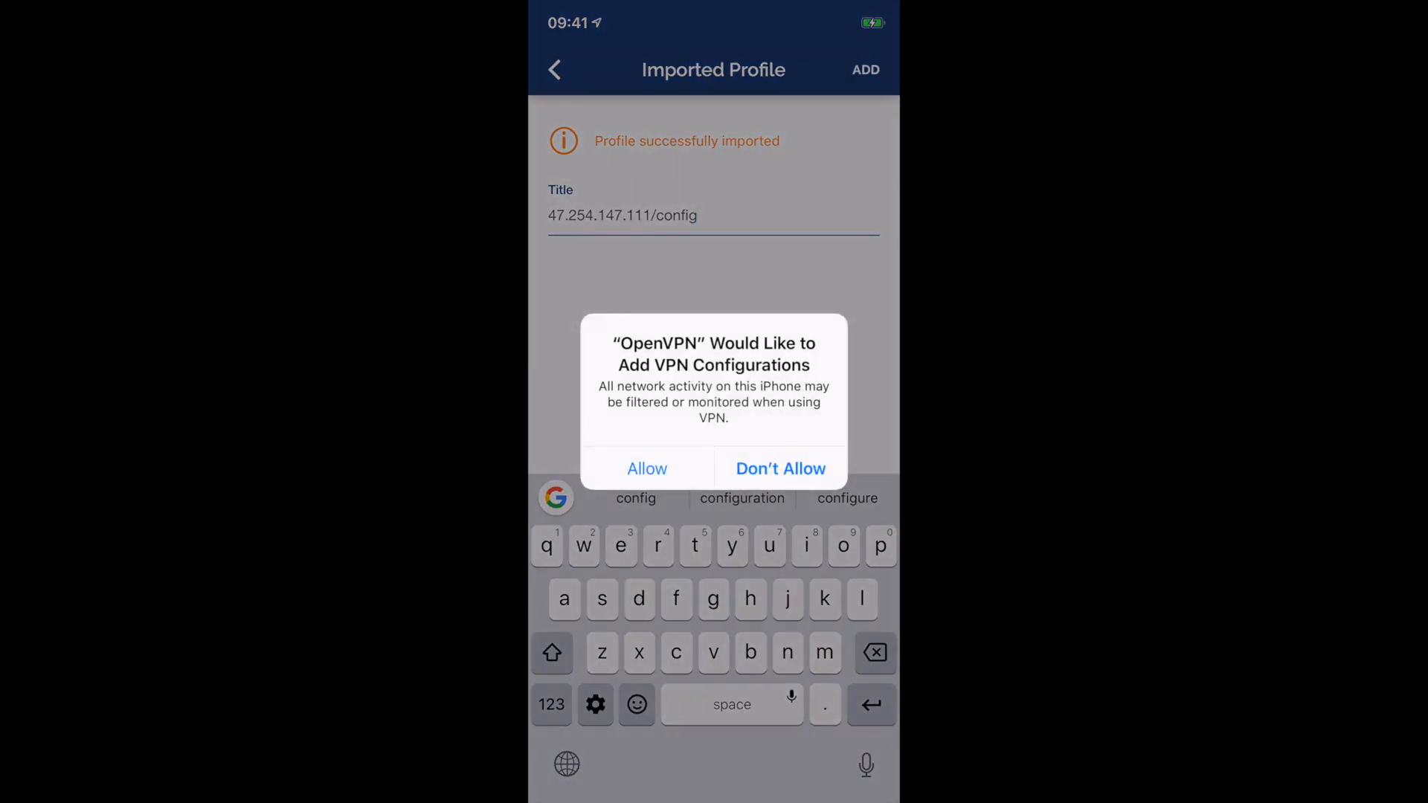
{"action": "left_click", "coordinate": [646, 468]}
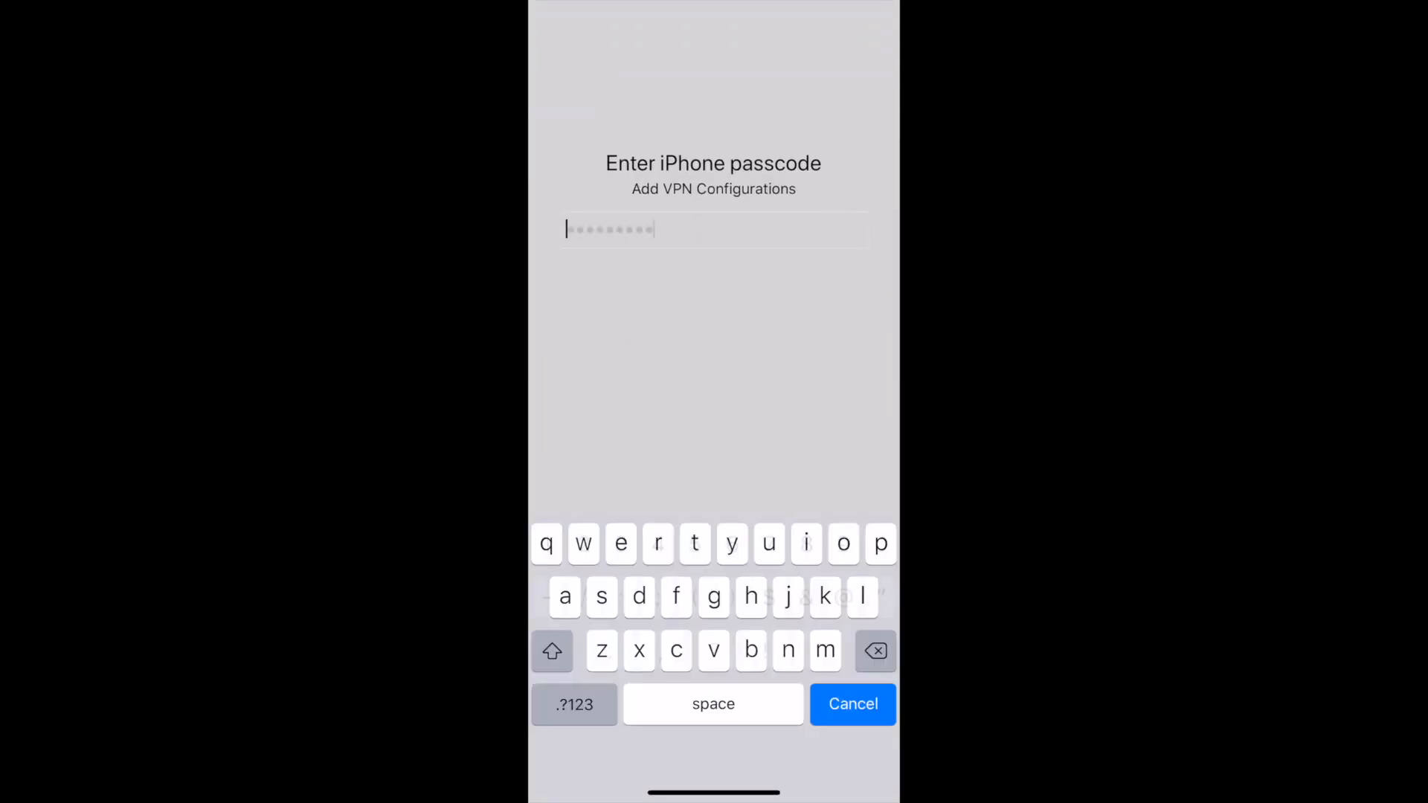
{"action": "left_click", "coordinate": [853, 704]}
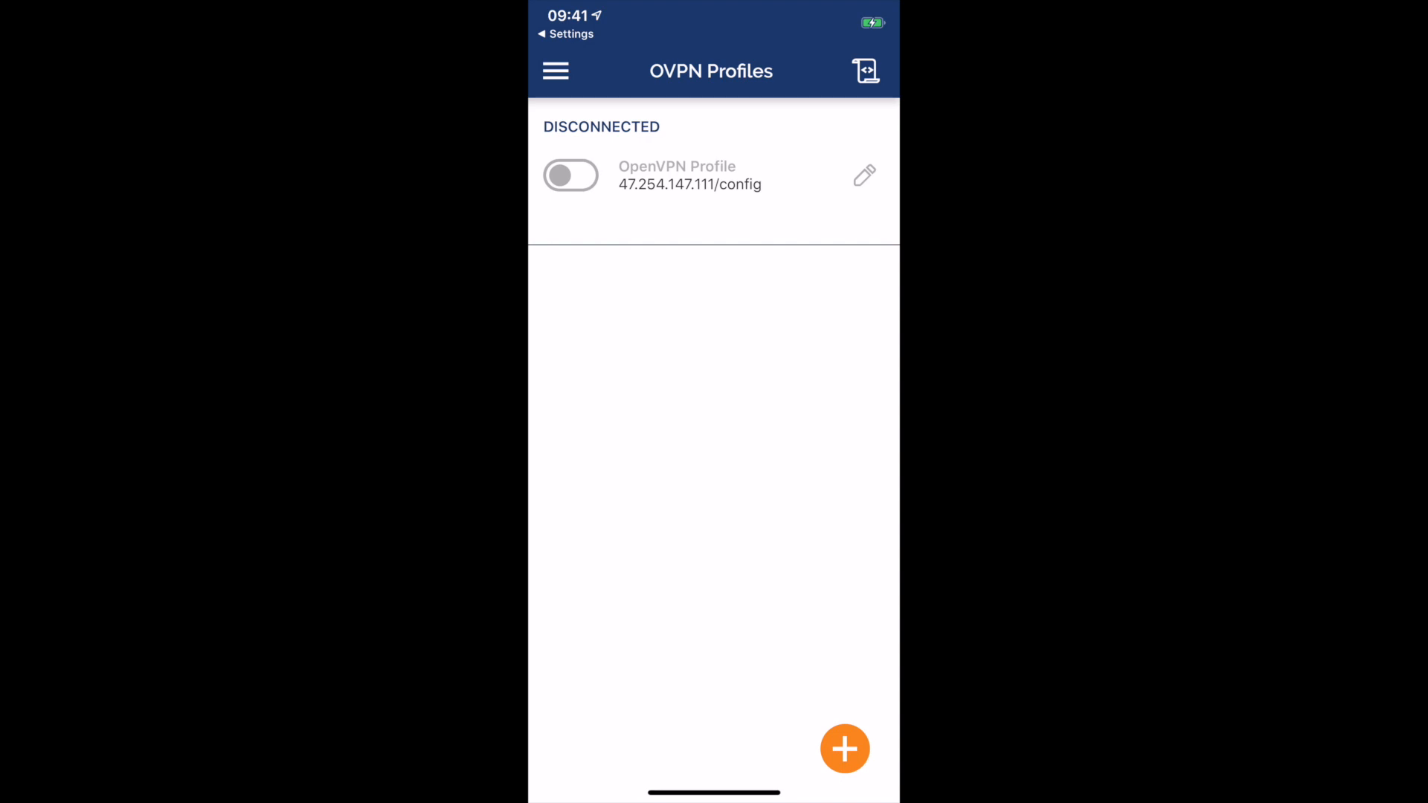
Step: Connect the profile, getting private IP 172.20.2.6 over UDPv4 1194
{"action": "left_click", "coordinate": [570, 176]}
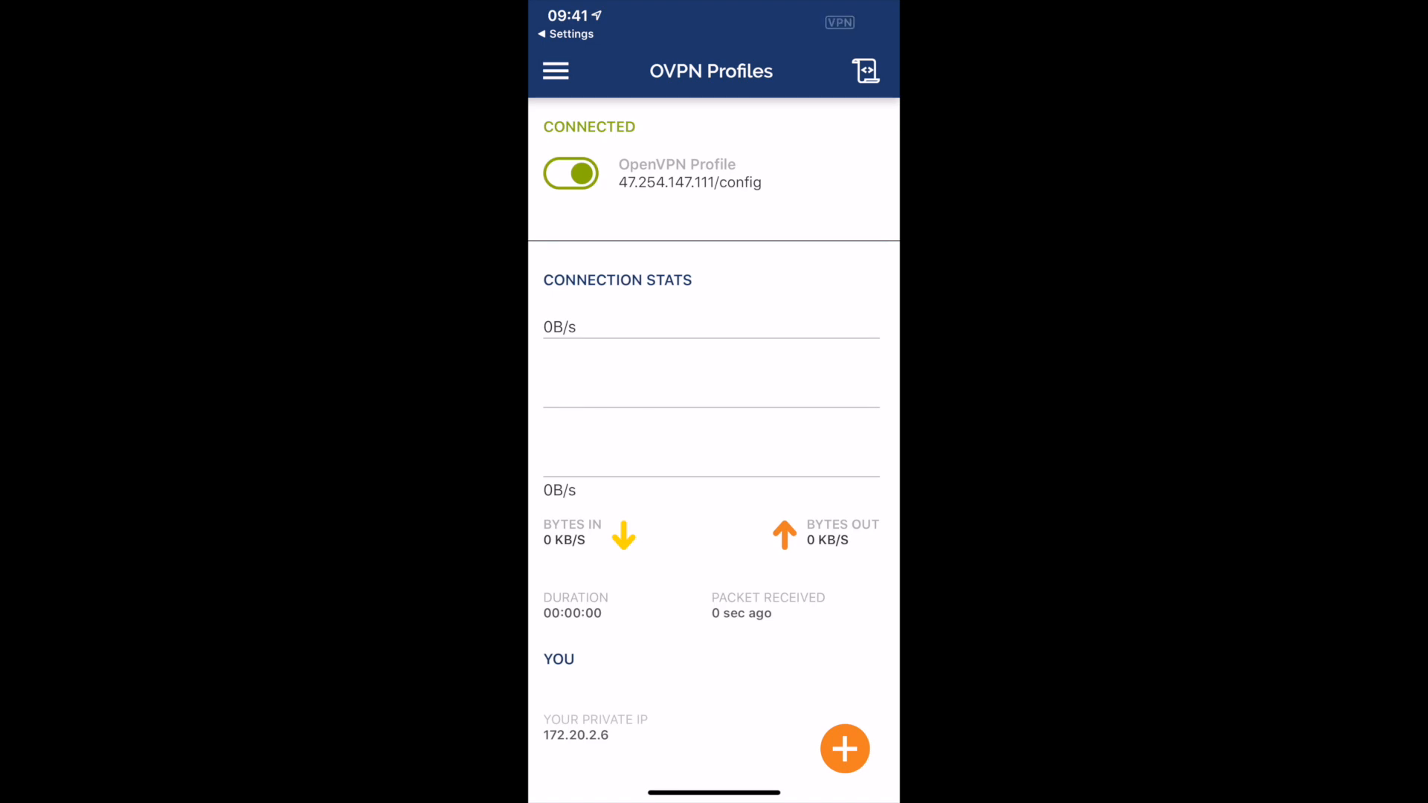
{"action": "scroll", "coordinate": [711, 446], "scroll_direction": "down", "scroll_amount": 3}
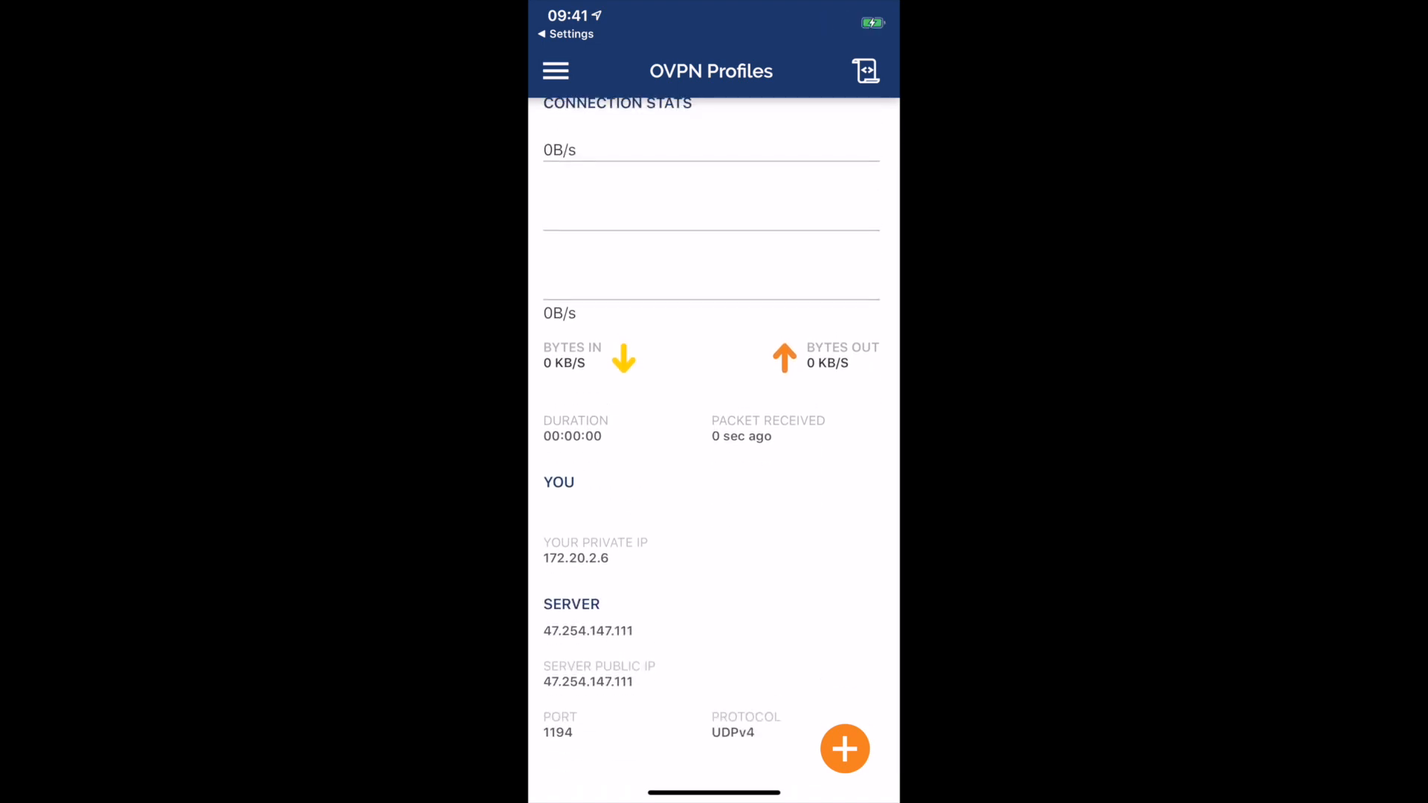
{"action": "left_click_drag", "start_coordinate": [714, 793], "coordinate": [714, 446]}
Step: Load 172.20.0.45 in Safari to show the nginx 'It works' / 'SSL VPN works' page
{"action": "left_click", "coordinate": [714, 640]}
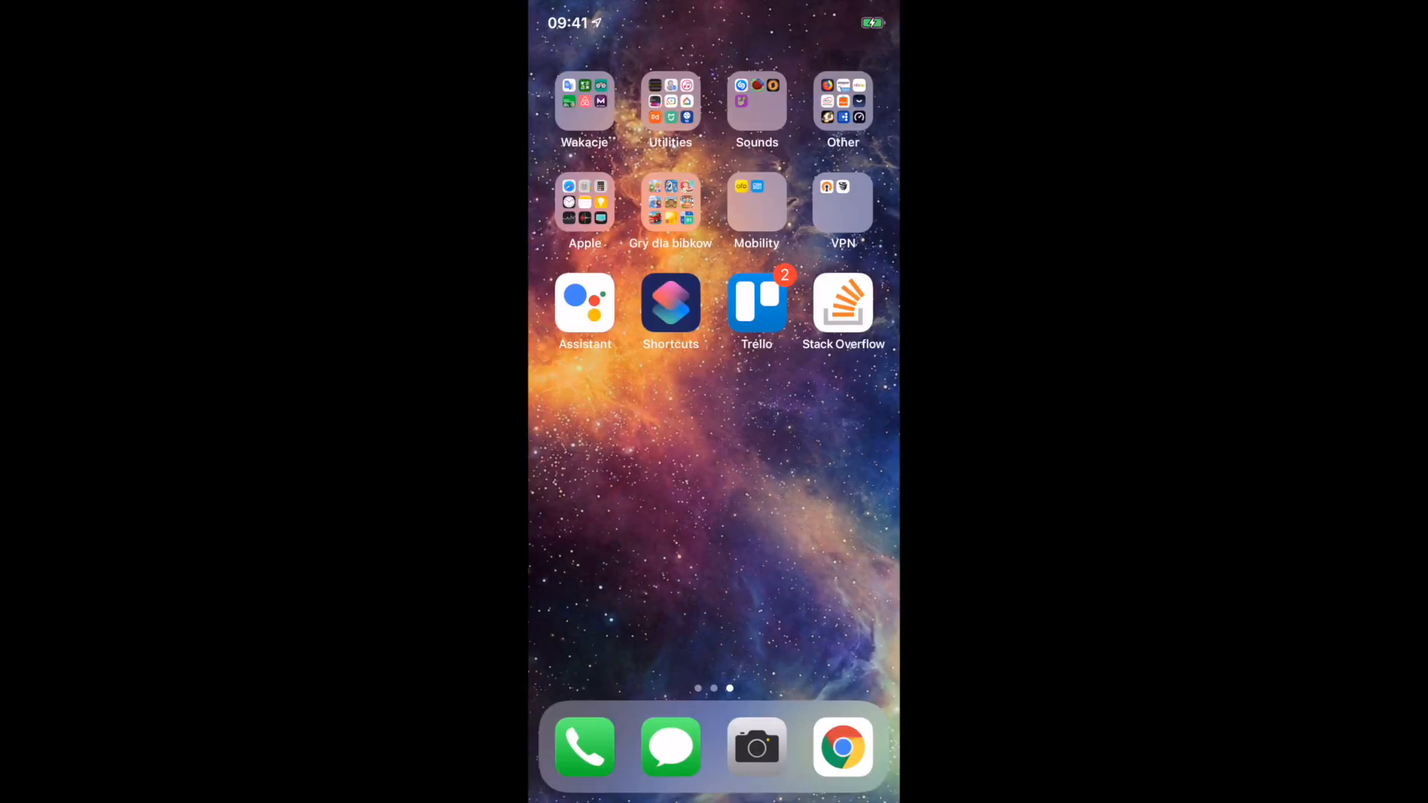
{"action": "left_click", "coordinate": [584, 202]}
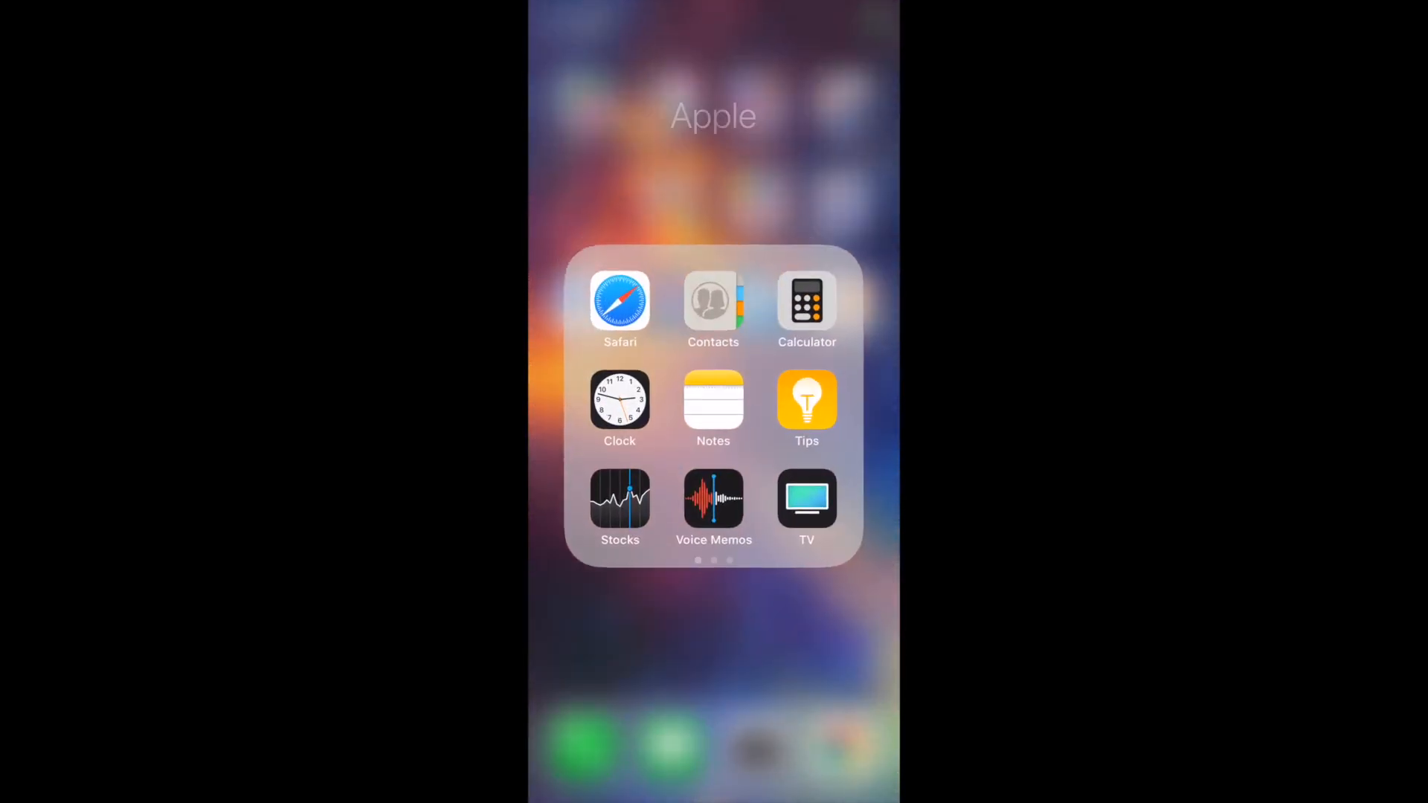
{"action": "left_click", "coordinate": [615, 306]}
{"action": "left_click", "coordinate": [714, 66]}
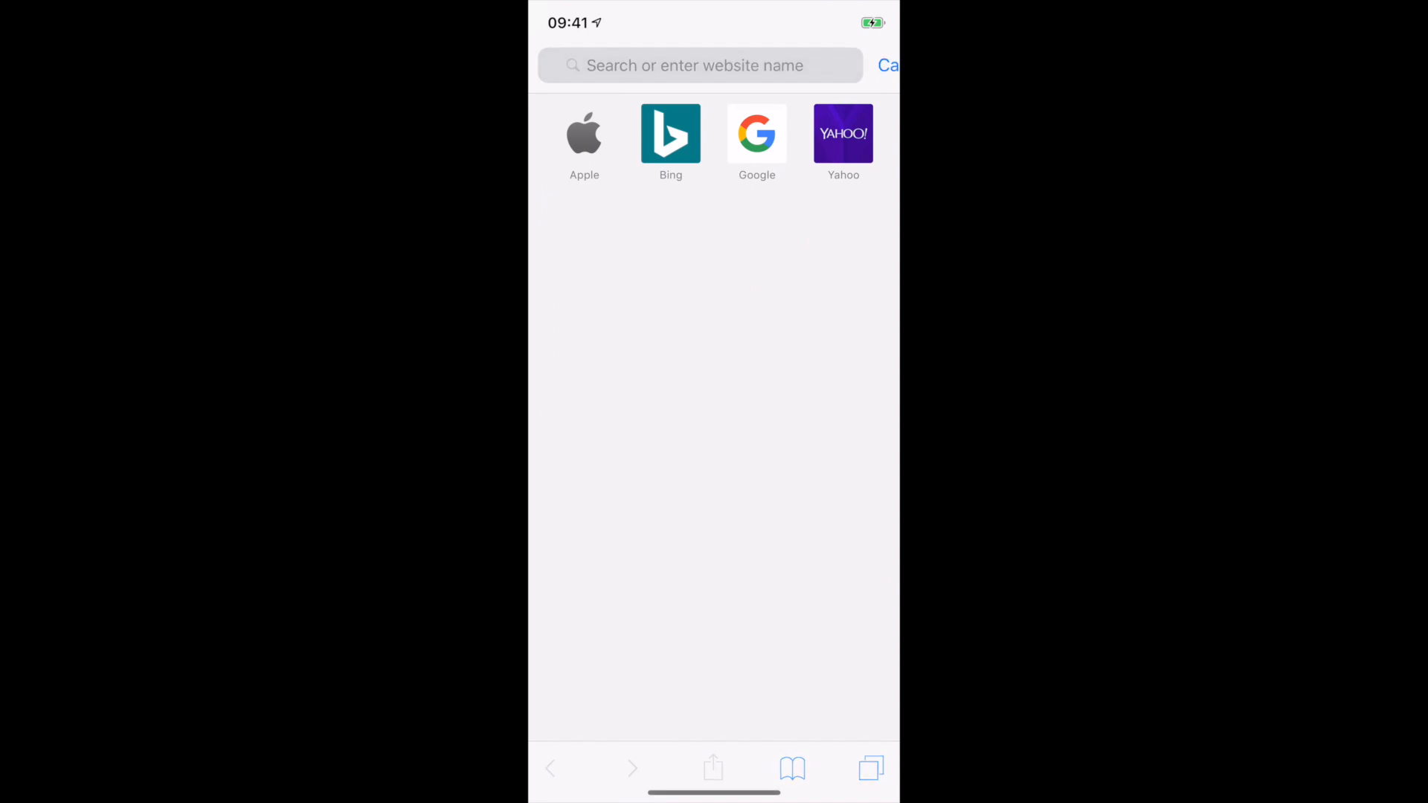
{"action": "left_click", "coordinate": [551, 704]}
{"action": "type", "text": "1"}
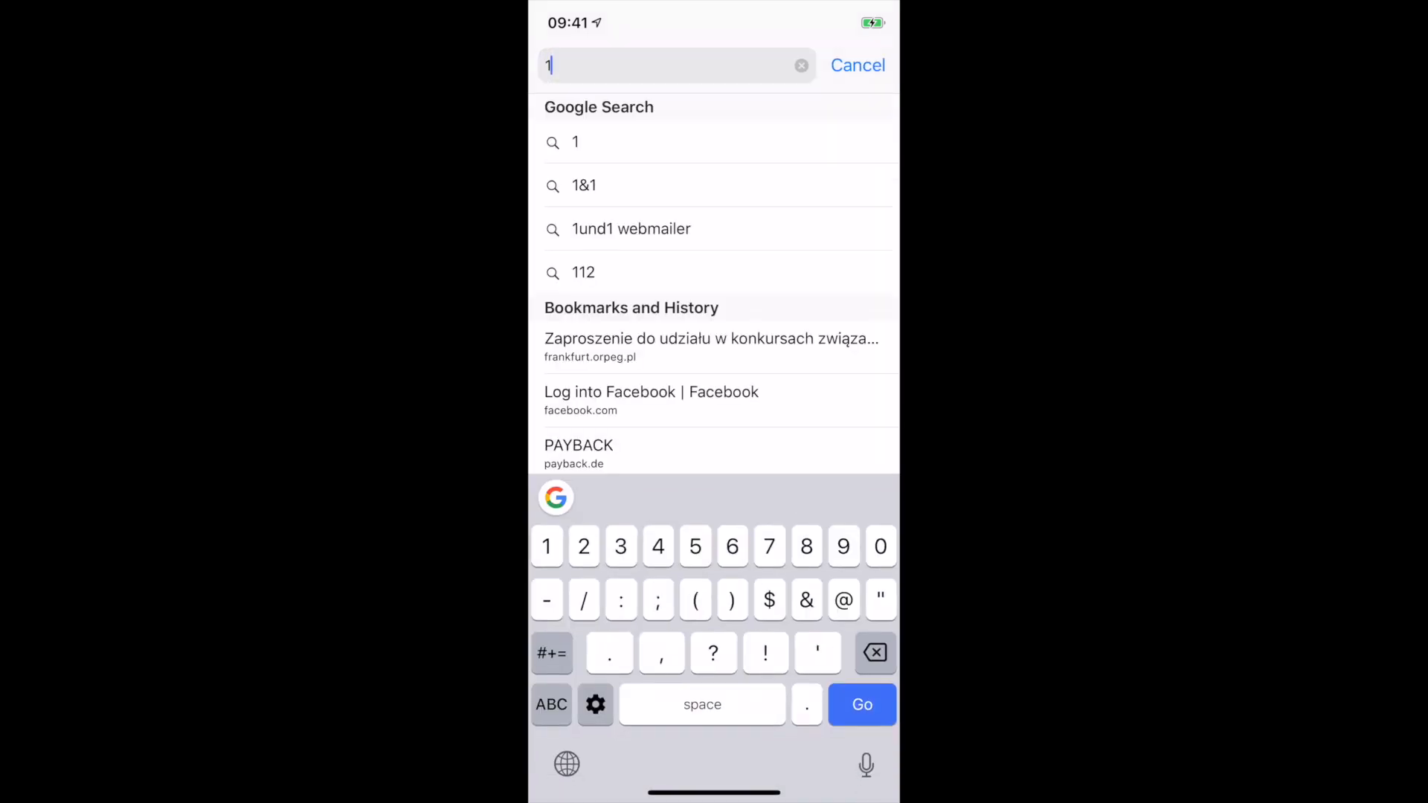
{"action": "type", "text": "72.2"}
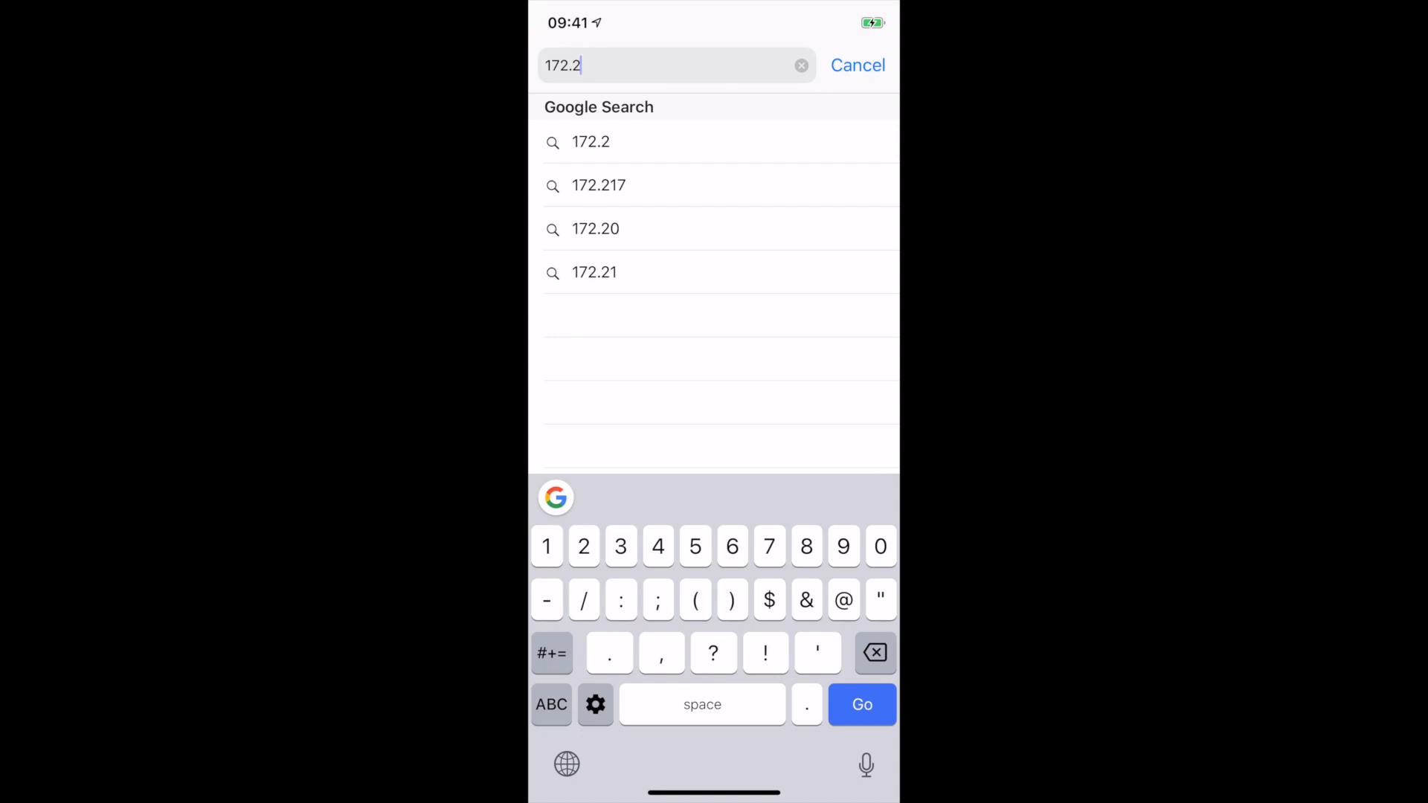
{"action": "type", "text": "0.0.45"}
{"action": "key", "text": "Return"}
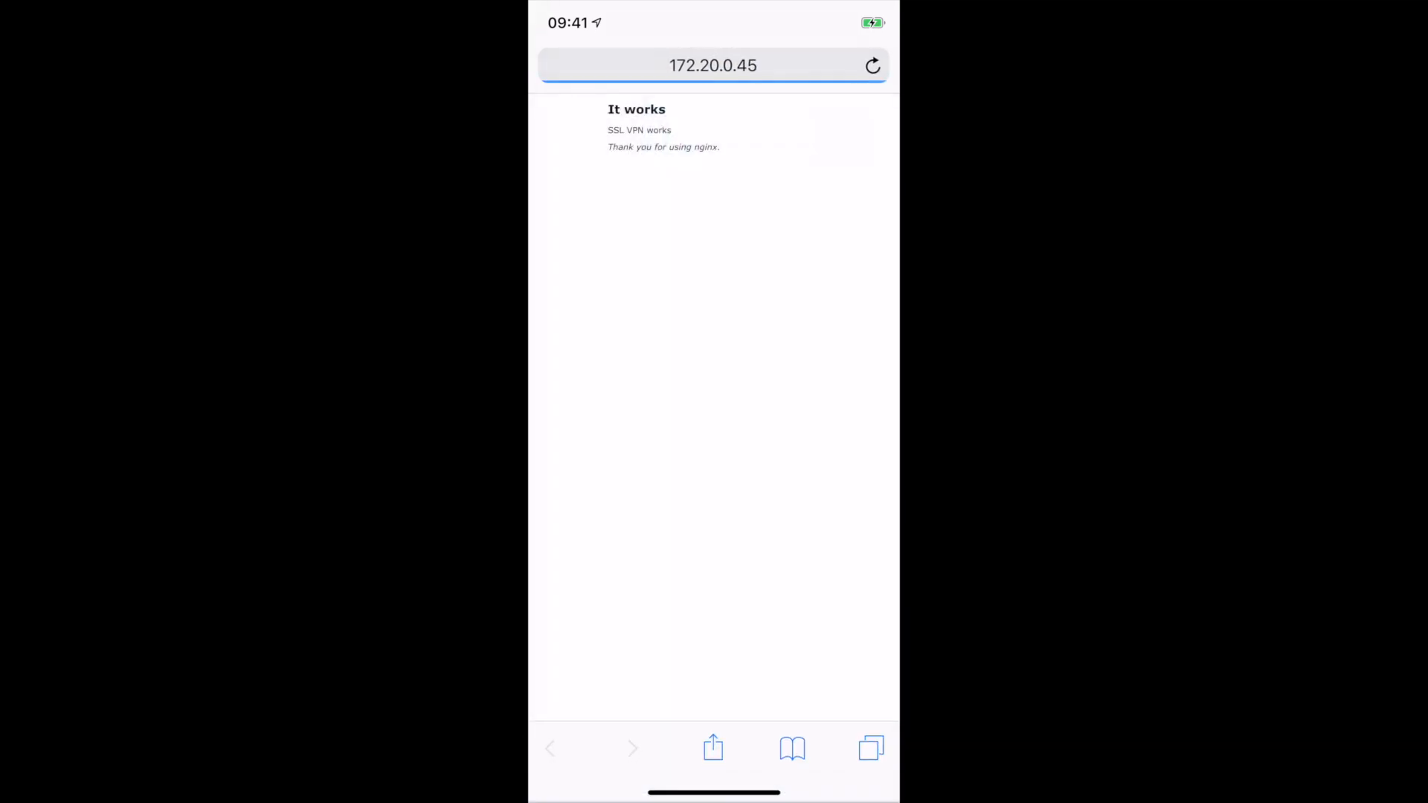